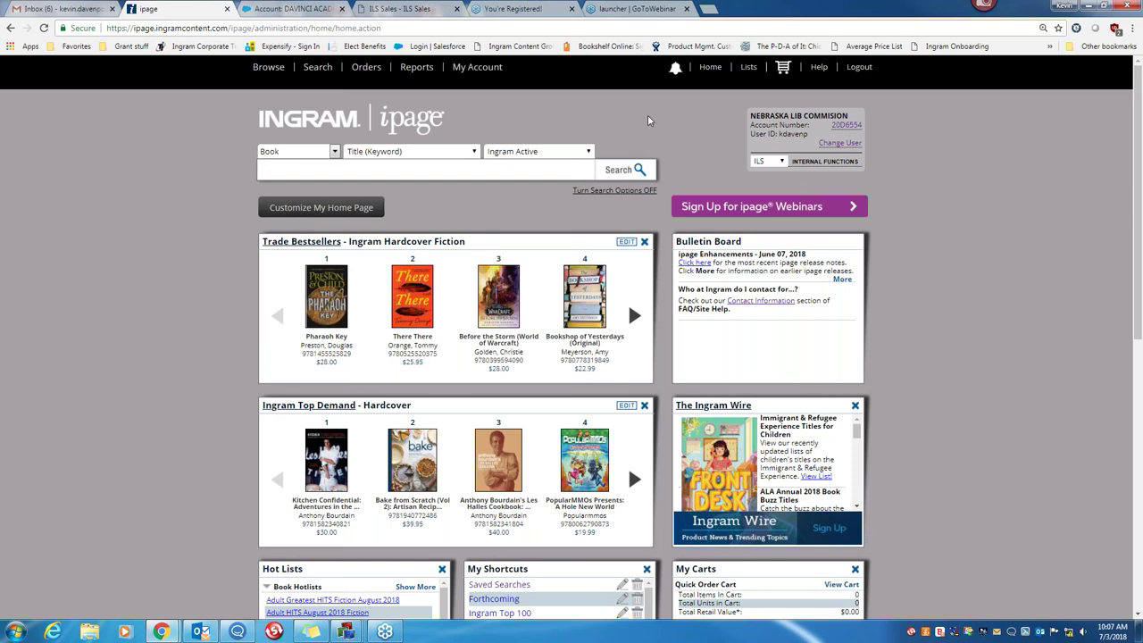
Open the active selection lists and look through the Ingram Insights HINT lists down to the one for 06/27/2018.
{"action": "left_click", "coordinate": [749, 67]}
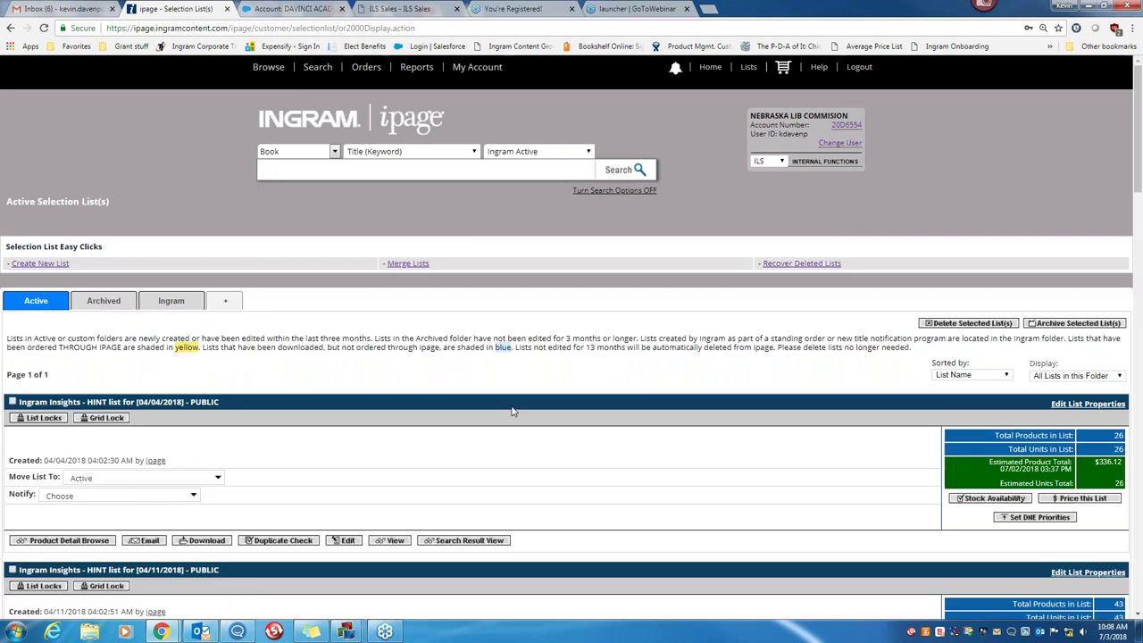
{"action": "scroll", "coordinate": [527, 402], "scroll_direction": "down", "scroll_amount": 2}
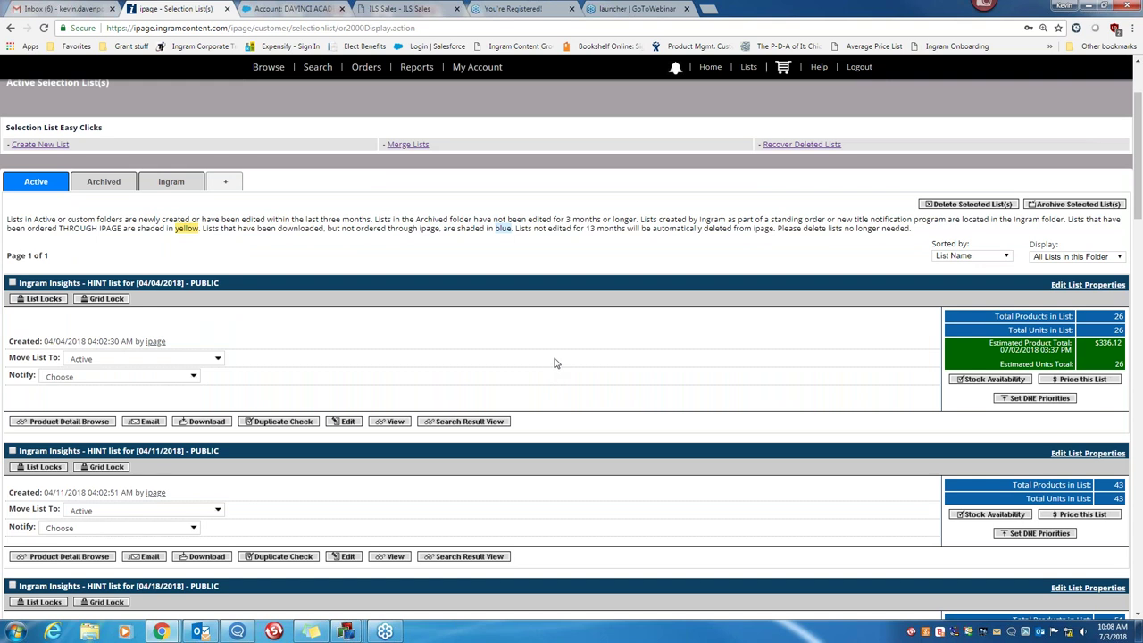
{"action": "scroll", "coordinate": [556, 363], "scroll_direction": "down", "scroll_amount": 1}
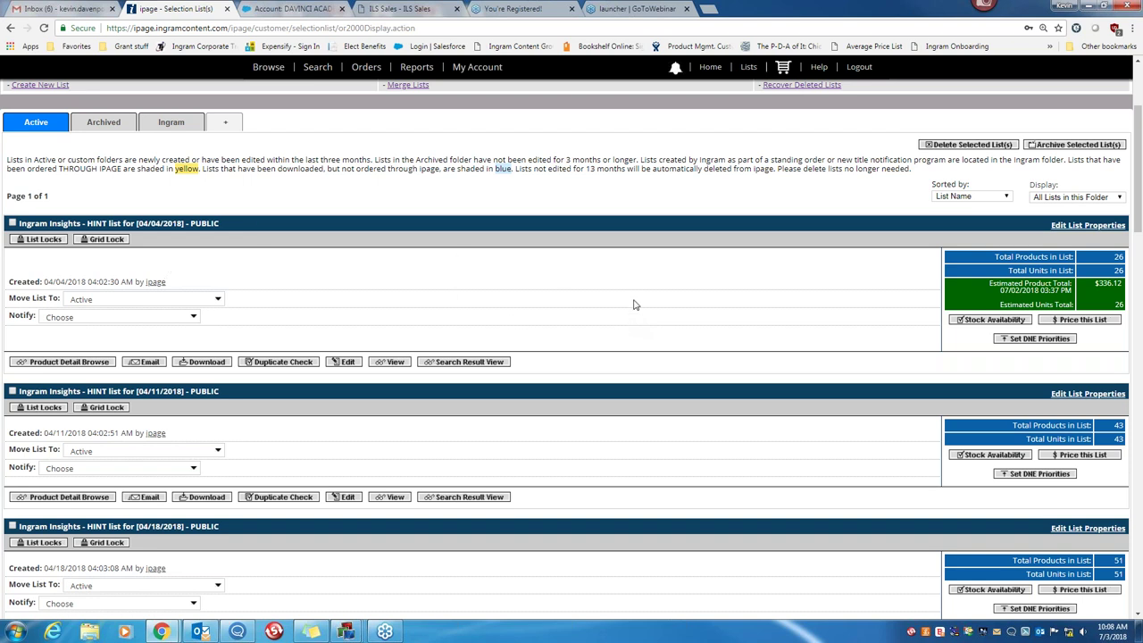
{"action": "scroll", "coordinate": [633, 305], "scroll_direction": "down", "scroll_amount": 3}
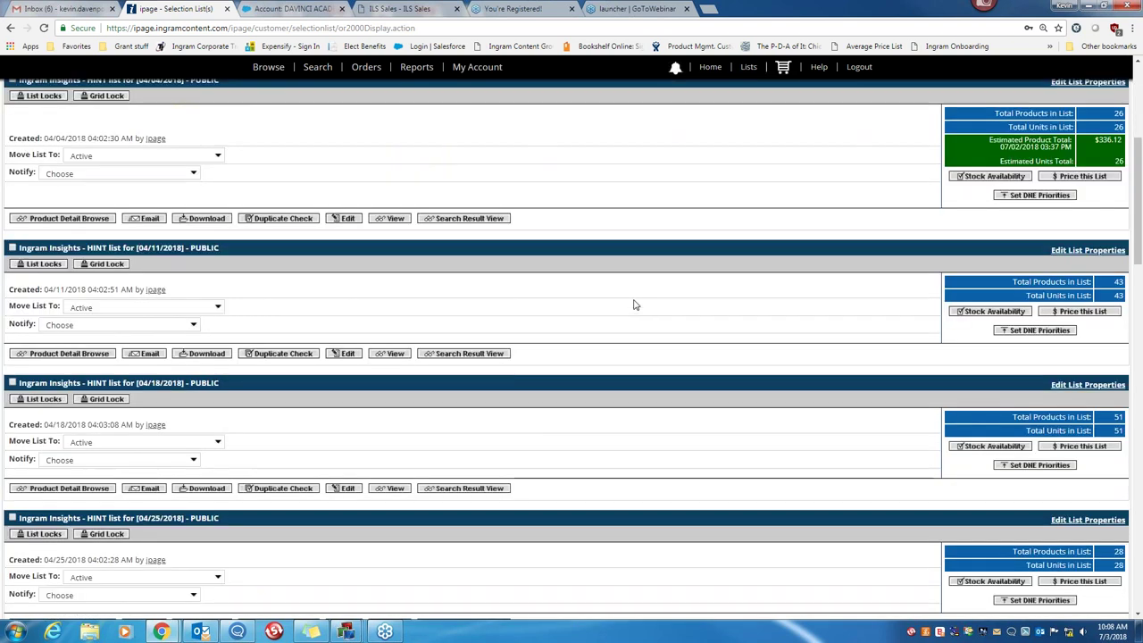
{"action": "scroll", "coordinate": [634, 305], "scroll_direction": "down", "scroll_amount": 6}
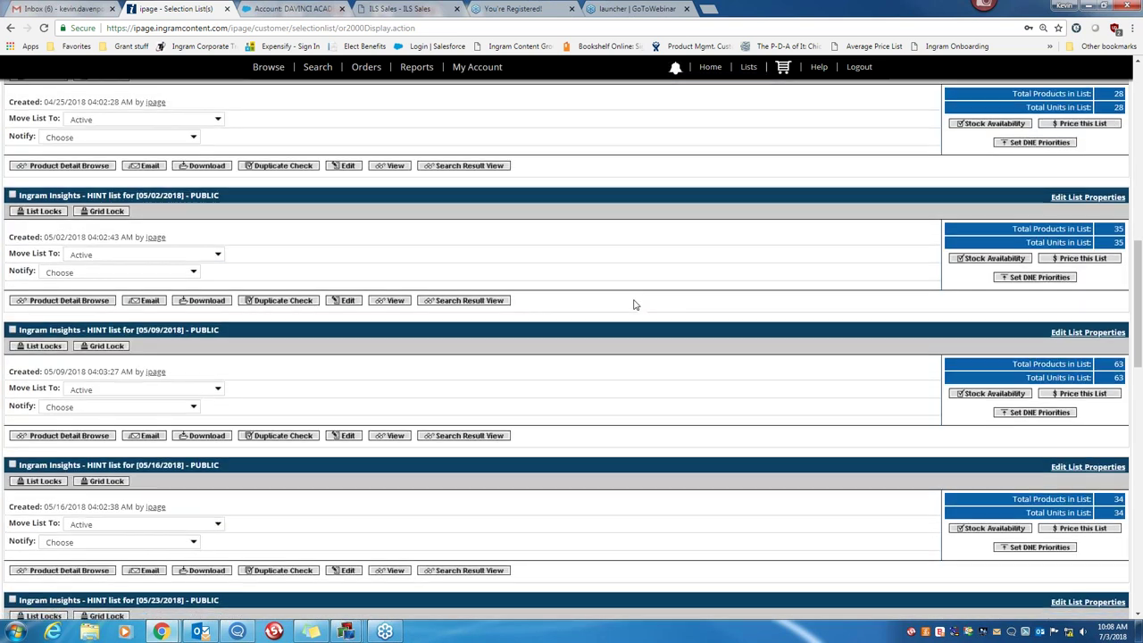
{"action": "scroll", "coordinate": [634, 305], "scroll_direction": "down", "scroll_amount": 7}
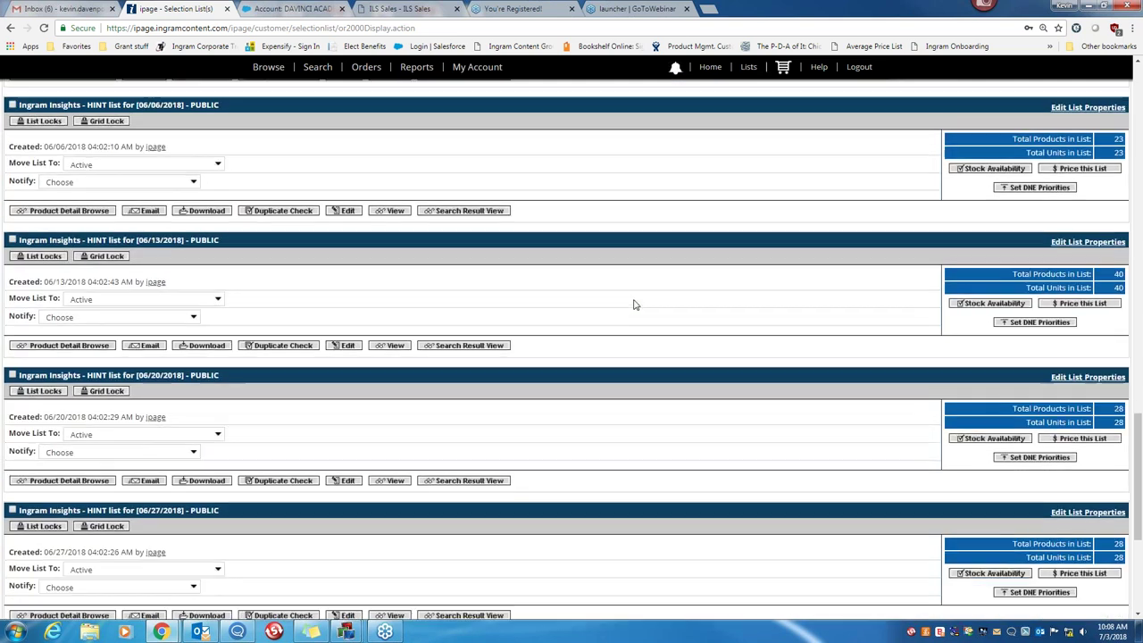
{"action": "scroll", "coordinate": [634, 305], "scroll_direction": "down", "scroll_amount": 4}
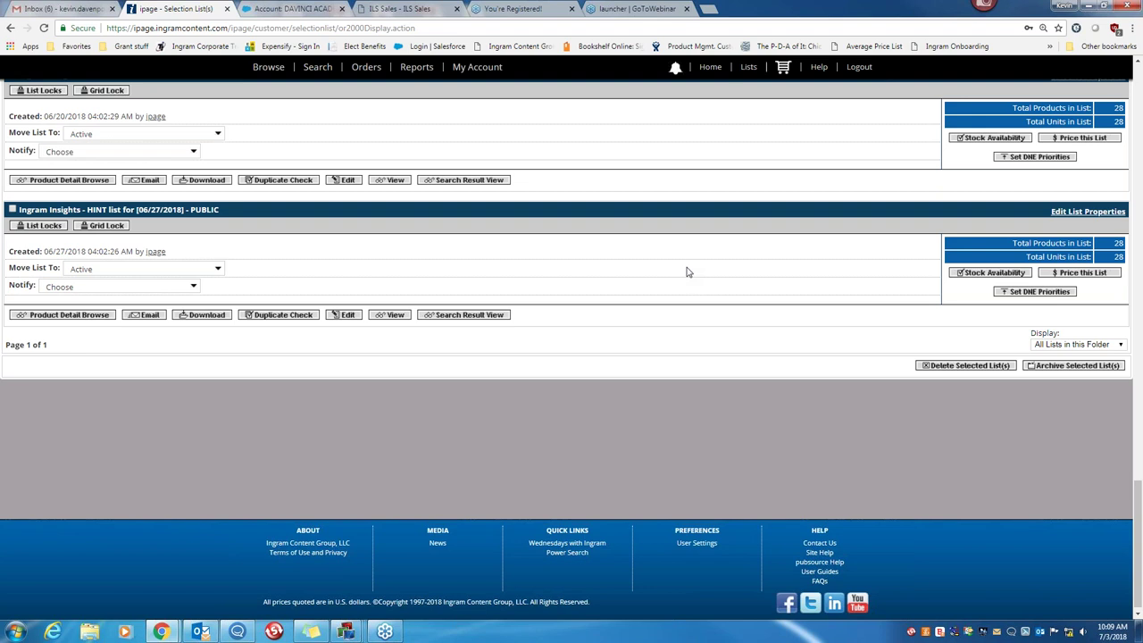
Open the 06/27/2018 Ingram Insights HINT list in search result view and look through its titles.
{"action": "left_click", "coordinate": [473, 319]}
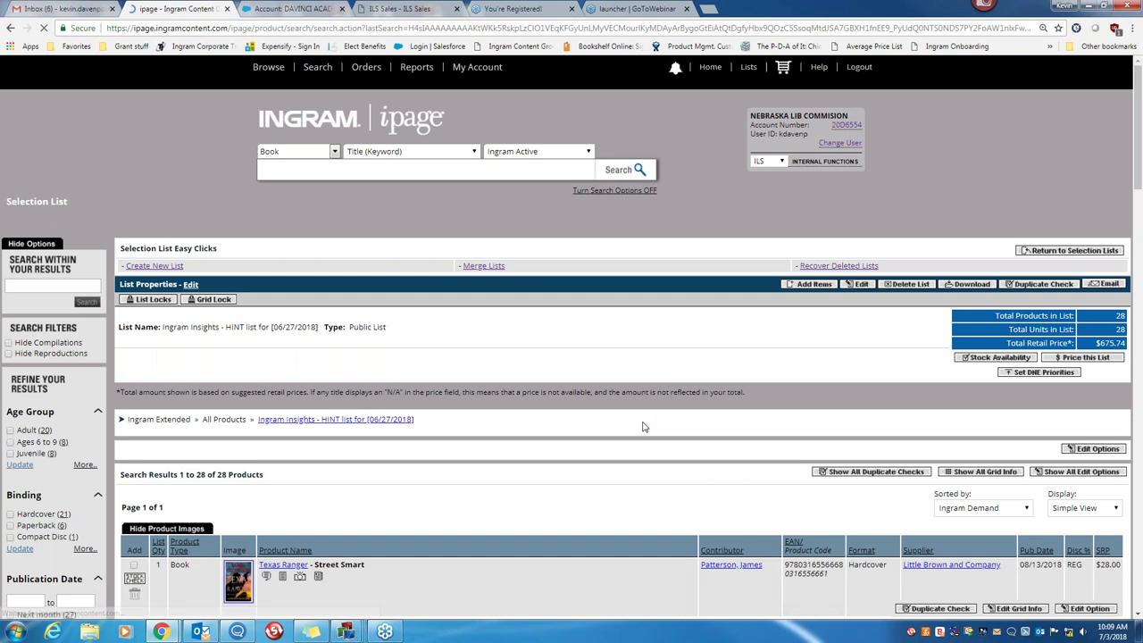
{"action": "scroll", "coordinate": [641, 427], "scroll_direction": "down", "scroll_amount": 3}
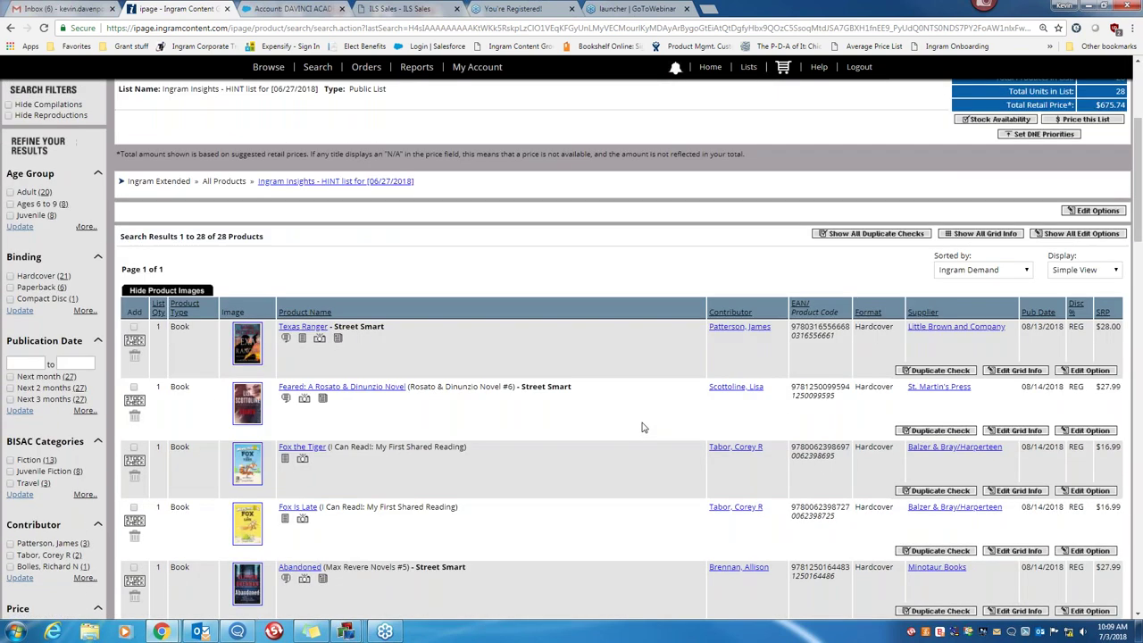
{"action": "scroll", "coordinate": [625, 428], "scroll_direction": "down", "scroll_amount": 1}
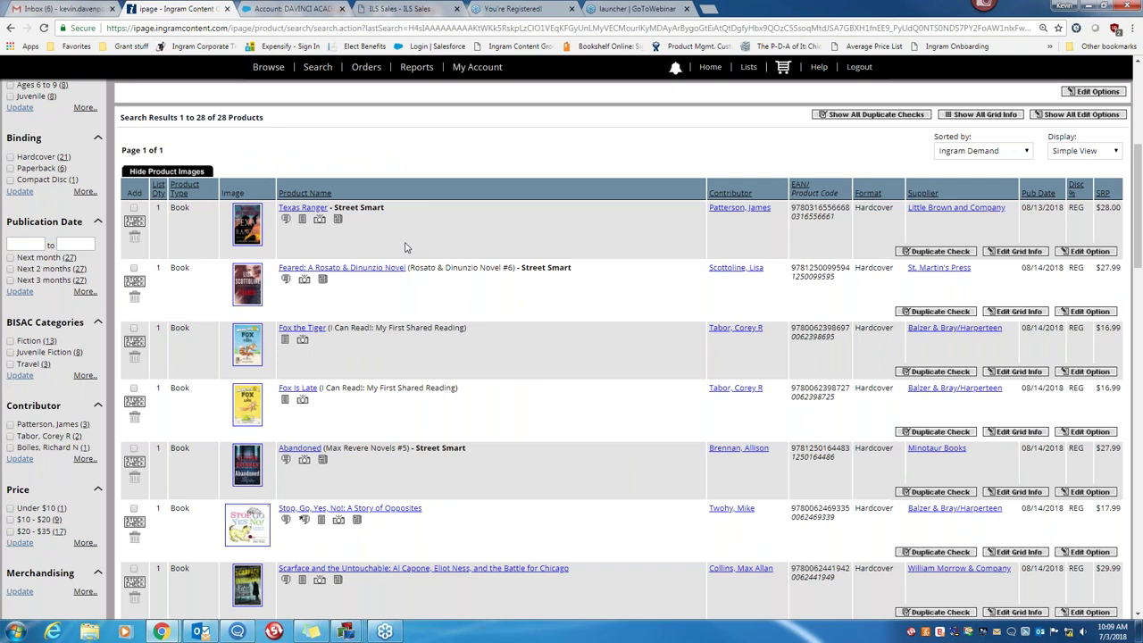
{"action": "scroll", "coordinate": [405, 247], "scroll_direction": "down", "scroll_amount": 1}
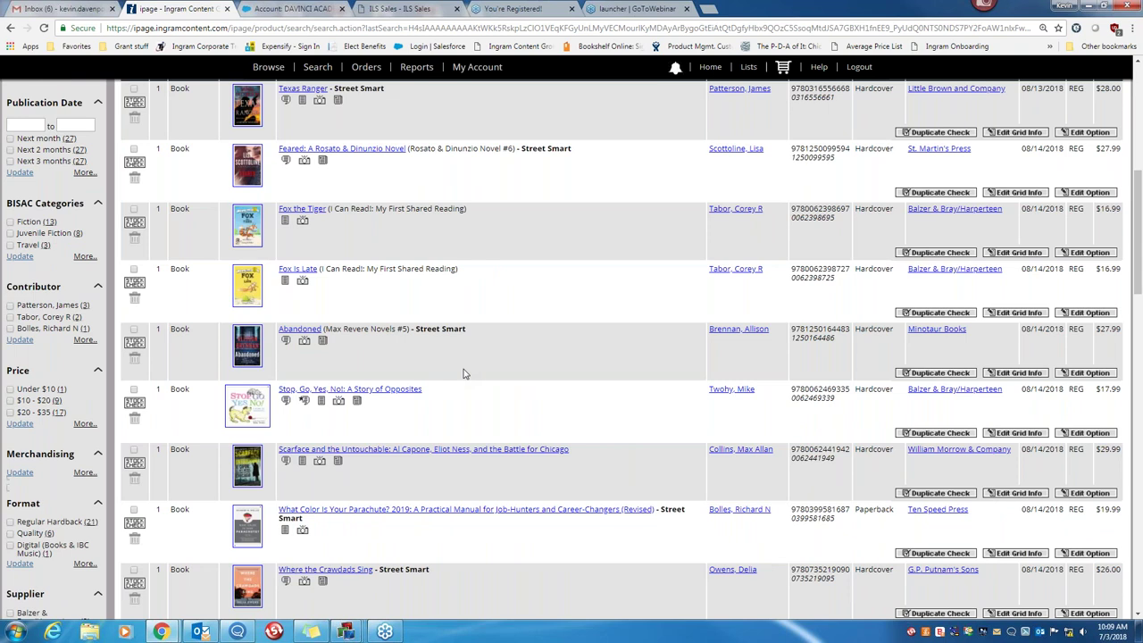
{"action": "scroll", "coordinate": [462, 373], "scroll_direction": "down", "scroll_amount": 3}
{"action": "scroll", "coordinate": [461, 372], "scroll_direction": "down", "scroll_amount": 3}
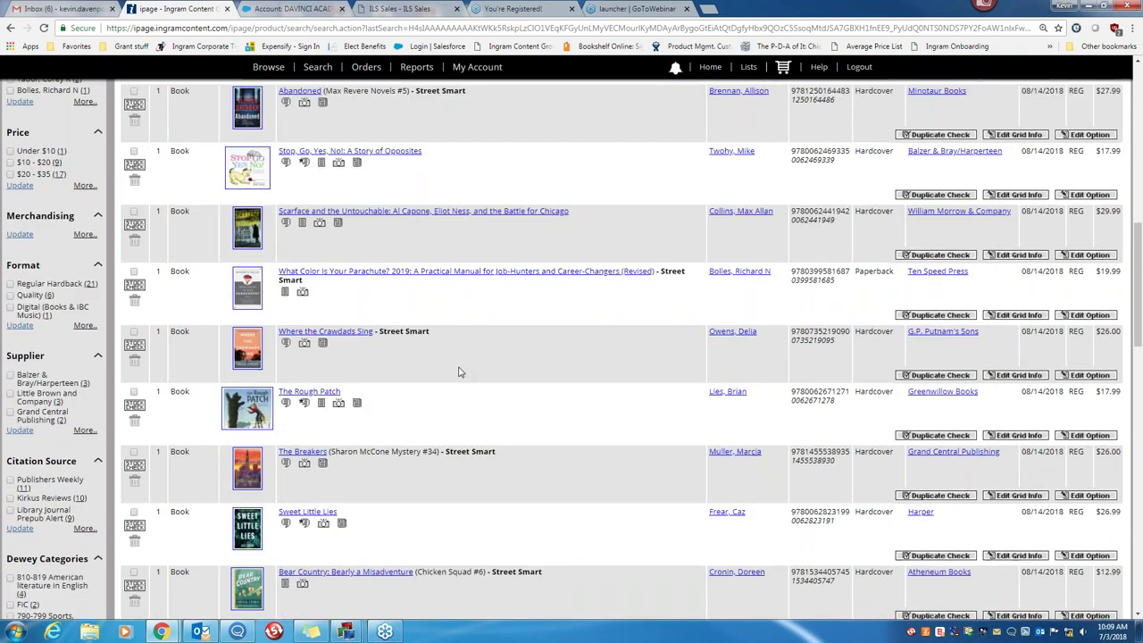
{"action": "scroll", "coordinate": [459, 372], "scroll_direction": "down", "scroll_amount": 3}
{"action": "scroll", "coordinate": [459, 373], "scroll_direction": "down", "scroll_amount": 2}
{"action": "scroll", "coordinate": [459, 372], "scroll_direction": "down", "scroll_amount": 3}
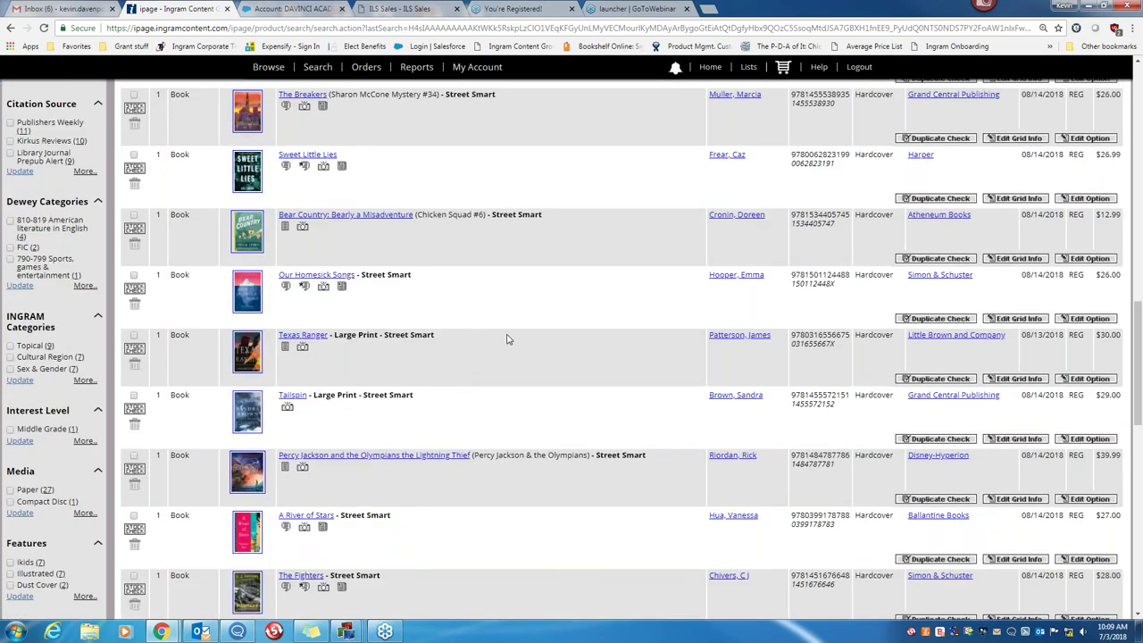
Open the product detail of the hardcover Texas Ranger and review its stock, categories, Worth Considering titles and reviews.
{"action": "scroll", "coordinate": [506, 339], "scroll_direction": "up", "scroll_amount": 10}
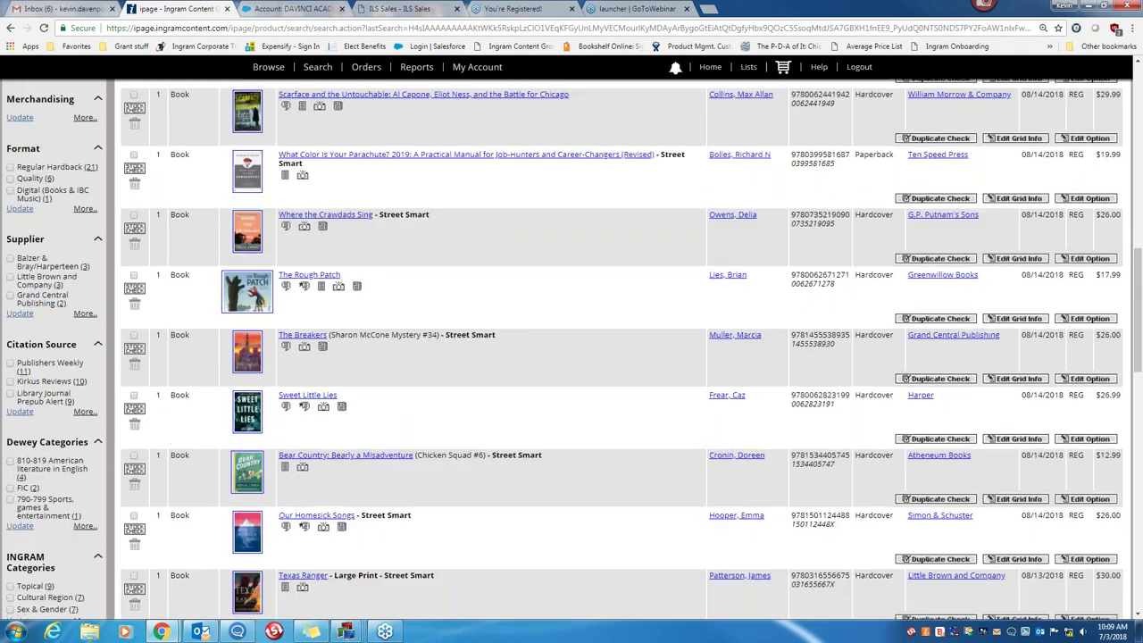
{"action": "scroll", "coordinate": [509, 341], "scroll_direction": "up", "scroll_amount": 6}
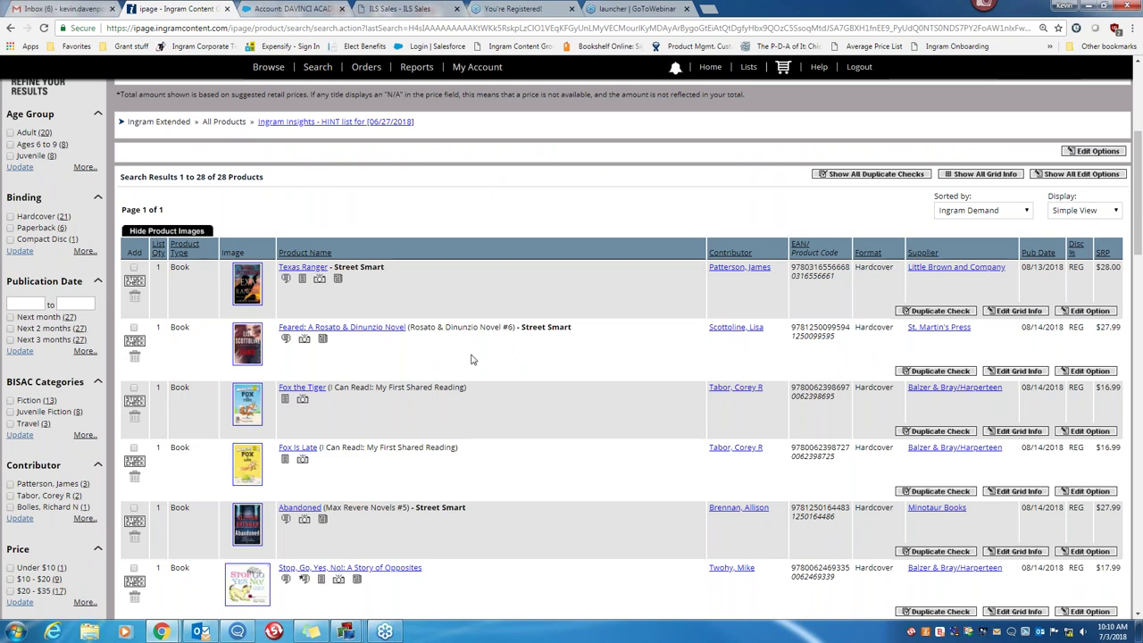
{"action": "scroll", "coordinate": [540, 326], "scroll_direction": "up", "scroll_amount": 3}
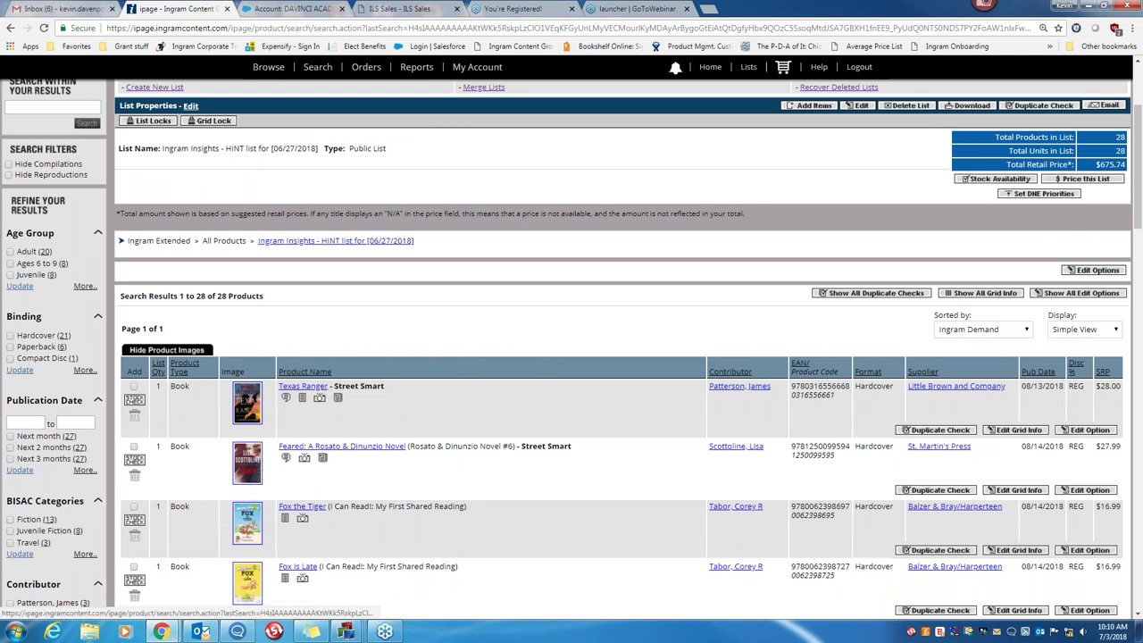
{"action": "left_click", "coordinate": [303, 386]}
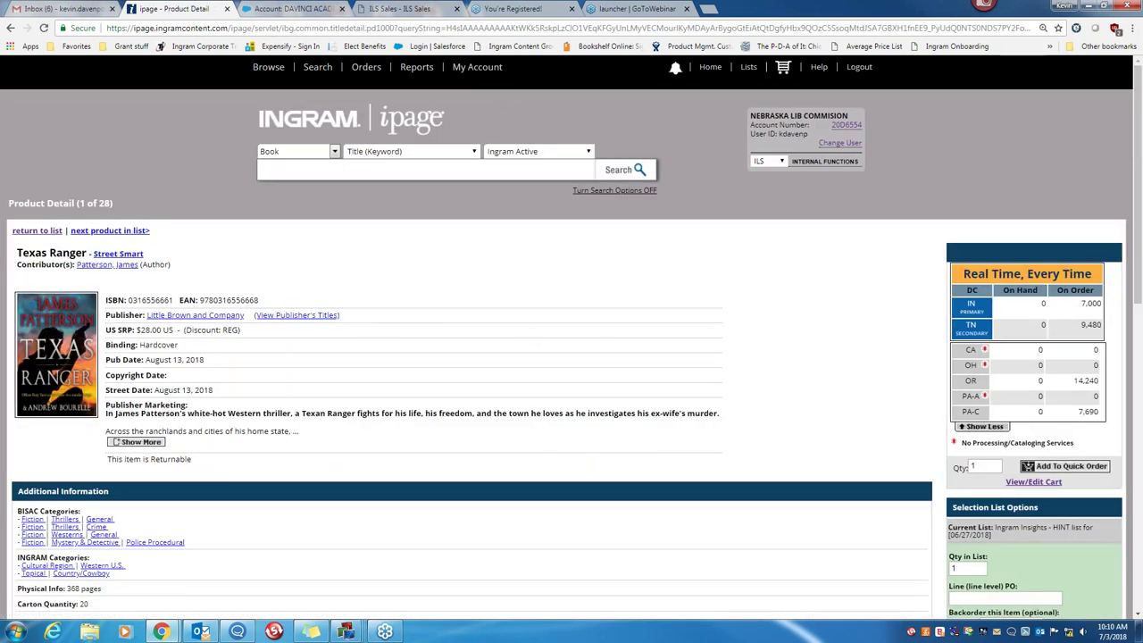
{"action": "scroll", "coordinate": [533, 334], "scroll_direction": "down", "scroll_amount": 1}
{"action": "scroll", "coordinate": [603, 411], "scroll_direction": "down", "scroll_amount": 1}
{"action": "scroll", "coordinate": [603, 412], "scroll_direction": "down", "scroll_amount": 3}
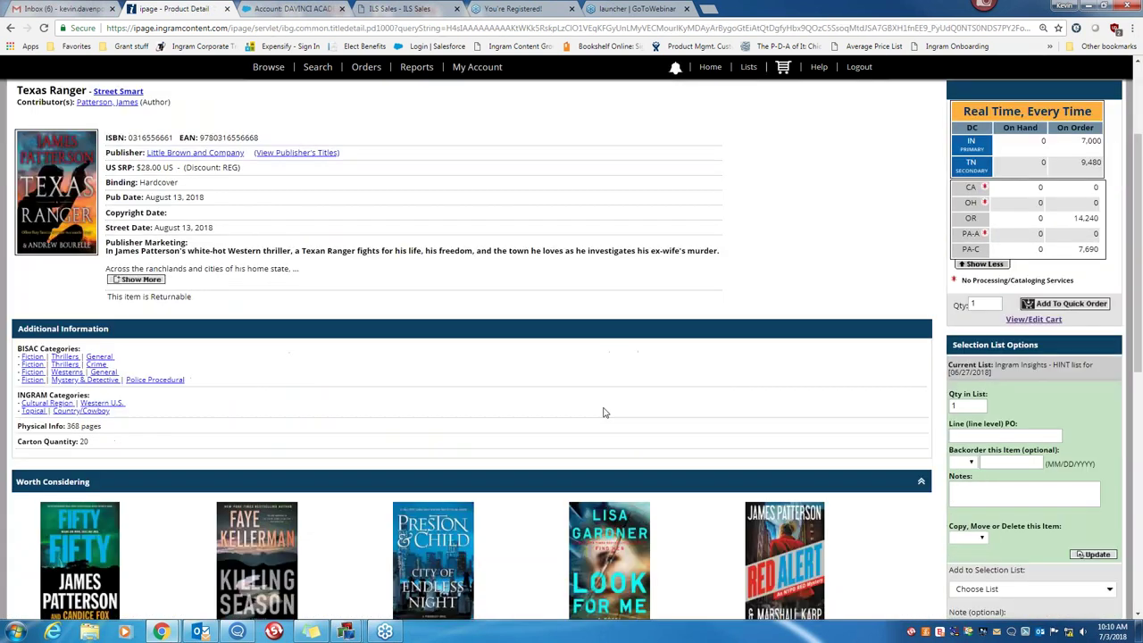
{"action": "scroll", "coordinate": [78, 443], "scroll_direction": "down", "scroll_amount": 1}
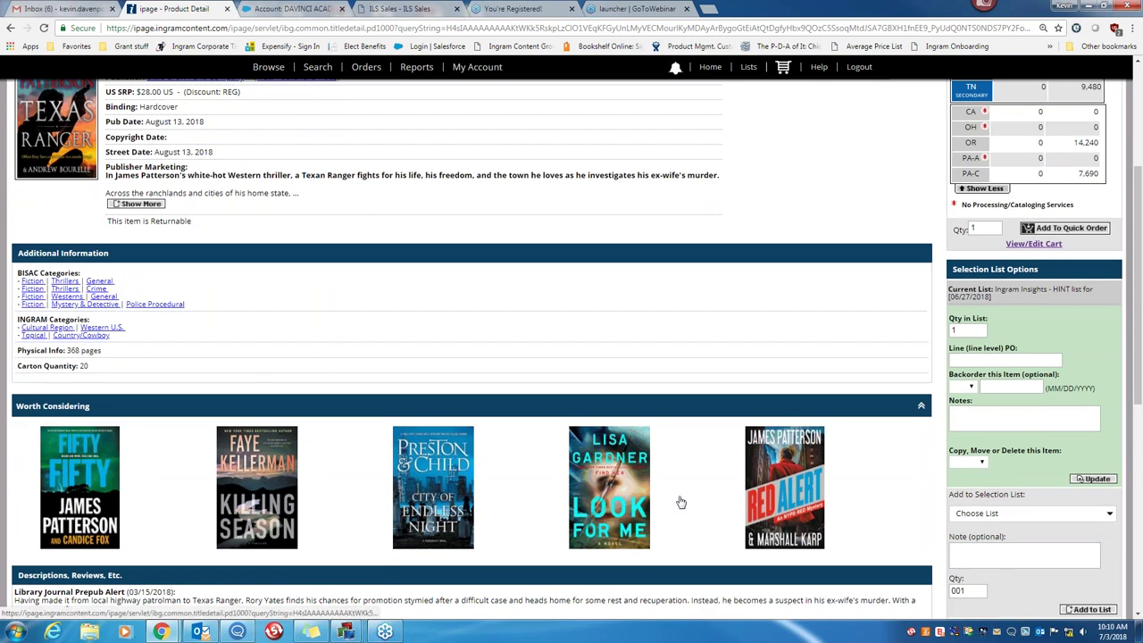
{"action": "scroll", "coordinate": [556, 491], "scroll_direction": "down", "scroll_amount": 3}
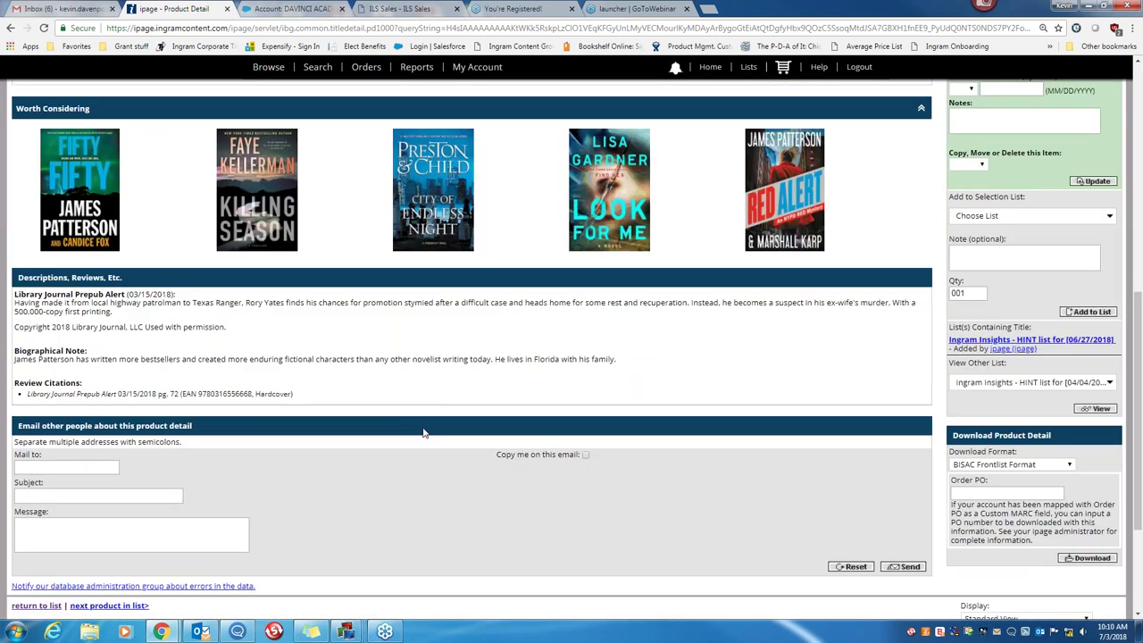
{"action": "scroll", "coordinate": [424, 432], "scroll_direction": "up", "scroll_amount": 6}
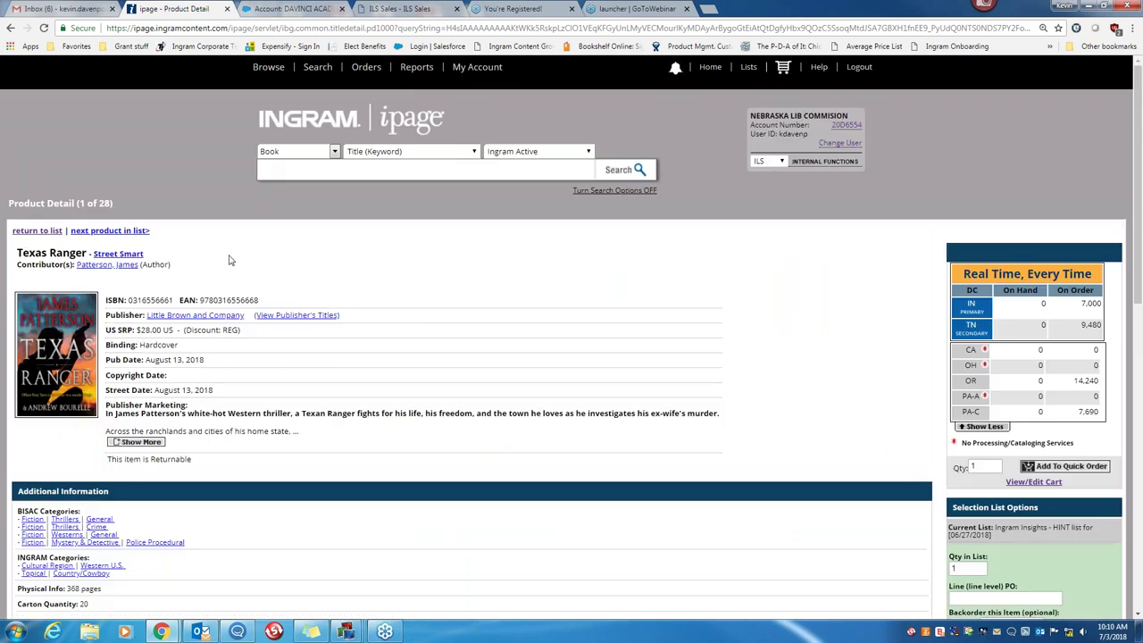
Return to the 06/27/2018 HINT list and look over its titles again.
{"action": "left_click", "coordinate": [11, 30]}
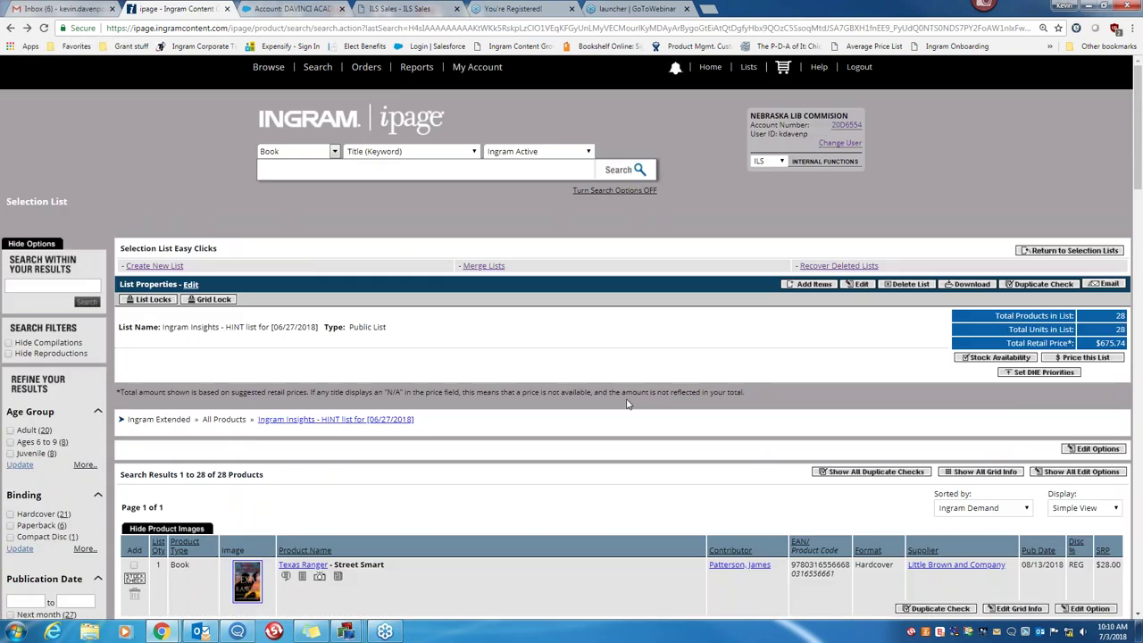
{"action": "scroll", "coordinate": [625, 400], "scroll_direction": "down", "scroll_amount": 4}
{"action": "scroll", "coordinate": [578, 414], "scroll_direction": "down", "scroll_amount": 2}
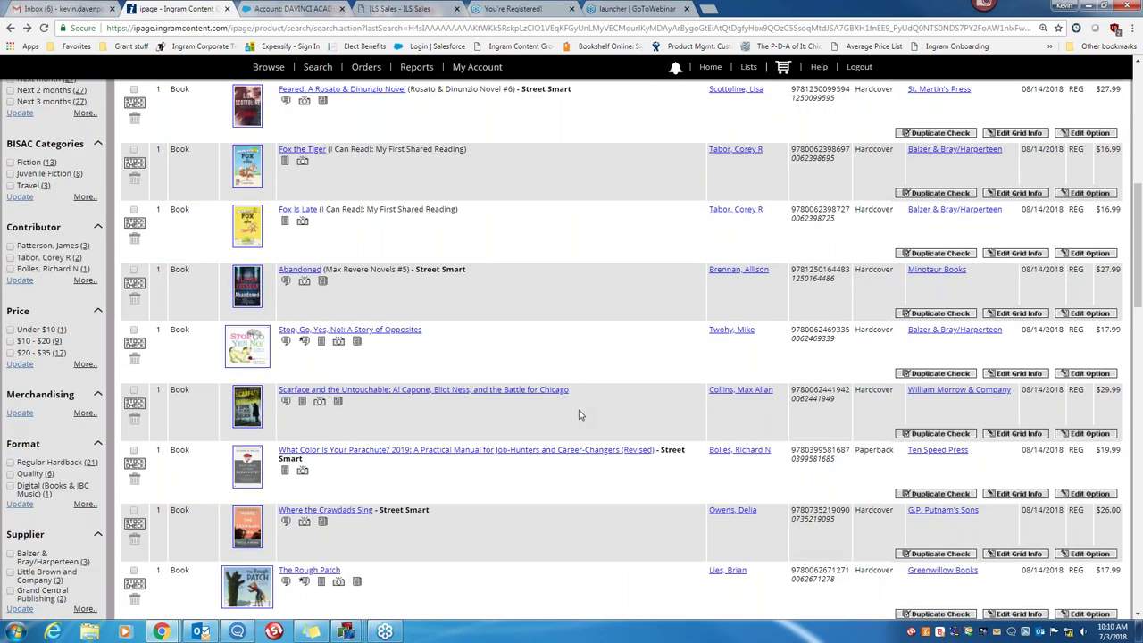
{"action": "scroll", "coordinate": [579, 415], "scroll_direction": "down", "scroll_amount": 2}
{"action": "scroll", "coordinate": [564, 429], "scroll_direction": "down", "scroll_amount": 2}
{"action": "scroll", "coordinate": [564, 427], "scroll_direction": "up", "scroll_amount": 5}
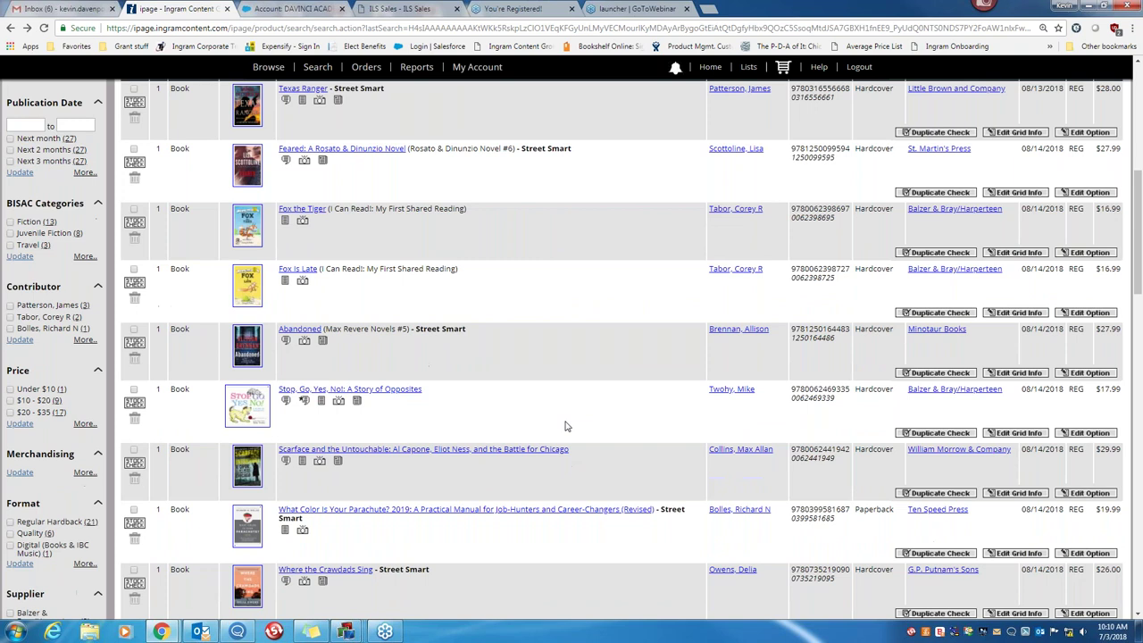
{"action": "scroll", "coordinate": [565, 426], "scroll_direction": "up", "scroll_amount": 5}
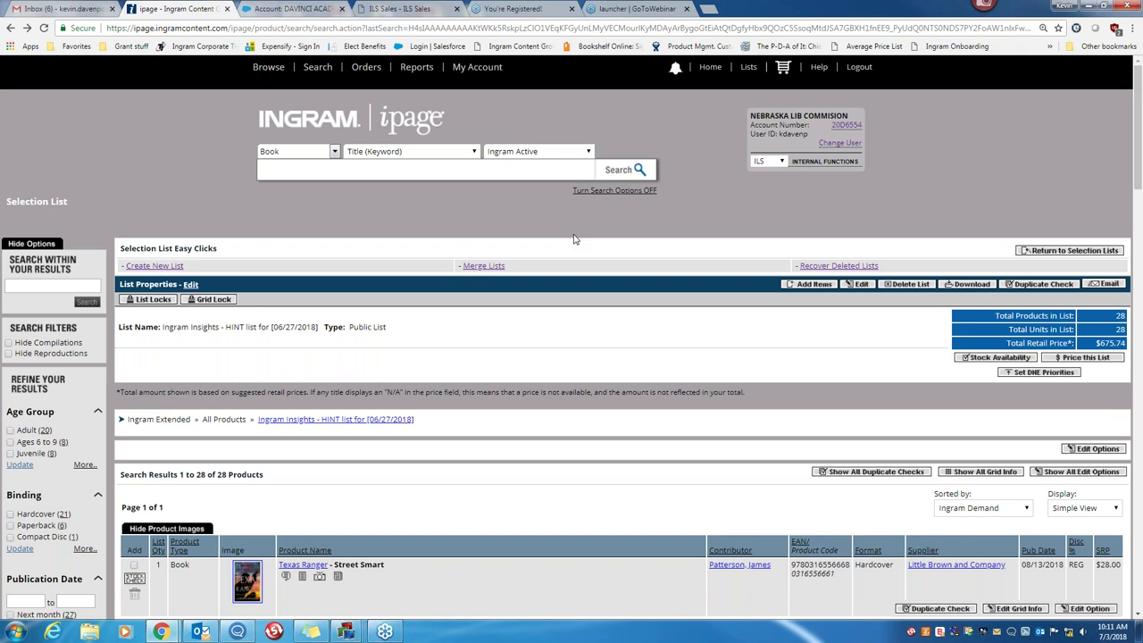
{"action": "scroll", "coordinate": [574, 238], "scroll_direction": "down", "scroll_amount": 3}
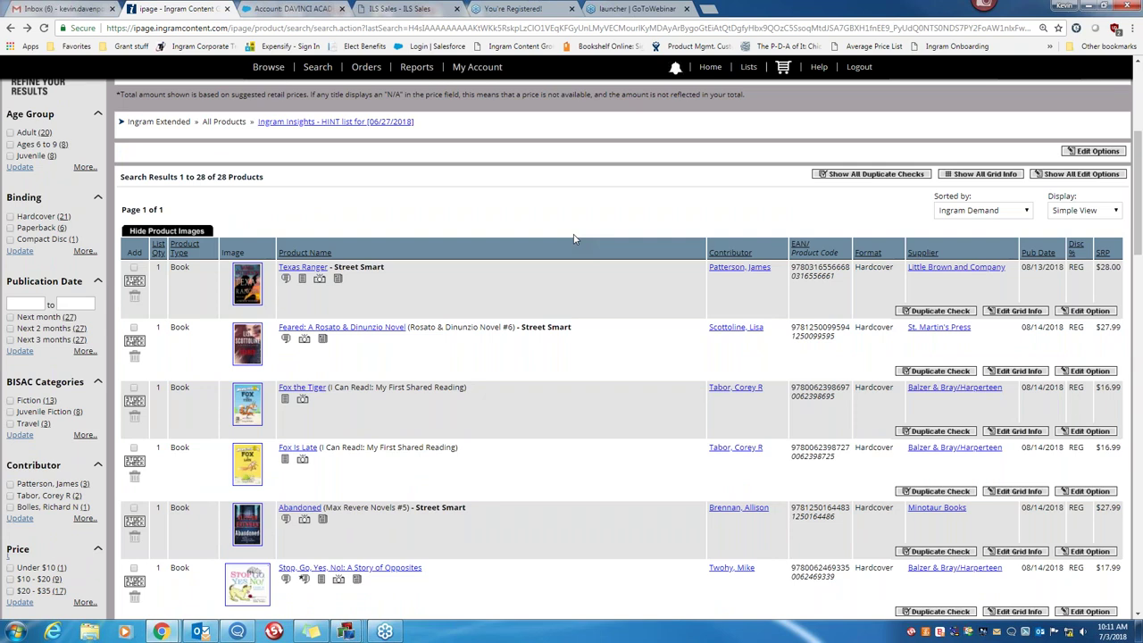
{"action": "scroll", "coordinate": [574, 238], "scroll_direction": "up", "scroll_amount": 1}
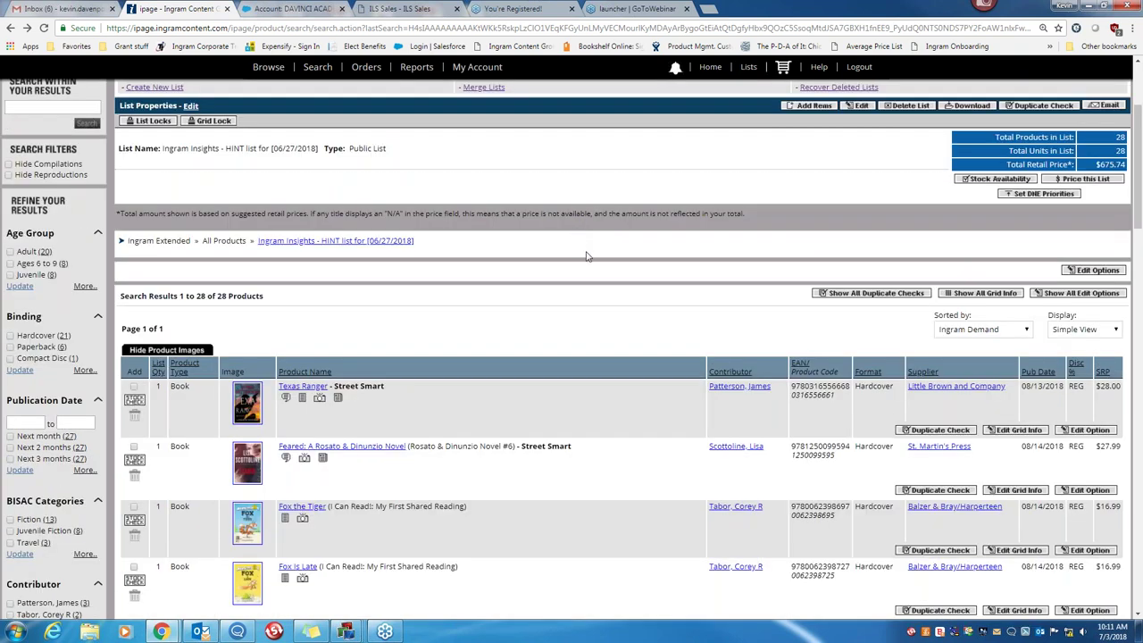
{"action": "scroll", "coordinate": [585, 254], "scroll_direction": "up", "scroll_amount": 1}
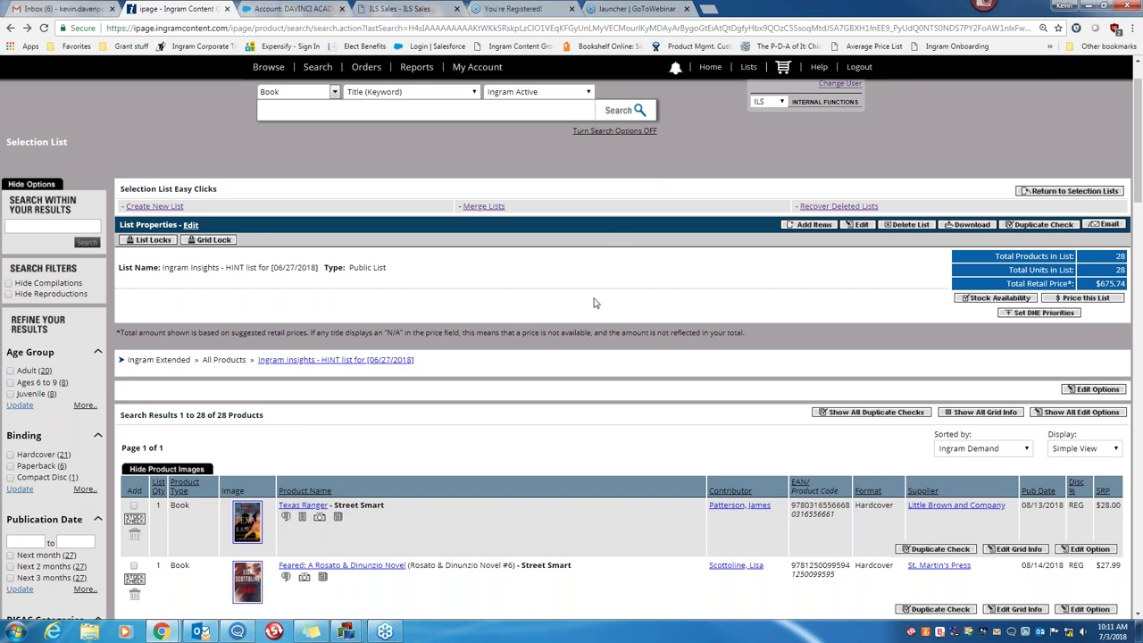
{"action": "scroll", "coordinate": [594, 303], "scroll_direction": "down", "scroll_amount": 2}
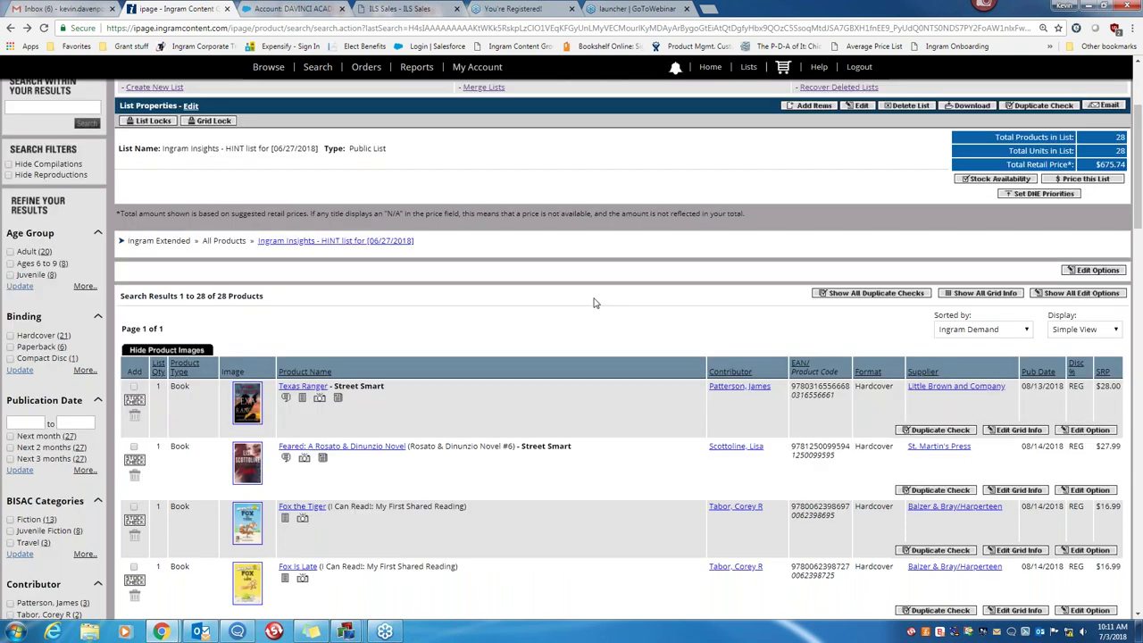
{"action": "scroll", "coordinate": [593, 303], "scroll_direction": "up", "scroll_amount": 3}
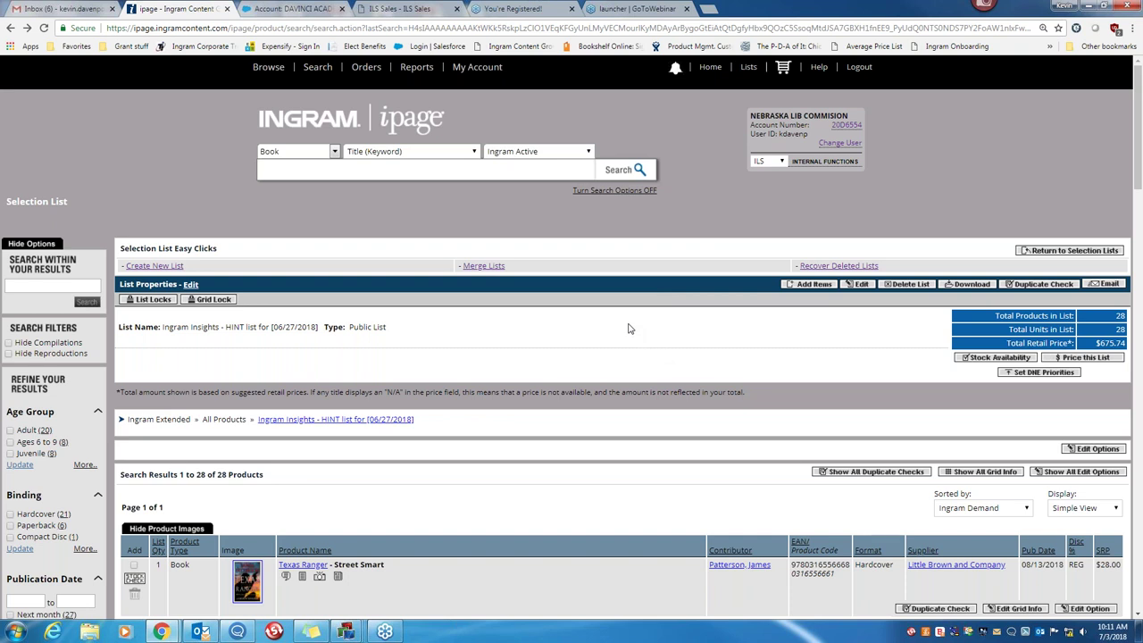
{"action": "scroll", "coordinate": [607, 419], "scroll_direction": "down", "scroll_amount": 2}
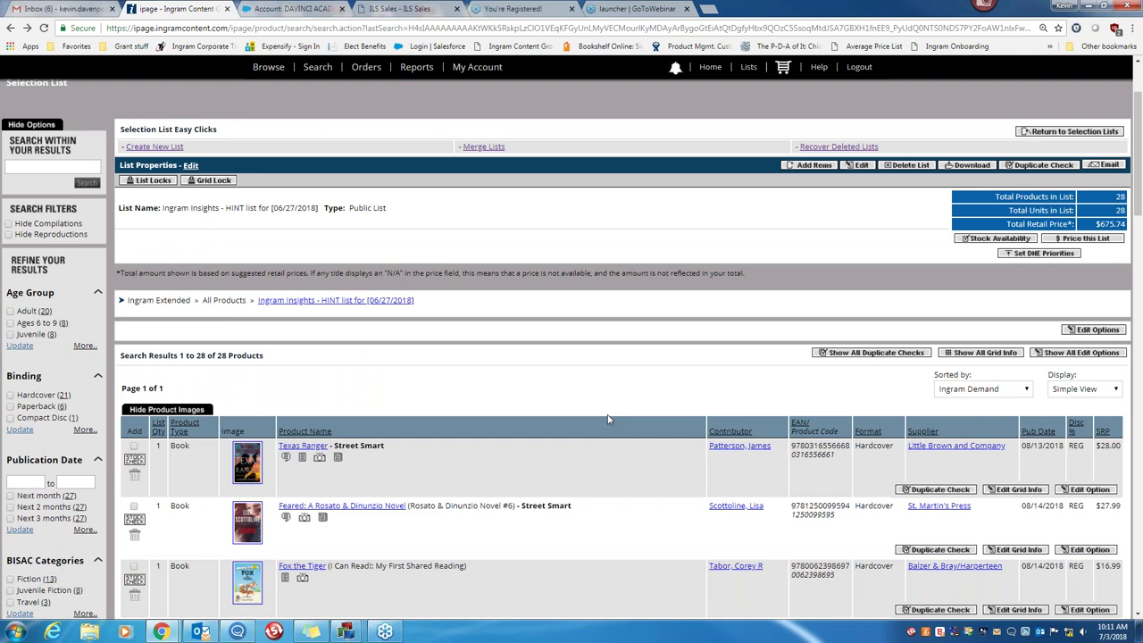
{"action": "scroll", "coordinate": [607, 419], "scroll_direction": "down", "scroll_amount": 3}
{"action": "scroll", "coordinate": [607, 419], "scroll_direction": "up", "scroll_amount": 5}
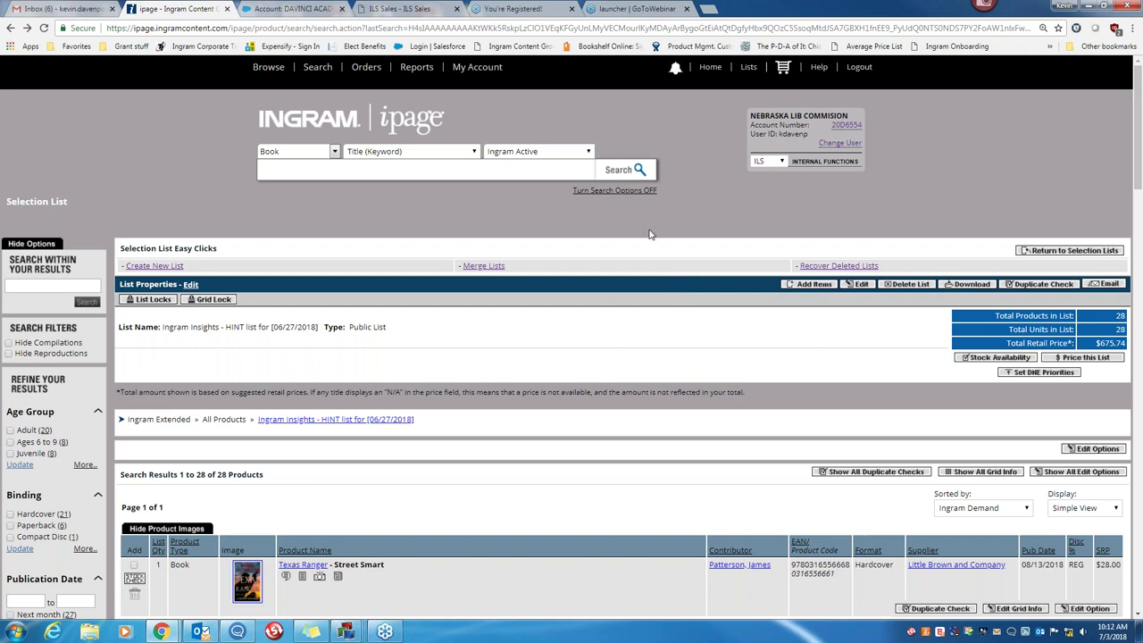
{"action": "scroll", "coordinate": [652, 296], "scroll_direction": "down", "scroll_amount": 2}
{"action": "scroll", "coordinate": [627, 203], "scroll_direction": "up", "scroll_amount": 2}
Browse to the High Interest Categories page among the Ingram book lists and picks.
{"action": "mouse_move", "coordinate": [257, 75]}
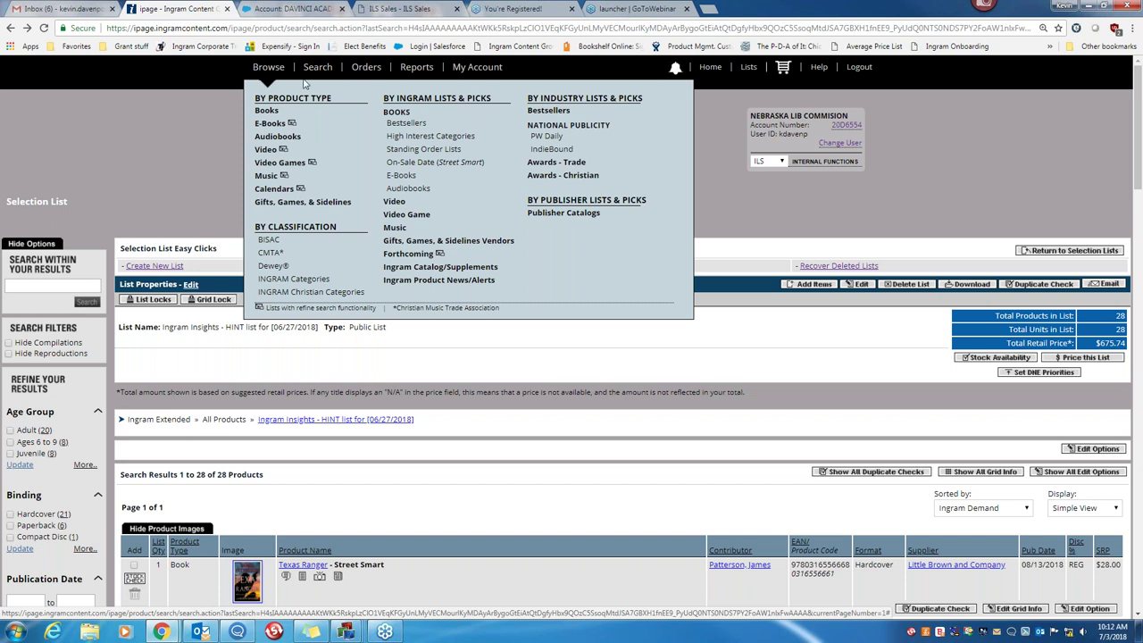
{"action": "mouse_move", "coordinate": [313, 78]}
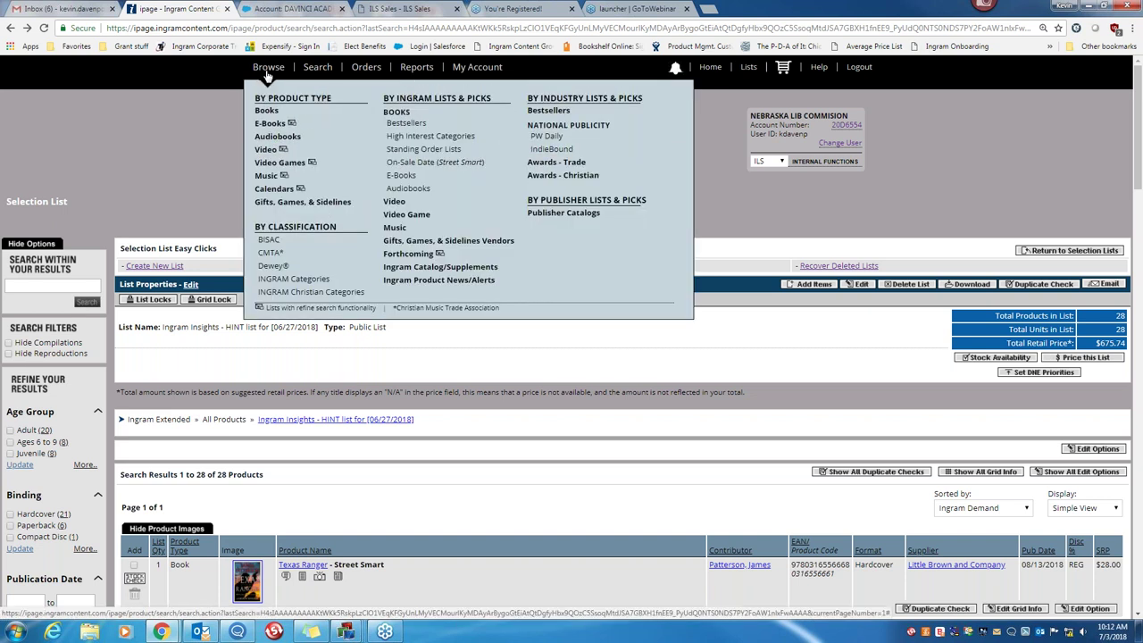
{"action": "left_click", "coordinate": [437, 136]}
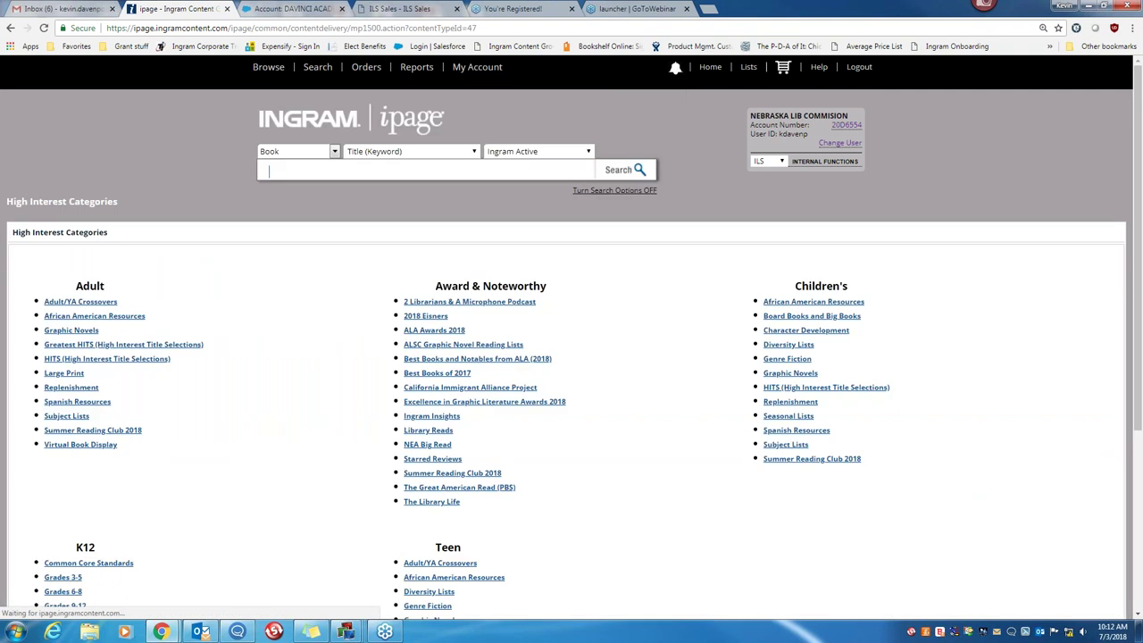
Look over the High Interest Categories, view the Adult/YA Crossovers lists in the Adult group, and return to the categories.
{"action": "scroll", "coordinate": [265, 324], "scroll_direction": "down", "scroll_amount": 2}
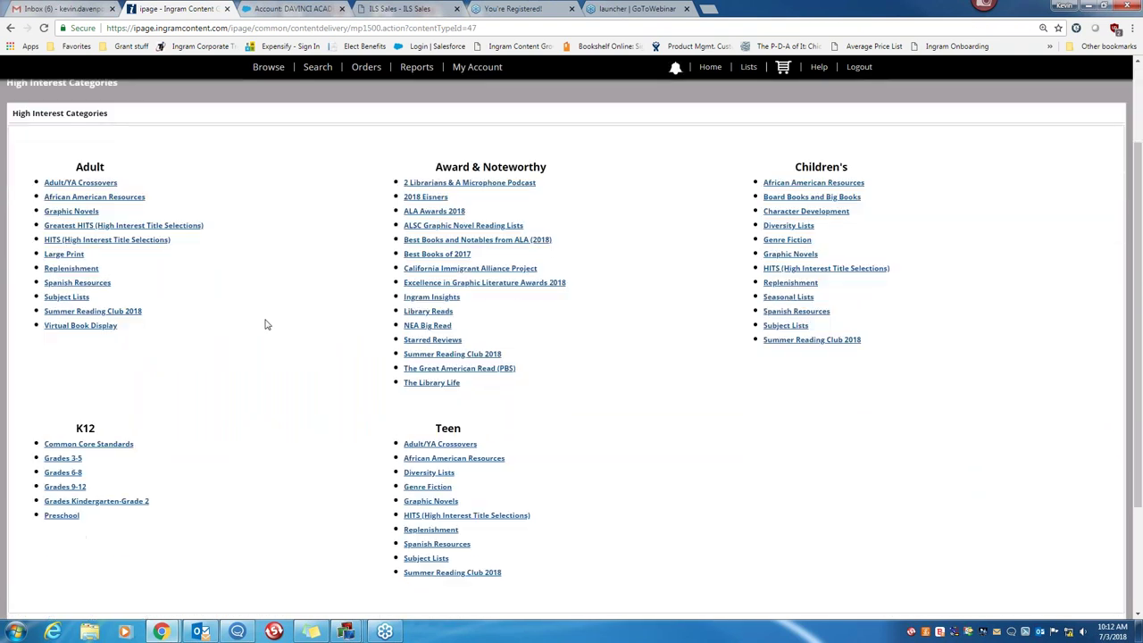
{"action": "scroll", "coordinate": [264, 325], "scroll_direction": "down", "scroll_amount": 1}
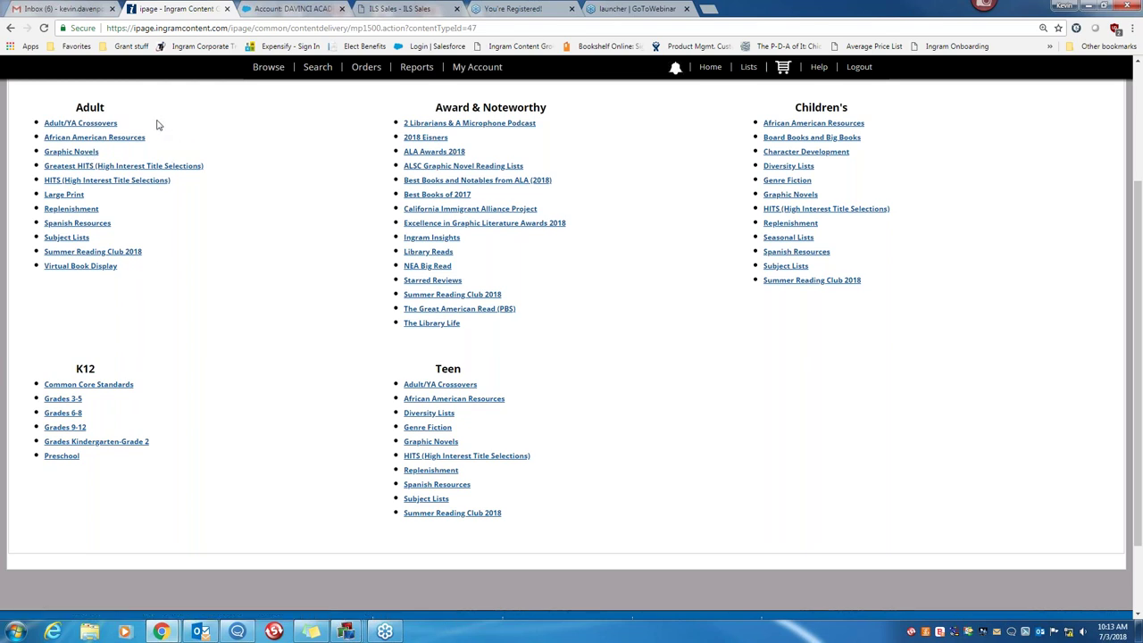
{"action": "left_click", "coordinate": [77, 124]}
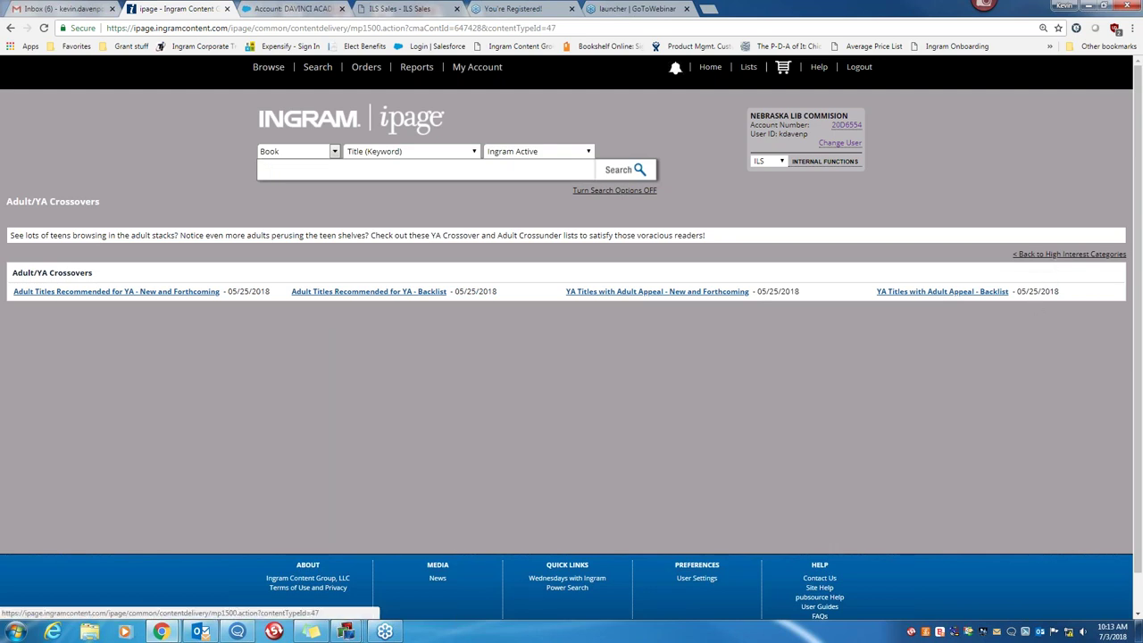
{"action": "left_click", "coordinate": [1052, 257]}
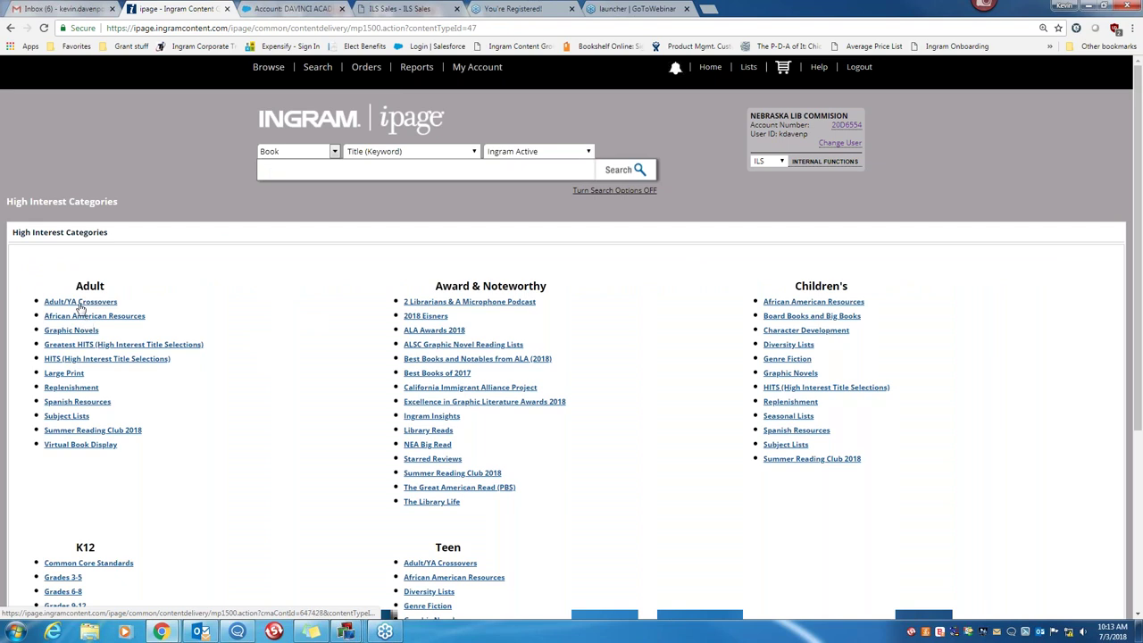
Review the Adult Titles Recommended for YA - Backlist list from Adult/YA Crossovers and return to the High Interest Categories.
{"action": "left_click", "coordinate": [79, 303]}
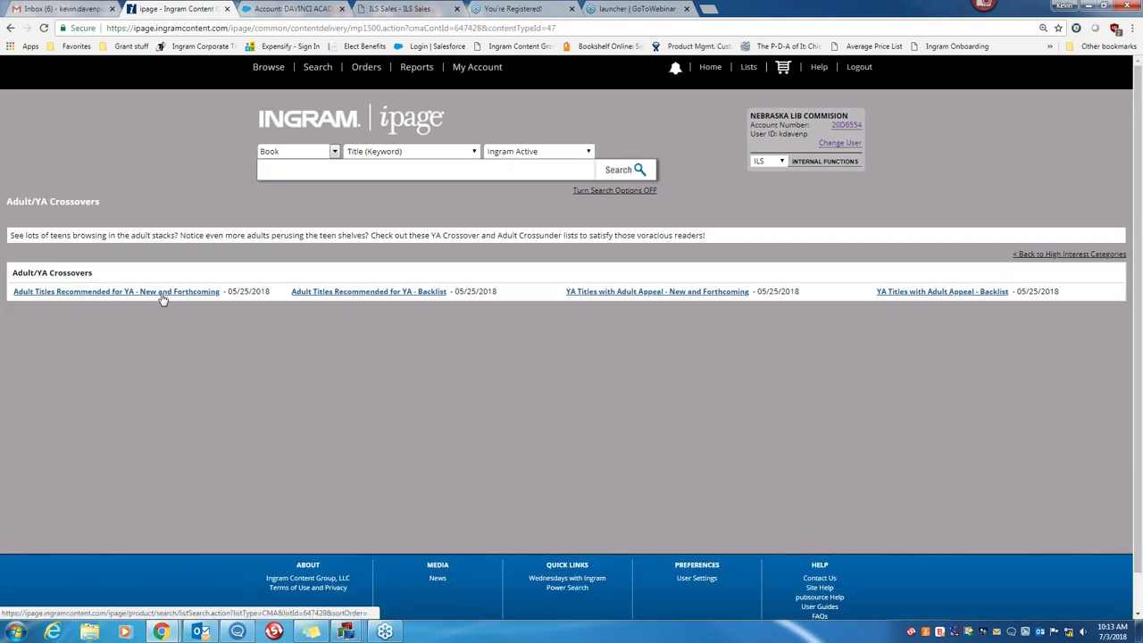
{"action": "left_click", "coordinate": [379, 291]}
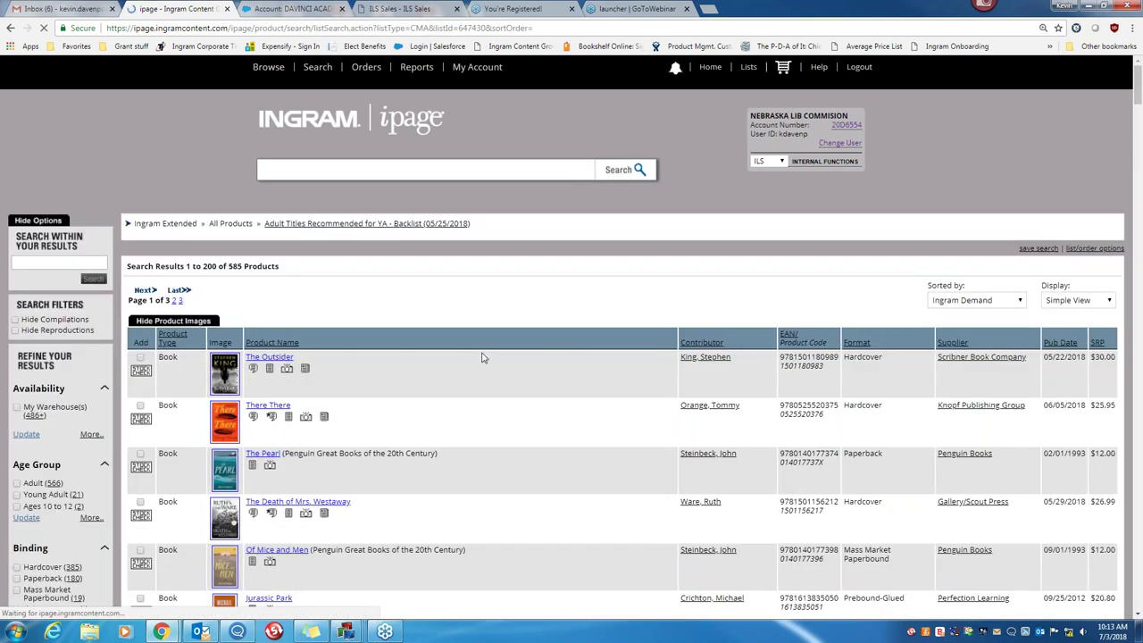
{"action": "scroll", "coordinate": [481, 357], "scroll_direction": "down", "scroll_amount": 5}
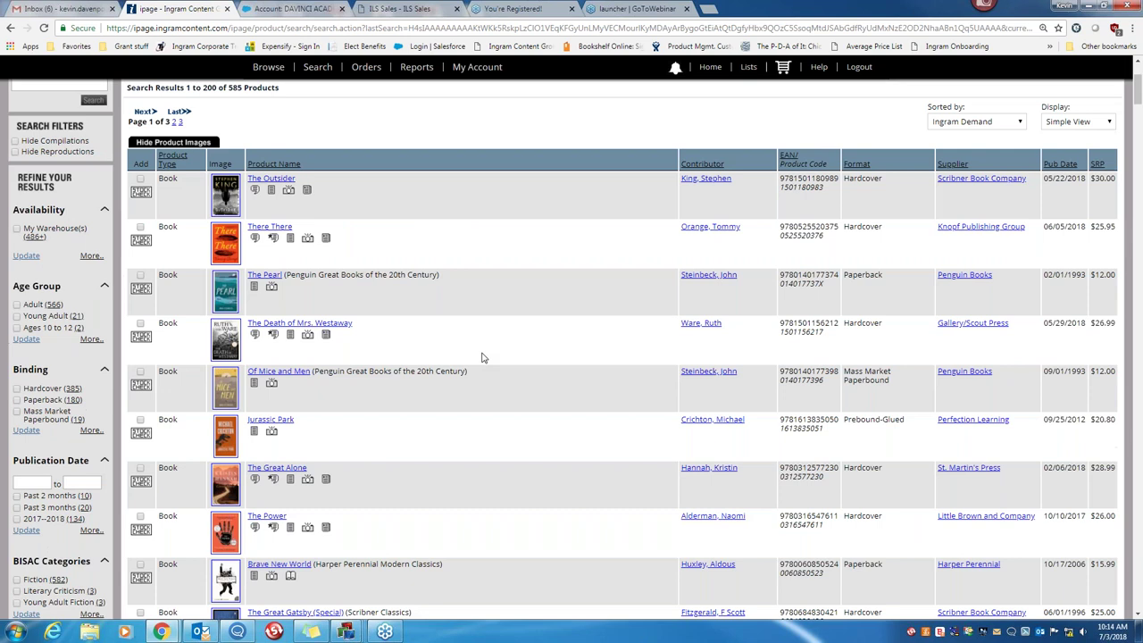
{"action": "scroll", "coordinate": [473, 357], "scroll_direction": "down", "scroll_amount": 2}
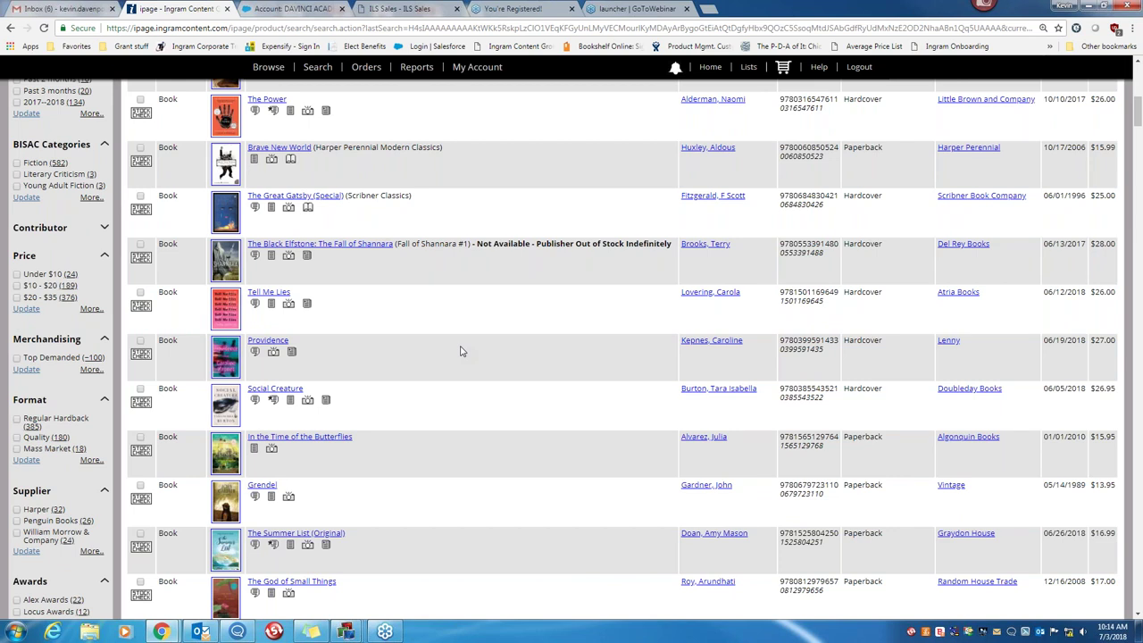
{"action": "scroll", "coordinate": [460, 351], "scroll_direction": "up", "scroll_amount": 5}
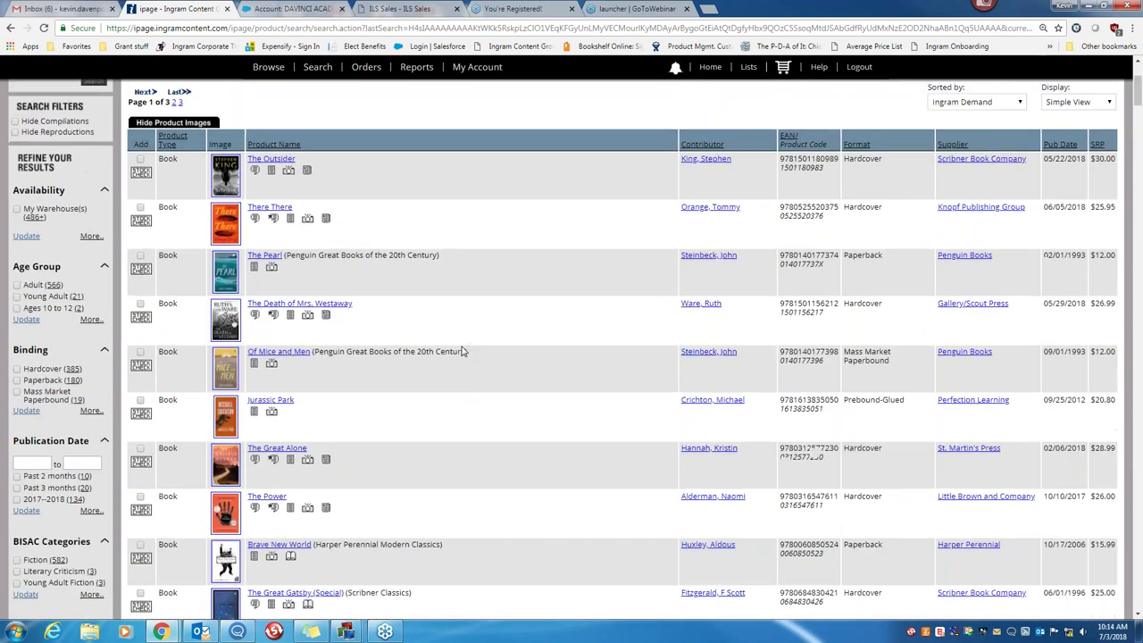
{"action": "scroll", "coordinate": [461, 351], "scroll_direction": "up", "scroll_amount": 2}
{"action": "left_click", "coordinate": [7, 29]}
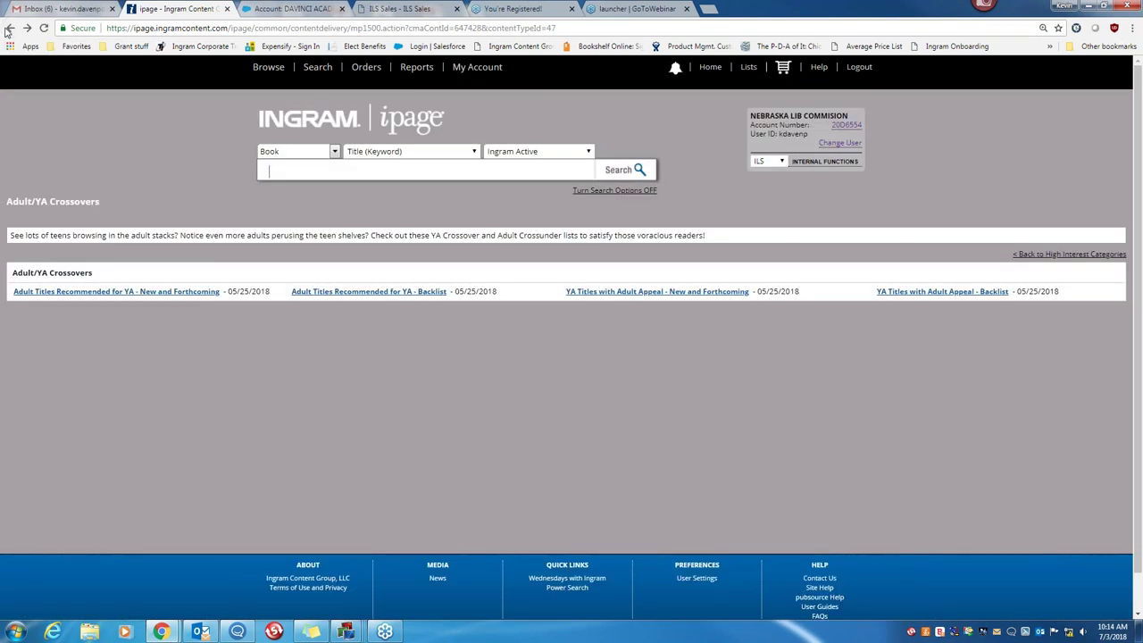
{"action": "left_click", "coordinate": [7, 29]}
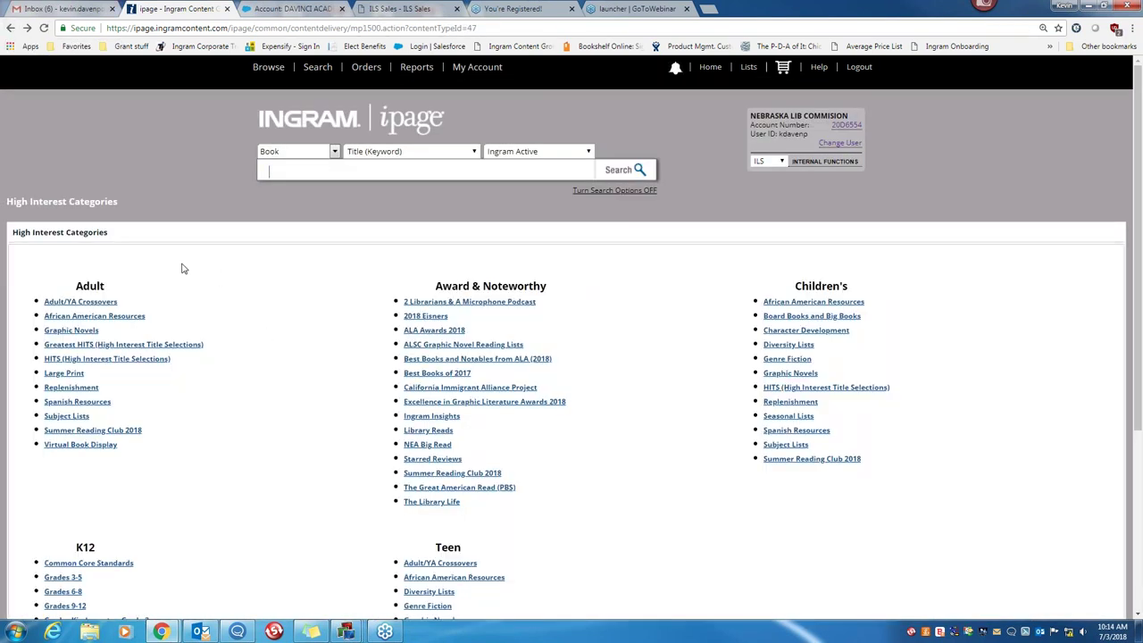
Open the Essential Adult Graphic Novels list from the Adult group's Graphic Novels category and look over its titles.
{"action": "left_click", "coordinate": [69, 330]}
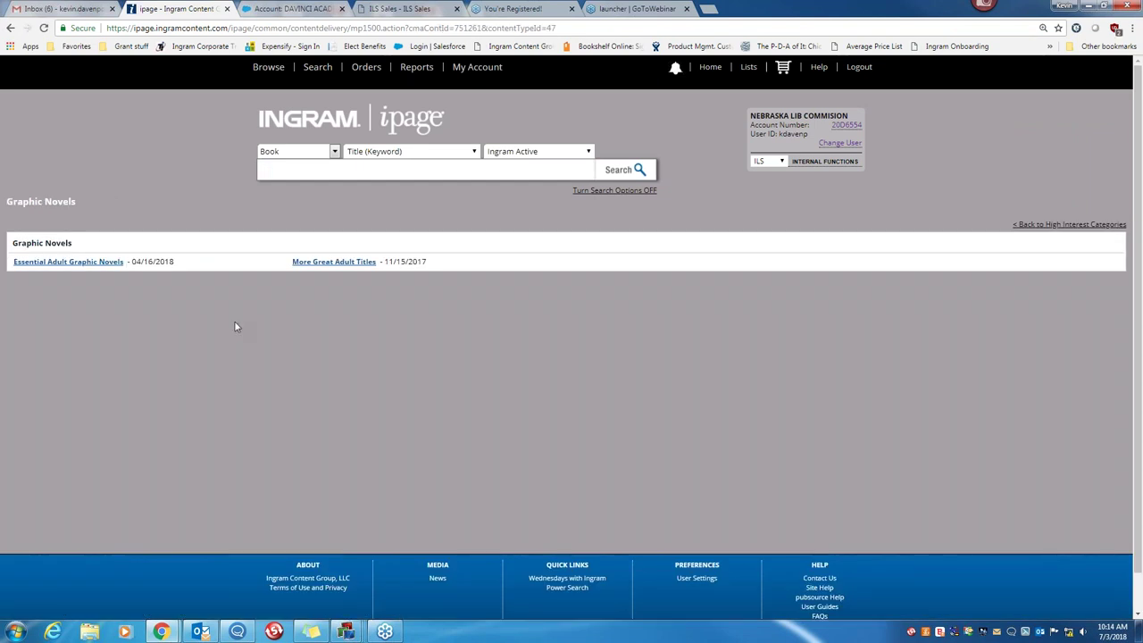
{"action": "left_click", "coordinate": [61, 262]}
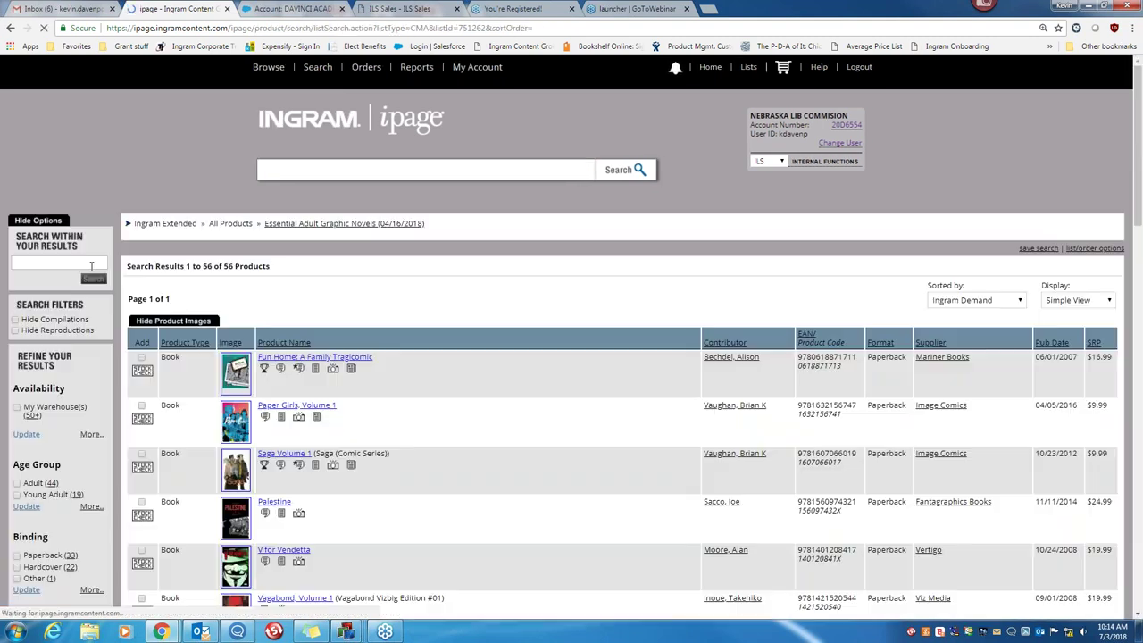
{"action": "scroll", "coordinate": [379, 225], "scroll_direction": "down", "scroll_amount": 1}
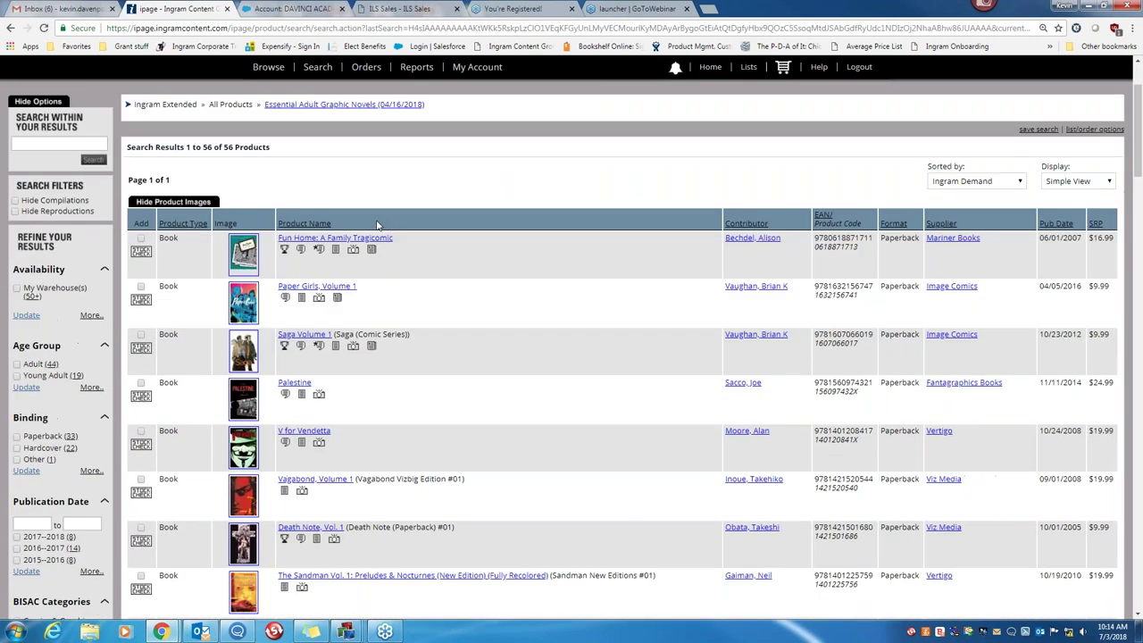
View the product detail of Palestine, examining its stock, subjects and categories, and return to the Essential Adult Graphic Novels list.
{"action": "left_click", "coordinate": [295, 385]}
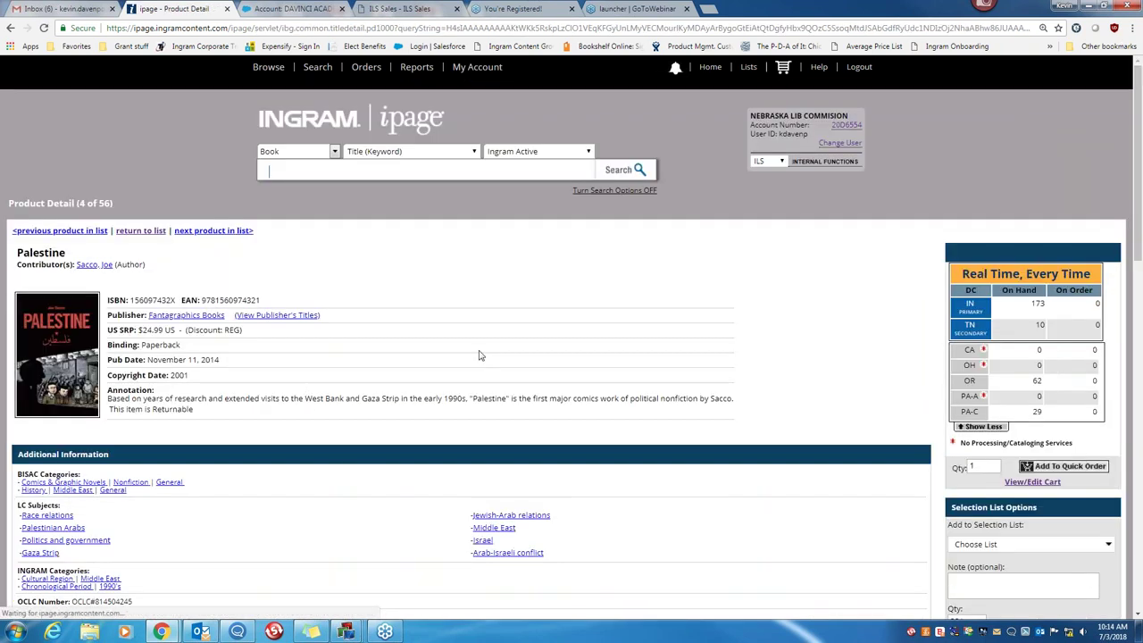
{"action": "scroll", "coordinate": [441, 363], "scroll_direction": "down", "scroll_amount": 2}
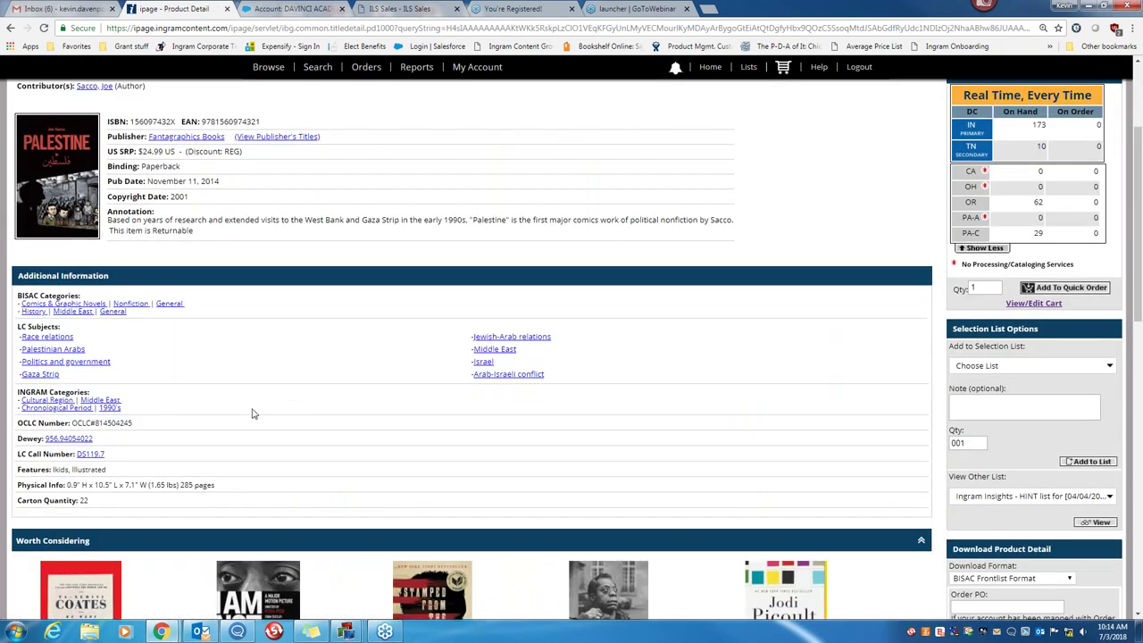
{"action": "scroll", "coordinate": [232, 375], "scroll_direction": "down", "scroll_amount": 1}
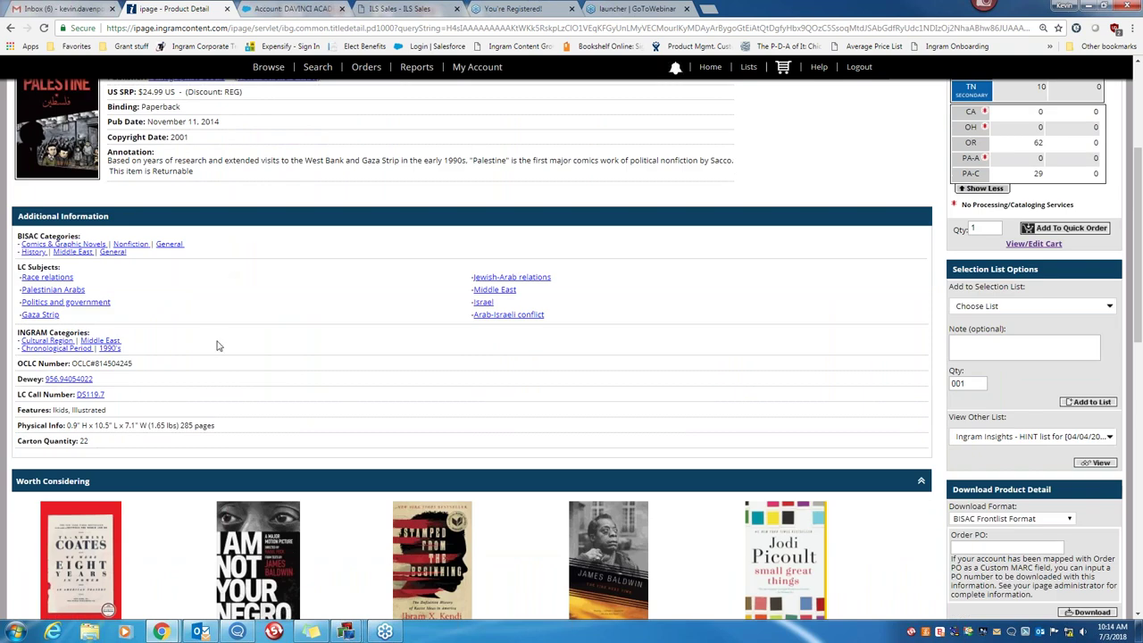
{"action": "scroll", "coordinate": [216, 345], "scroll_direction": "up", "scroll_amount": 1}
{"action": "scroll", "coordinate": [216, 345], "scroll_direction": "up", "scroll_amount": 1}
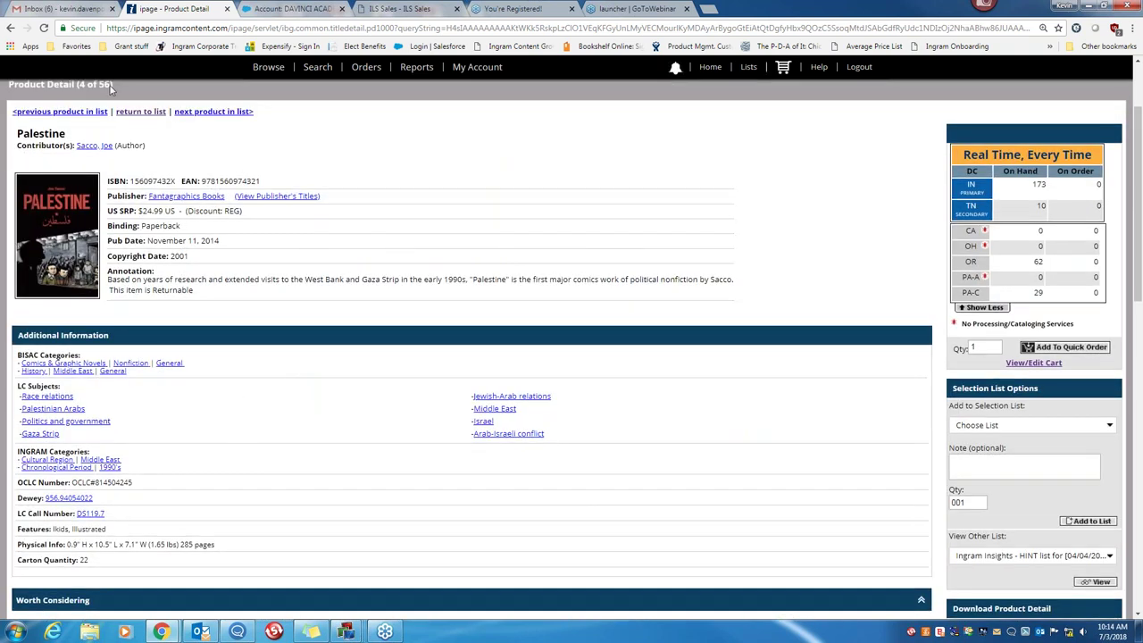
{"action": "left_click", "coordinate": [11, 29]}
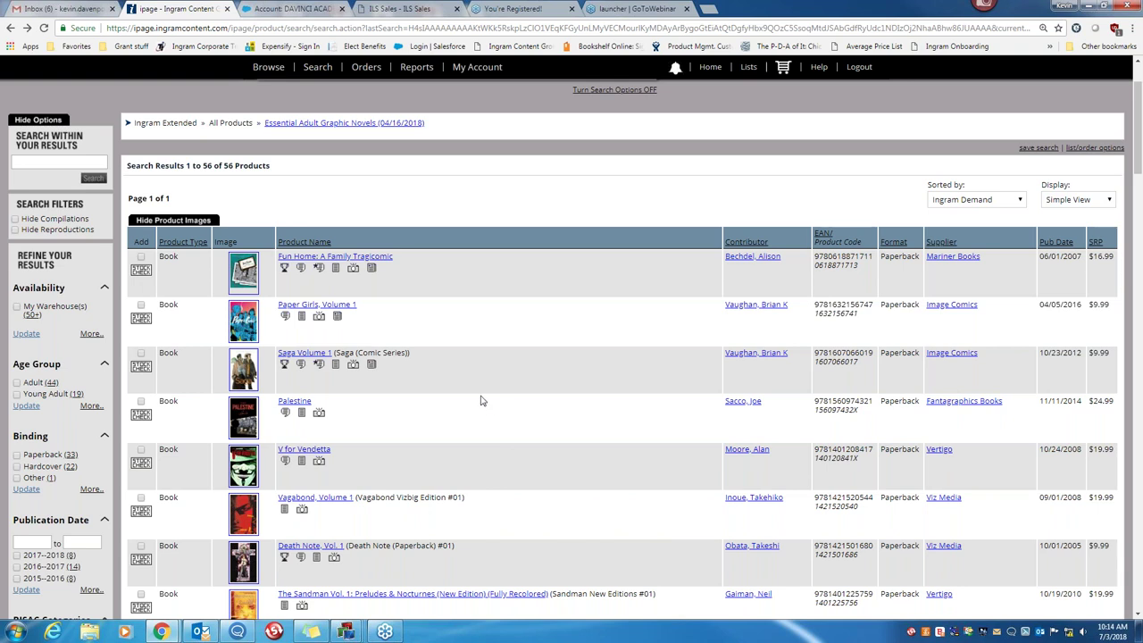
Review the product detail of Saga Volume 1, including its awards and series information, and go back to the High Interest Categories.
{"action": "left_click", "coordinate": [297, 353]}
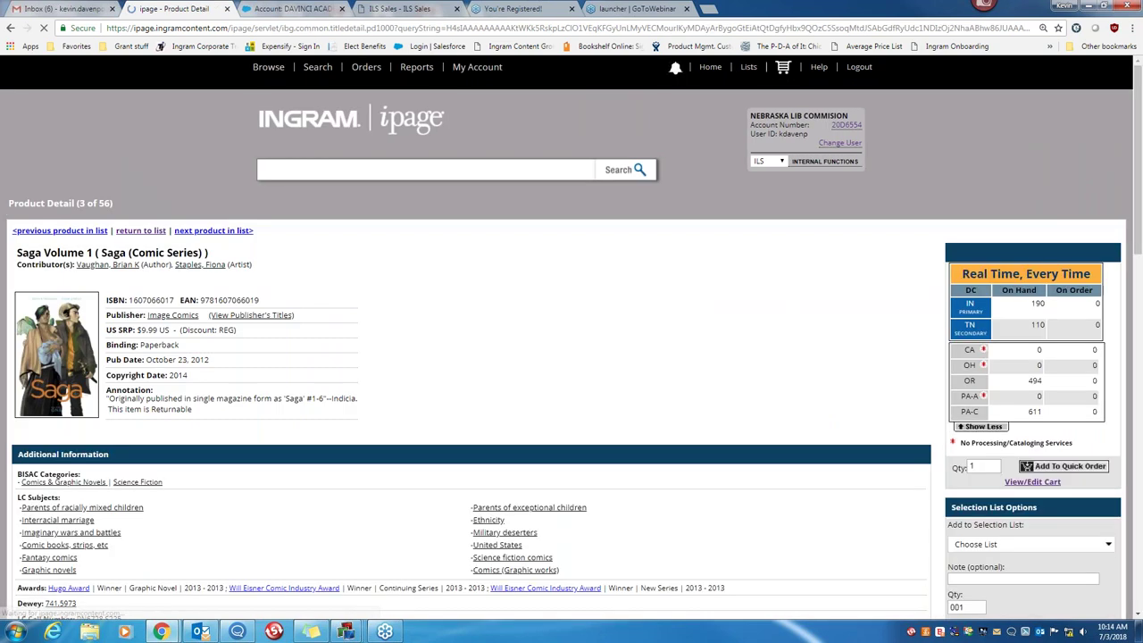
{"action": "scroll", "coordinate": [310, 357], "scroll_direction": "down", "scroll_amount": 5}
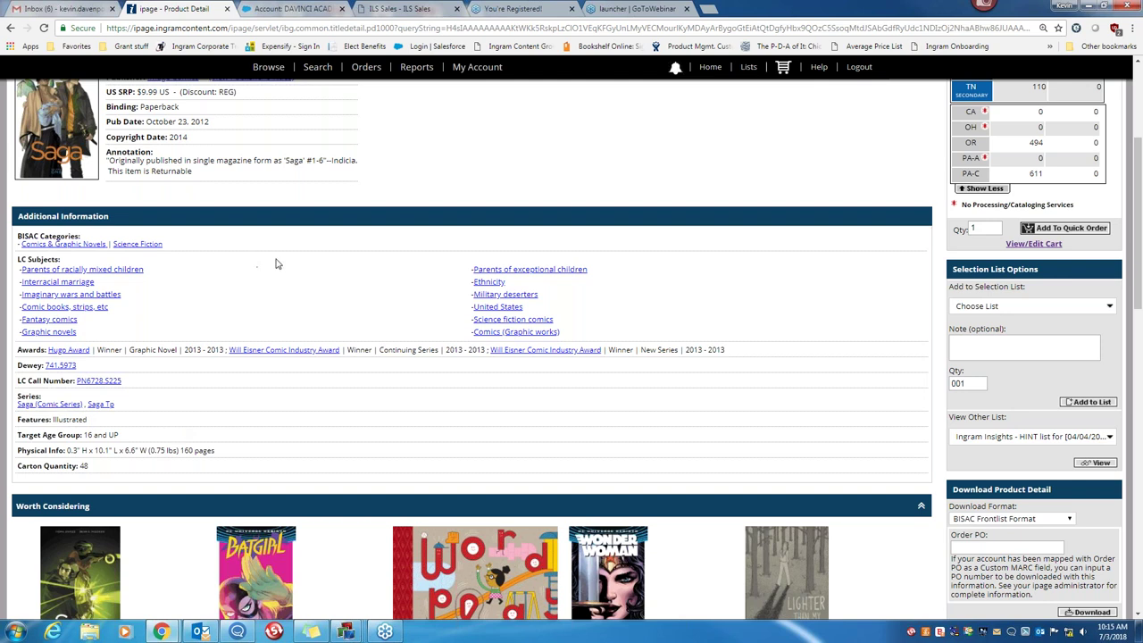
{"action": "scroll", "coordinate": [296, 283], "scroll_direction": "up", "scroll_amount": 2}
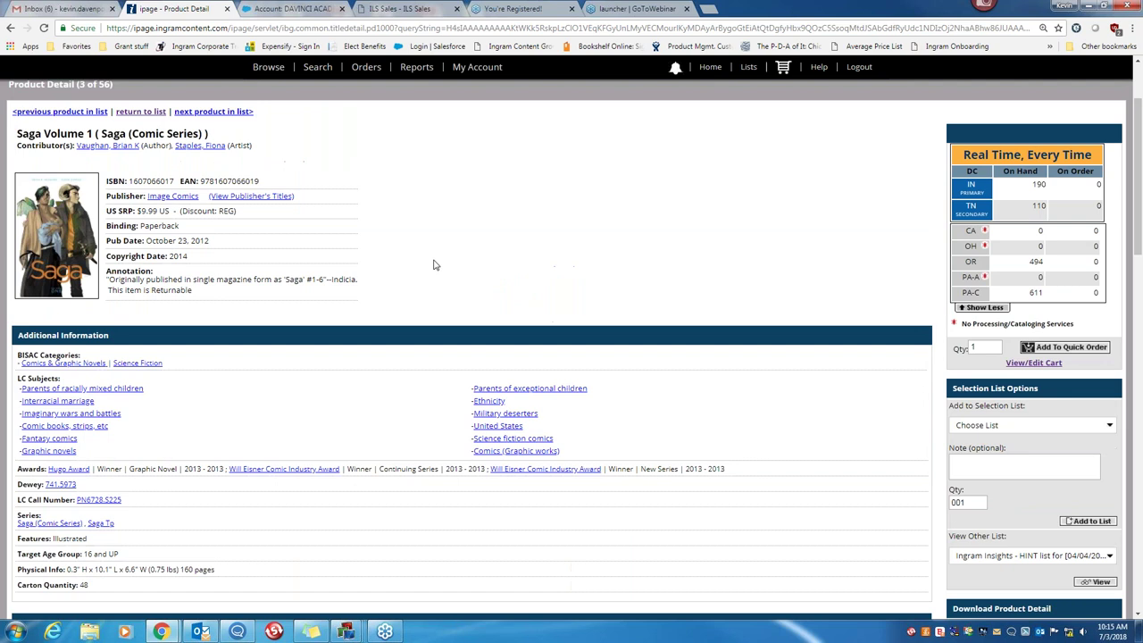
{"action": "left_click", "coordinate": [11, 31]}
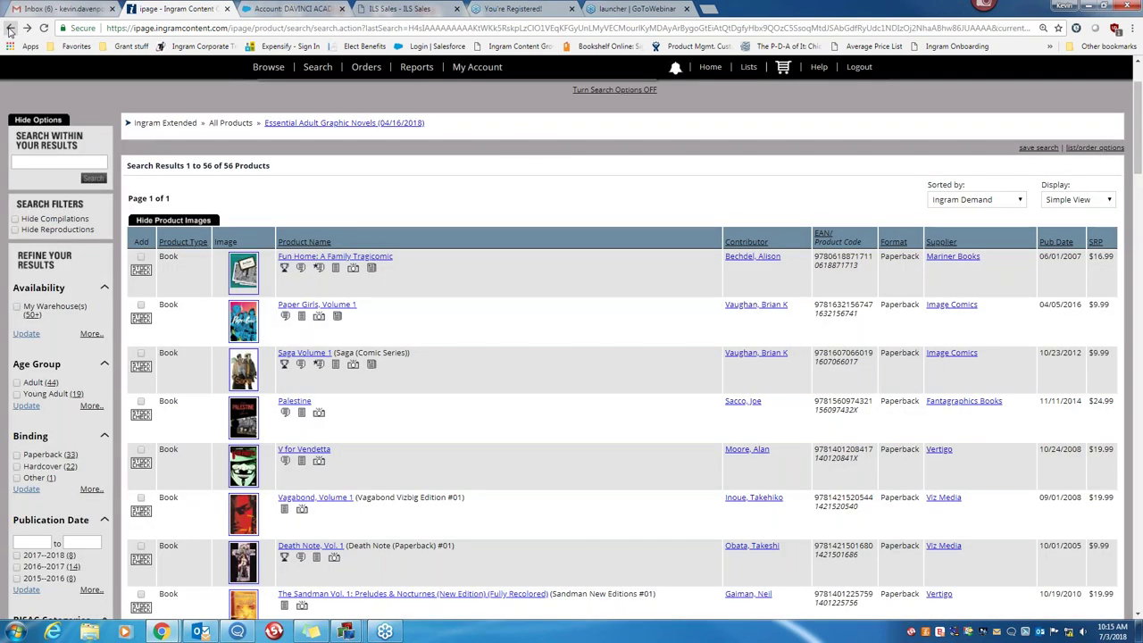
{"action": "left_click", "coordinate": [10, 31]}
{"action": "left_click", "coordinate": [10, 30]}
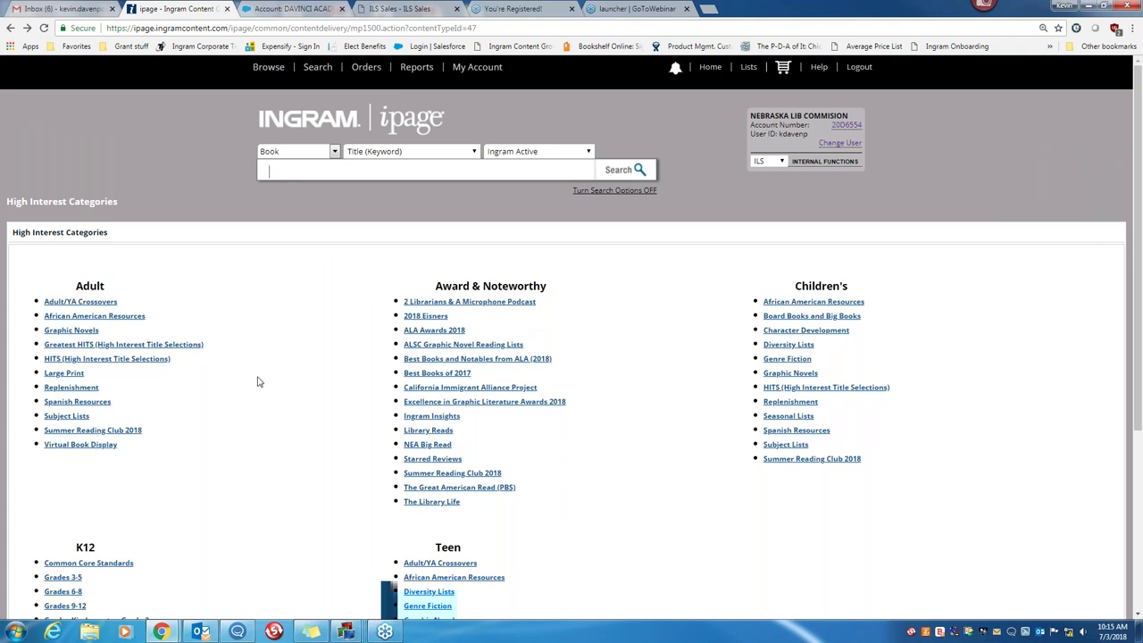
Look through the CSLP Adult Music Biographies list in the Adult group's Summer Reading Club 2018 category and return to the High Interest Categories.
{"action": "scroll", "coordinate": [263, 382], "scroll_direction": "down", "scroll_amount": 1}
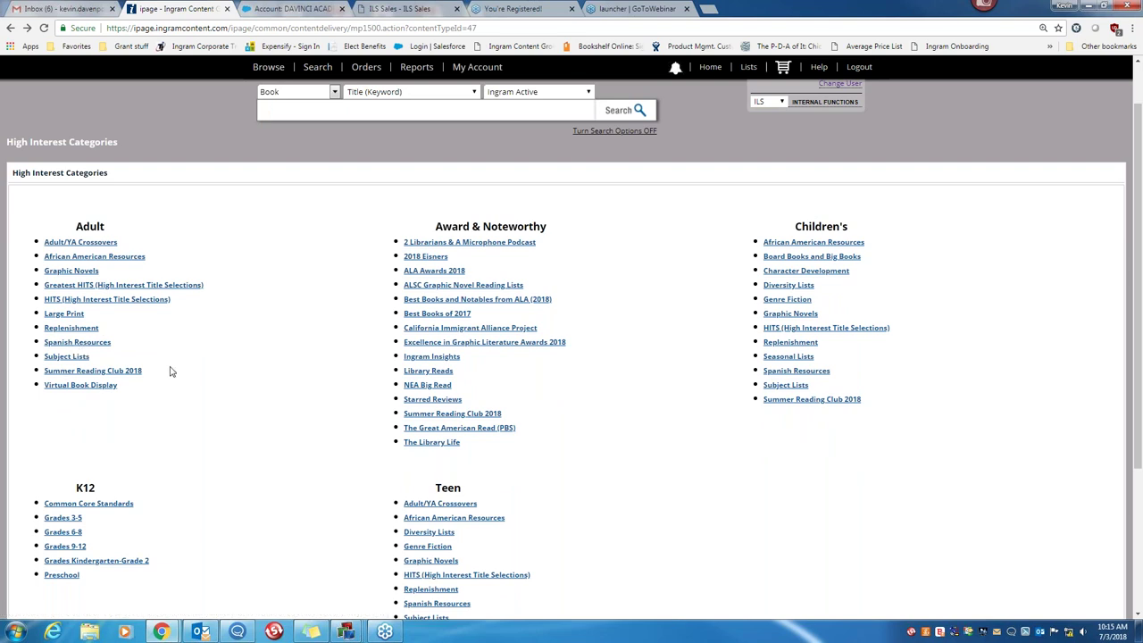
{"action": "left_click", "coordinate": [100, 371]}
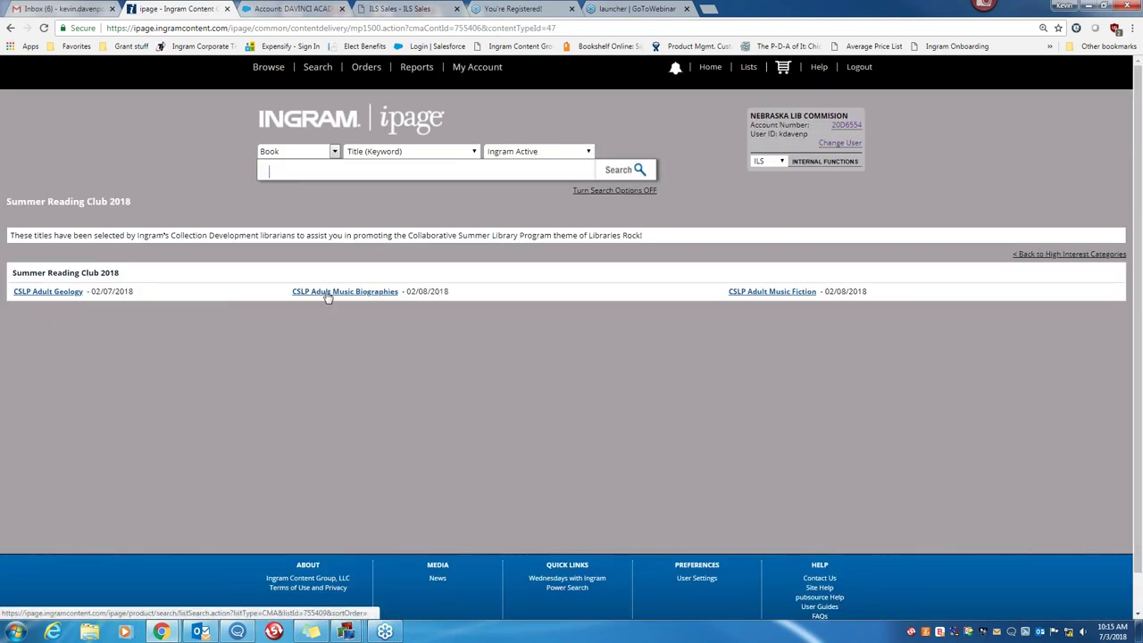
{"action": "left_click", "coordinate": [327, 294]}
{"action": "scroll", "coordinate": [625, 357], "scroll_direction": "down", "scroll_amount": 4}
{"action": "scroll", "coordinate": [625, 357], "scroll_direction": "down", "scroll_amount": 2}
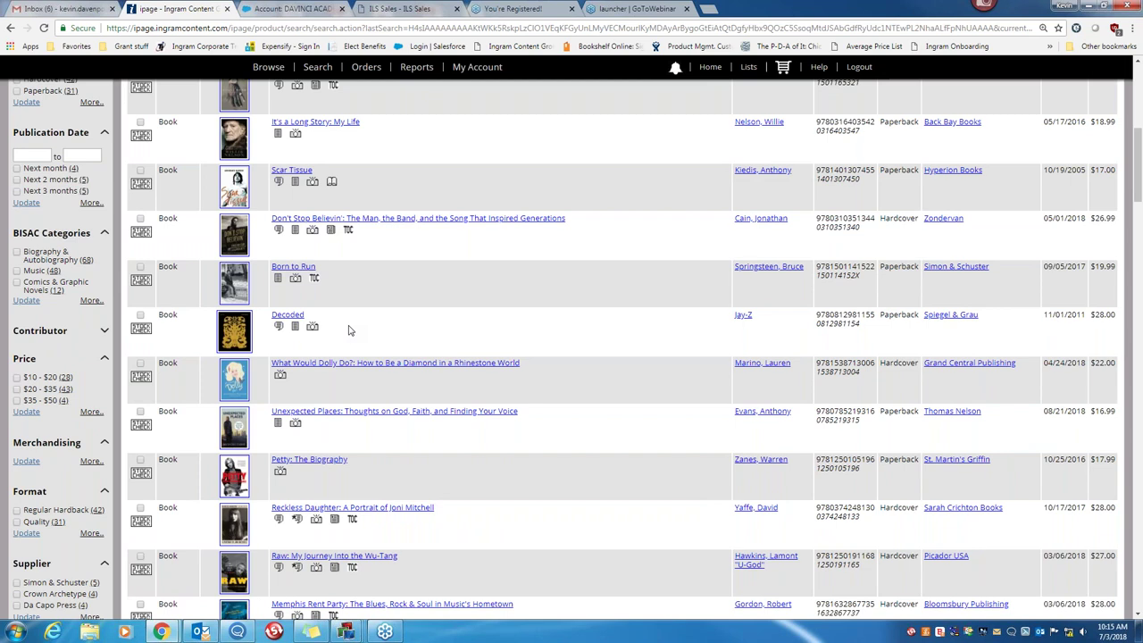
{"action": "scroll", "coordinate": [349, 331], "scroll_direction": "up", "scroll_amount": 5}
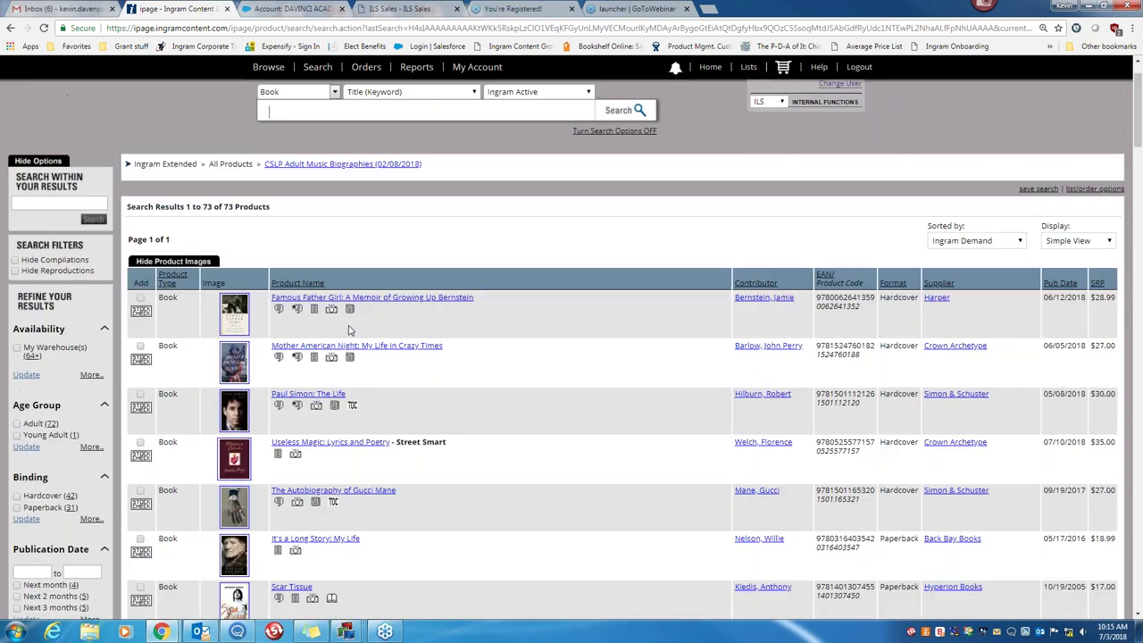
{"action": "left_click", "coordinate": [10, 29]}
{"action": "left_click", "coordinate": [10, 29]}
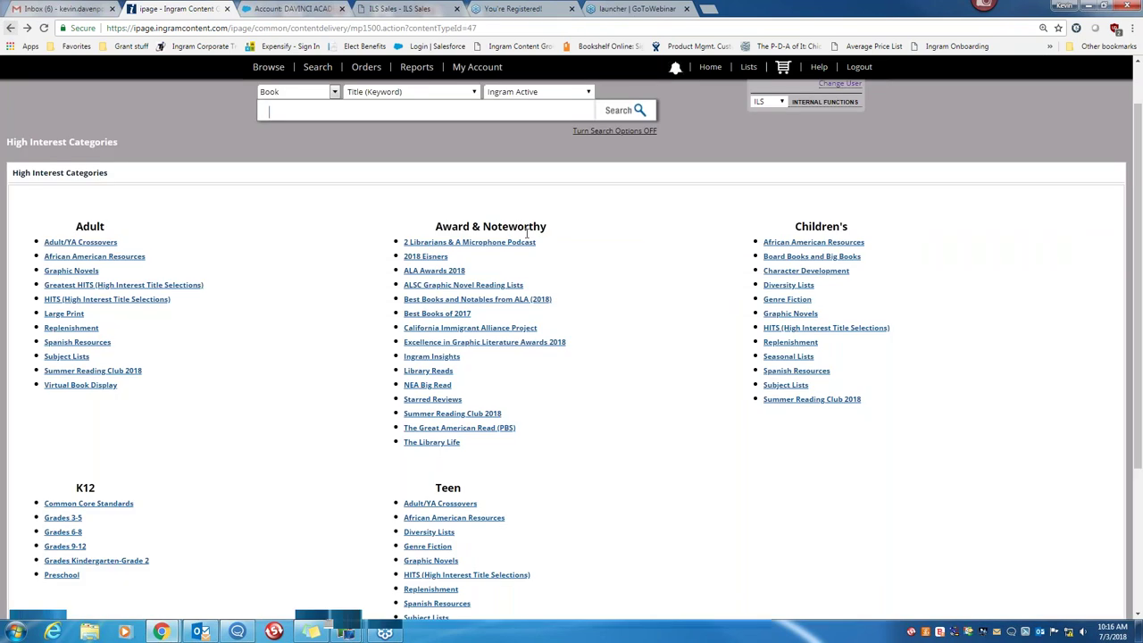
Compare the Summer Reading Club 2018 lists of the Adult and Award & Noteworthy groups, returning to the High Interest Categories.
{"action": "left_click", "coordinate": [92, 373]}
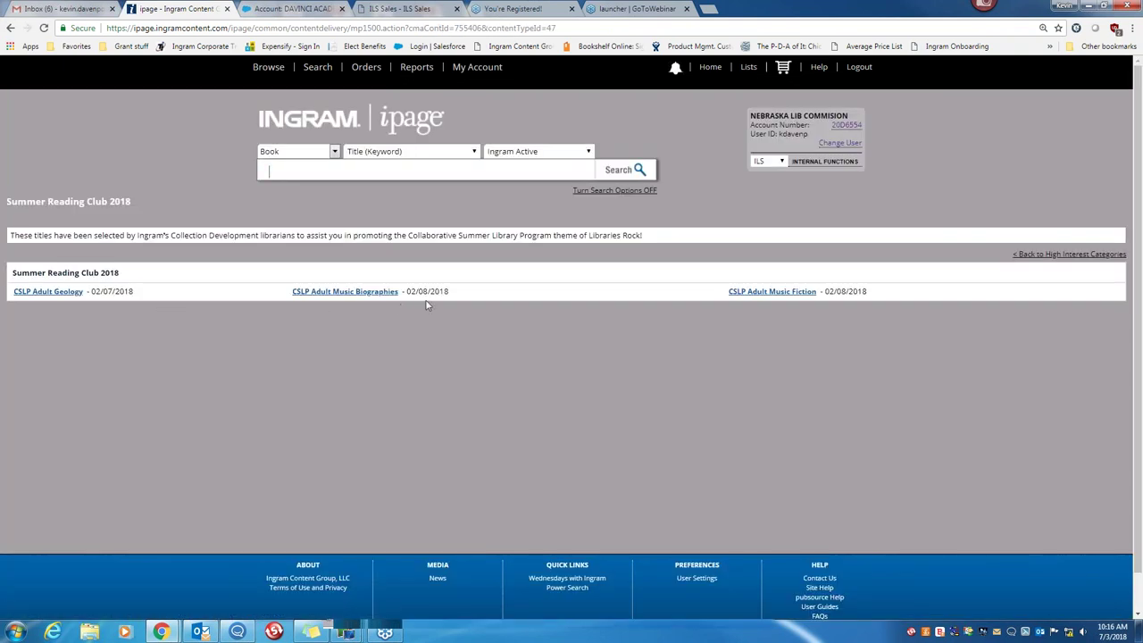
{"action": "left_click", "coordinate": [12, 29]}
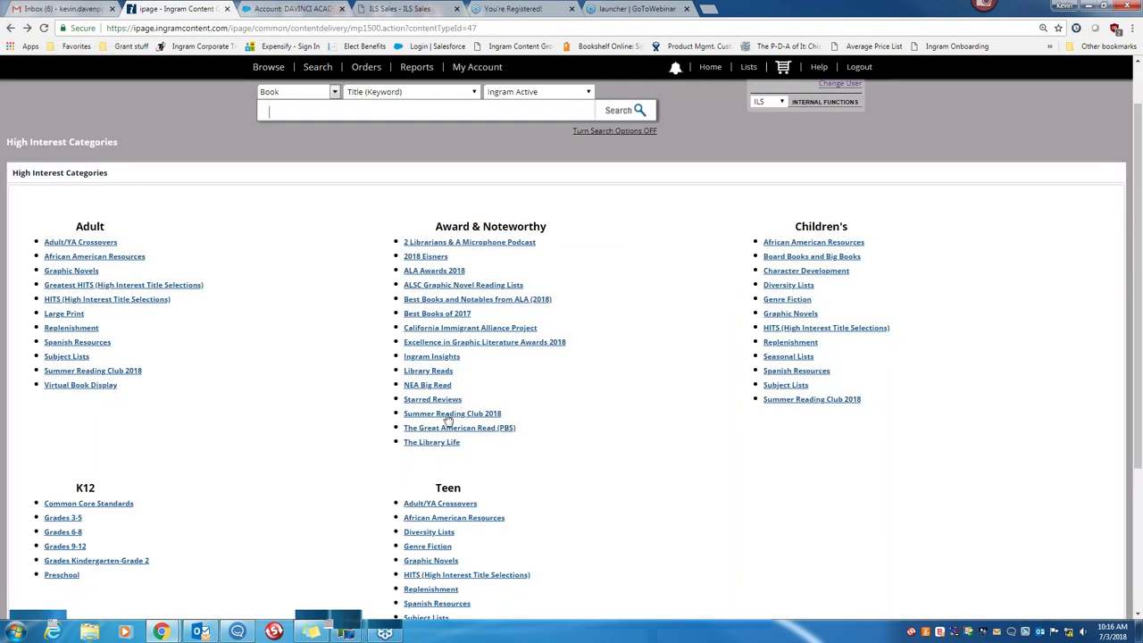
{"action": "left_click", "coordinate": [449, 416]}
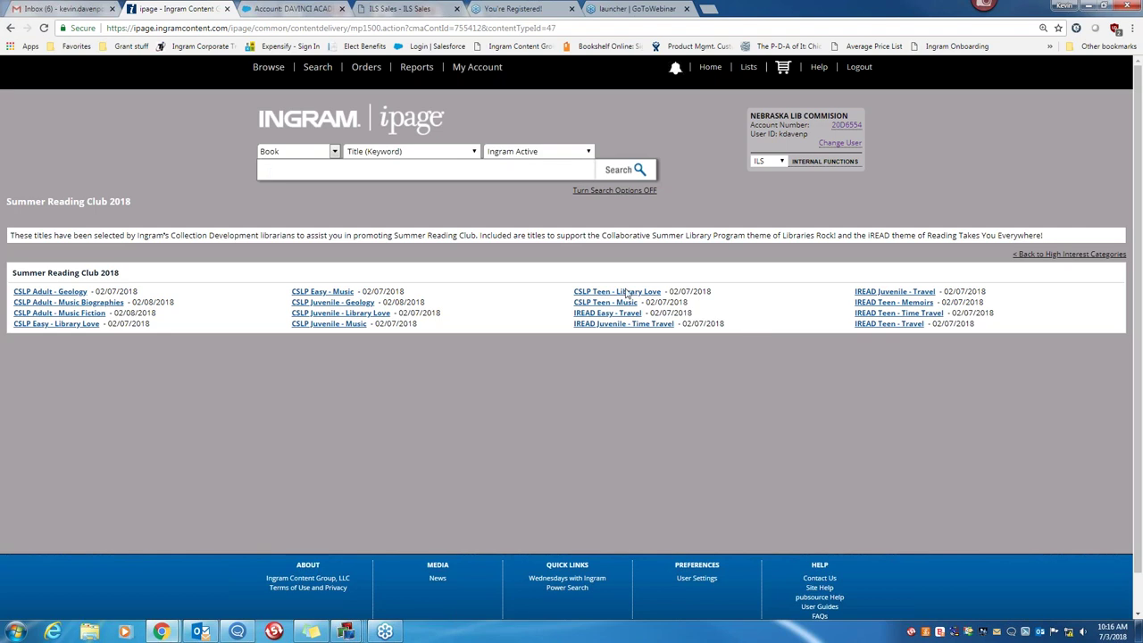
{"action": "left_click", "coordinate": [10, 29]}
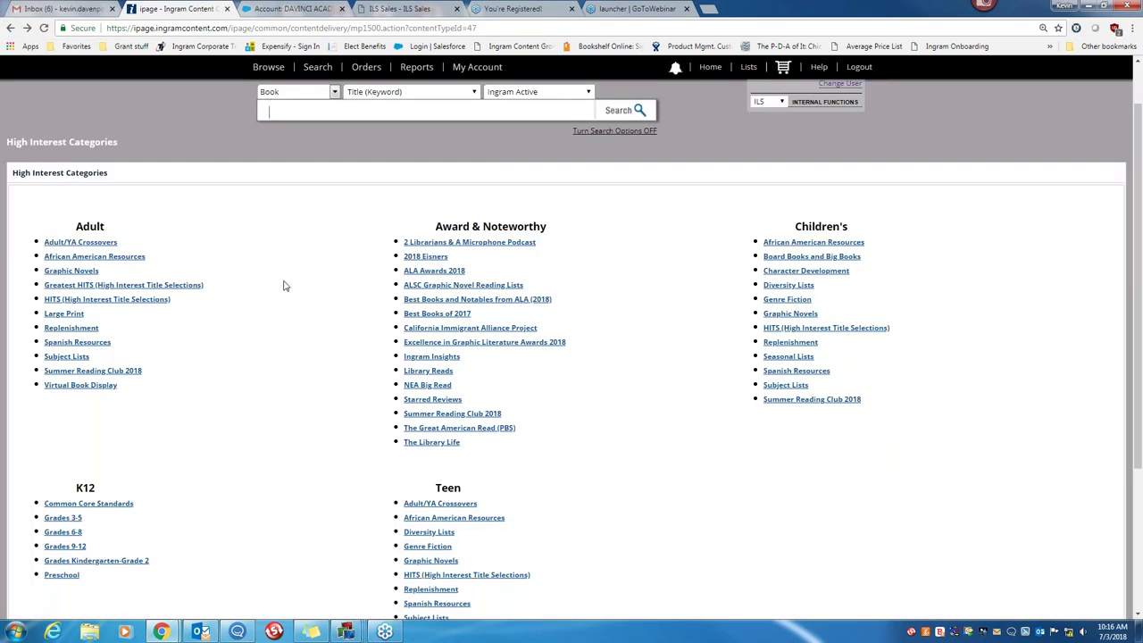
Open the 2 Librarians & A Microphone Podcast category in the Award & Noteworthy group to view its resource lists.
{"action": "scroll", "coordinate": [284, 286], "scroll_direction": "down", "scroll_amount": 1}
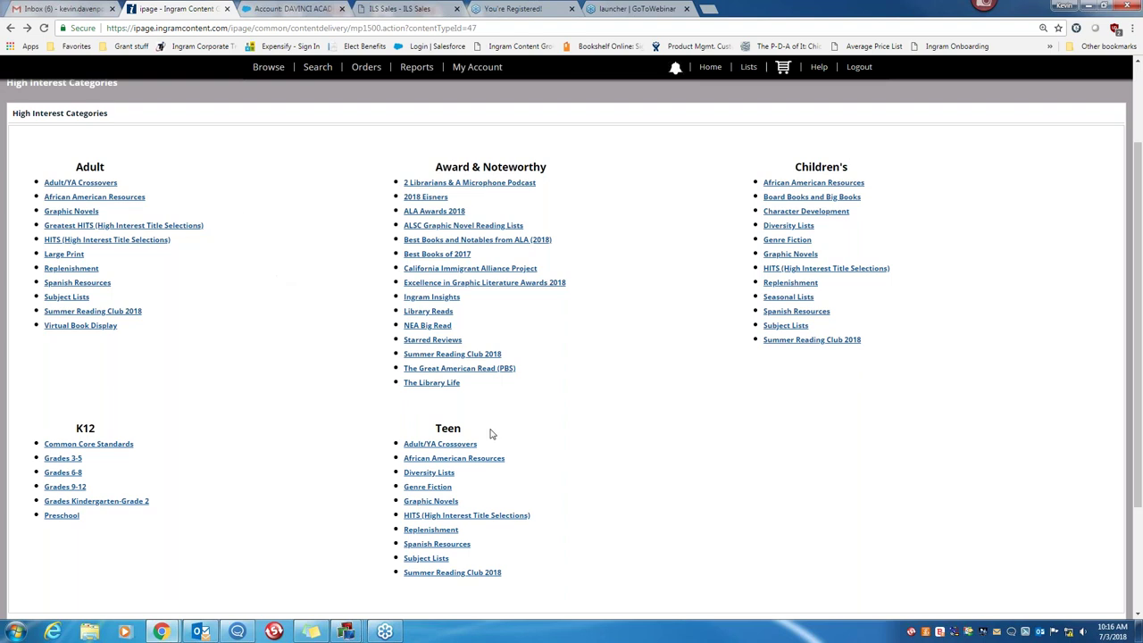
{"action": "left_click", "coordinate": [455, 183]}
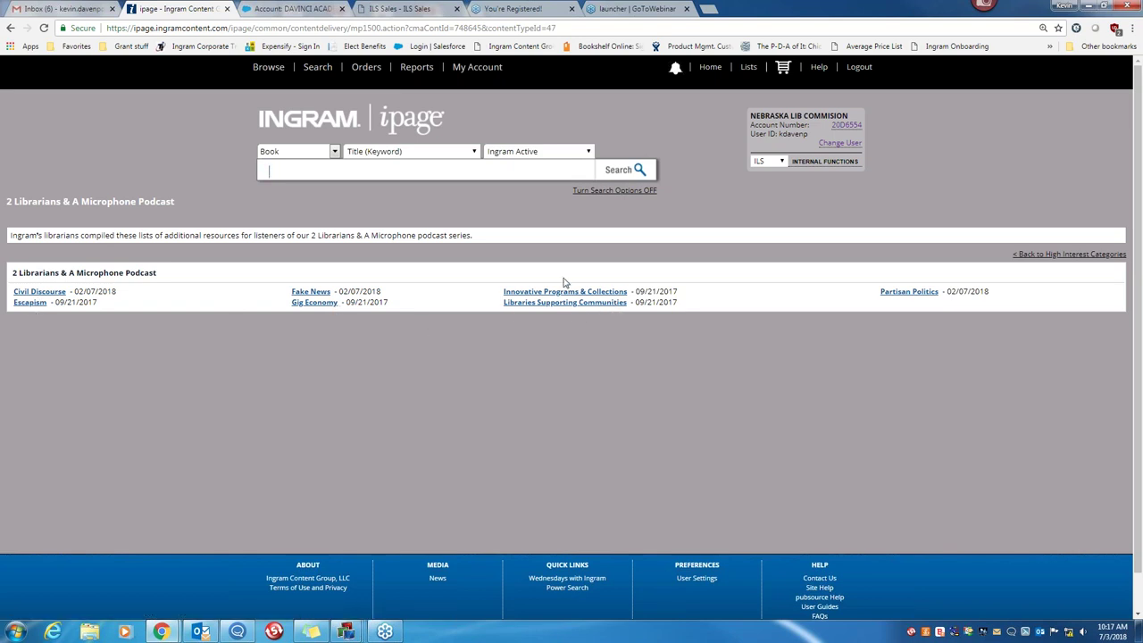
Look through the Children's Greatest HITS August 2018 list in the Children's HITS category and return to the High Interest Categories.
{"action": "left_click", "coordinate": [10, 27]}
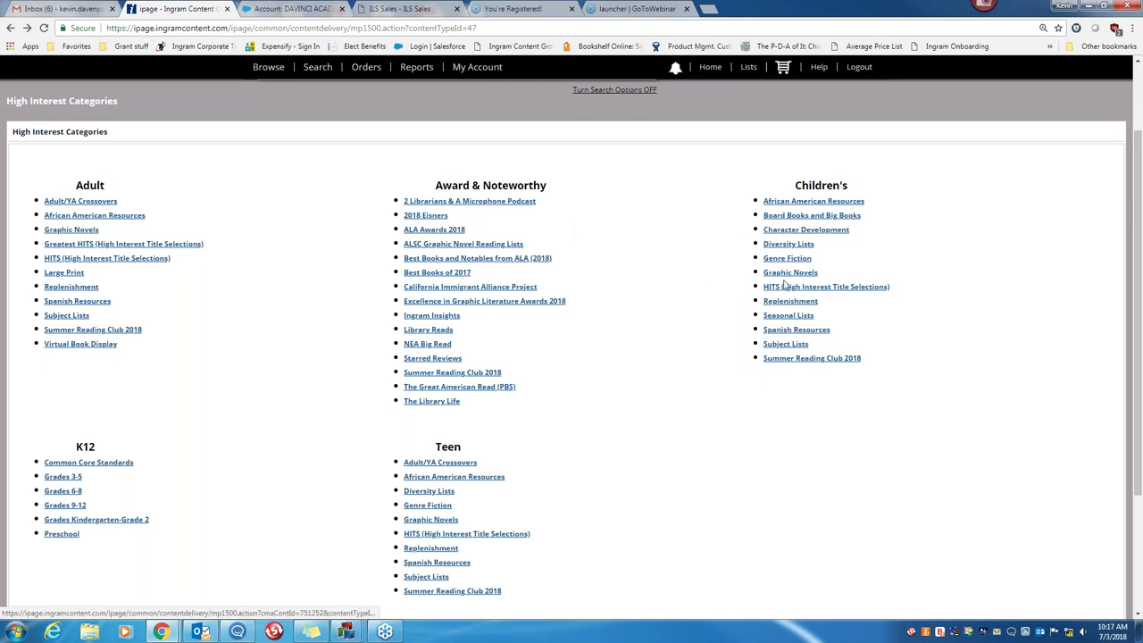
{"action": "left_click", "coordinate": [792, 289]}
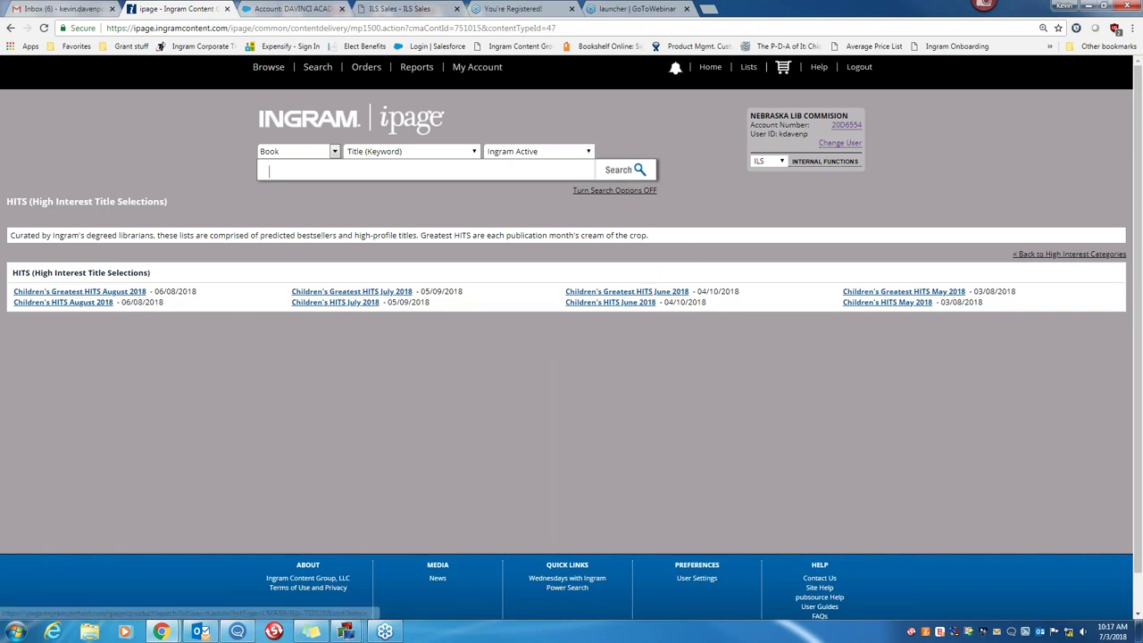
{"action": "left_click", "coordinate": [83, 292]}
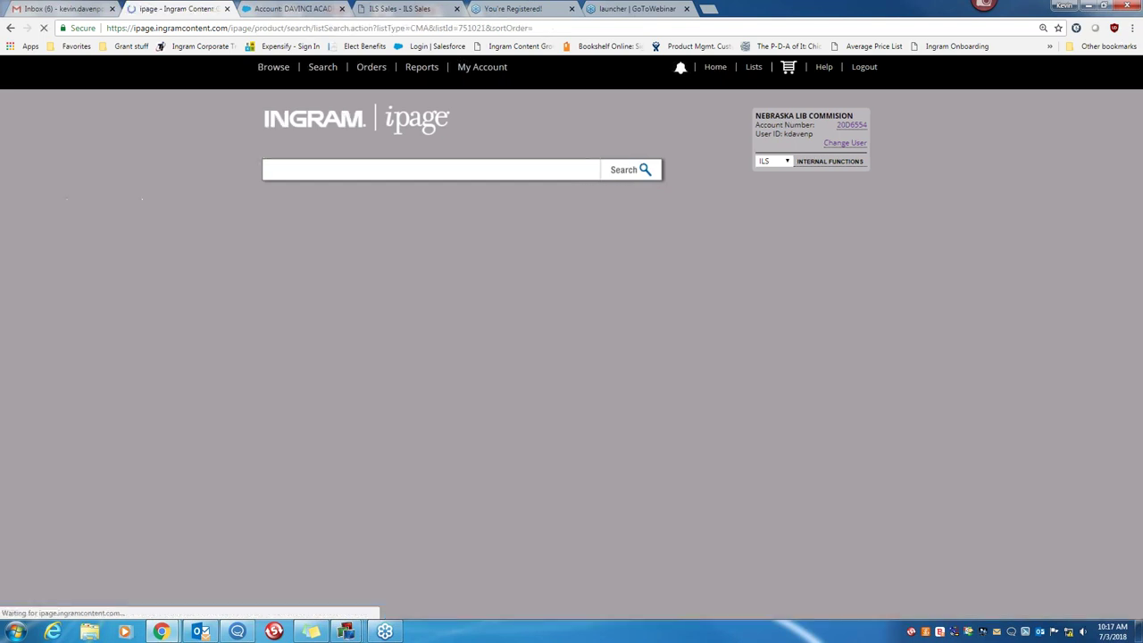
{"action": "scroll", "coordinate": [412, 346], "scroll_direction": "down", "scroll_amount": 3}
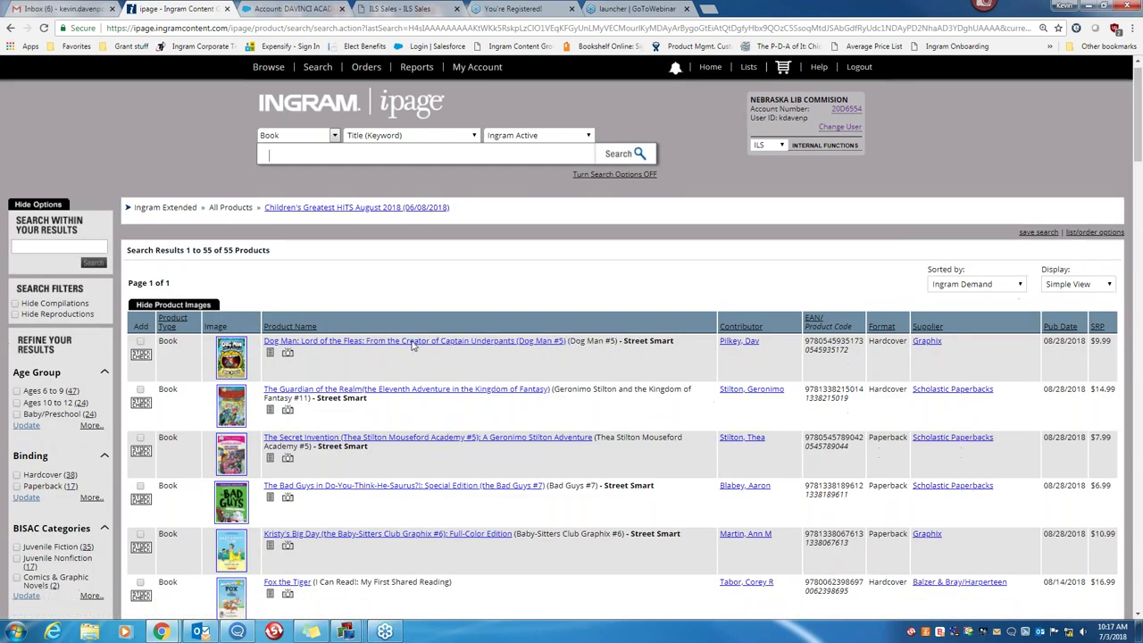
{"action": "scroll", "coordinate": [412, 346], "scroll_direction": "down", "scroll_amount": 4}
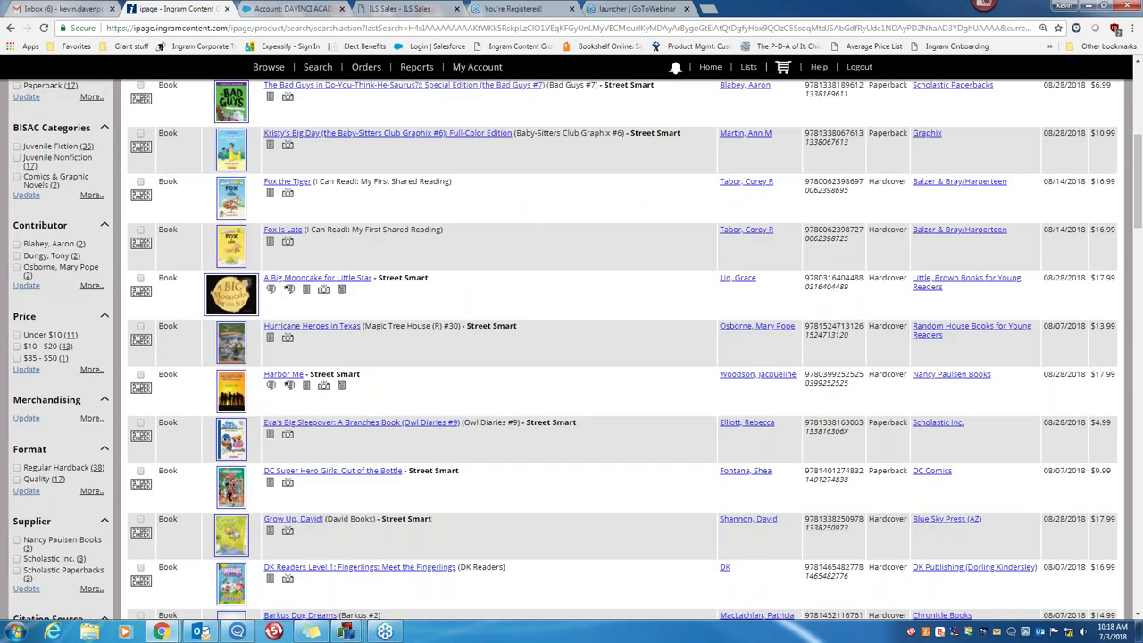
{"action": "scroll", "coordinate": [375, 329], "scroll_direction": "up", "scroll_amount": 7}
{"action": "left_click", "coordinate": [11, 27]}
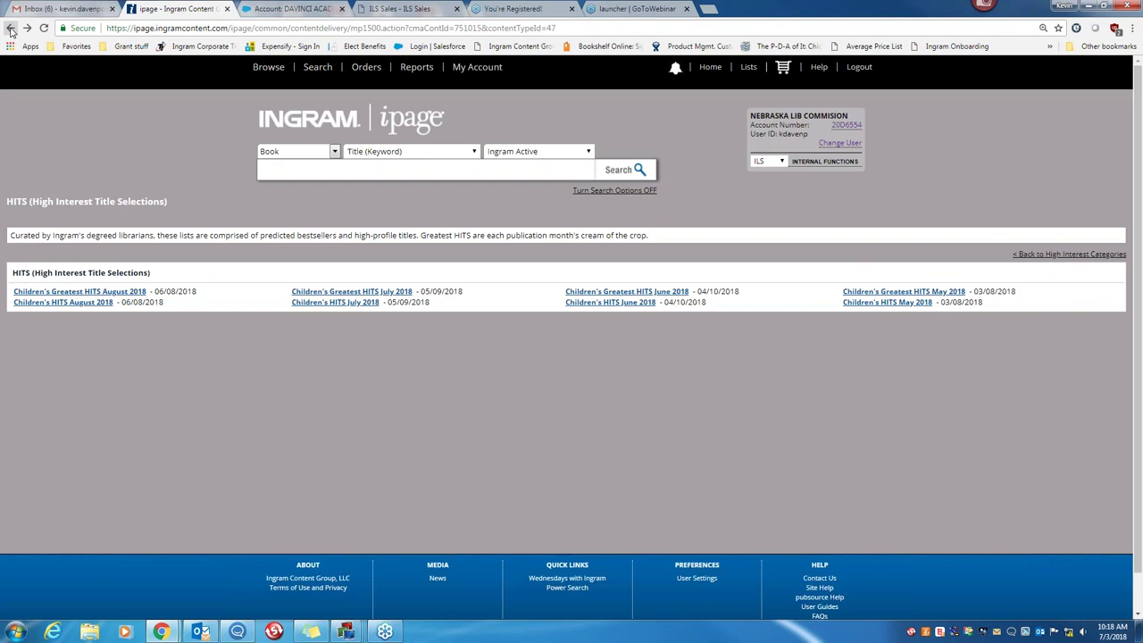
{"action": "left_click", "coordinate": [11, 28]}
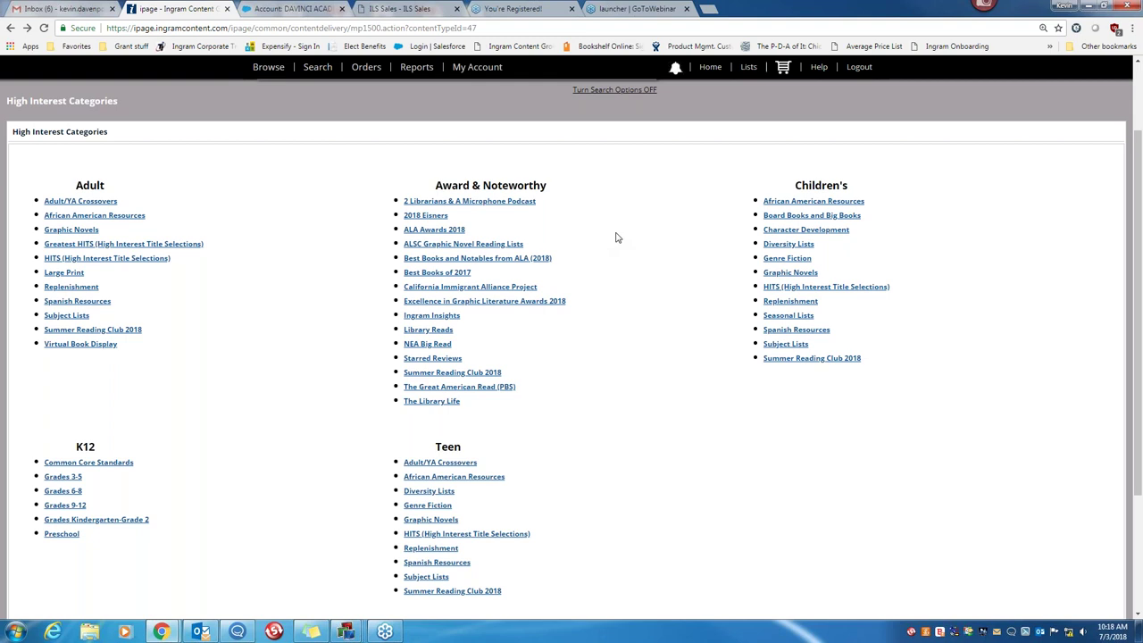
Review the Grades 9-10 Informational Texts: English Language Arts list under K12 Common Core Standards and return to the High Interest Categories.
{"action": "scroll", "coordinate": [615, 363], "scroll_direction": "down", "scroll_amount": 2}
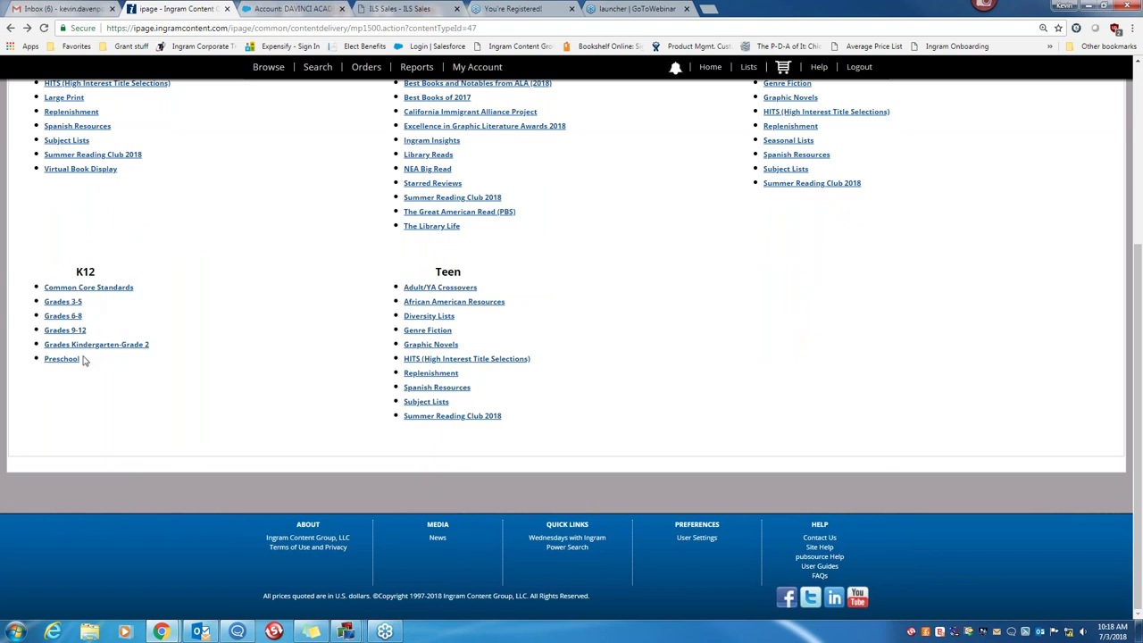
{"action": "left_click", "coordinate": [88, 288]}
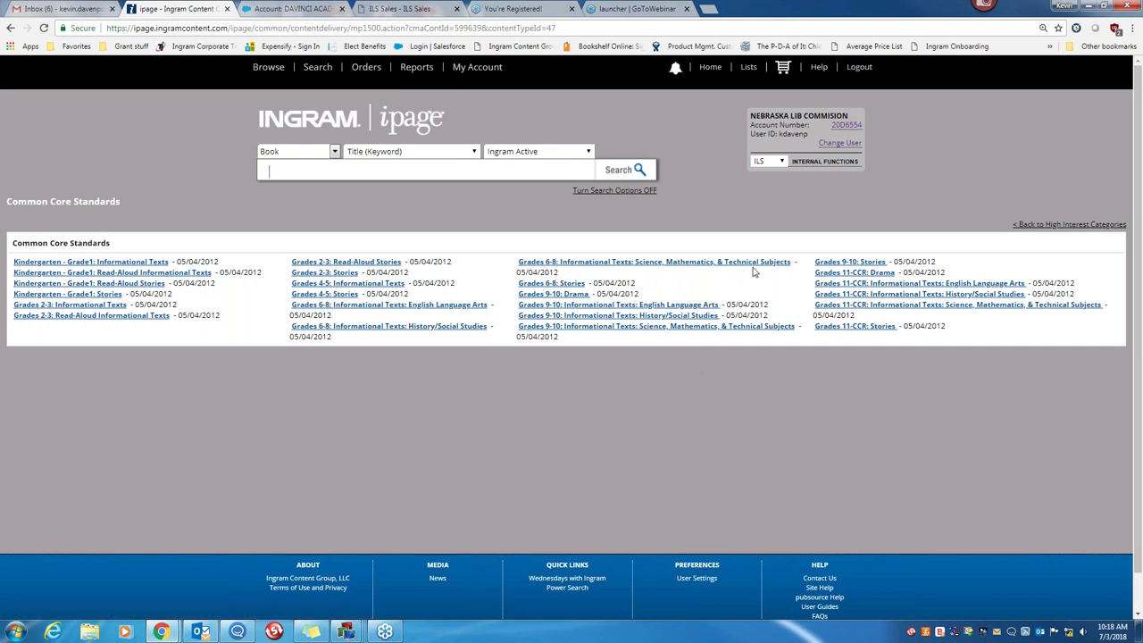
{"action": "left_click", "coordinate": [629, 305]}
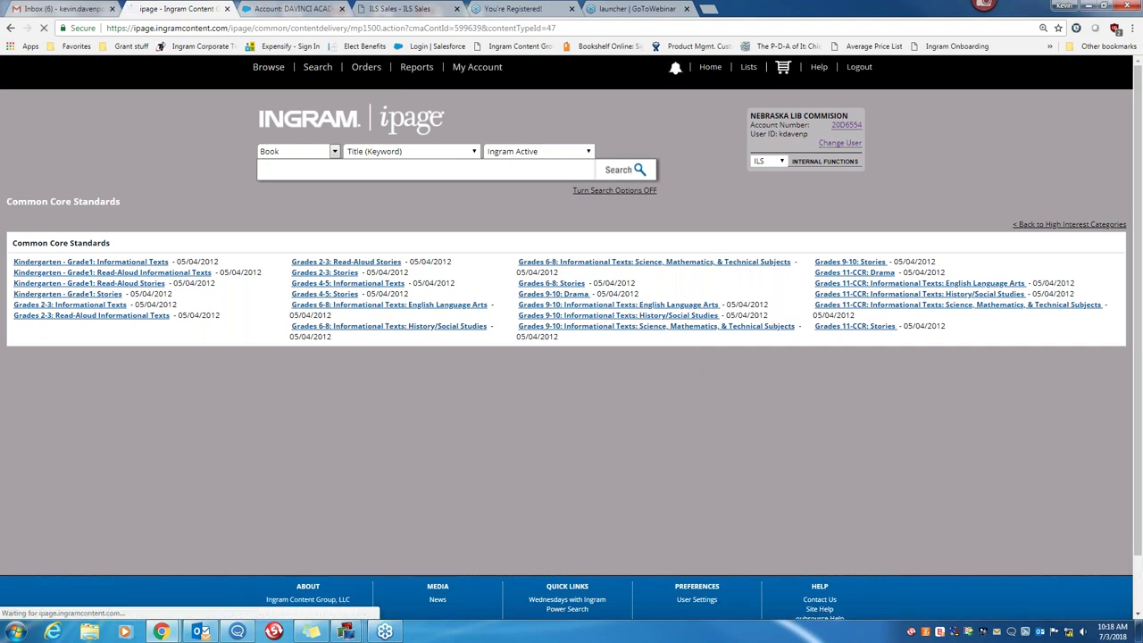
{"action": "scroll", "coordinate": [583, 316], "scroll_direction": "down", "scroll_amount": 2}
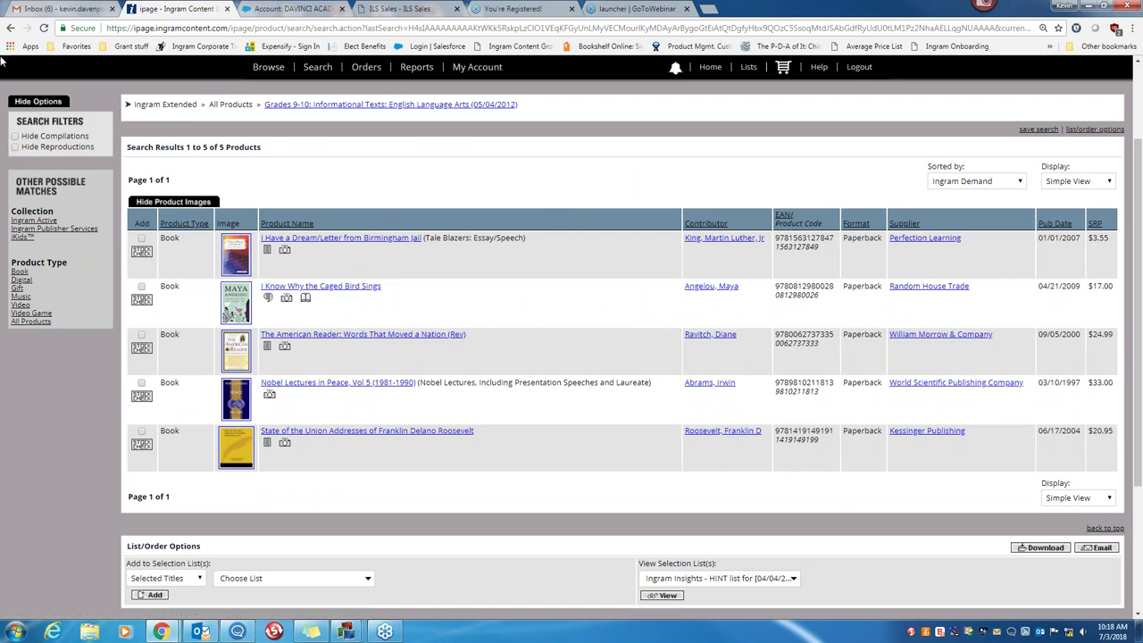
{"action": "left_click", "coordinate": [11, 29]}
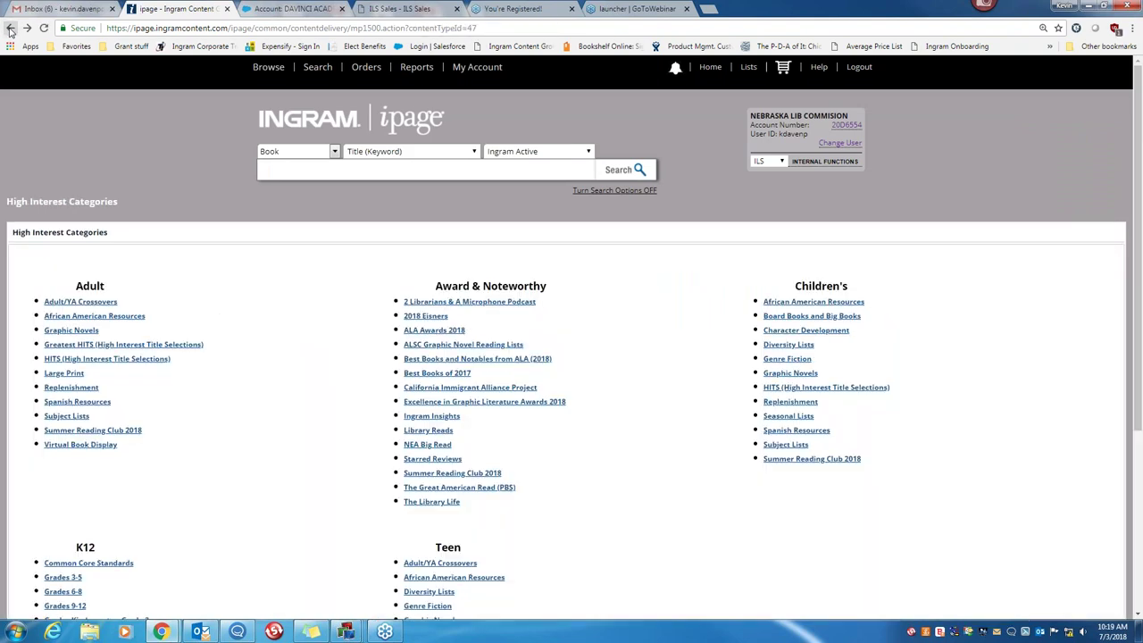
Open The Great American Read (PBS) list from the Award & Noteworthy group and look through its titles.
{"action": "scroll", "coordinate": [274, 341], "scroll_direction": "down", "scroll_amount": 3}
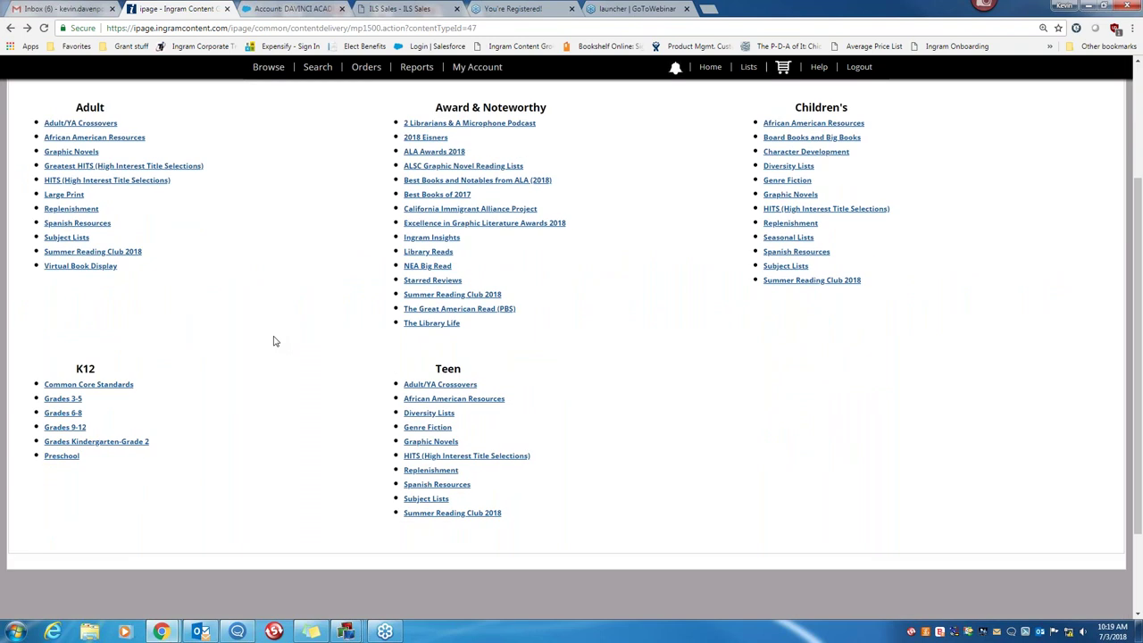
{"action": "scroll", "coordinate": [274, 341], "scroll_direction": "up", "scroll_amount": 3}
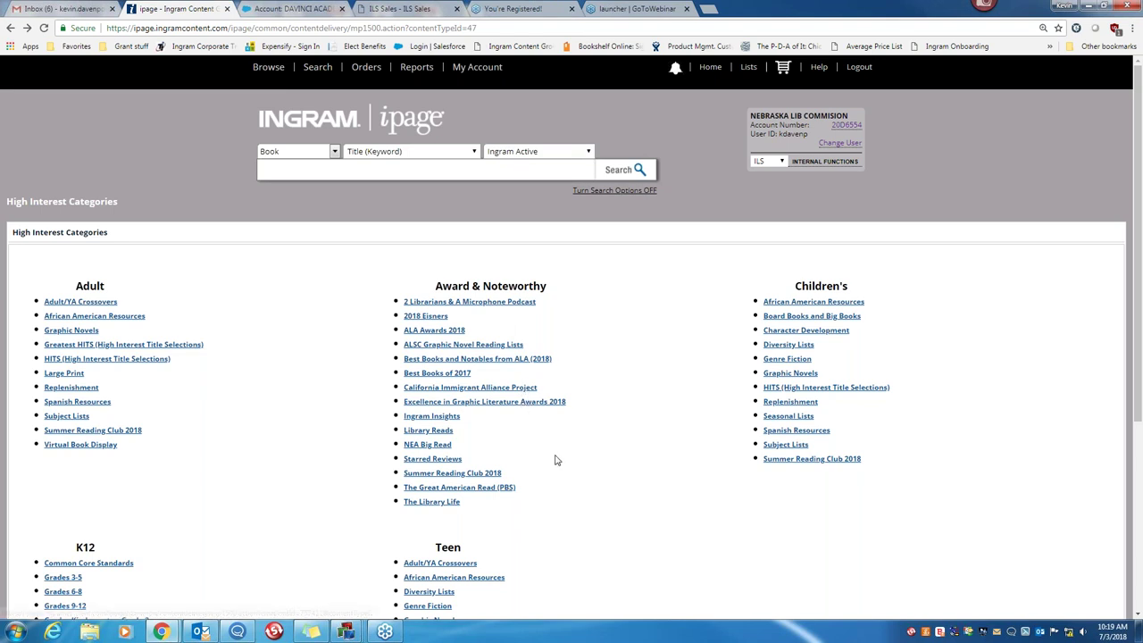
{"action": "left_click", "coordinate": [460, 487]}
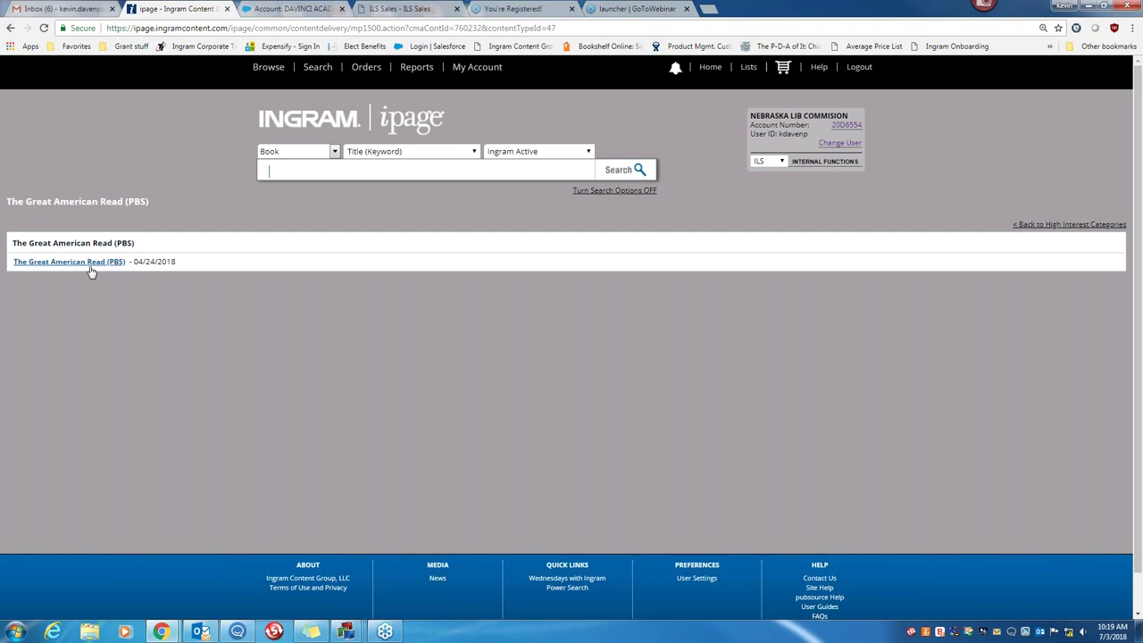
{"action": "left_click", "coordinate": [80, 263]}
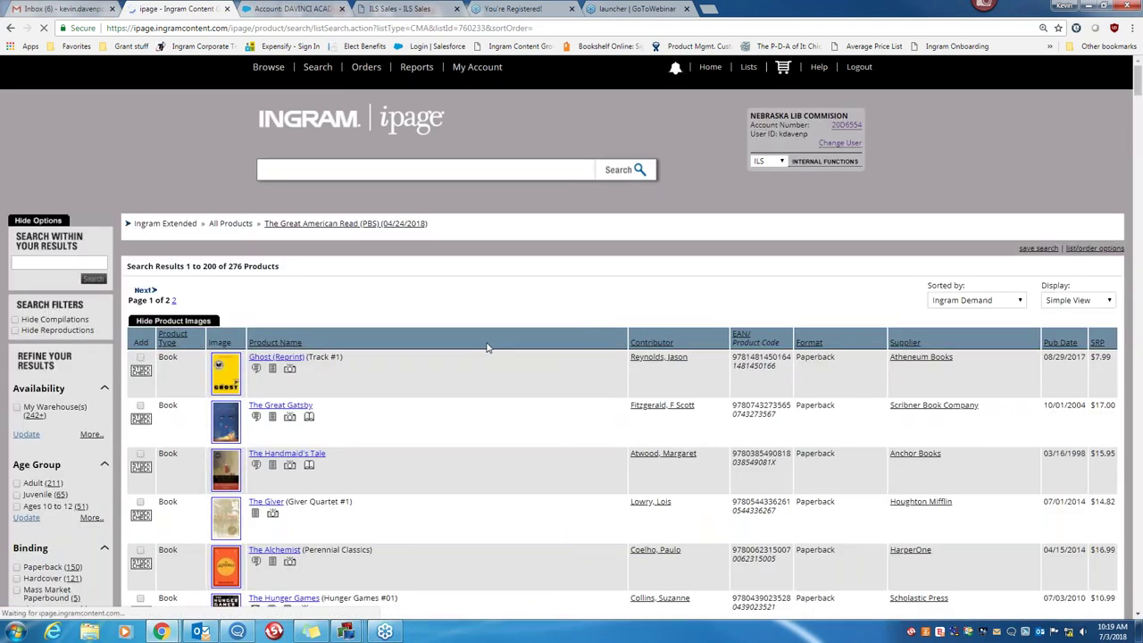
{"action": "scroll", "coordinate": [487, 347], "scroll_direction": "down", "scroll_amount": 1}
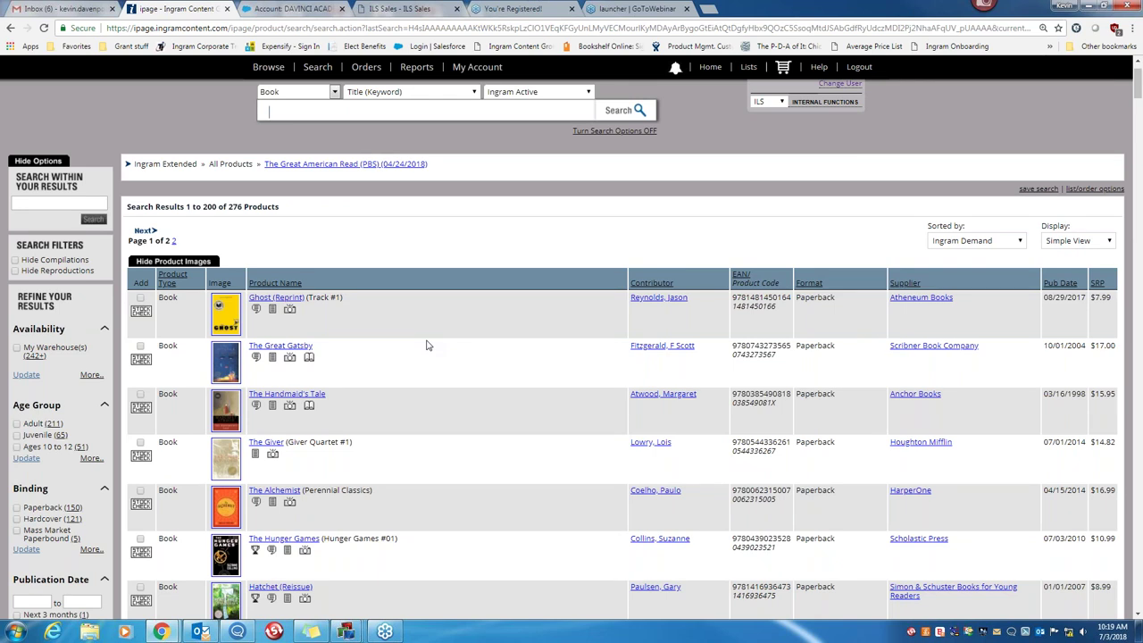
{"action": "scroll", "coordinate": [426, 345], "scroll_direction": "down", "scroll_amount": 2}
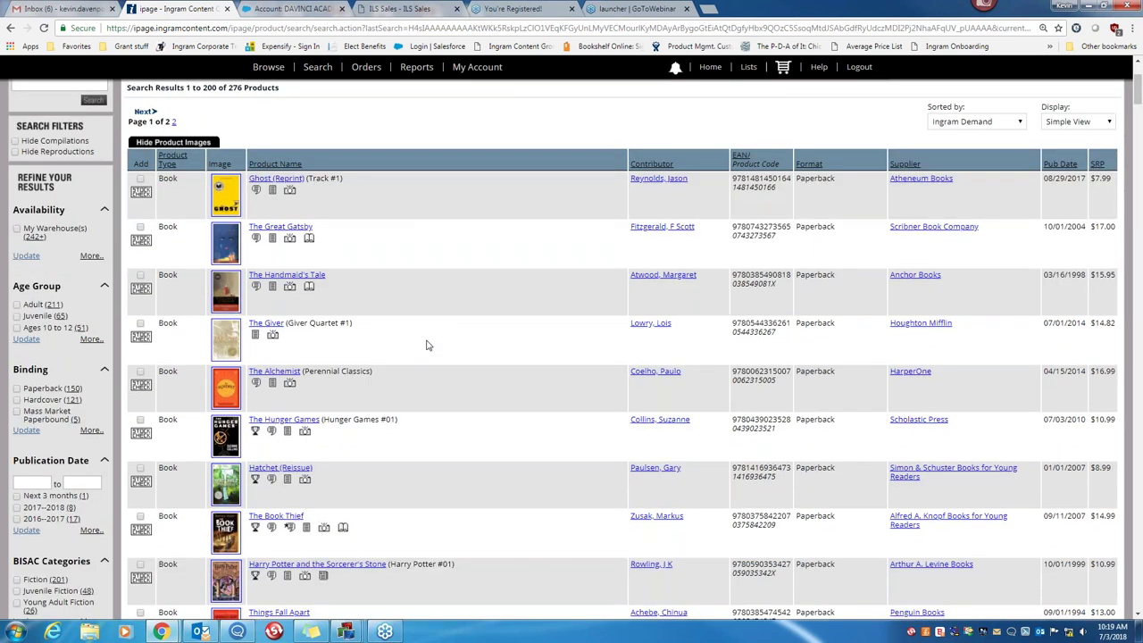
{"action": "scroll", "coordinate": [427, 345], "scroll_direction": "down", "scroll_amount": 2}
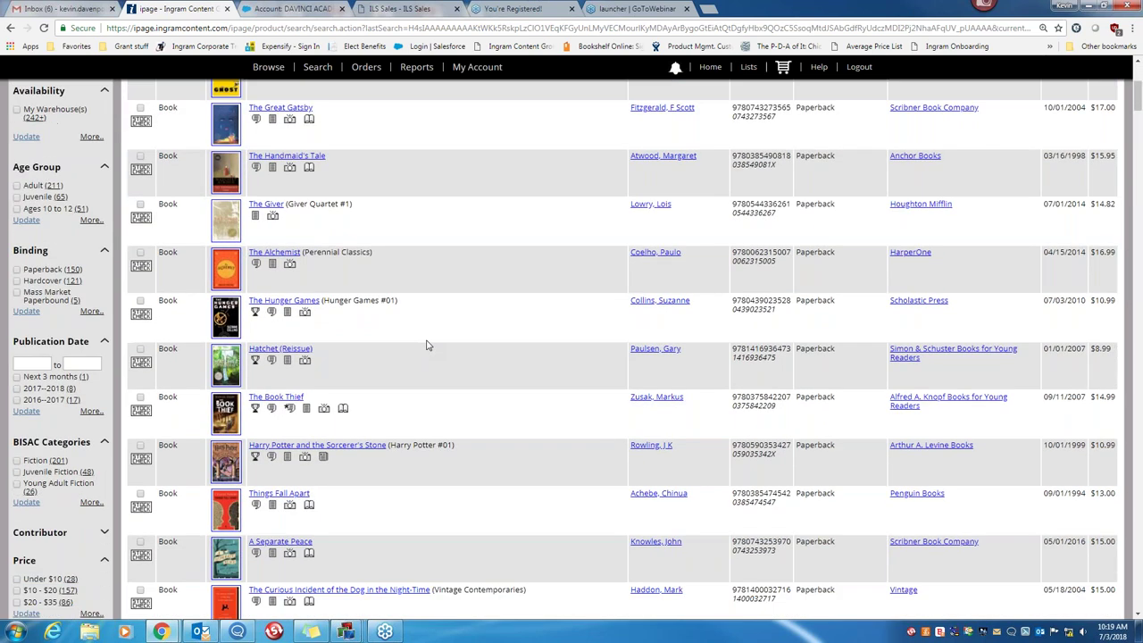
{"action": "scroll", "coordinate": [427, 345], "scroll_direction": "down", "scroll_amount": 5}
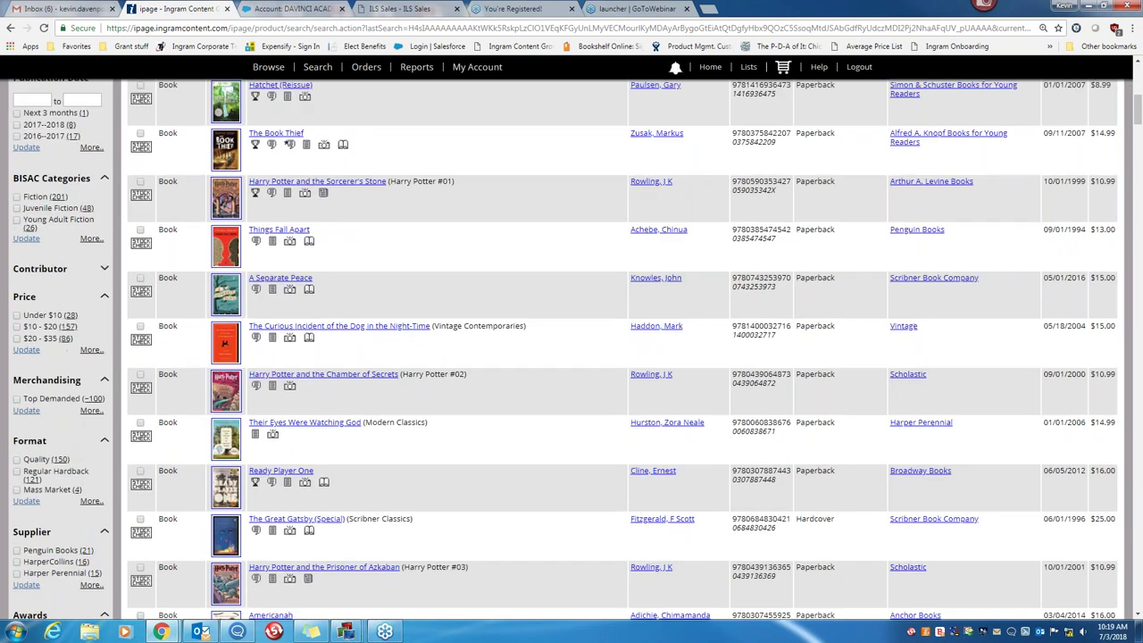
{"action": "scroll", "coordinate": [622, 350], "scroll_direction": "down", "scroll_amount": 3}
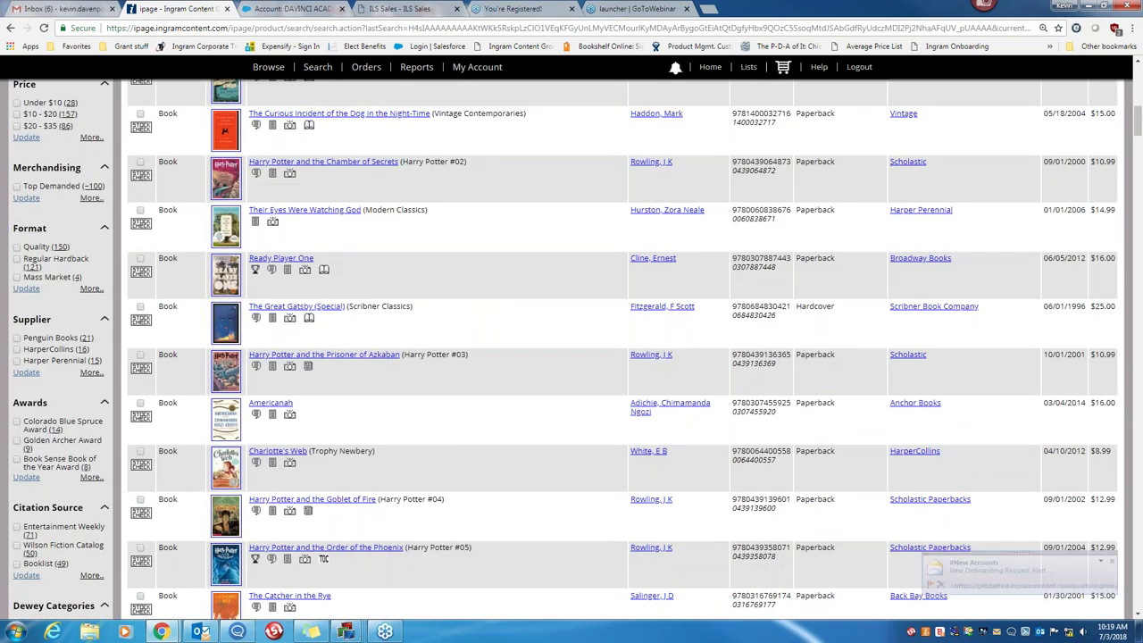
{"action": "scroll", "coordinate": [428, 371], "scroll_direction": "up", "scroll_amount": 4}
{"action": "scroll", "coordinate": [428, 371], "scroll_direction": "up", "scroll_amount": 6}
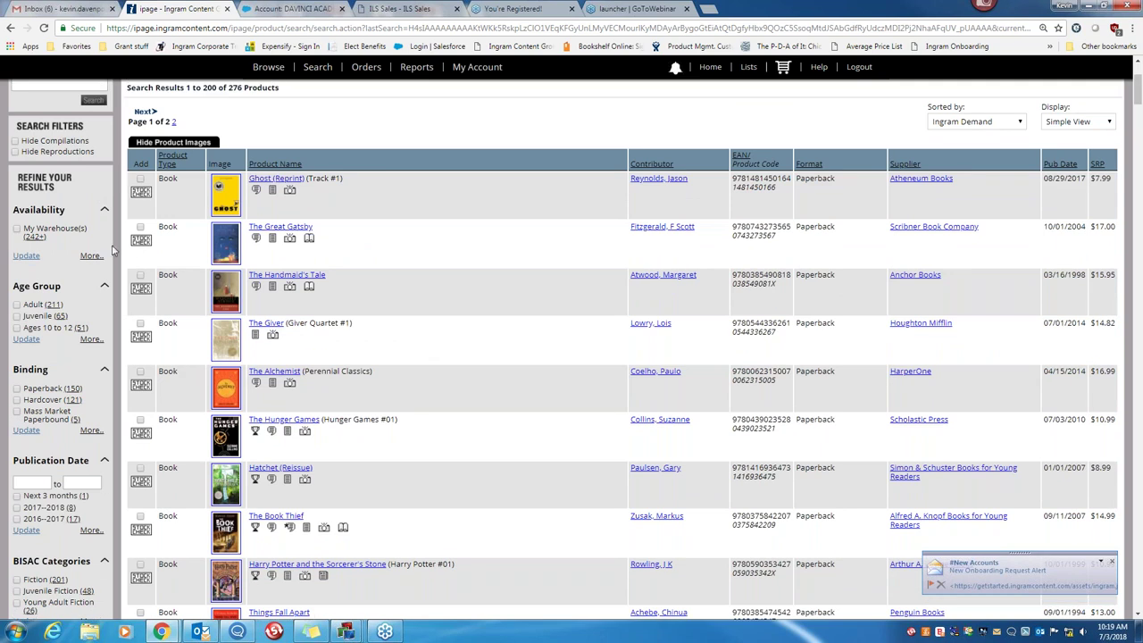
Examine the options for refining The Great American Read results, from availability and age group through awards, language, interest level and features.
{"action": "scroll", "coordinate": [113, 250], "scroll_direction": "up", "scroll_amount": 3}
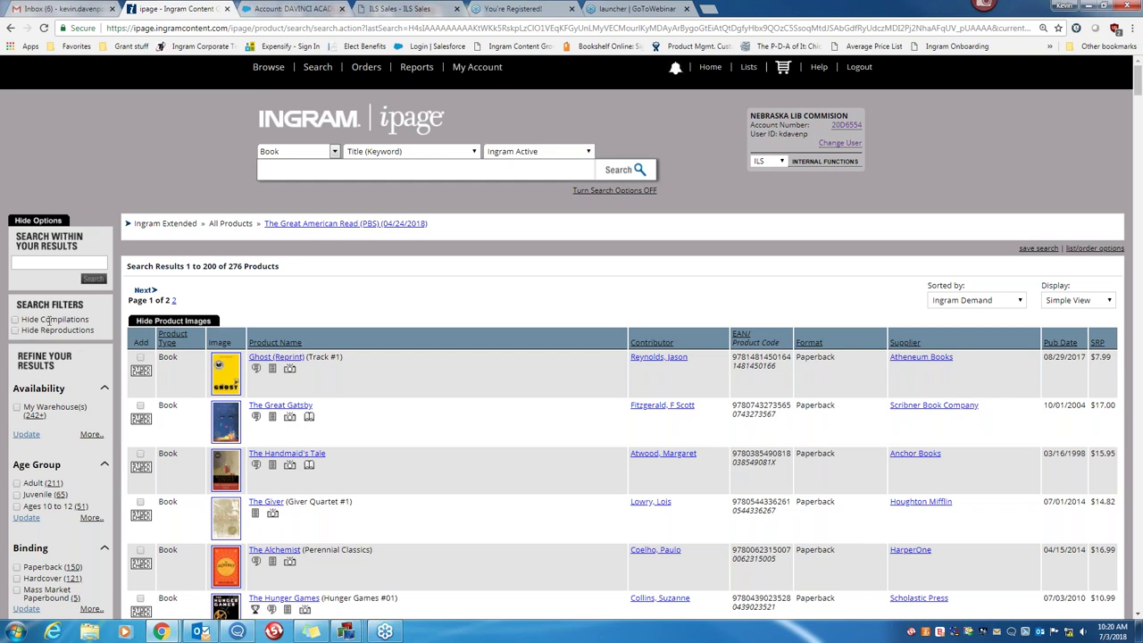
{"action": "scroll", "coordinate": [60, 309], "scroll_direction": "down", "scroll_amount": 3}
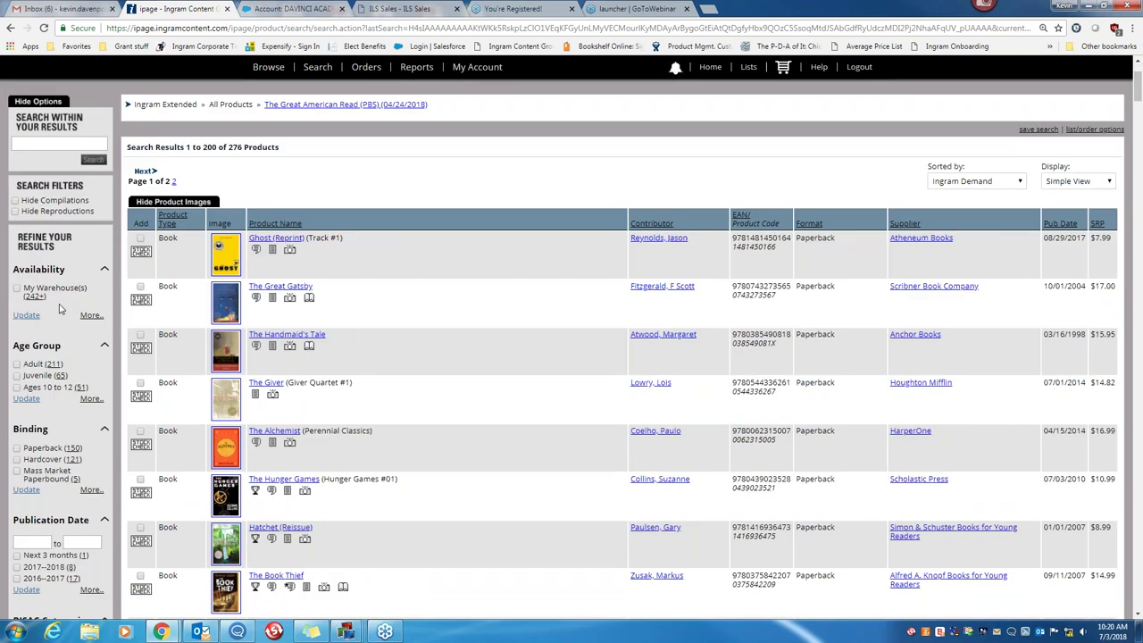
{"action": "scroll", "coordinate": [60, 308], "scroll_direction": "down", "scroll_amount": 3}
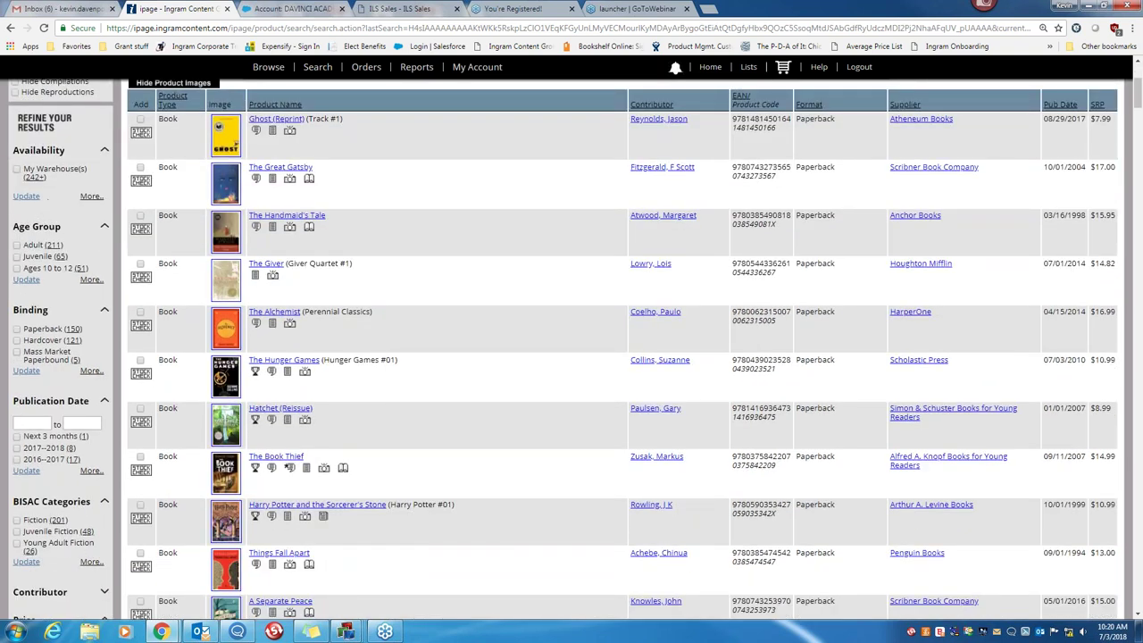
{"action": "scroll", "coordinate": [52, 346], "scroll_direction": "down", "scroll_amount": 3}
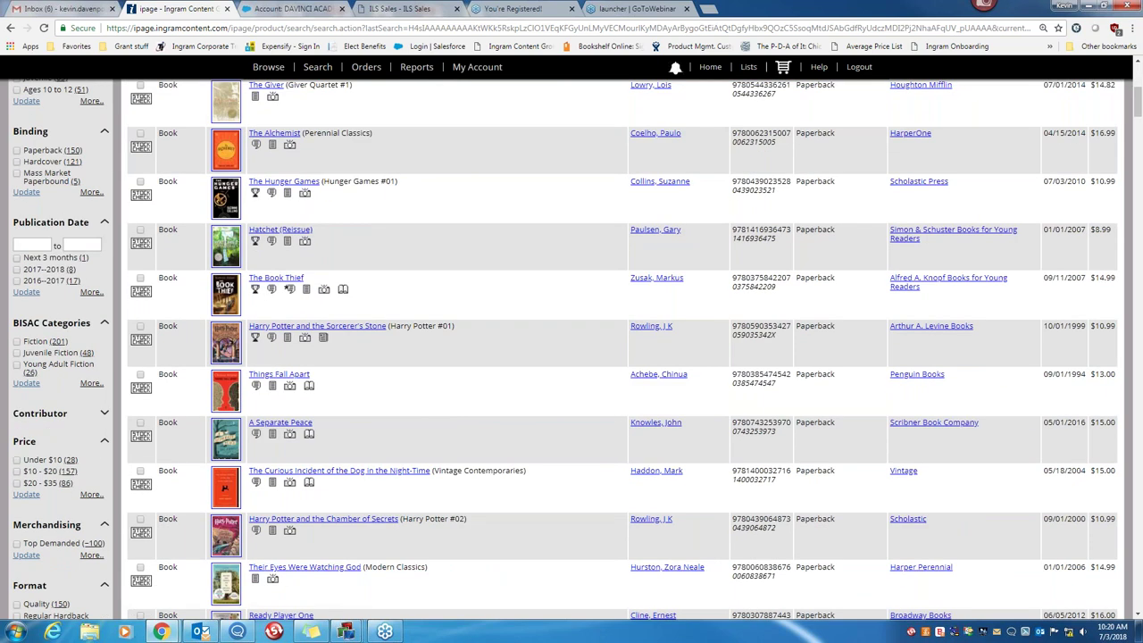
{"action": "scroll", "coordinate": [52, 348], "scroll_direction": "down", "scroll_amount": 3}
{"action": "scroll", "coordinate": [52, 346], "scroll_direction": "down", "scroll_amount": 2}
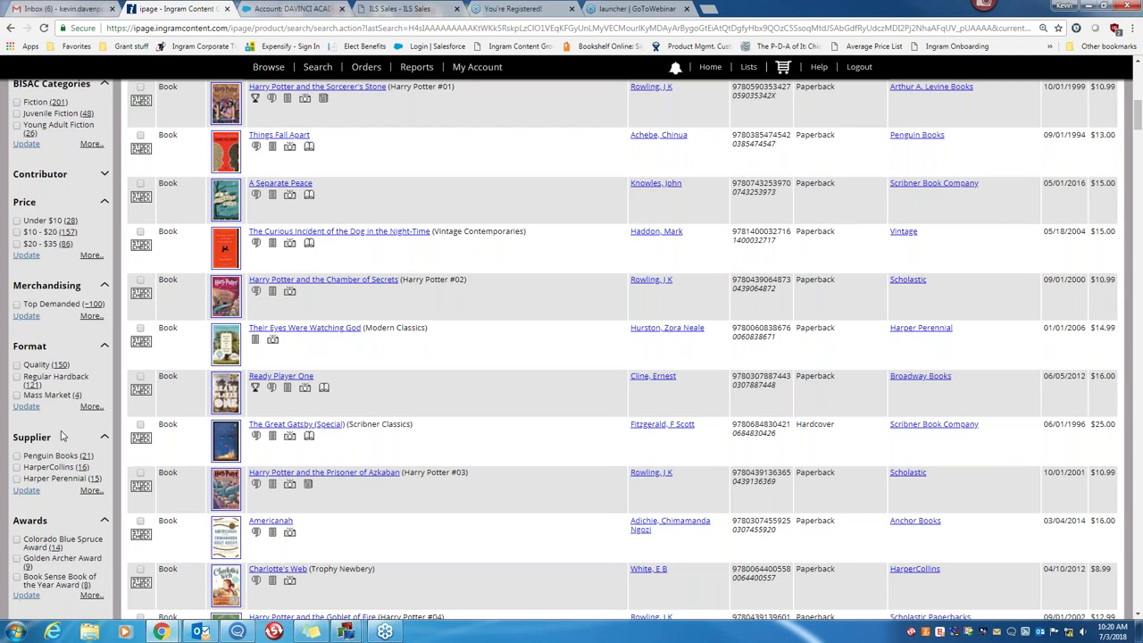
{"action": "scroll", "coordinate": [63, 435], "scroll_direction": "down", "scroll_amount": 5}
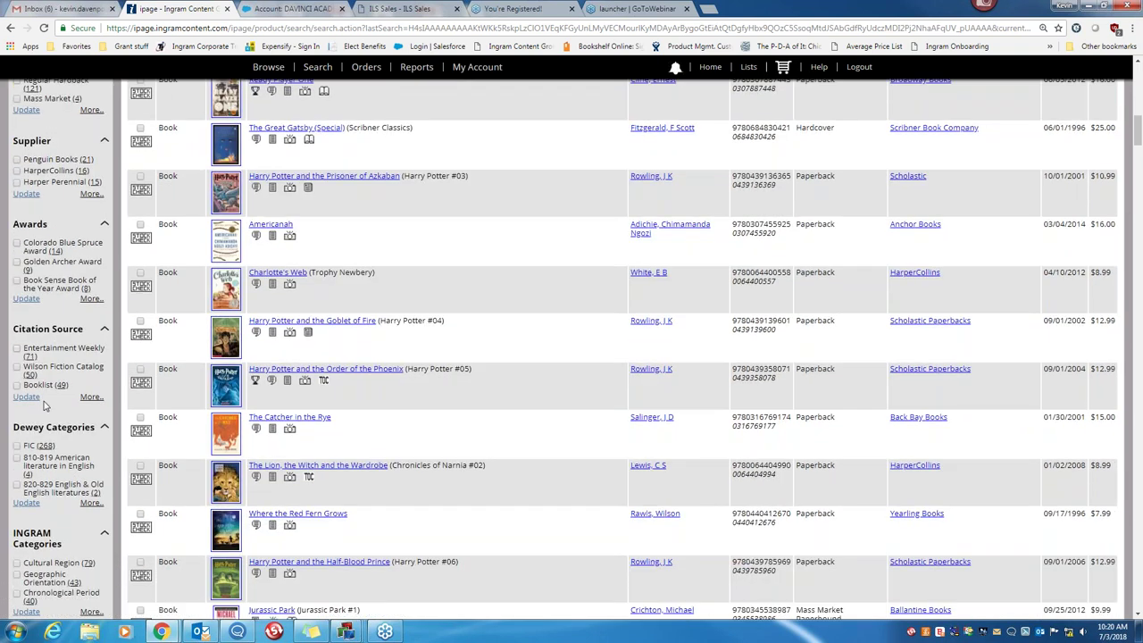
{"action": "scroll", "coordinate": [49, 438], "scroll_direction": "down", "scroll_amount": 3}
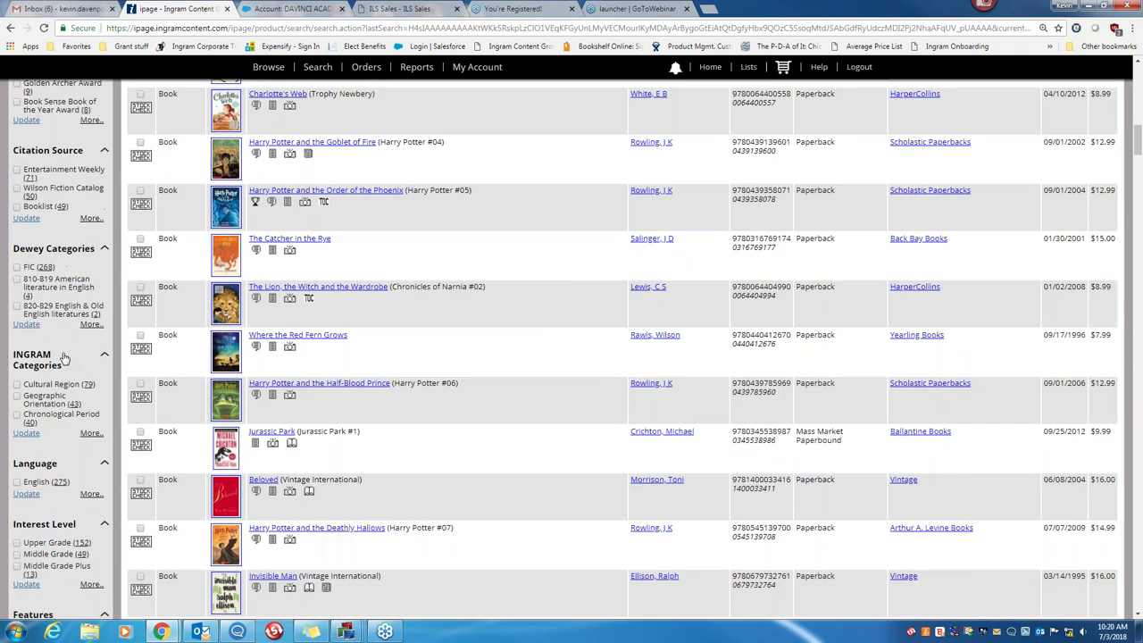
{"action": "scroll", "coordinate": [64, 357], "scroll_direction": "down", "scroll_amount": 3}
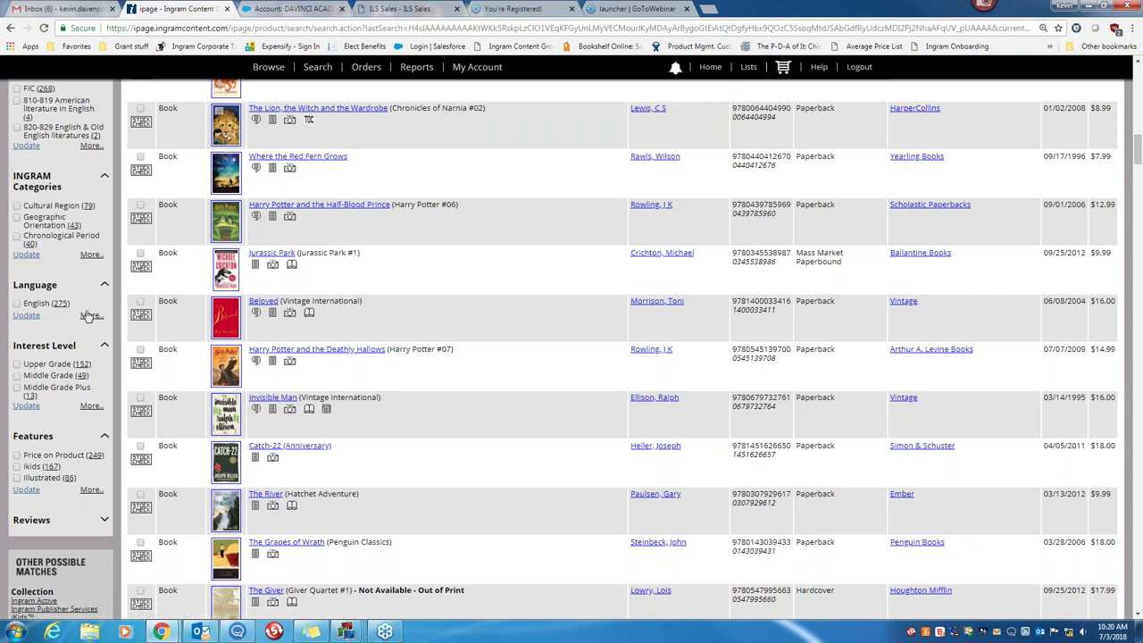
{"action": "scroll", "coordinate": [622, 349], "scroll_direction": "down", "scroll_amount": 2}
{"action": "scroll", "coordinate": [623, 349], "scroll_direction": "up", "scroll_amount": 3}
{"action": "scroll", "coordinate": [622, 349], "scroll_direction": "up", "scroll_amount": 10}
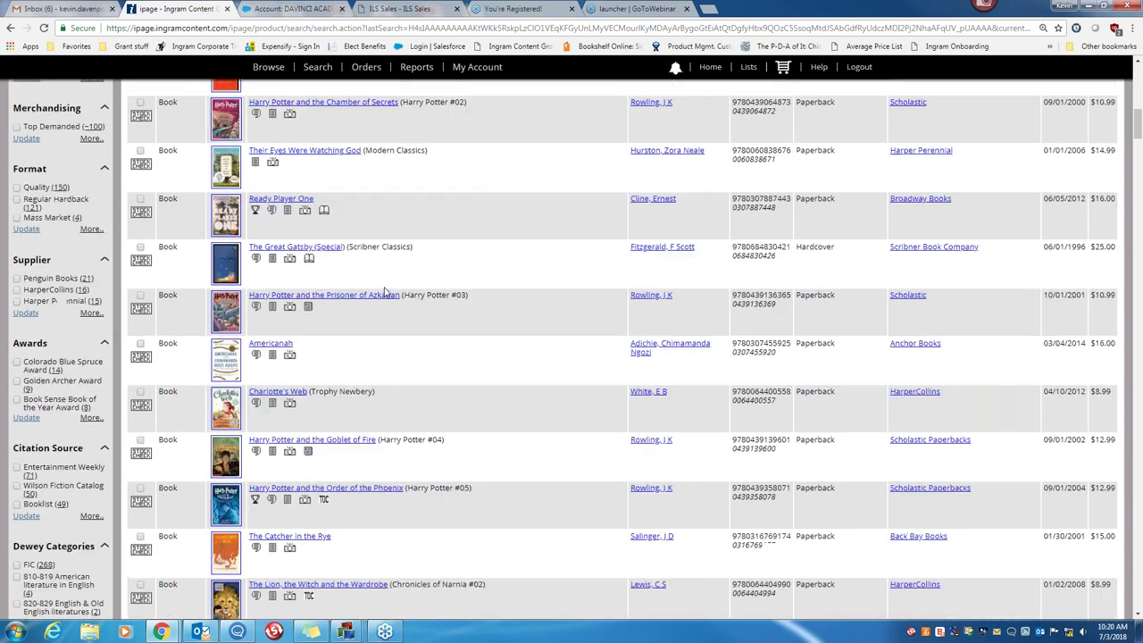
{"action": "scroll", "coordinate": [378, 288], "scroll_direction": "up", "scroll_amount": 5}
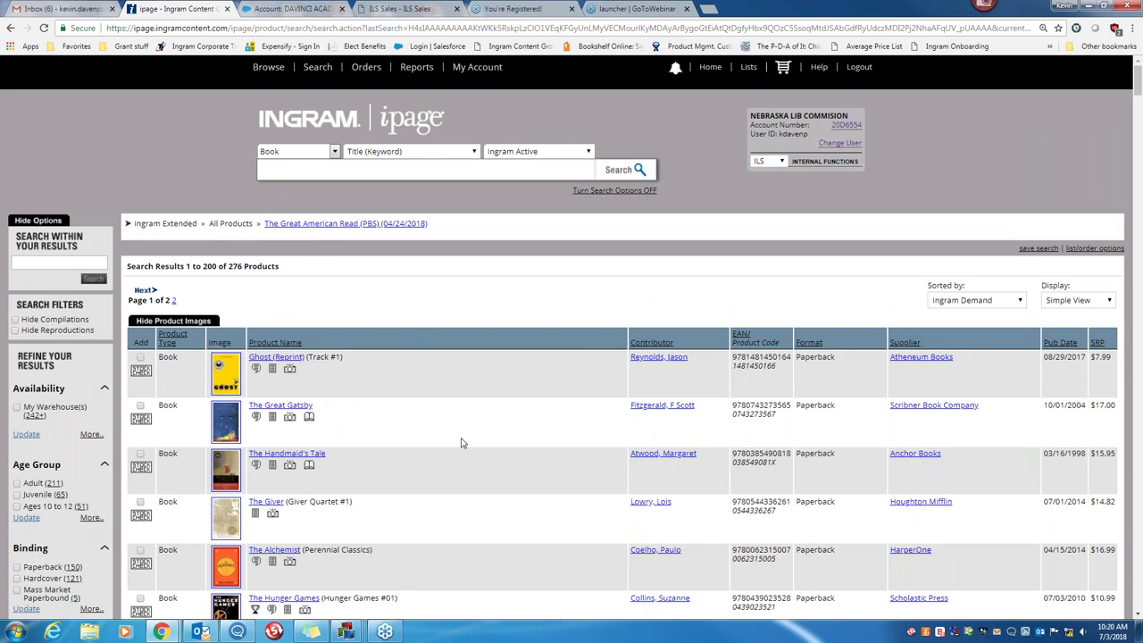
Look further through The Great American Read titles and go back to the start of the list.
{"action": "scroll", "coordinate": [461, 442], "scroll_direction": "down", "scroll_amount": 5}
{"action": "scroll", "coordinate": [476, 364], "scroll_direction": "down", "scroll_amount": 8}
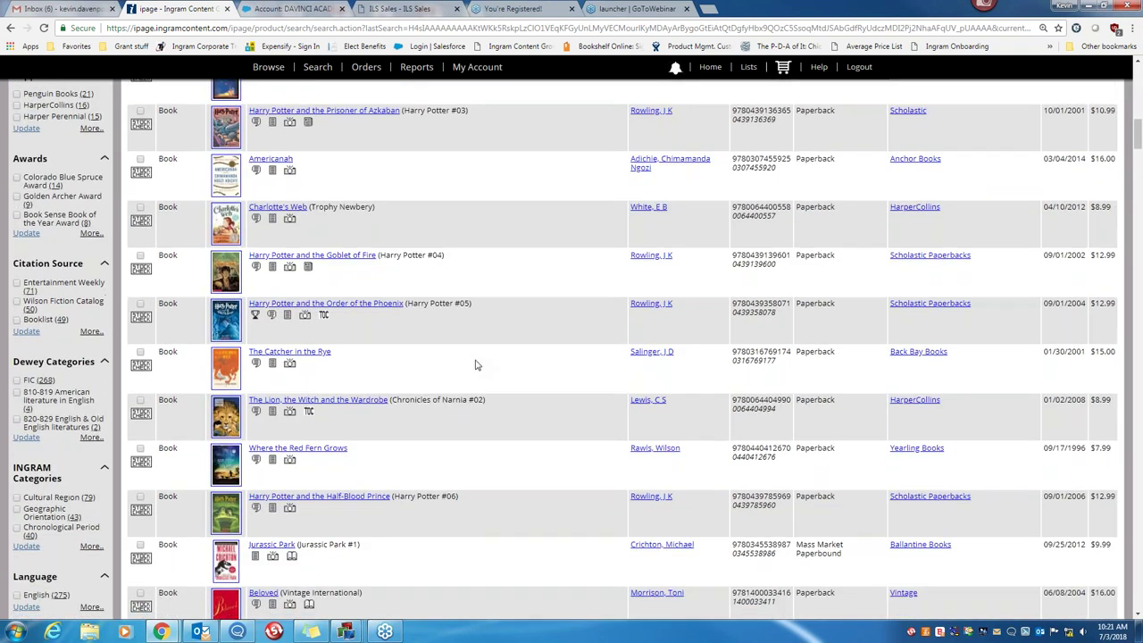
{"action": "scroll", "coordinate": [475, 365], "scroll_direction": "down", "scroll_amount": 2}
{"action": "scroll", "coordinate": [476, 364], "scroll_direction": "up", "scroll_amount": 8}
{"action": "scroll", "coordinate": [476, 364], "scroll_direction": "up", "scroll_amount": 4}
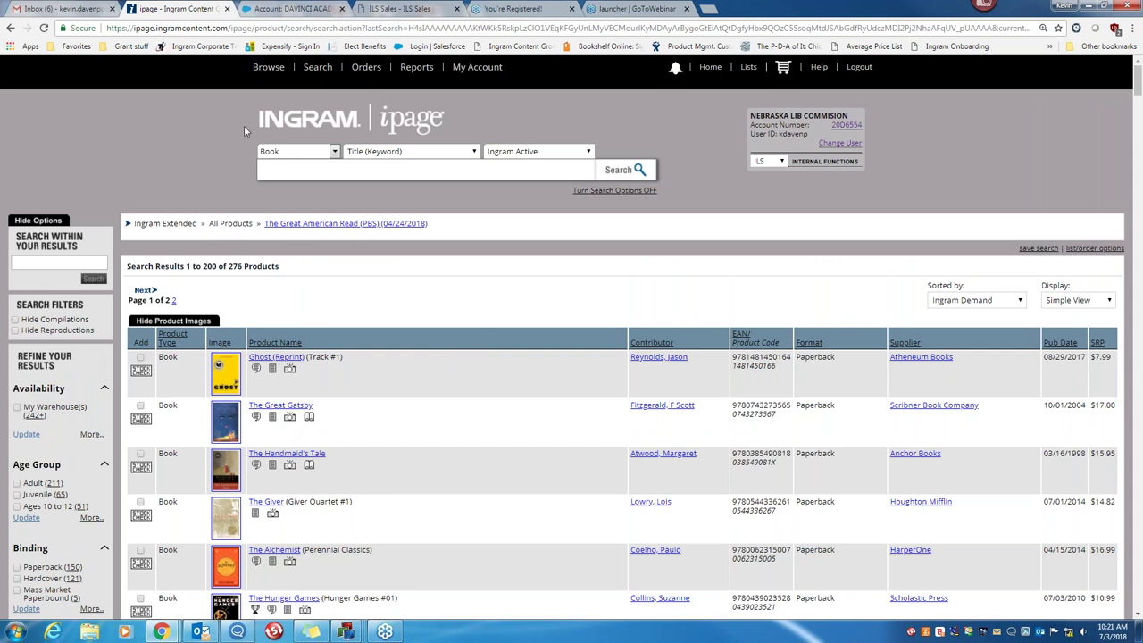
Reopen the High Interest Categories and look through the Adult, Award & Noteworthy, Children's, K12 and Teen groups.
{"action": "mouse_move", "coordinate": [359, 78]}
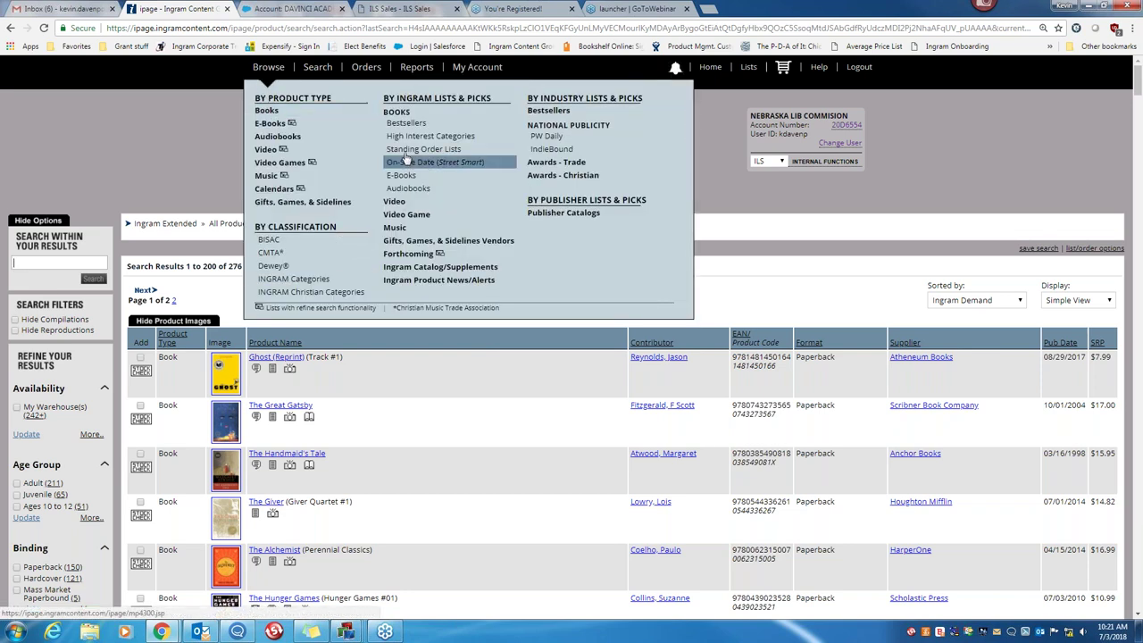
{"action": "left_click", "coordinate": [431, 136]}
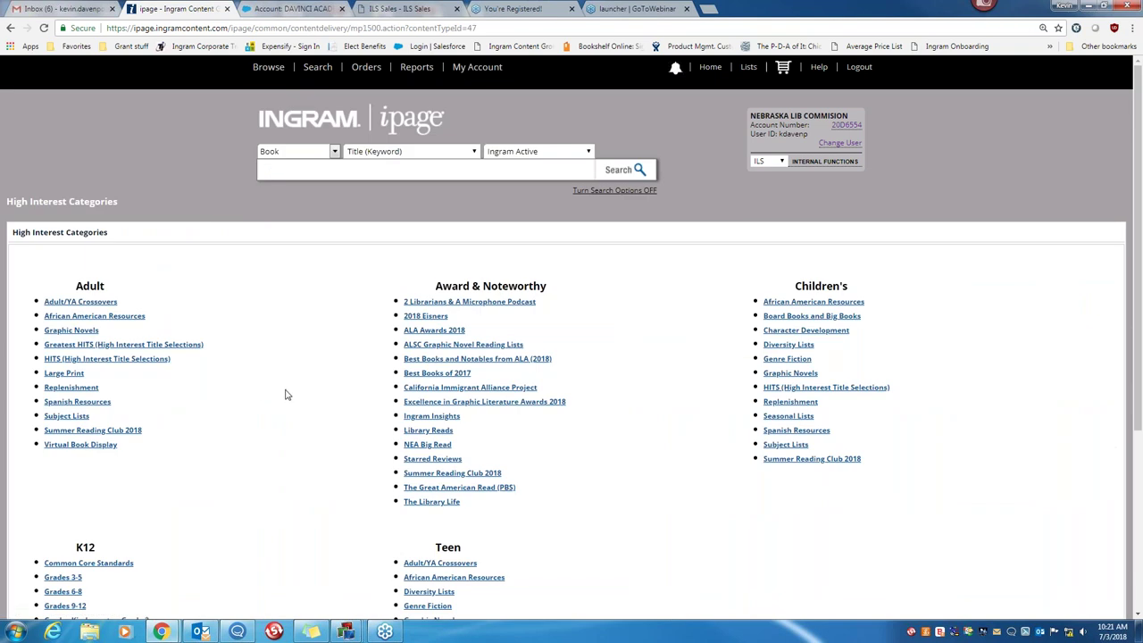
{"action": "scroll", "coordinate": [286, 395], "scroll_direction": "down", "scroll_amount": 2}
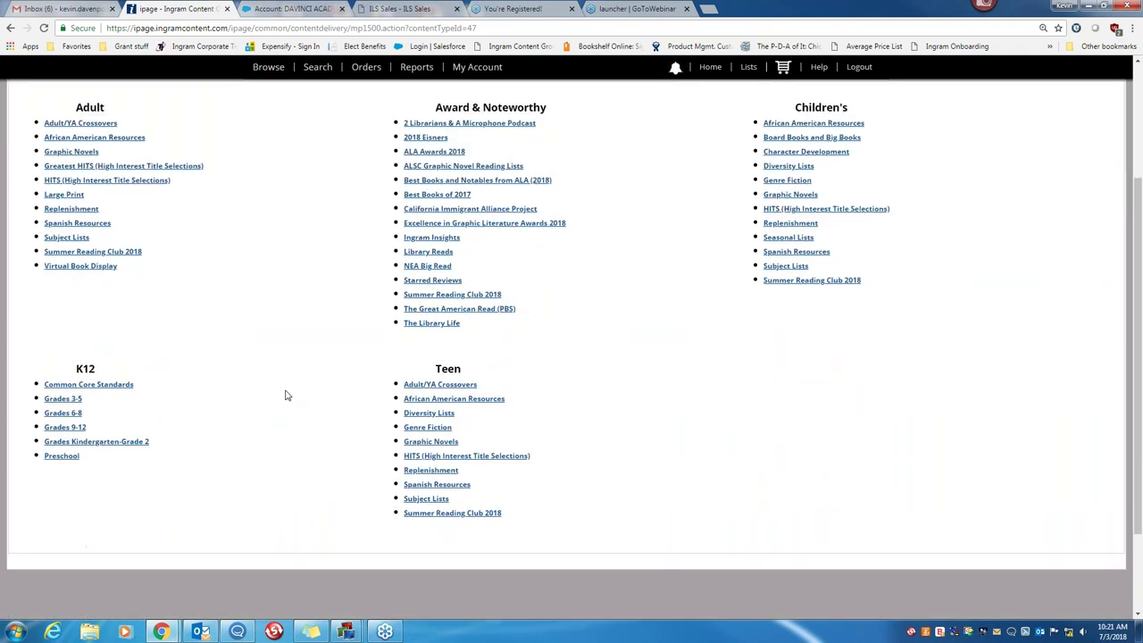
{"action": "scroll", "coordinate": [286, 394], "scroll_direction": "down", "scroll_amount": 1}
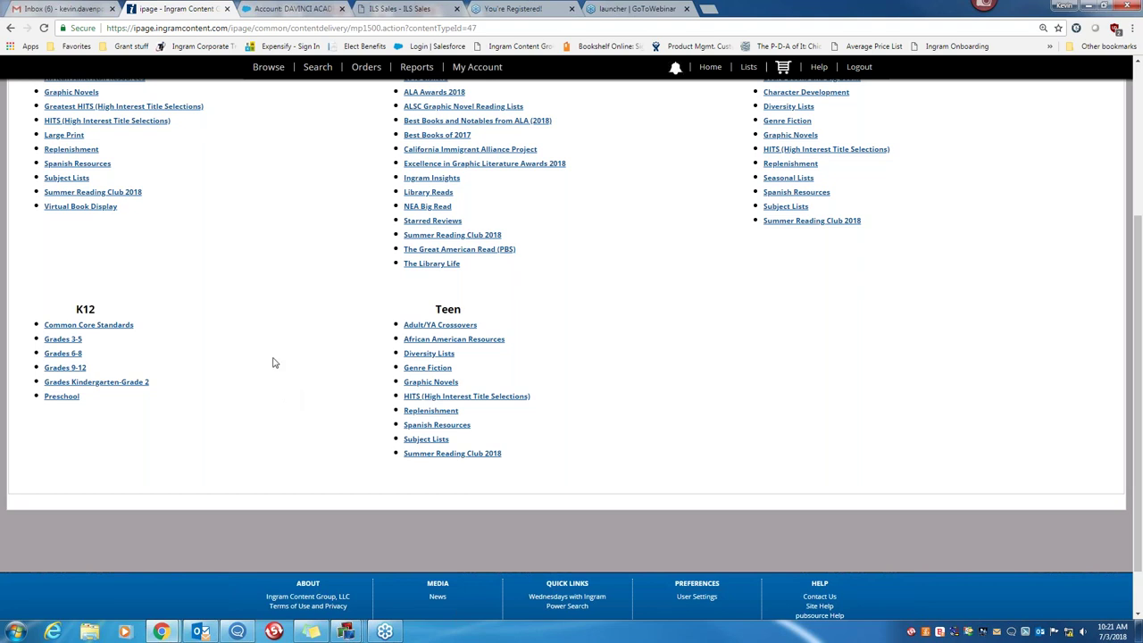
{"action": "scroll", "coordinate": [272, 362], "scroll_direction": "up", "scroll_amount": 3}
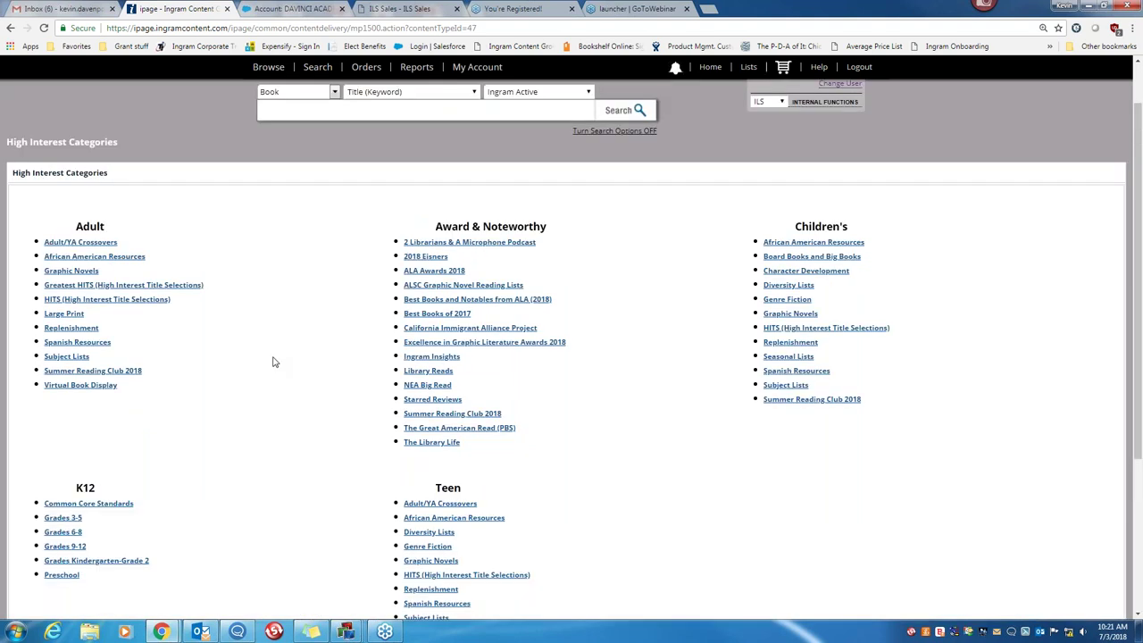
View the Ingram Insights lists from the Award & Noteworthy group and return to the High Interest Categories.
{"action": "scroll", "coordinate": [272, 362], "scroll_direction": "down", "scroll_amount": 2}
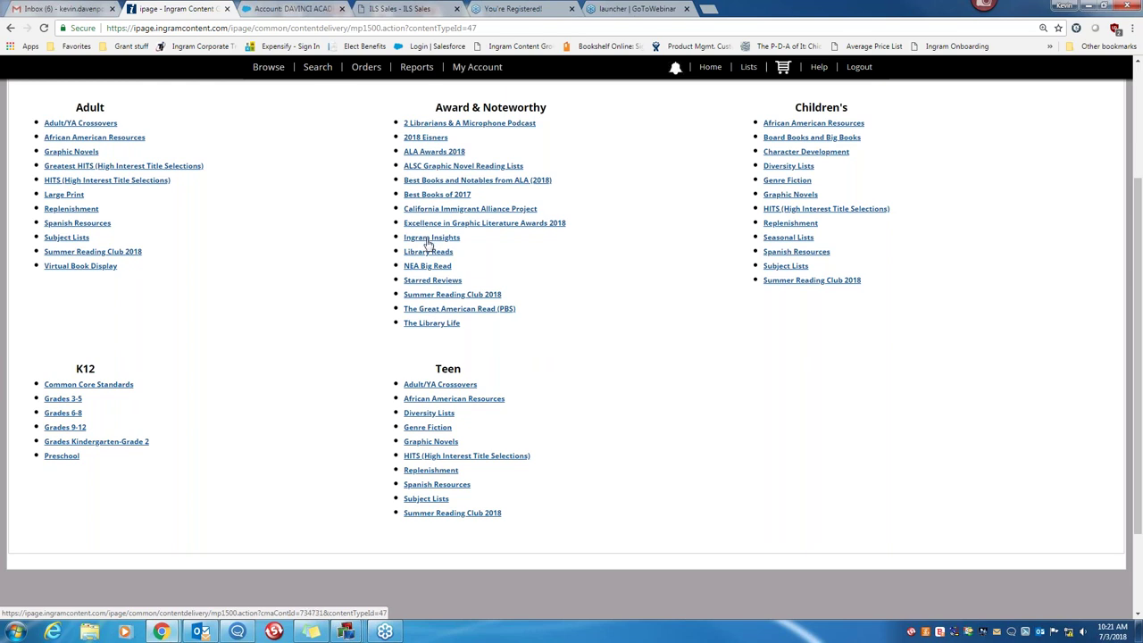
{"action": "left_click", "coordinate": [427, 239]}
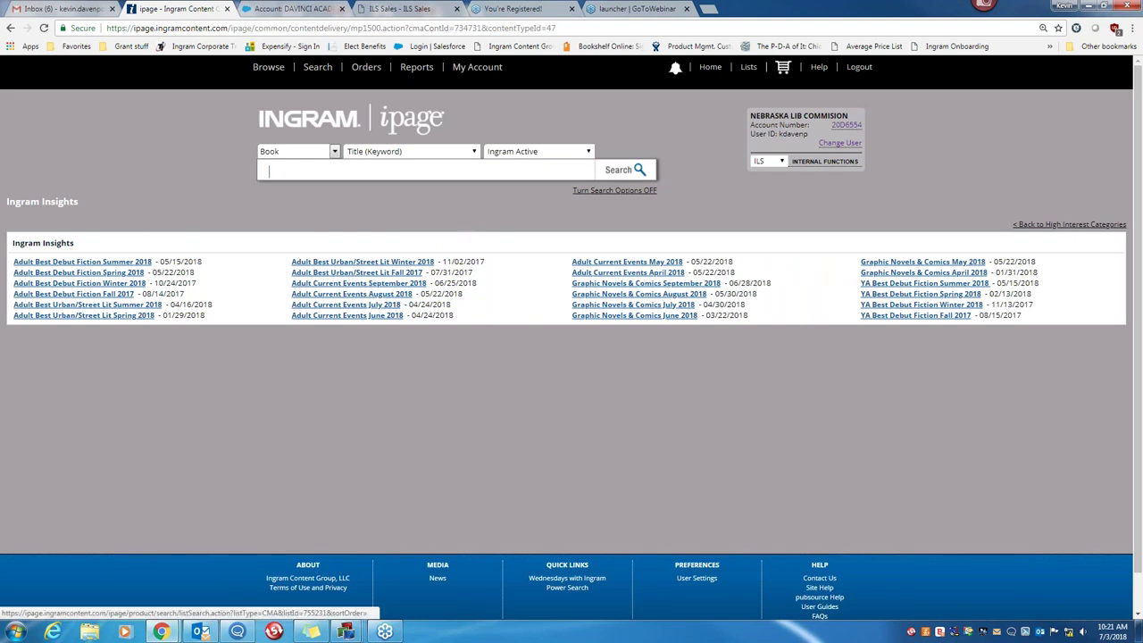
{"action": "left_click", "coordinate": [11, 30]}
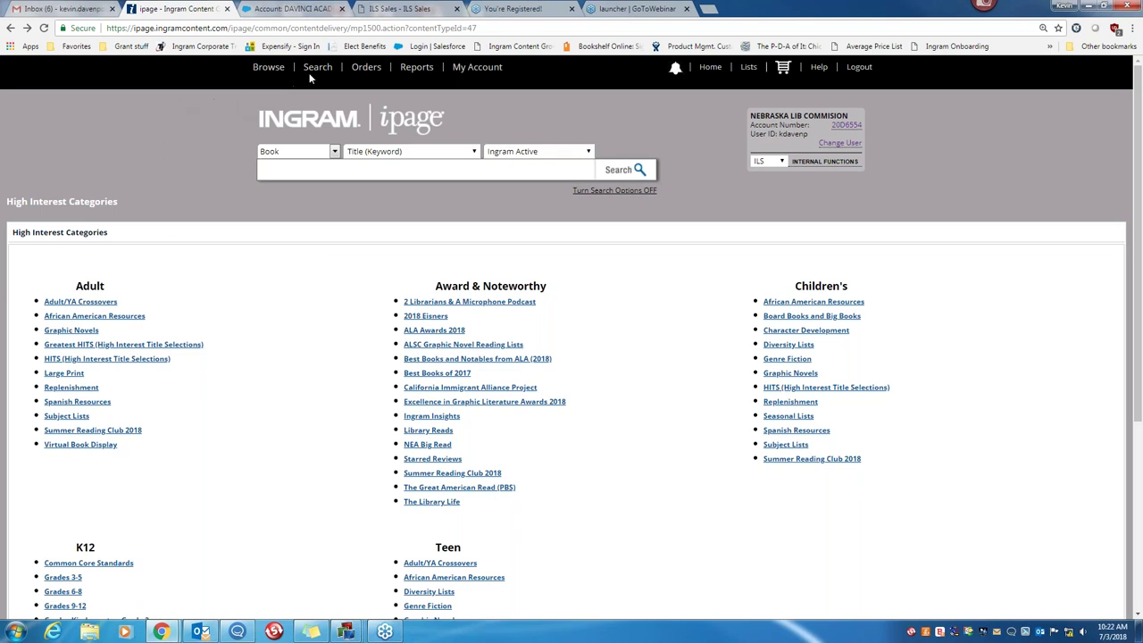
Open the Standing Order Programs page to view the adult, youth and all-ages programs.
{"action": "mouse_move", "coordinate": [375, 77]}
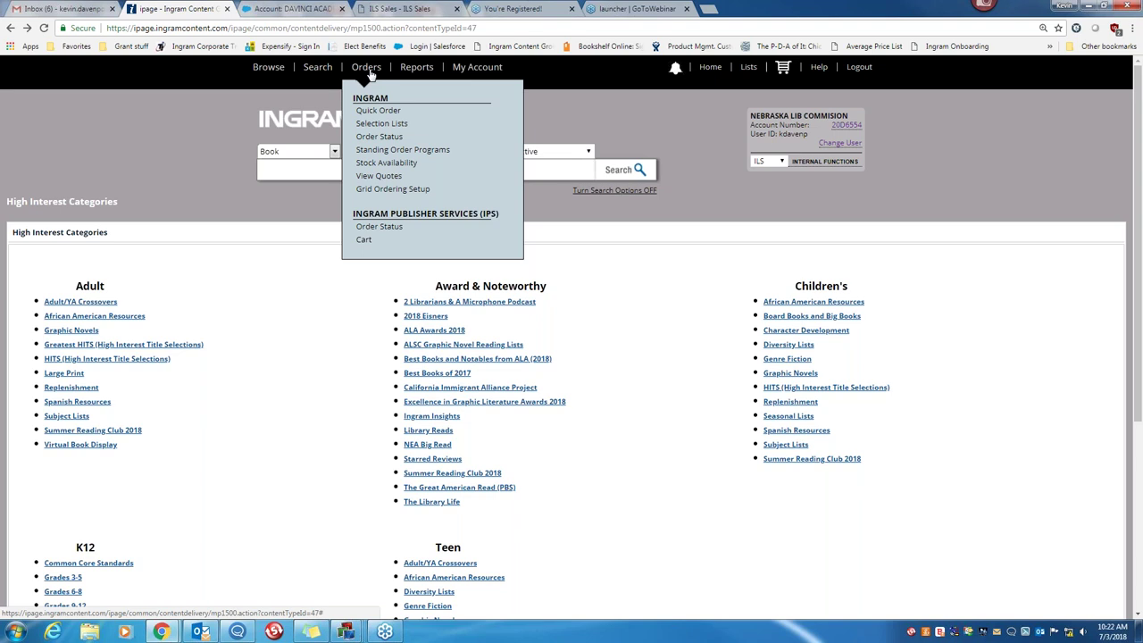
{"action": "left_click", "coordinate": [382, 151]}
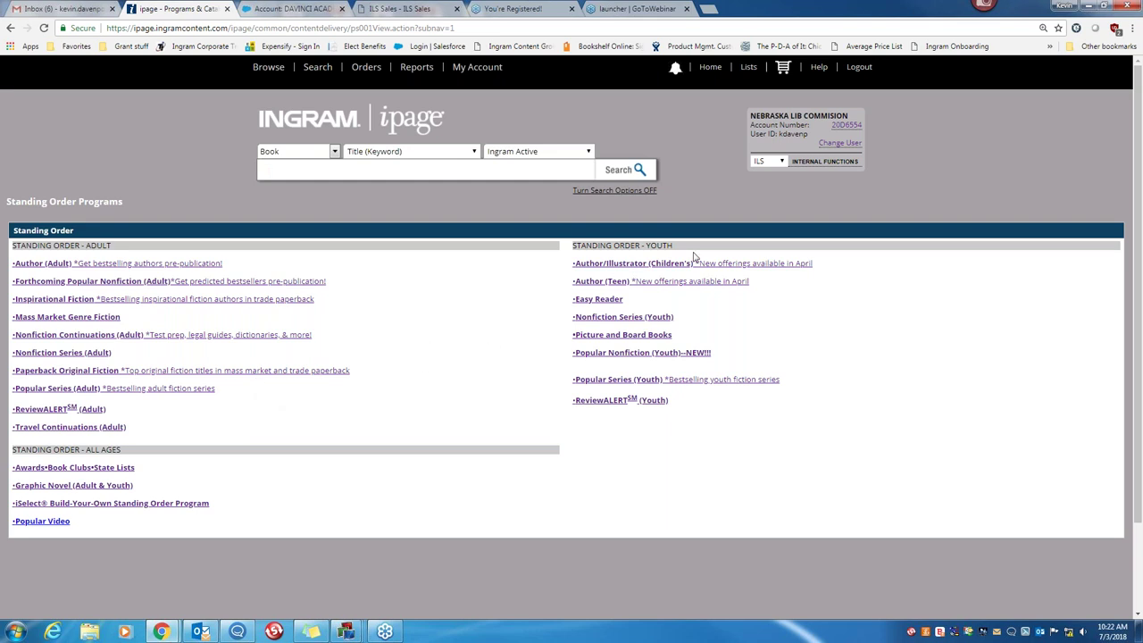
Log out of the library's account and sign in with a different saved user ID.
{"action": "left_click", "coordinate": [859, 68]}
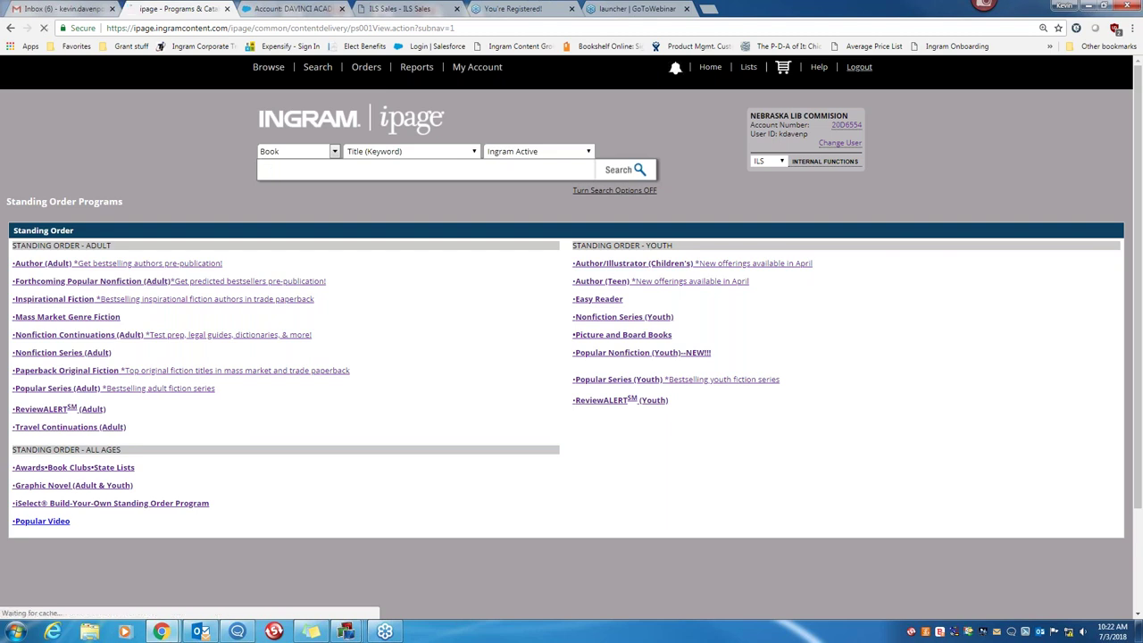
{"action": "left_click", "coordinate": [49, 202]}
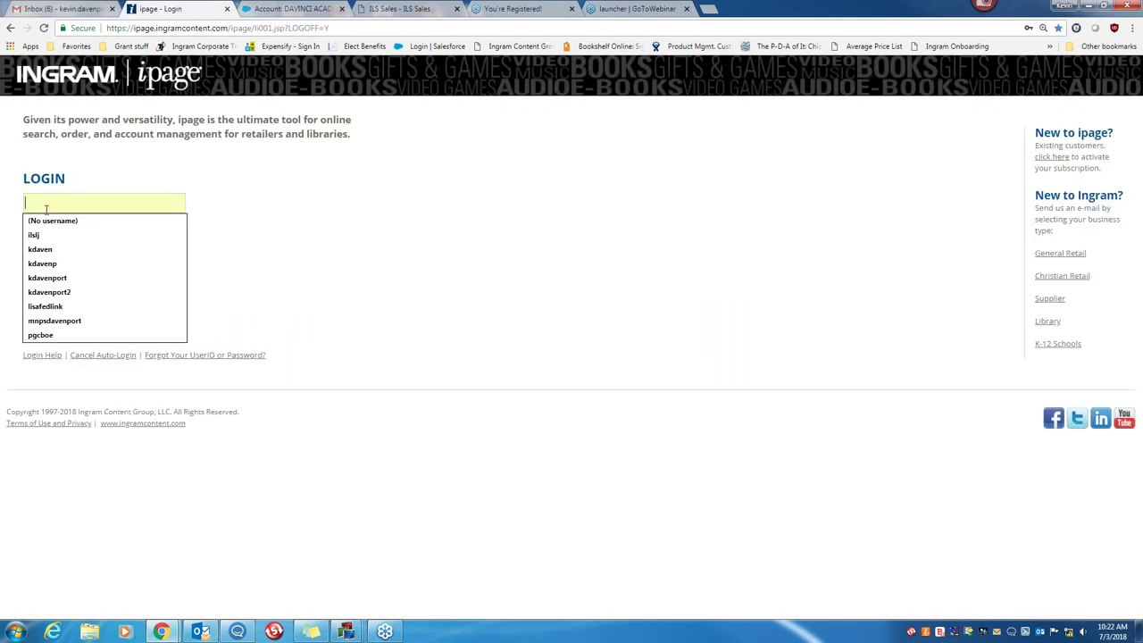
{"action": "left_click", "coordinate": [49, 278]}
{"action": "key", "text": "Return"}
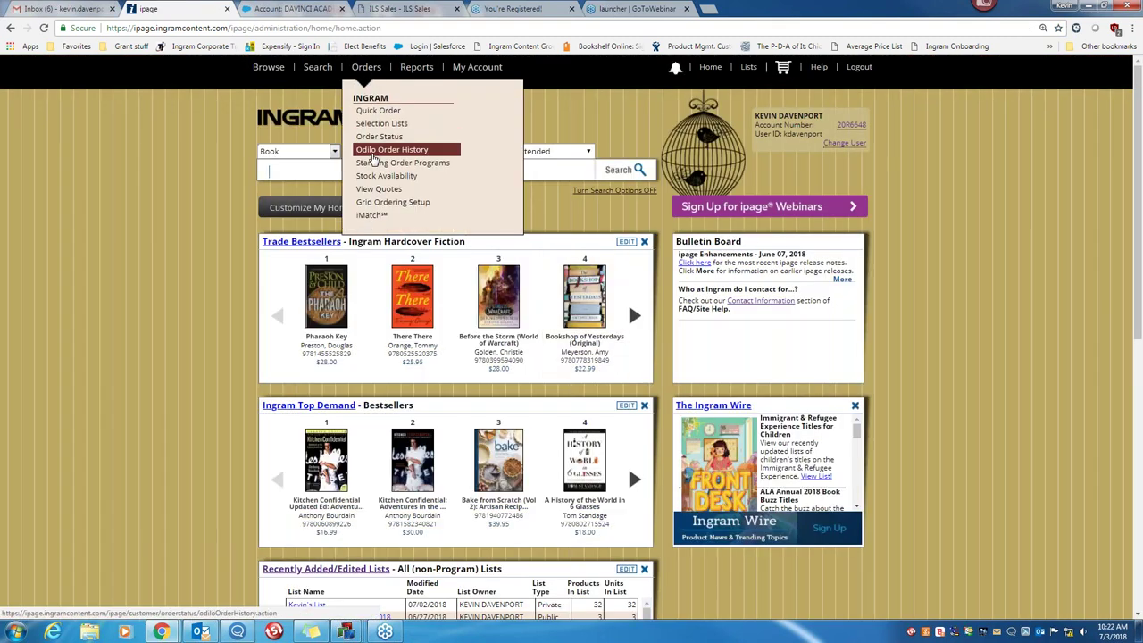
Open the first active profile of the Author (Adult) Standing Order Program and review its enrollment details.
{"action": "left_click", "coordinate": [372, 167]}
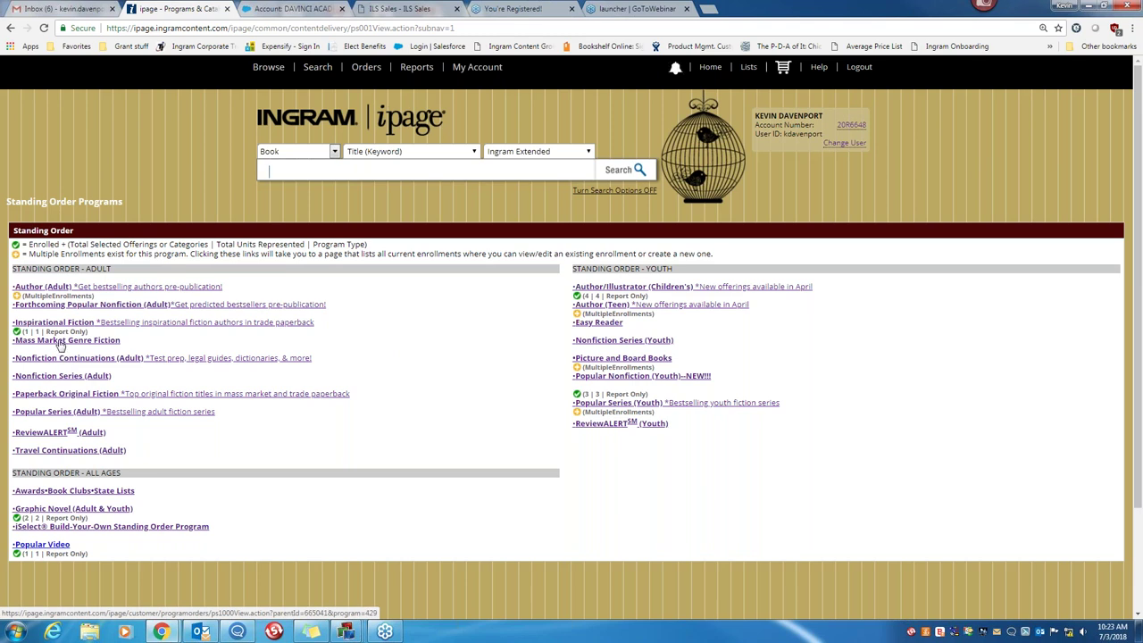
{"action": "left_click", "coordinate": [59, 287]}
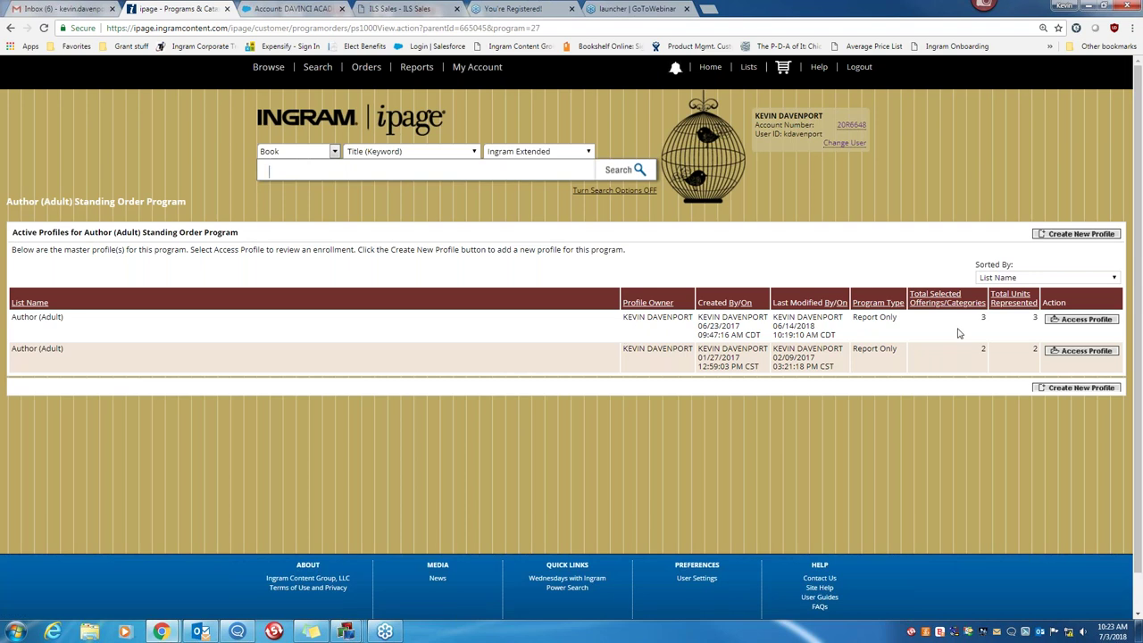
{"action": "left_click", "coordinate": [1086, 319]}
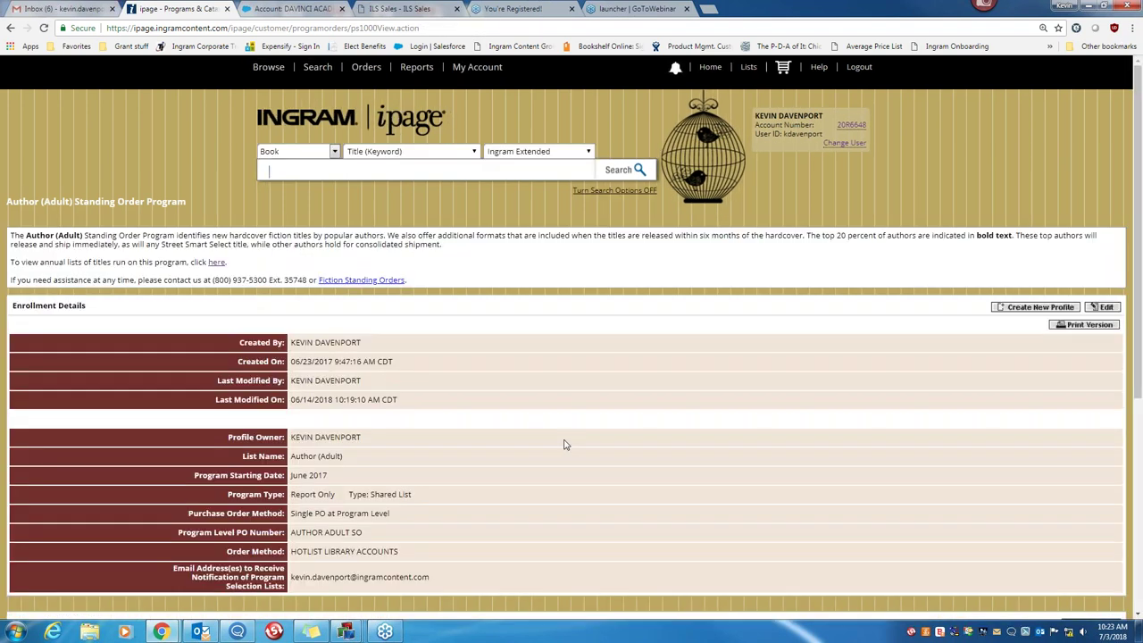
{"action": "scroll", "coordinate": [563, 445], "scroll_direction": "down", "scroll_amount": 2}
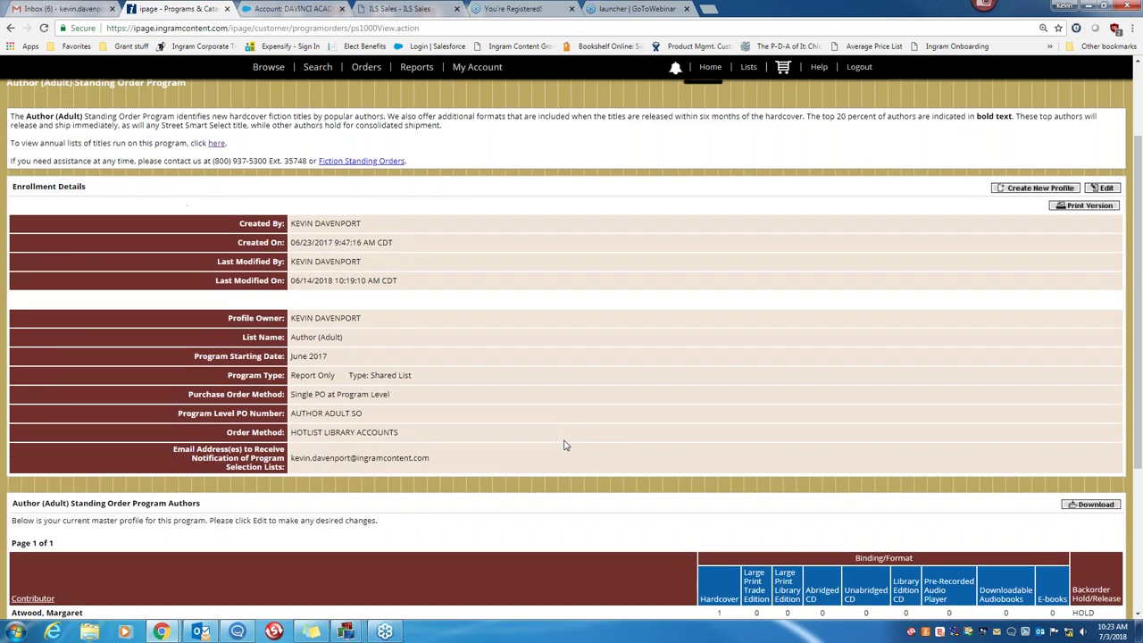
Open the Author (Adult) profile for editing and review its program type, grid, purchase order, order method and notification settings.
{"action": "left_click", "coordinate": [1104, 188]}
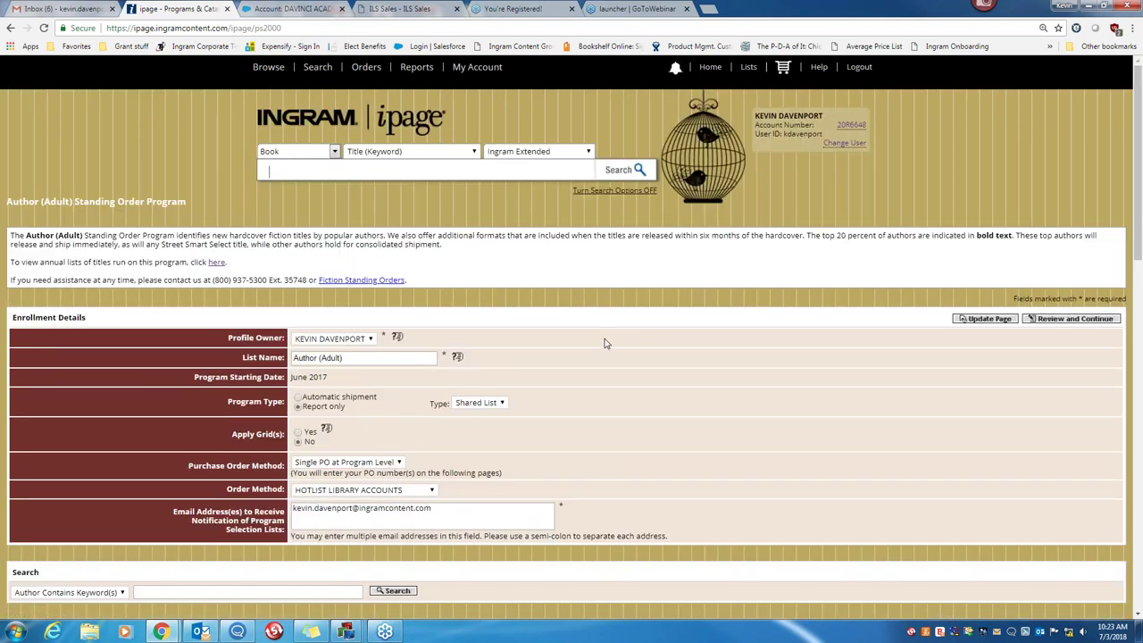
{"action": "scroll", "coordinate": [604, 342], "scroll_direction": "down", "scroll_amount": 1}
{"action": "scroll", "coordinate": [604, 342], "scroll_direction": "down", "scroll_amount": 1}
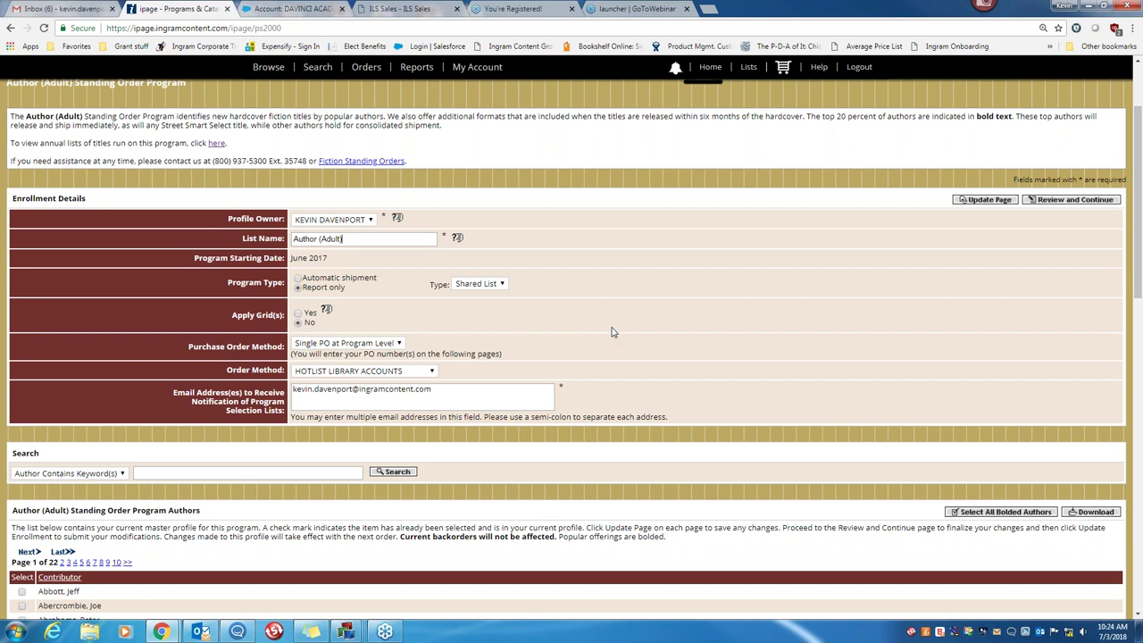
{"action": "key", "text": "BackSpace"}
{"action": "scroll", "coordinate": [535, 335], "scroll_direction": "down", "scroll_amount": 1}
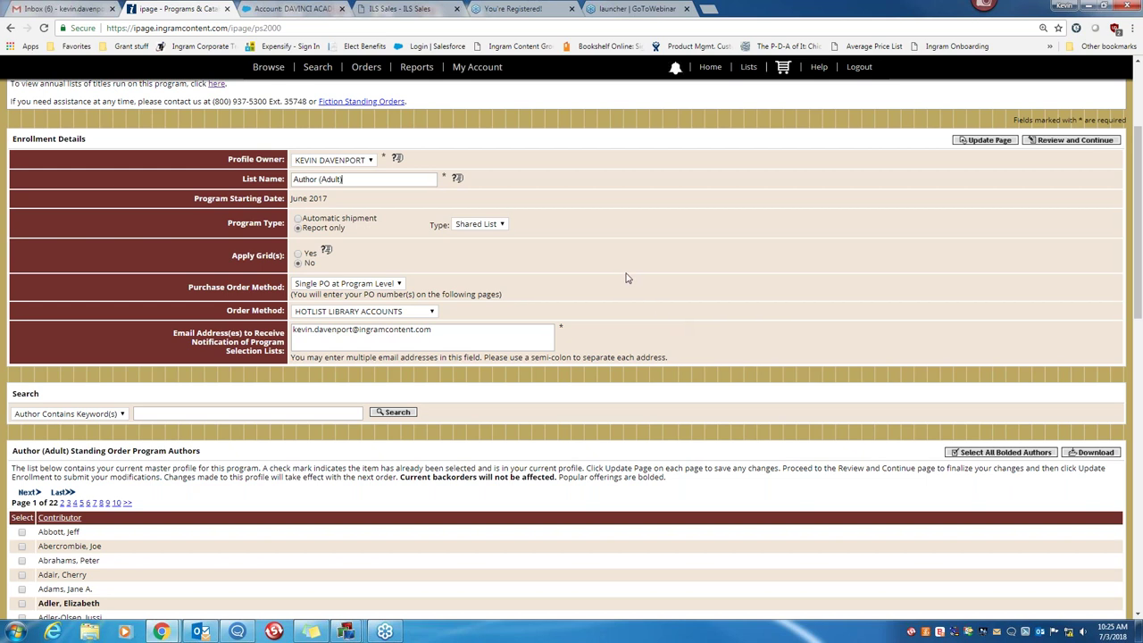
Look through the Author (Adult) program's author list, including its search, bolded popular authors and existing selections.
{"action": "scroll", "coordinate": [626, 279], "scroll_direction": "down", "scroll_amount": 1}
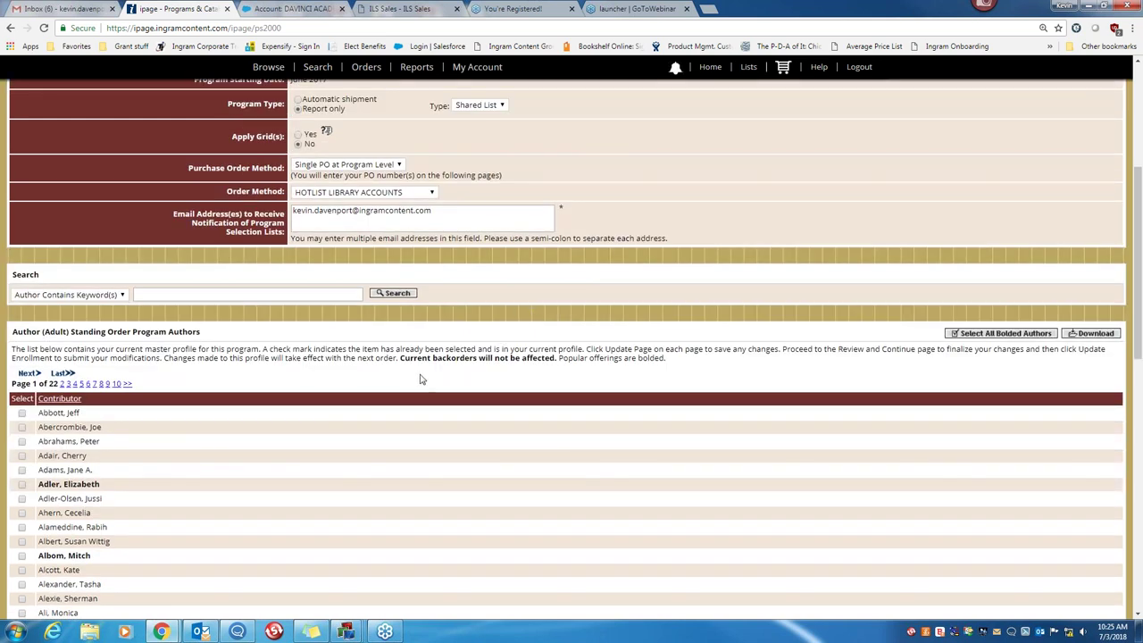
{"action": "scroll", "coordinate": [421, 378], "scroll_direction": "down", "scroll_amount": 1}
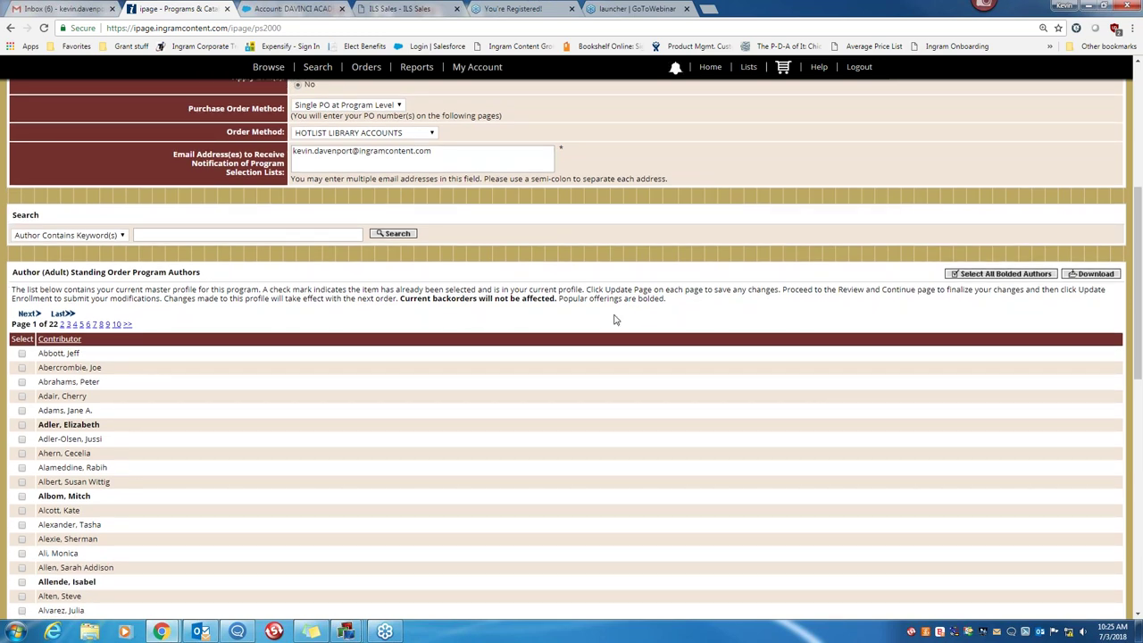
{"action": "scroll", "coordinate": [141, 236], "scroll_direction": "down", "scroll_amount": 1}
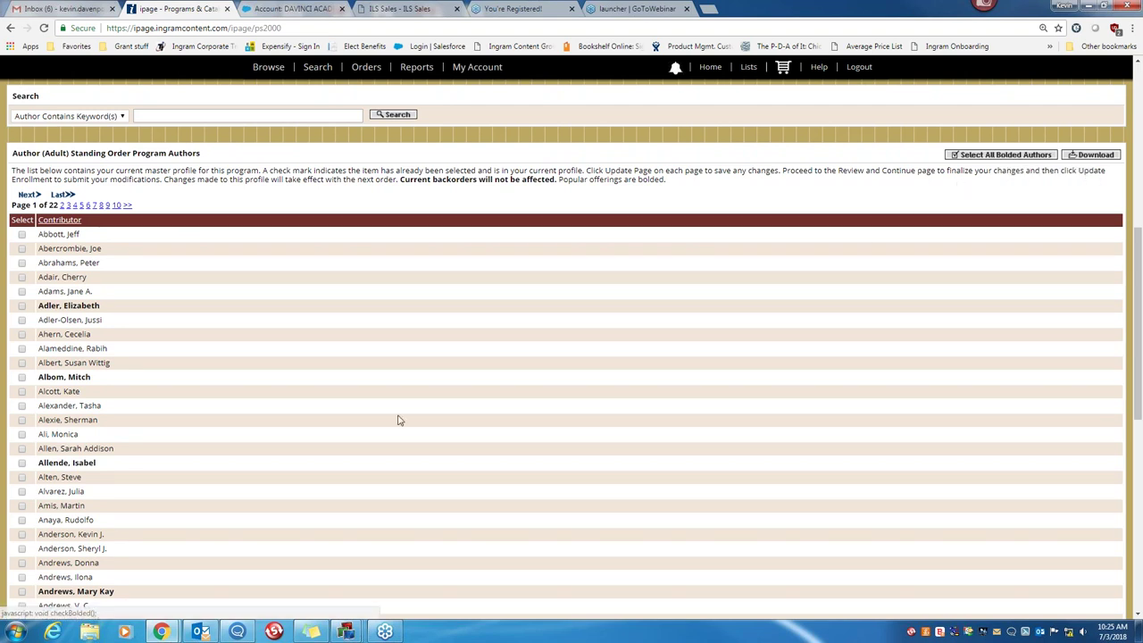
{"action": "scroll", "coordinate": [276, 395], "scroll_direction": "down", "scroll_amount": 2}
{"action": "scroll", "coordinate": [276, 396], "scroll_direction": "down", "scroll_amount": 1}
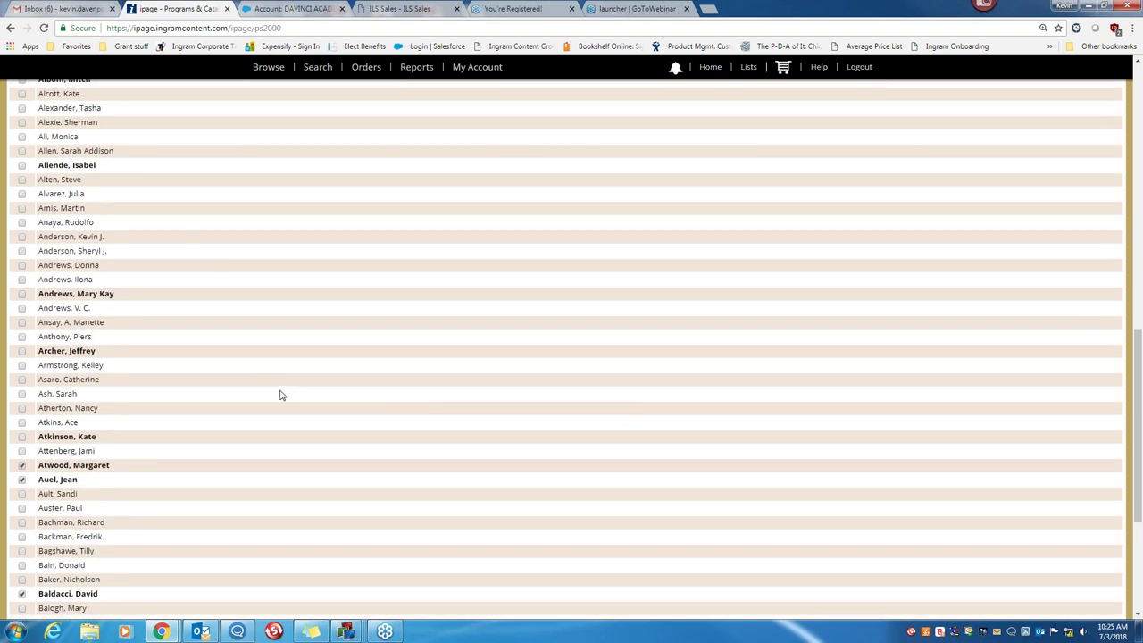
{"action": "scroll", "coordinate": [280, 396], "scroll_direction": "up", "scroll_amount": 2}
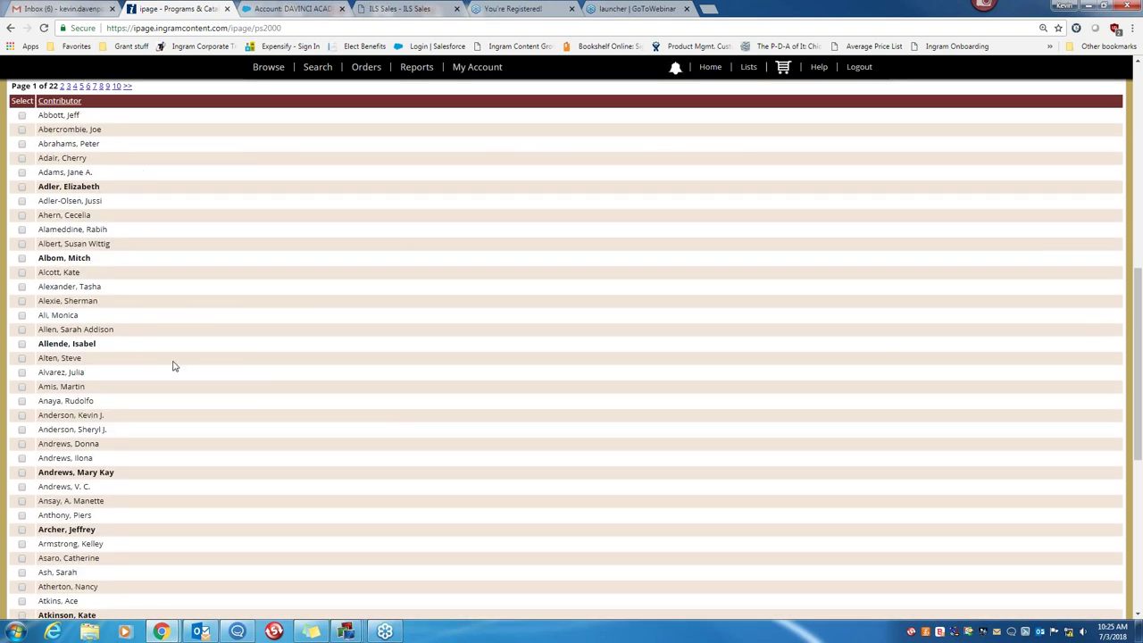
Save the current page of author selections and continue to the enrollment review.
{"action": "scroll", "coordinate": [241, 384], "scroll_direction": "down", "scroll_amount": 5}
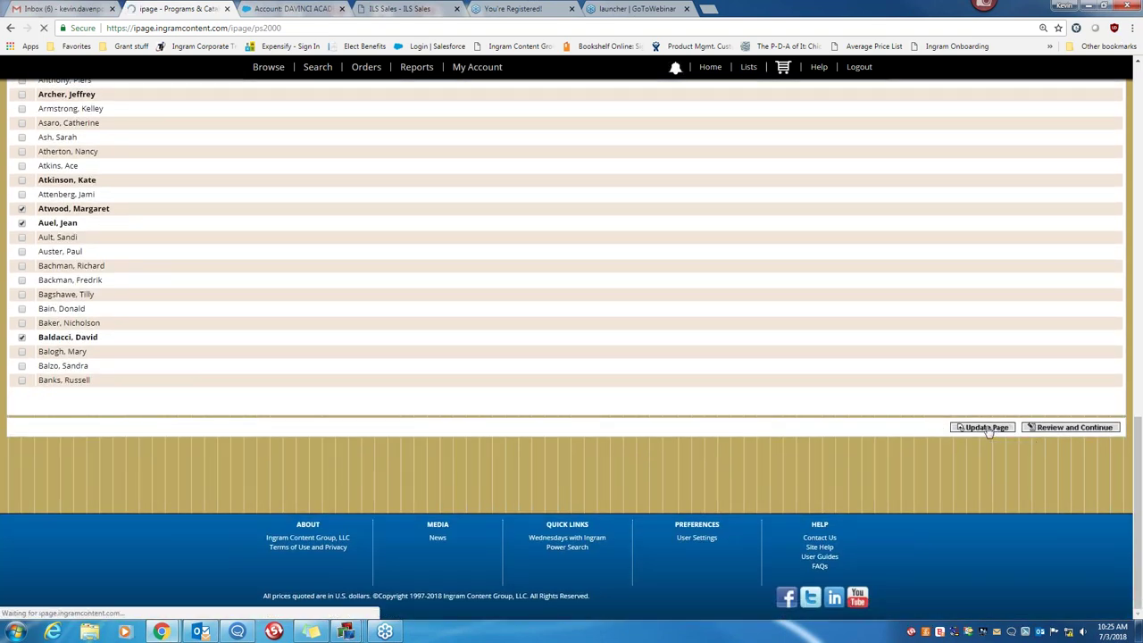
{"action": "left_click", "coordinate": [985, 428]}
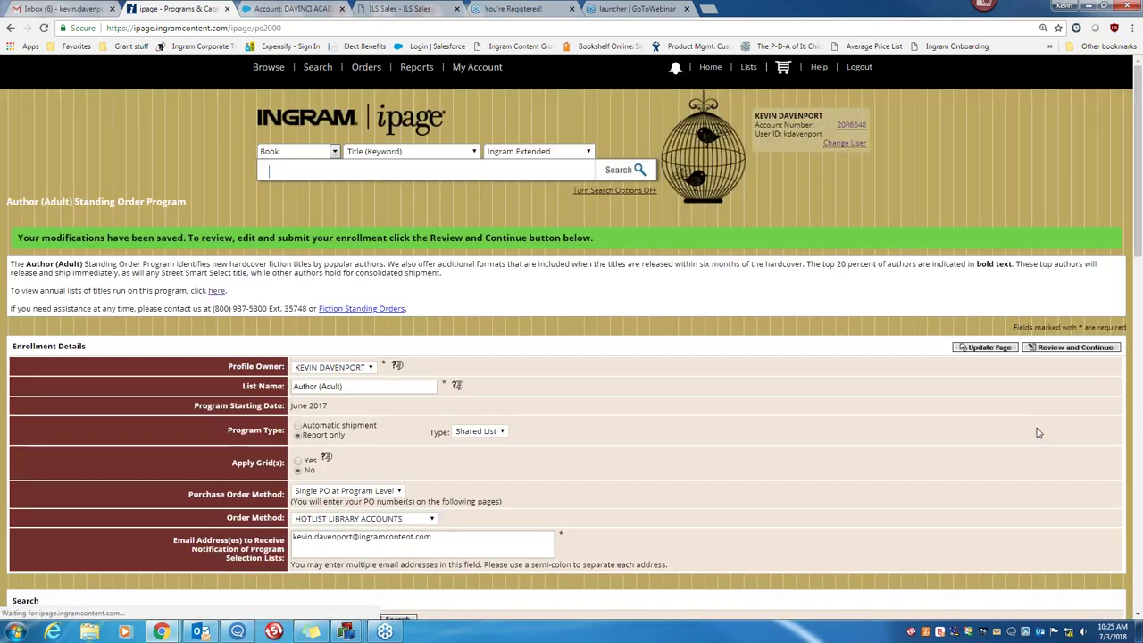
{"action": "left_click", "coordinate": [1076, 347]}
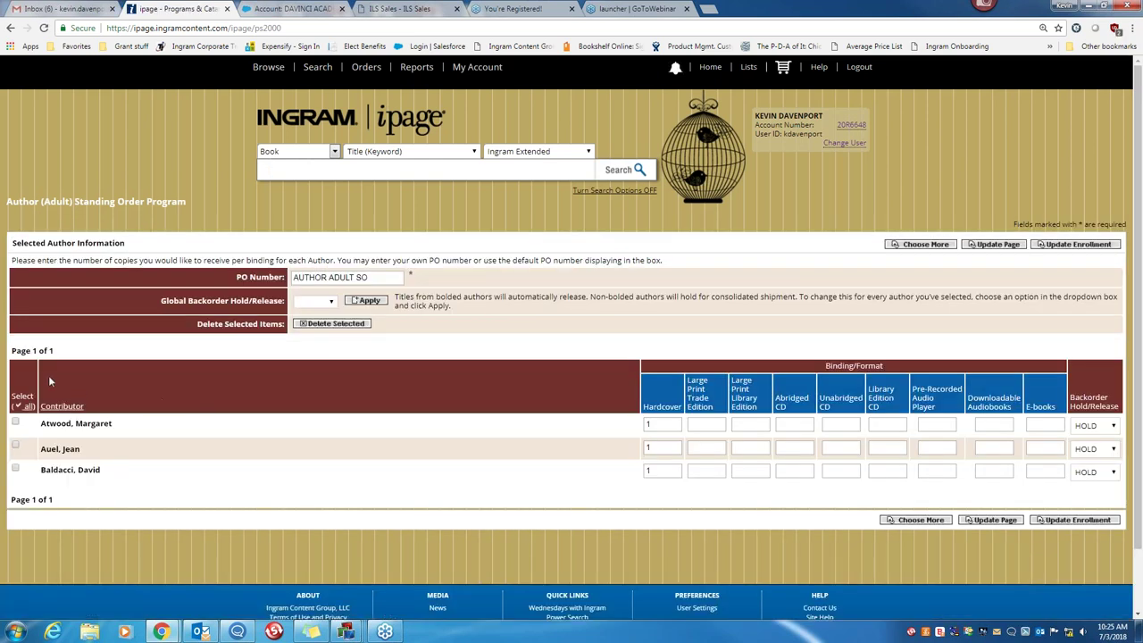
Check how the first selected author can be marked for deletion and which Backorder Hold/Release options are offered.
{"action": "scroll", "coordinate": [109, 415], "scroll_direction": "down", "scroll_amount": 1}
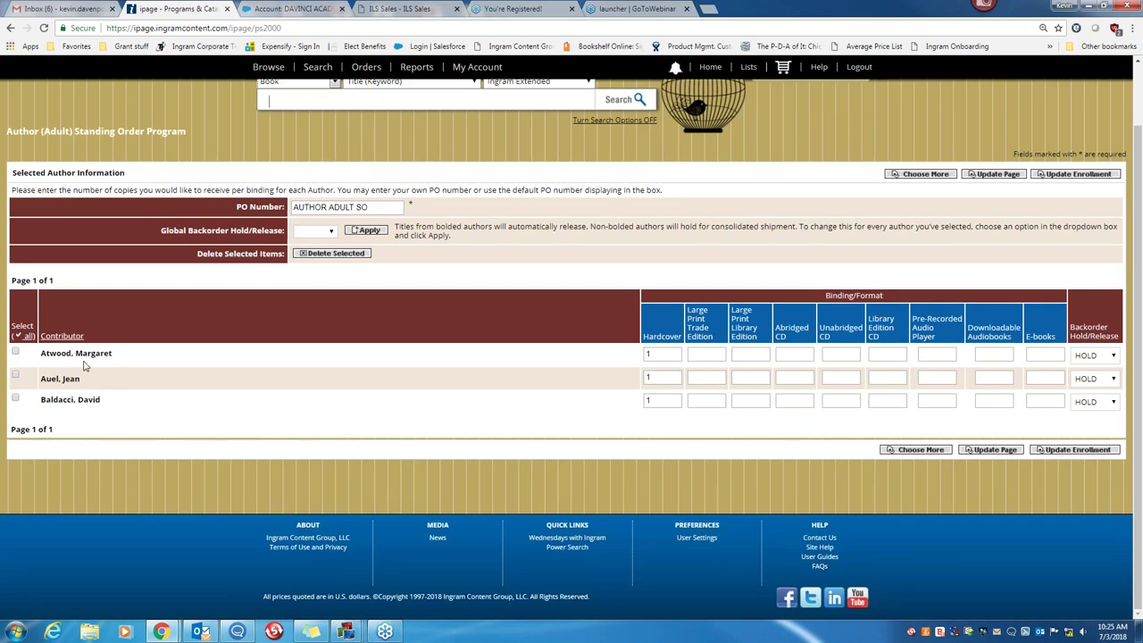
{"action": "left_click", "coordinate": [16, 353]}
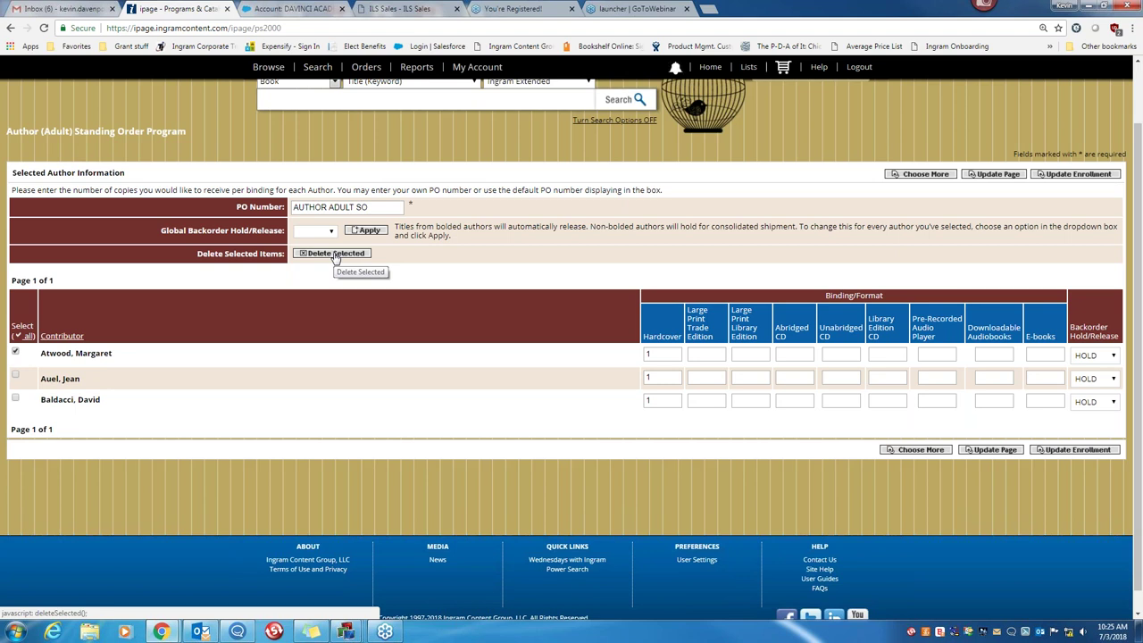
{"action": "left_click", "coordinate": [17, 354]}
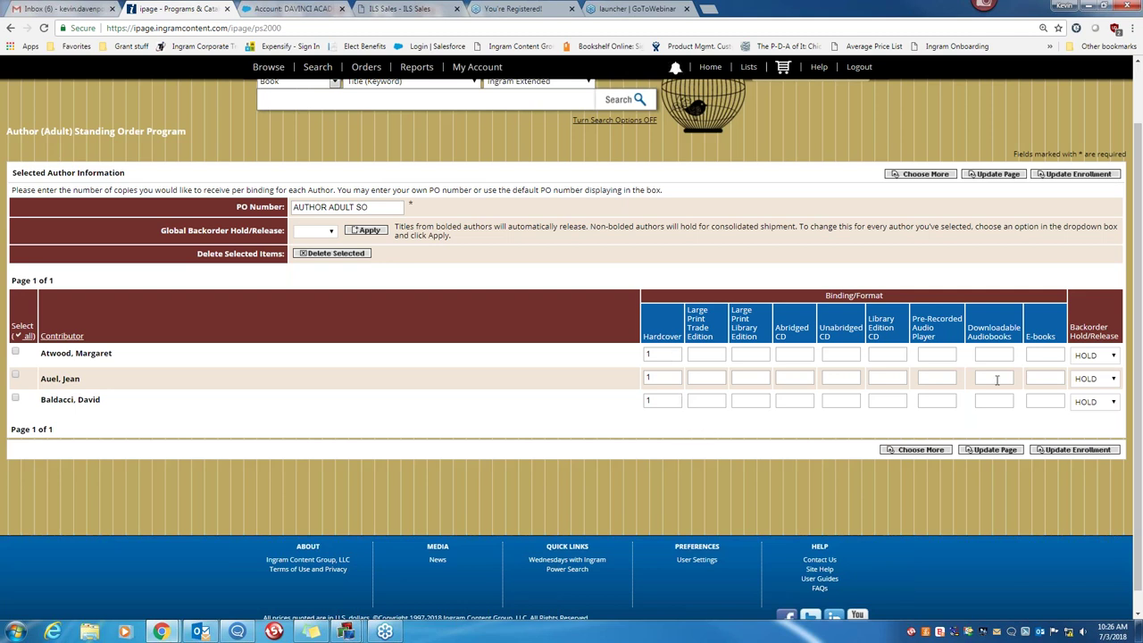
{"action": "left_click", "coordinate": [1113, 356]}
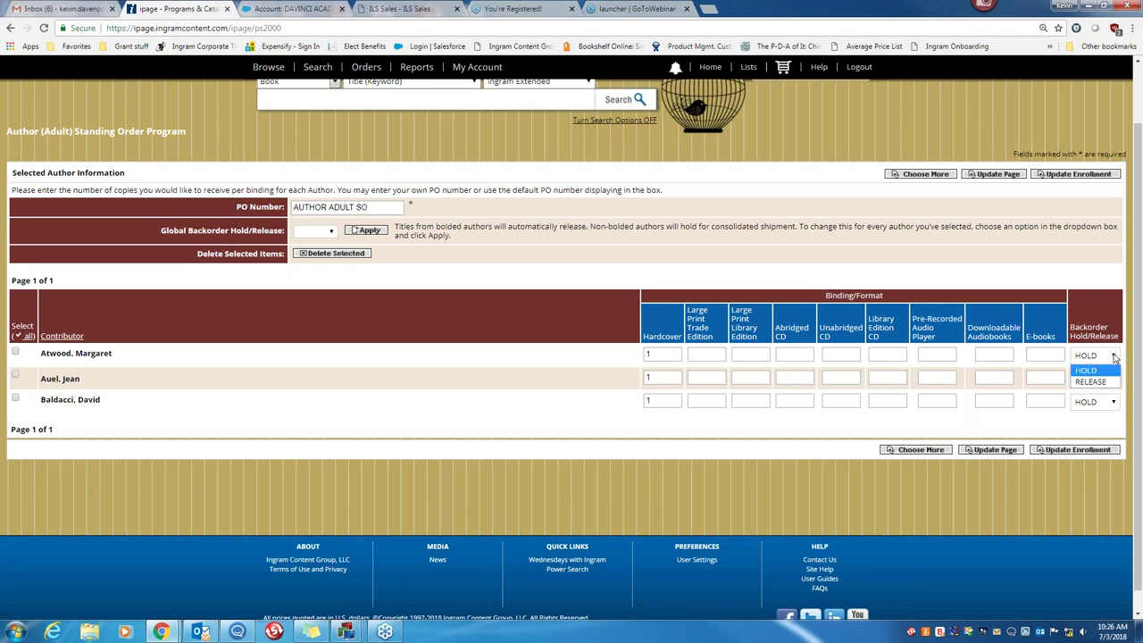
{"action": "left_click", "coordinate": [1114, 356]}
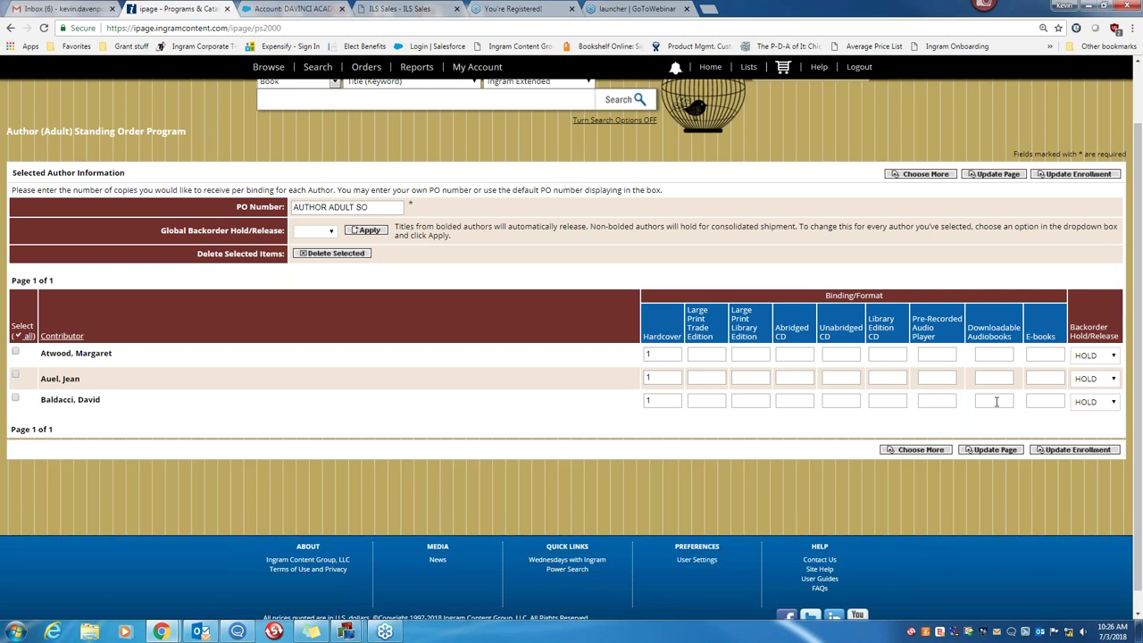
Save the selected author information and submit the updated Author (Adult) enrollment.
{"action": "left_click", "coordinate": [998, 450]}
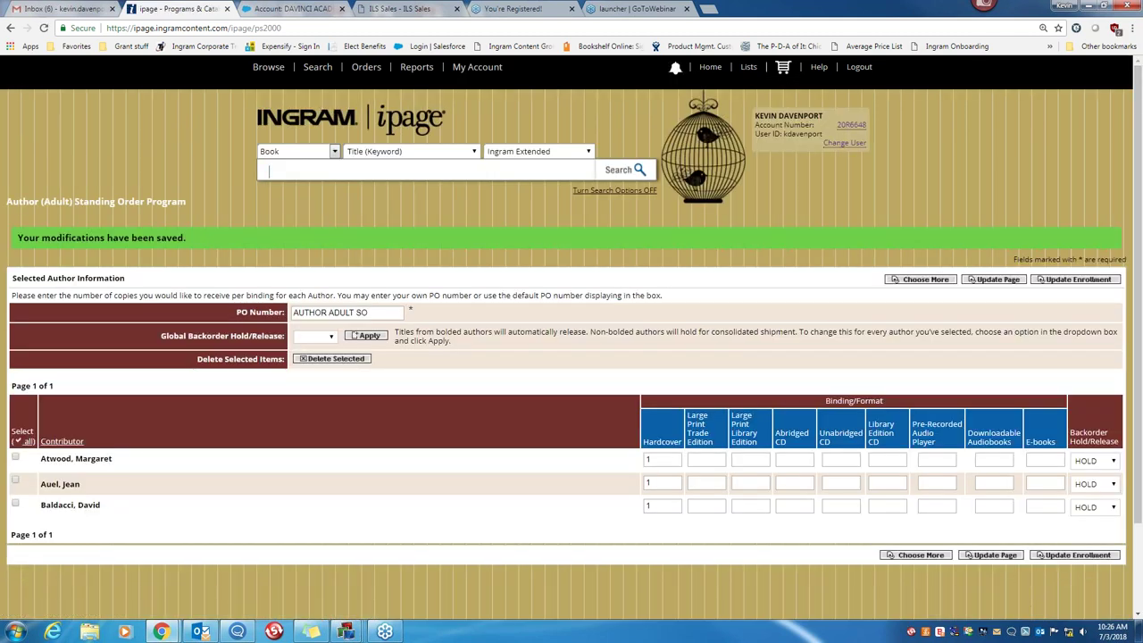
{"action": "left_click", "coordinate": [1077, 554]}
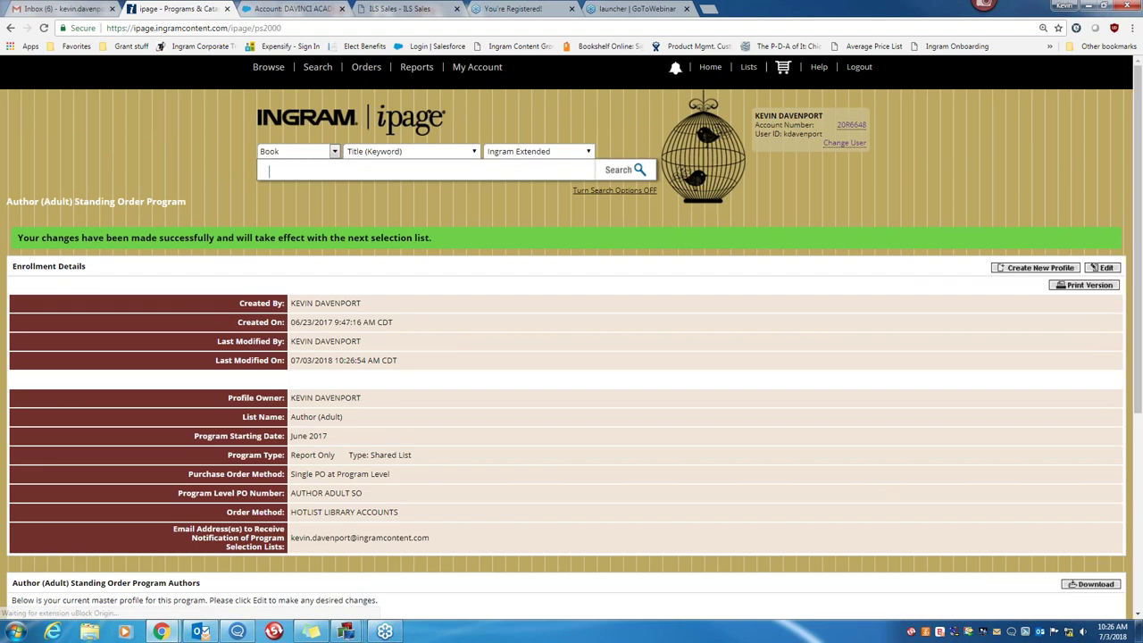
Review the updated Author (Adult) enrollment details and selected authors, and return to the Standing Order Programs overview.
{"action": "scroll", "coordinate": [656, 411], "scroll_direction": "down", "scroll_amount": 3}
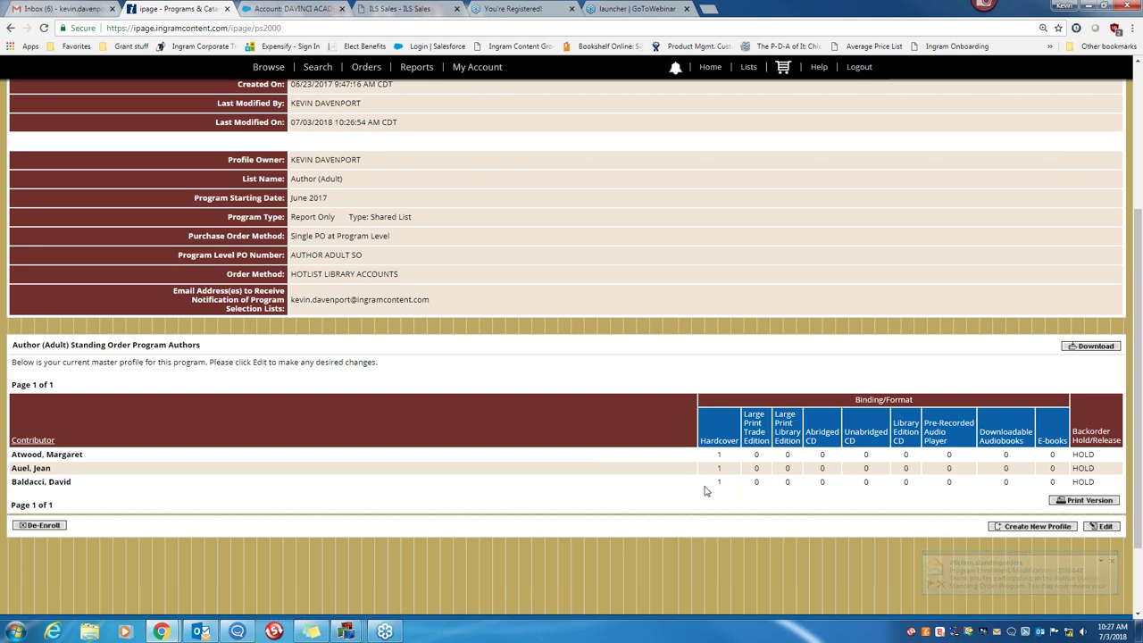
{"action": "scroll", "coordinate": [704, 490], "scroll_direction": "up", "scroll_amount": 3}
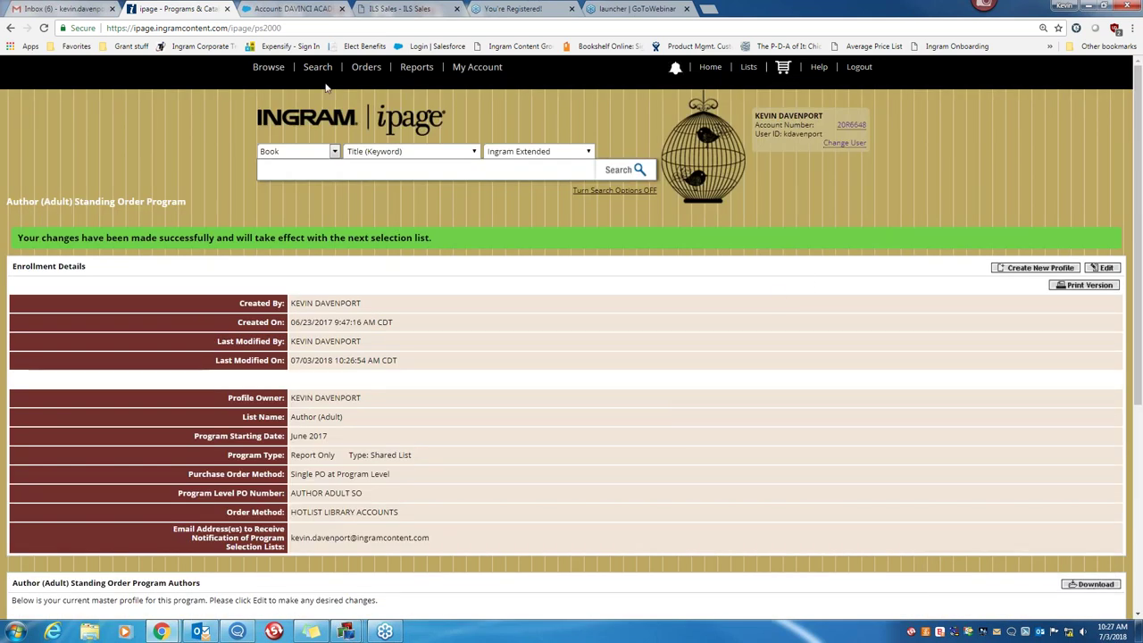
{"action": "mouse_move", "coordinate": [366, 70]}
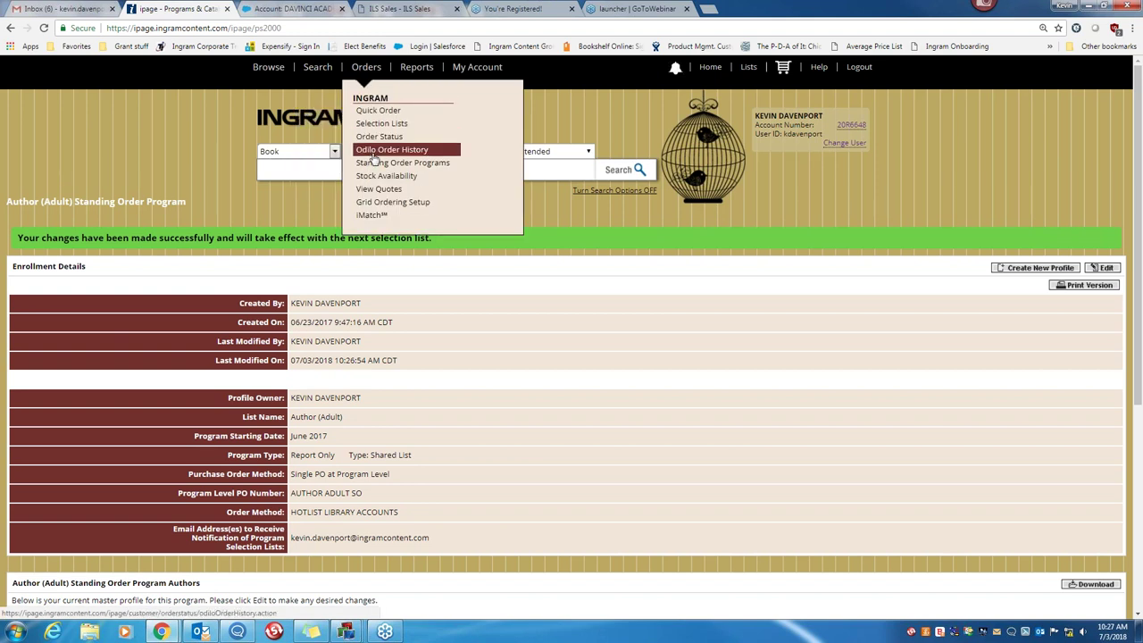
{"action": "left_click", "coordinate": [373, 164]}
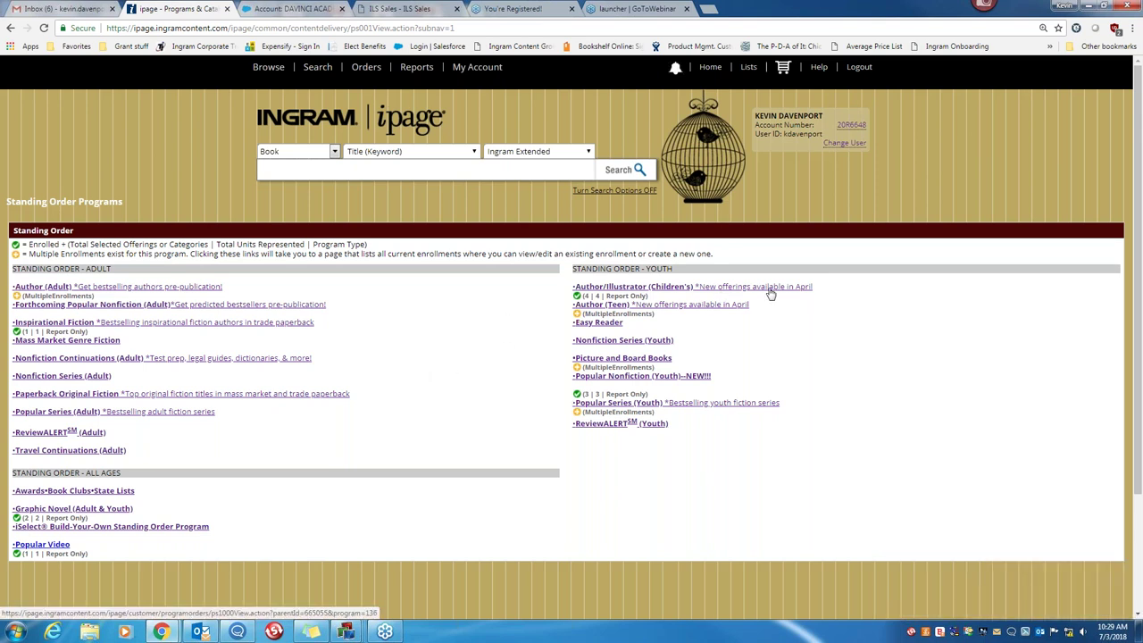
Access the first Picture and Board Books profile and review its enrollment details and program offerings.
{"action": "left_click", "coordinate": [615, 358]}
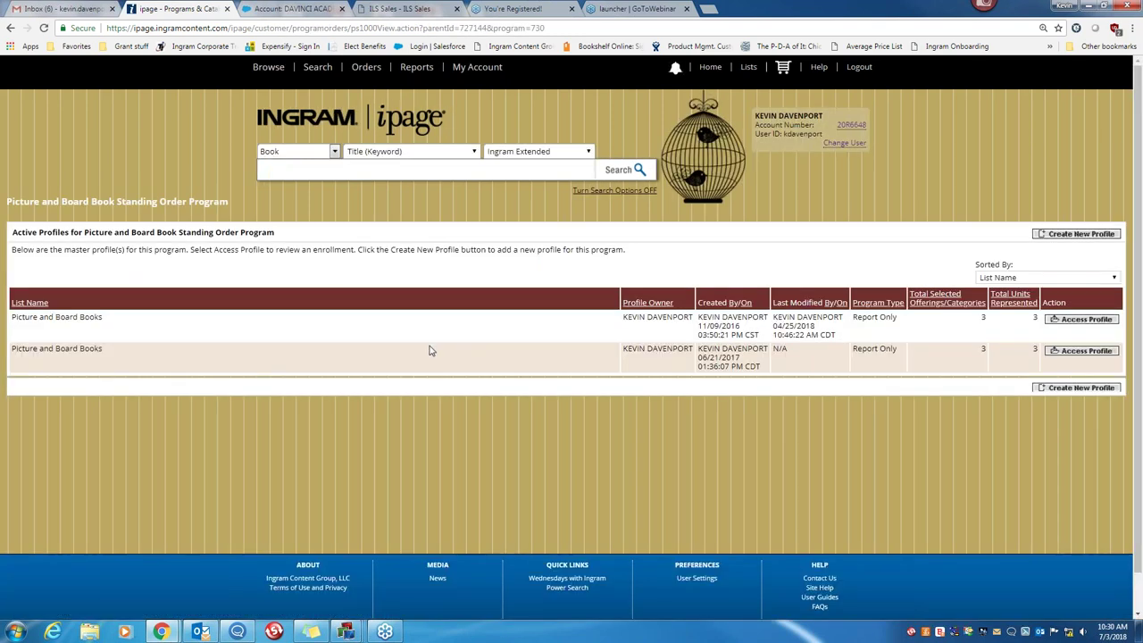
{"action": "left_click", "coordinate": [1091, 322]}
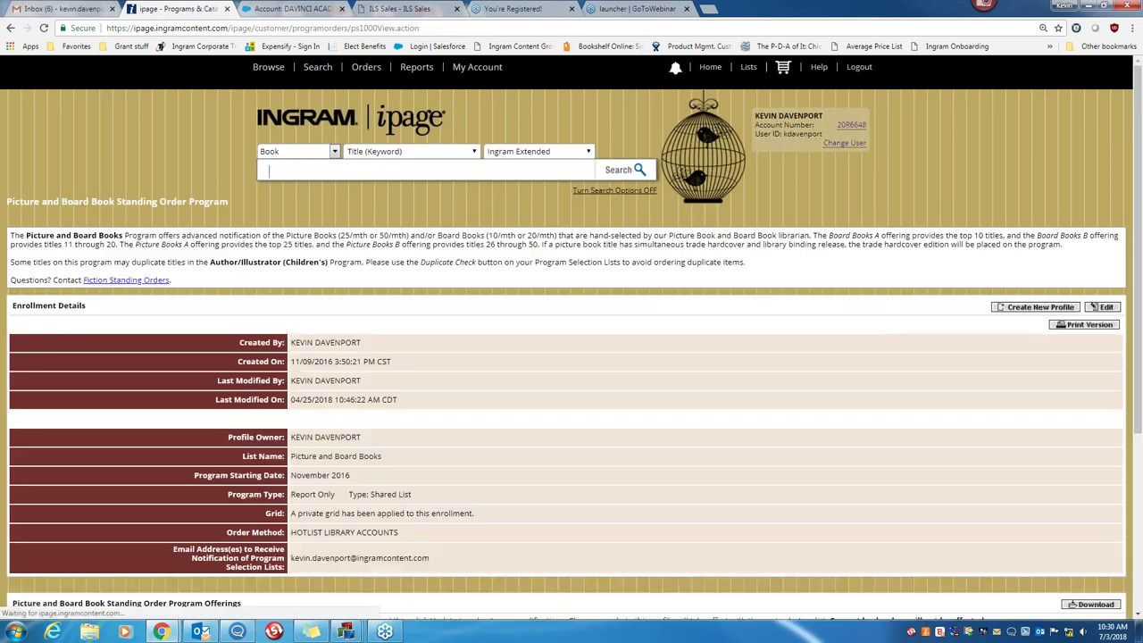
{"action": "scroll", "coordinate": [703, 356], "scroll_direction": "down", "scroll_amount": 3}
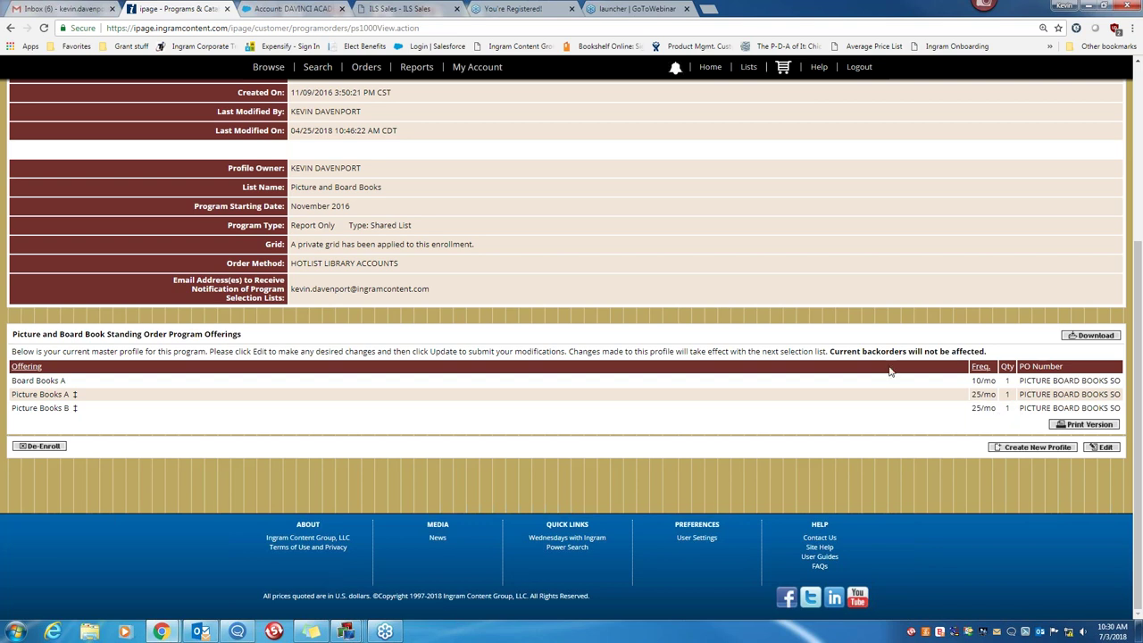
{"action": "scroll", "coordinate": [773, 309], "scroll_direction": "up", "scroll_amount": 3}
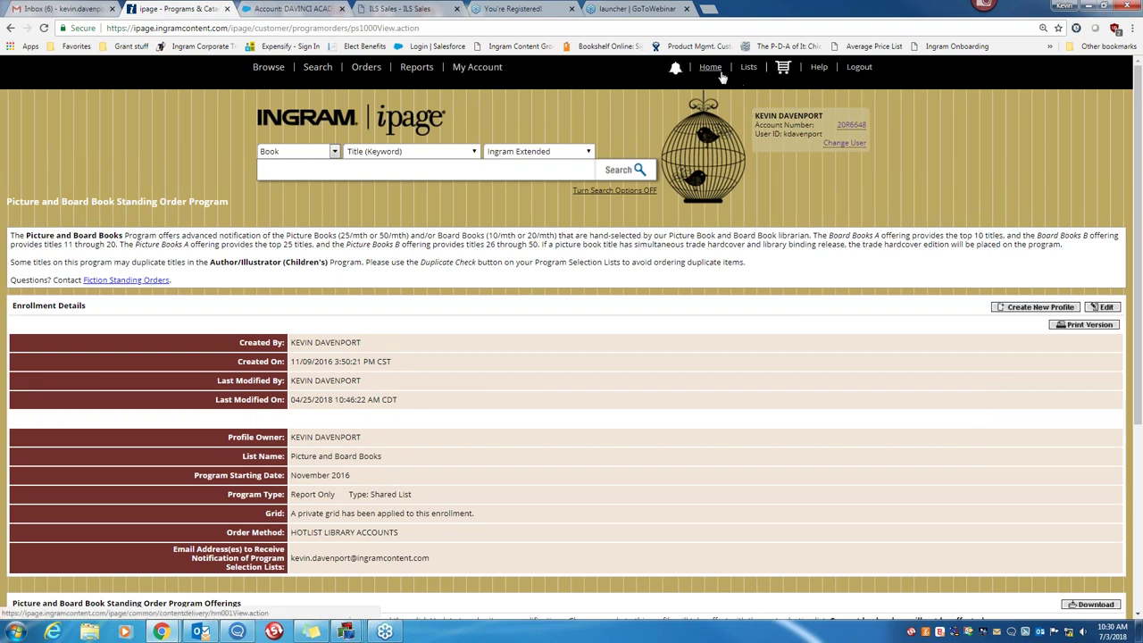
{"action": "scroll", "coordinate": [670, 404], "scroll_direction": "down", "scroll_amount": 3}
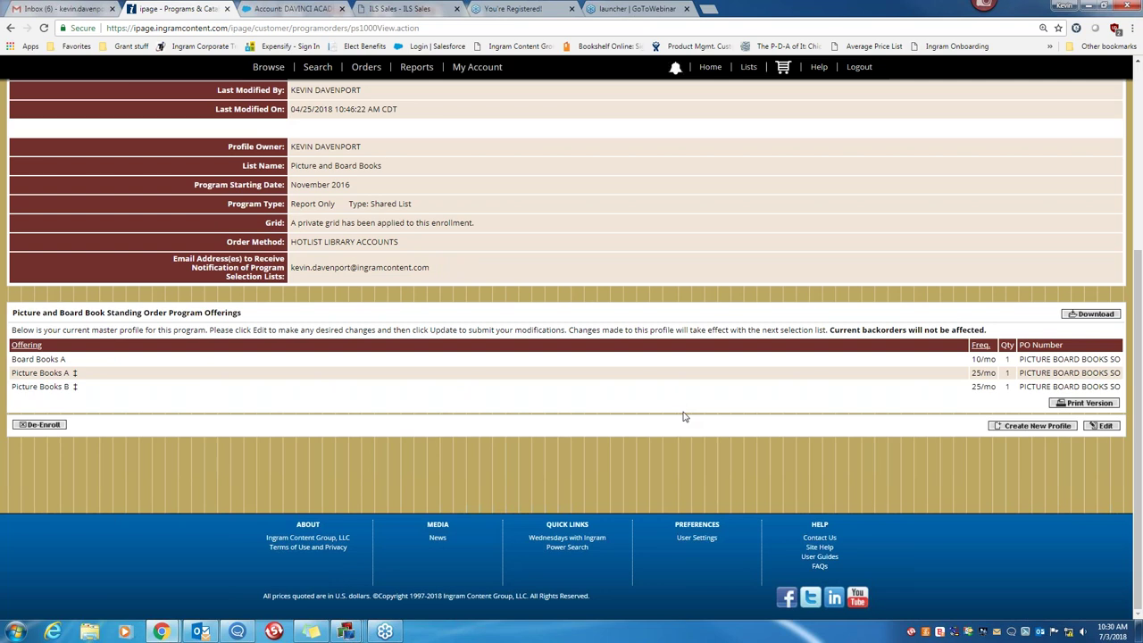
{"action": "scroll", "coordinate": [591, 396], "scroll_direction": "up", "scroll_amount": 3}
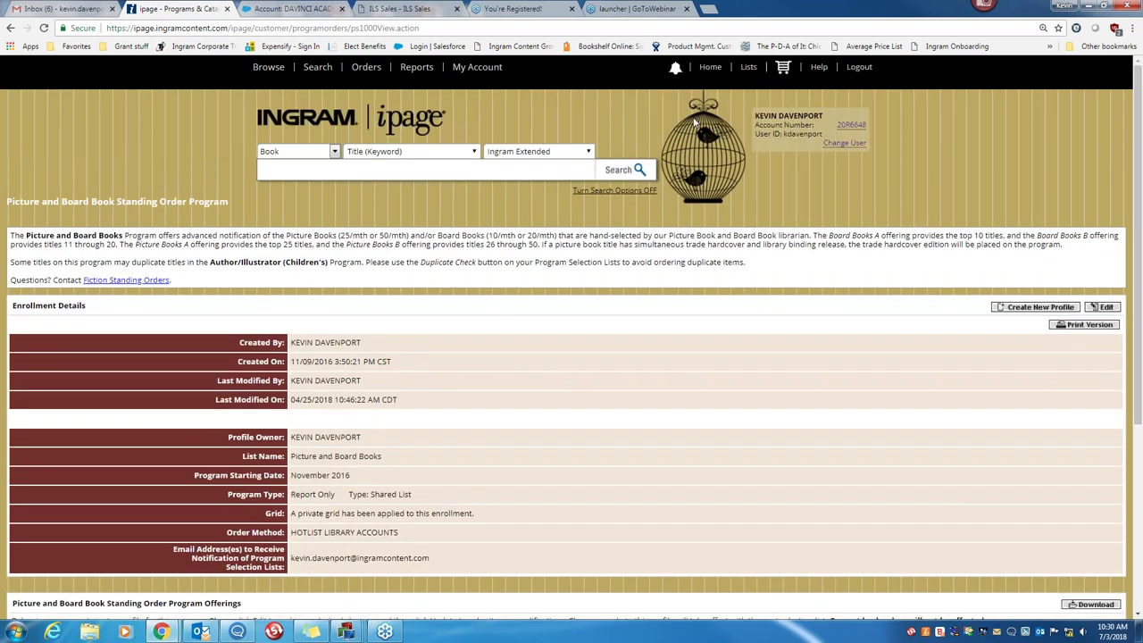
Open the selection lists and look over the lists in the Active folder.
{"action": "left_click", "coordinate": [748, 69]}
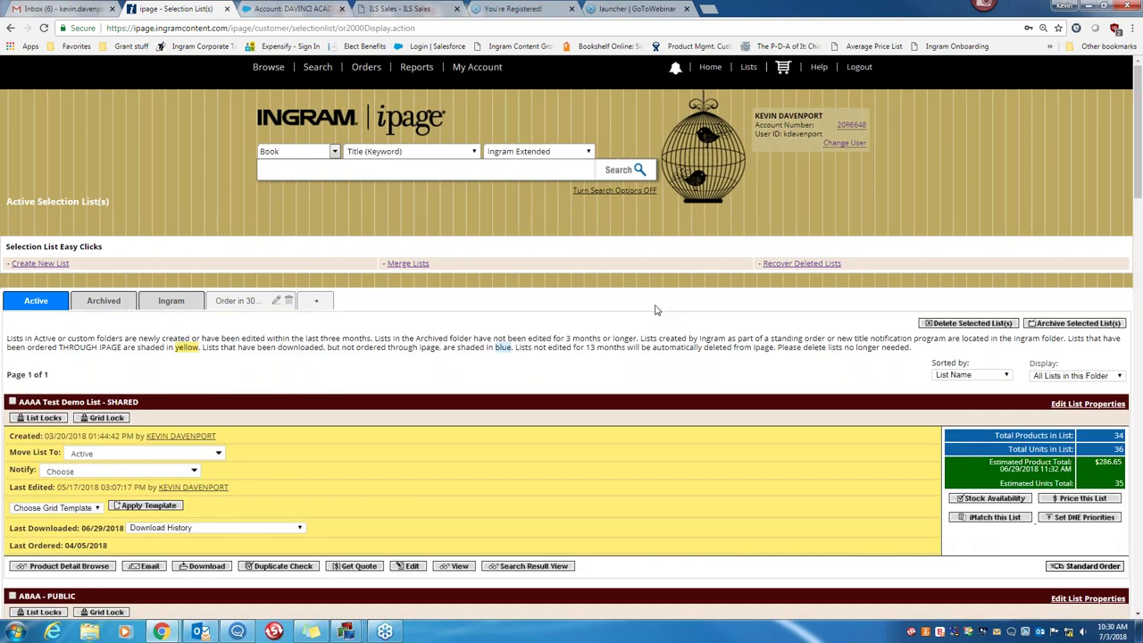
{"action": "scroll", "coordinate": [654, 310], "scroll_direction": "down", "scroll_amount": 3}
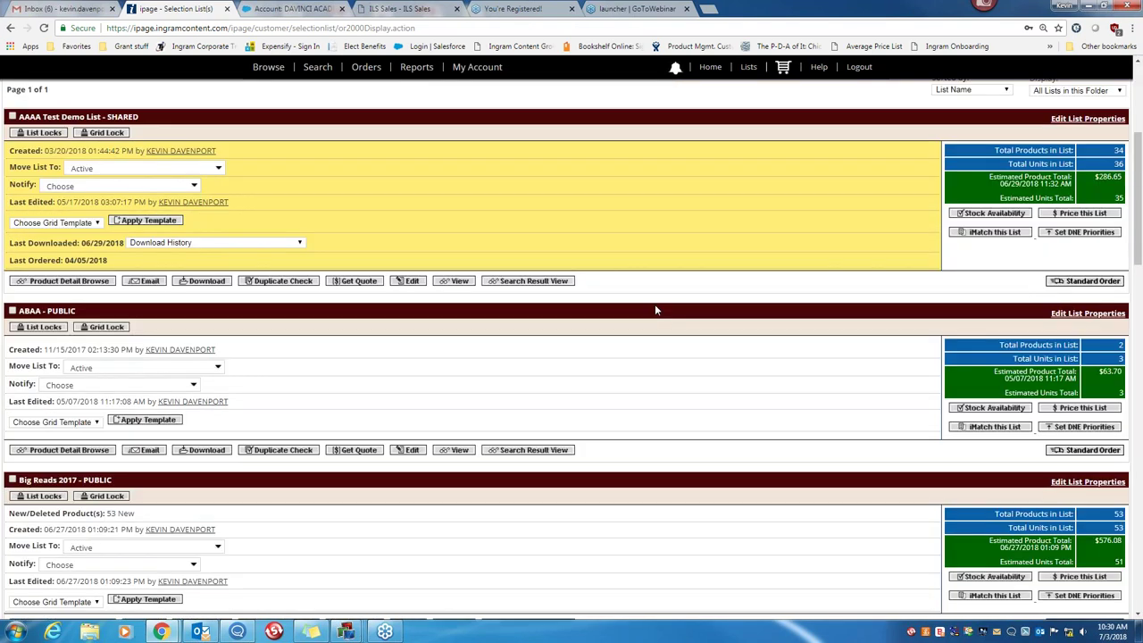
{"action": "scroll", "coordinate": [559, 310], "scroll_direction": "up", "scroll_amount": 2}
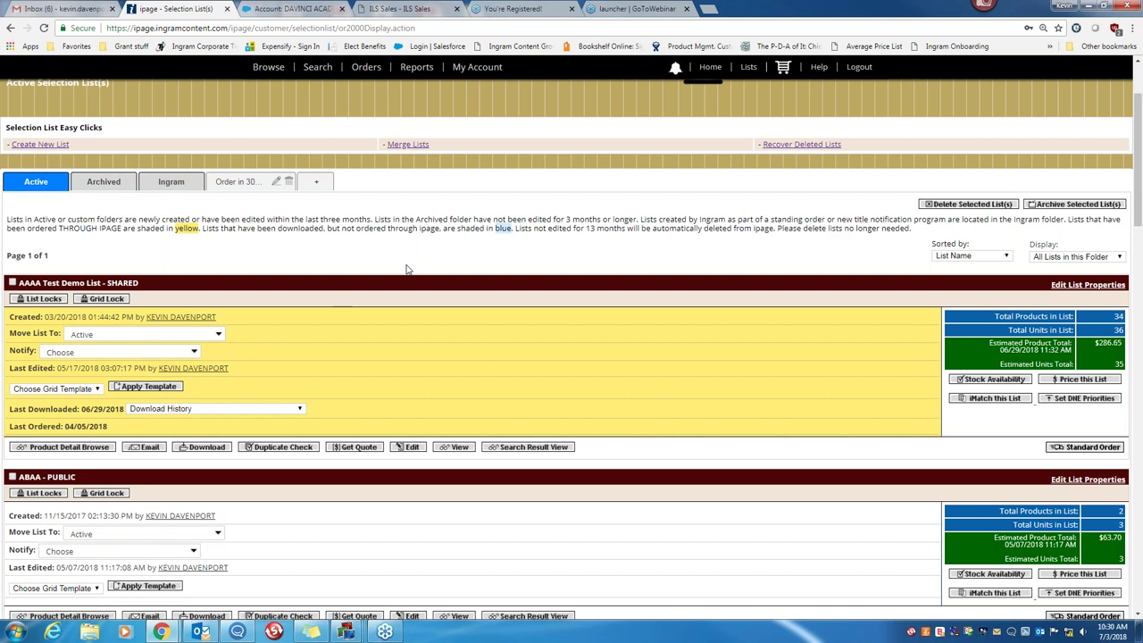
{"action": "scroll", "coordinate": [760, 83], "scroll_direction": "up", "scroll_amount": 1}
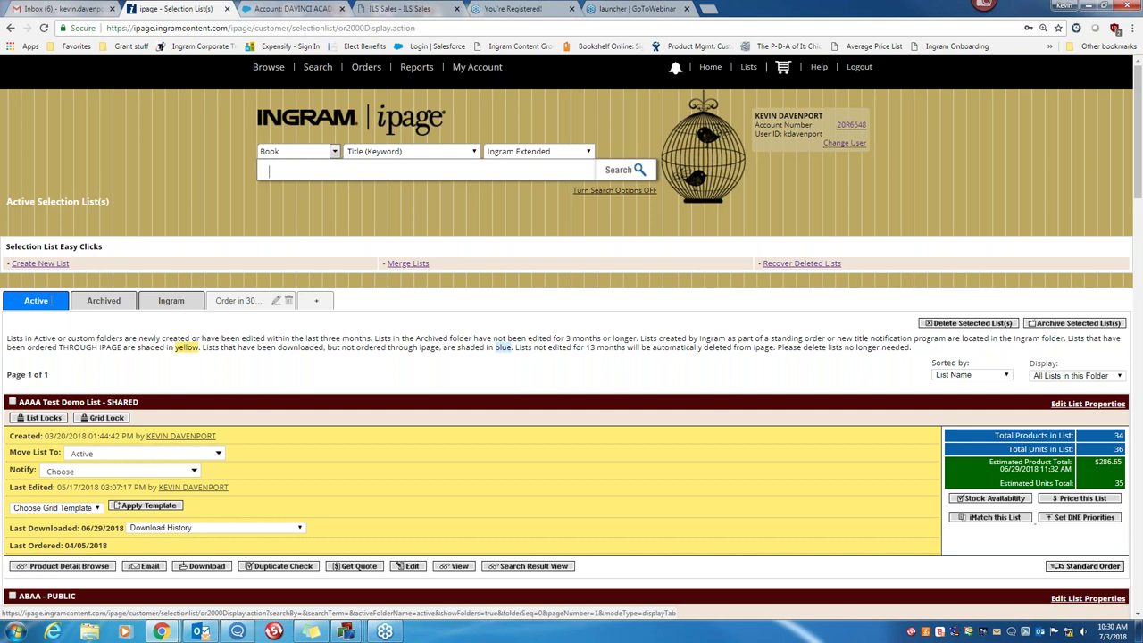
Show the lists in the Ingram folder and find the Picture and Board Books 05/01/2018 list.
{"action": "left_click", "coordinate": [178, 304]}
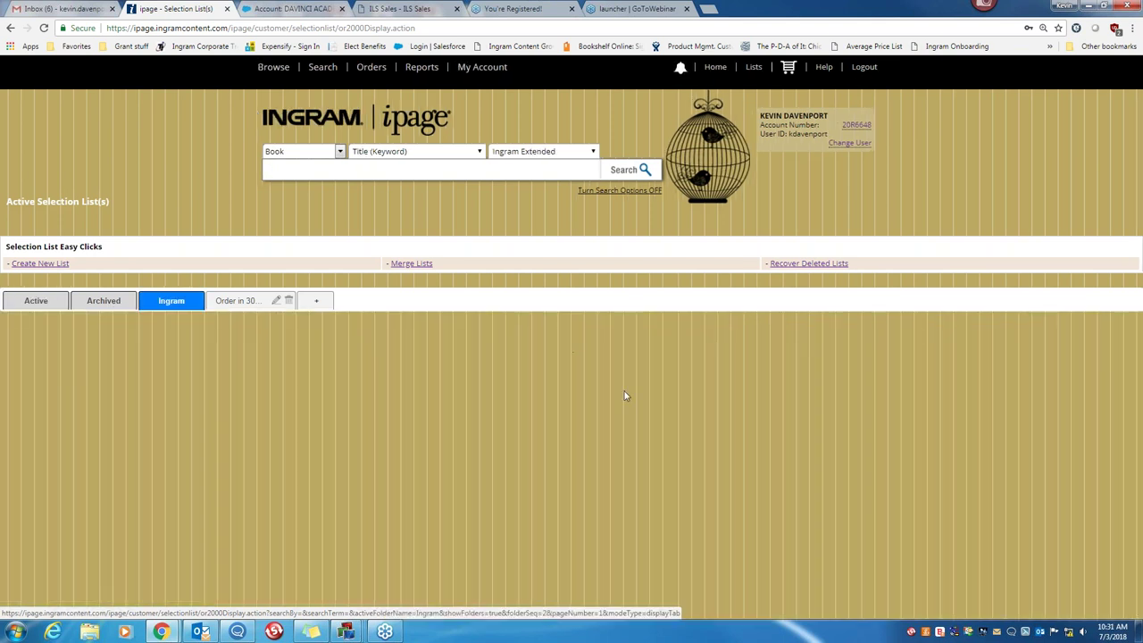
{"action": "scroll", "coordinate": [510, 408], "scroll_direction": "down", "scroll_amount": 1}
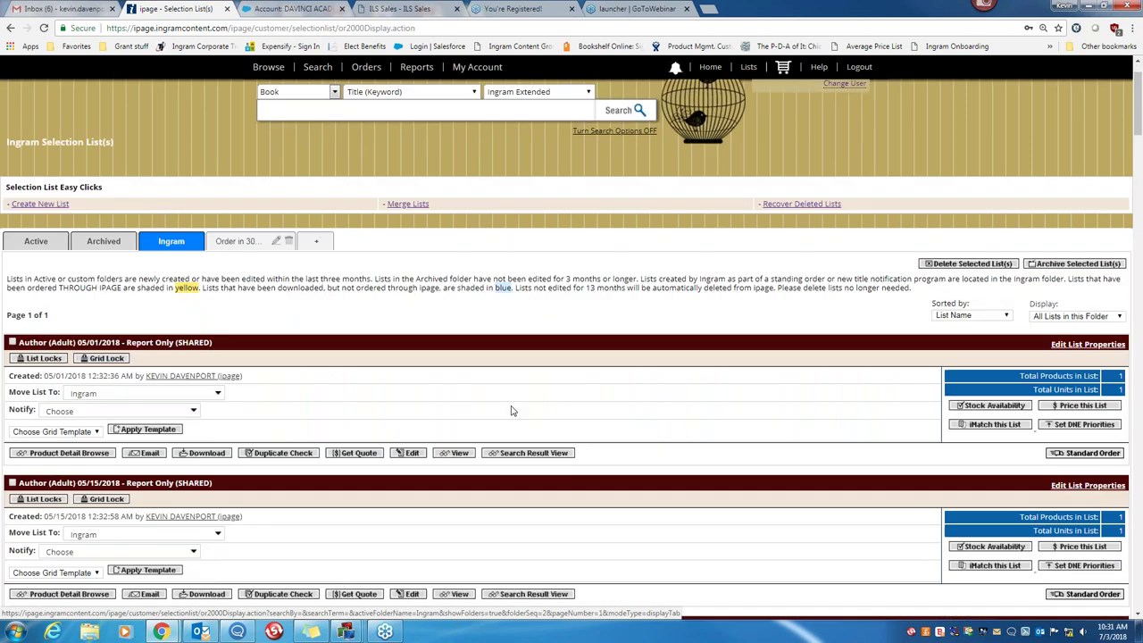
{"action": "scroll", "coordinate": [514, 405], "scroll_direction": "down", "scroll_amount": 5}
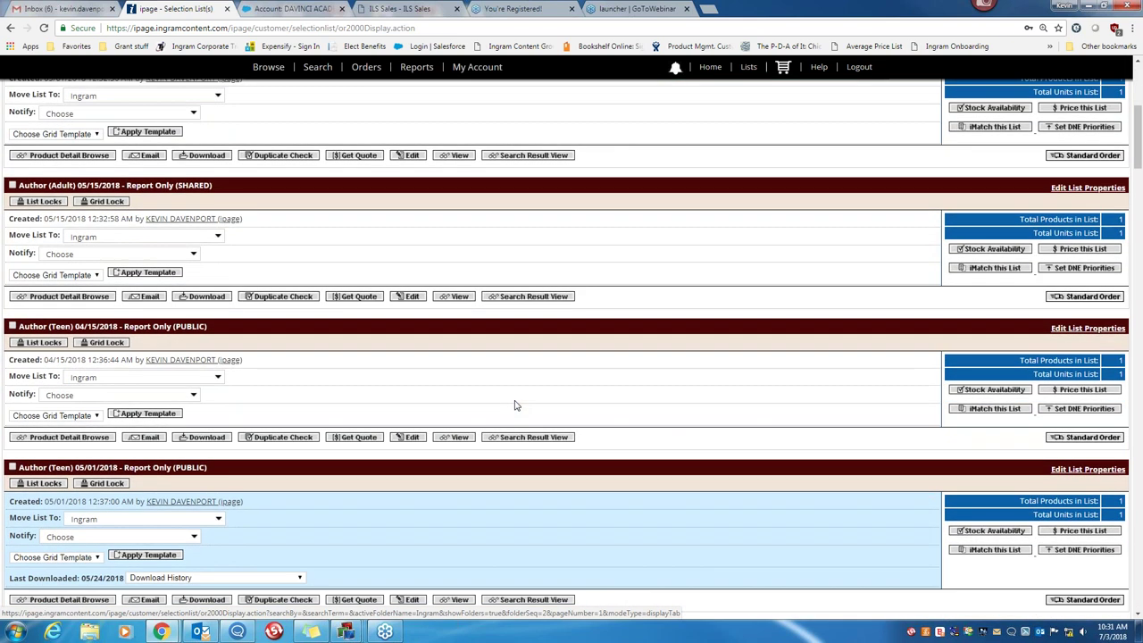
{"action": "scroll", "coordinate": [514, 406], "scroll_direction": "down", "scroll_amount": 6}
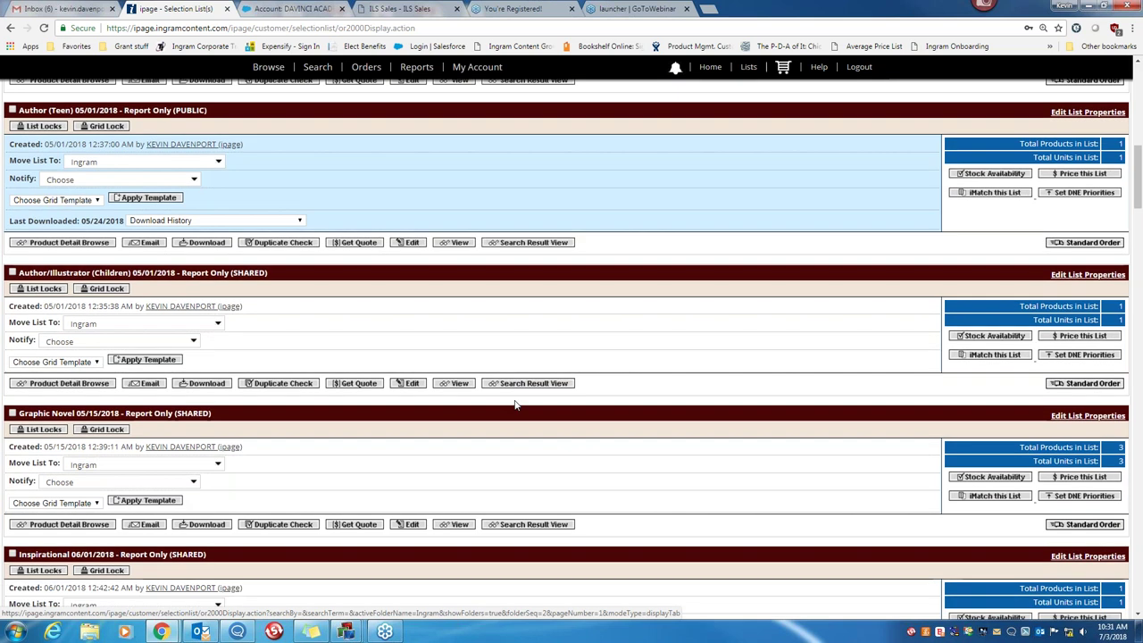
{"action": "scroll", "coordinate": [514, 406], "scroll_direction": "down", "scroll_amount": 2}
{"action": "scroll", "coordinate": [499, 414], "scroll_direction": "down", "scroll_amount": 3}
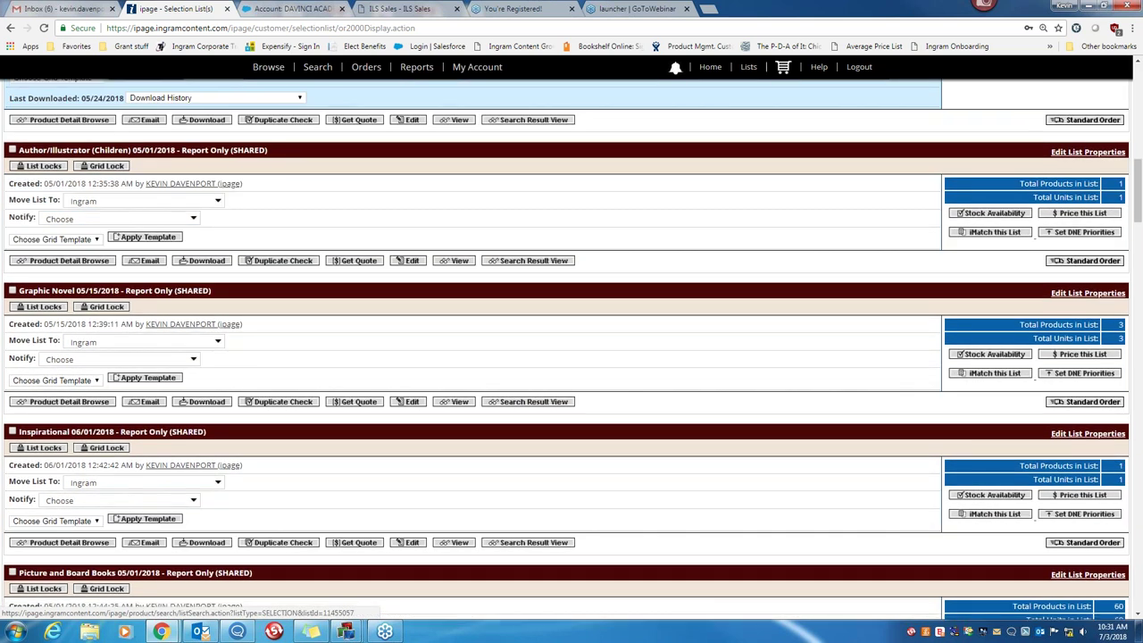
{"action": "scroll", "coordinate": [499, 415], "scroll_direction": "down", "scroll_amount": 1}
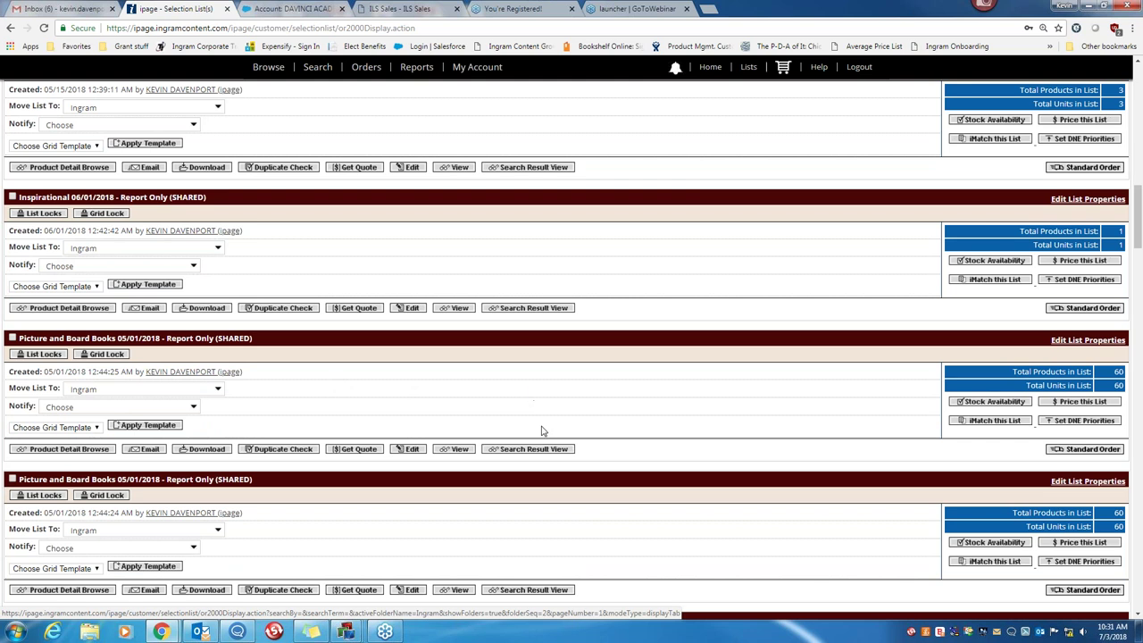
Open the first Picture and Board Books 05/01/2018 list in Search Result View and examine its titles and list options.
{"action": "left_click", "coordinate": [527, 449]}
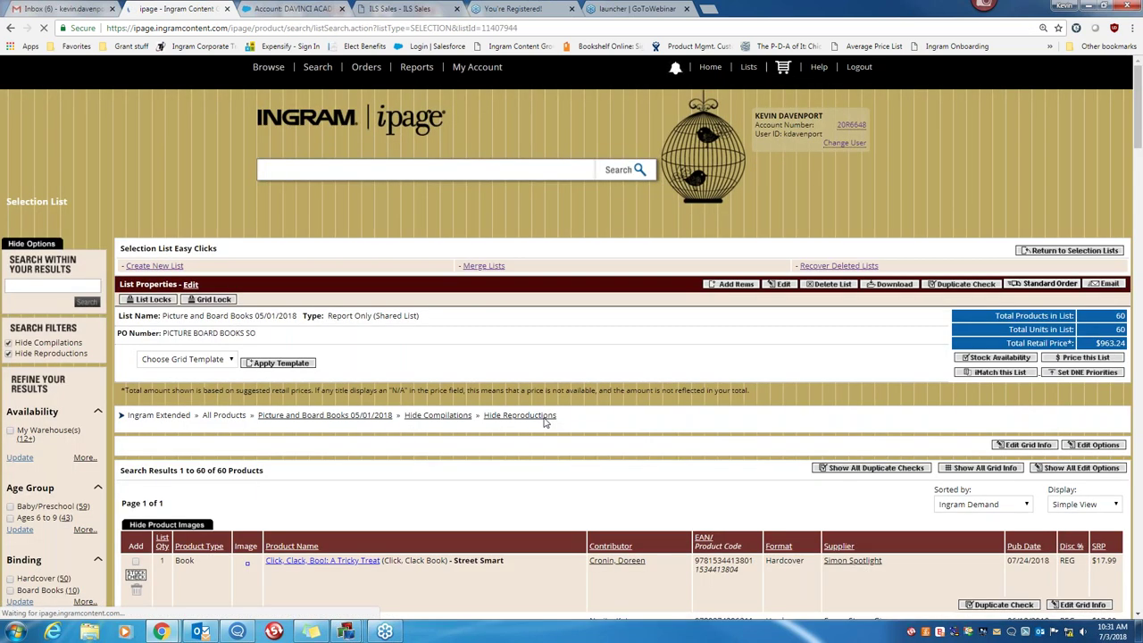
{"action": "scroll", "coordinate": [546, 422], "scroll_direction": "down", "scroll_amount": 5}
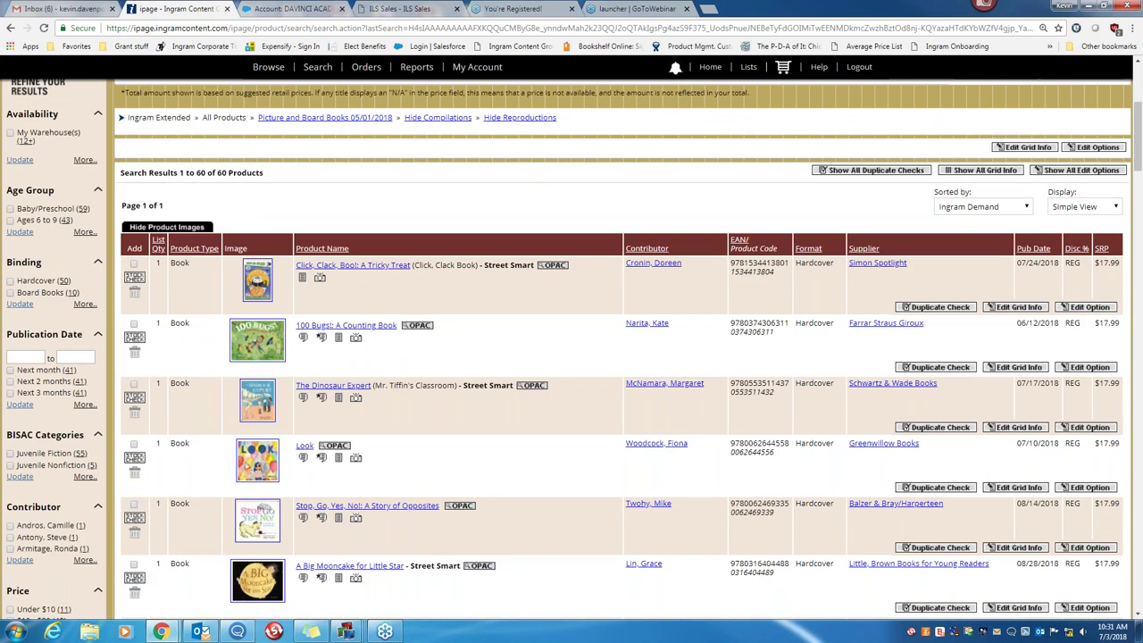
{"action": "scroll", "coordinate": [1034, 218], "scroll_direction": "down", "scroll_amount": 2}
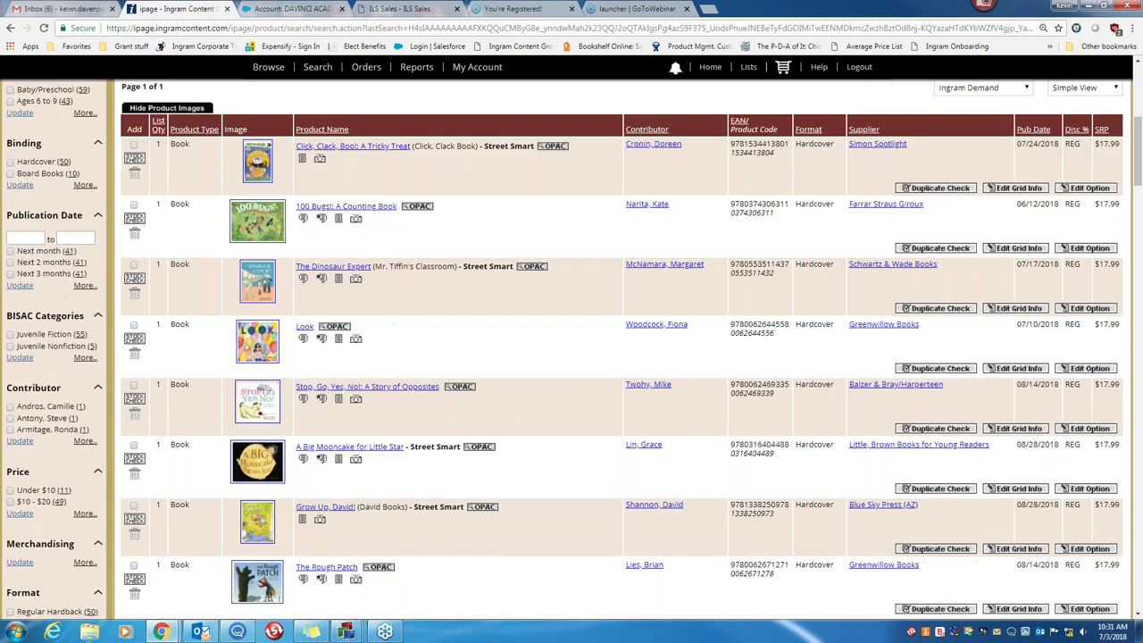
{"action": "scroll", "coordinate": [1034, 219], "scroll_direction": "down", "scroll_amount": 2}
{"action": "scroll", "coordinate": [1033, 219], "scroll_direction": "down", "scroll_amount": 3}
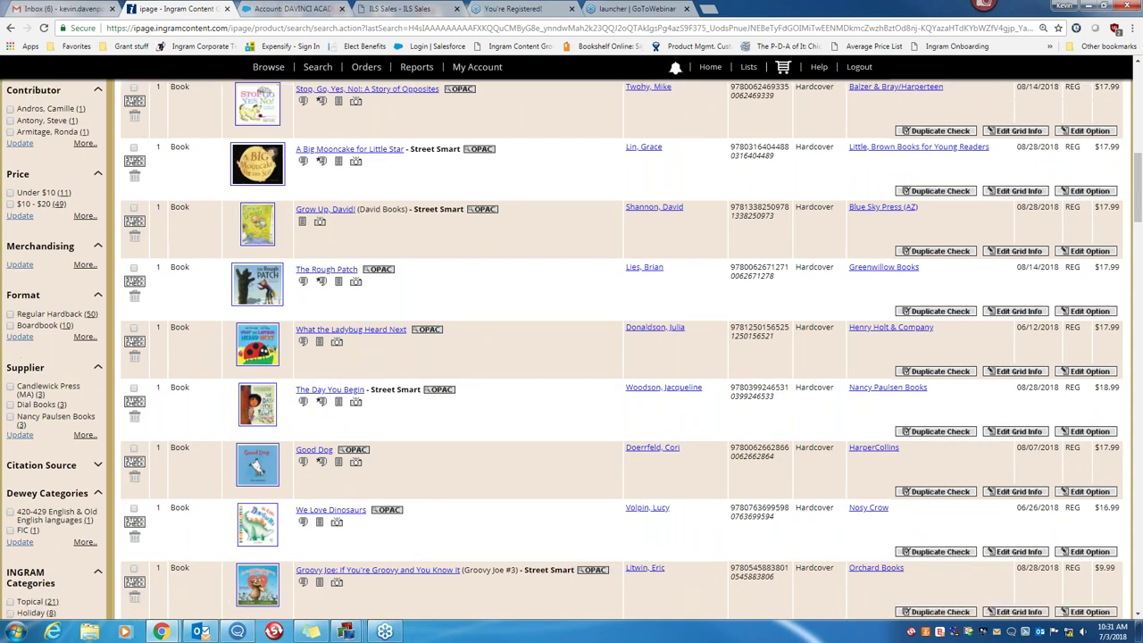
{"action": "scroll", "coordinate": [622, 350], "scroll_direction": "down", "scroll_amount": 2}
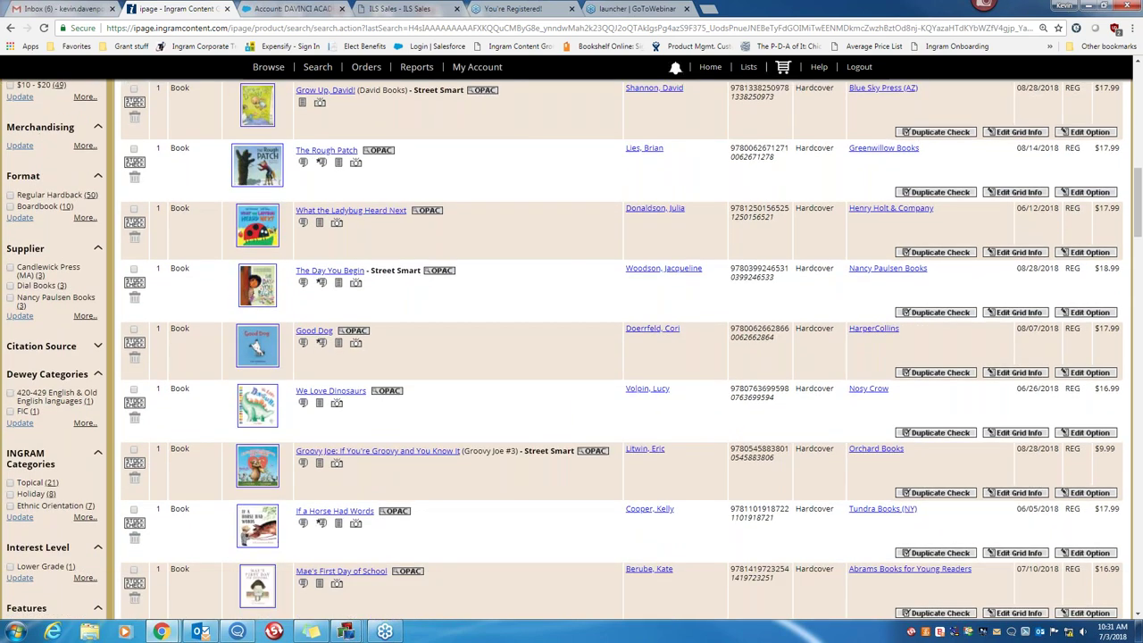
{"action": "scroll", "coordinate": [500, 436], "scroll_direction": "up", "scroll_amount": 10}
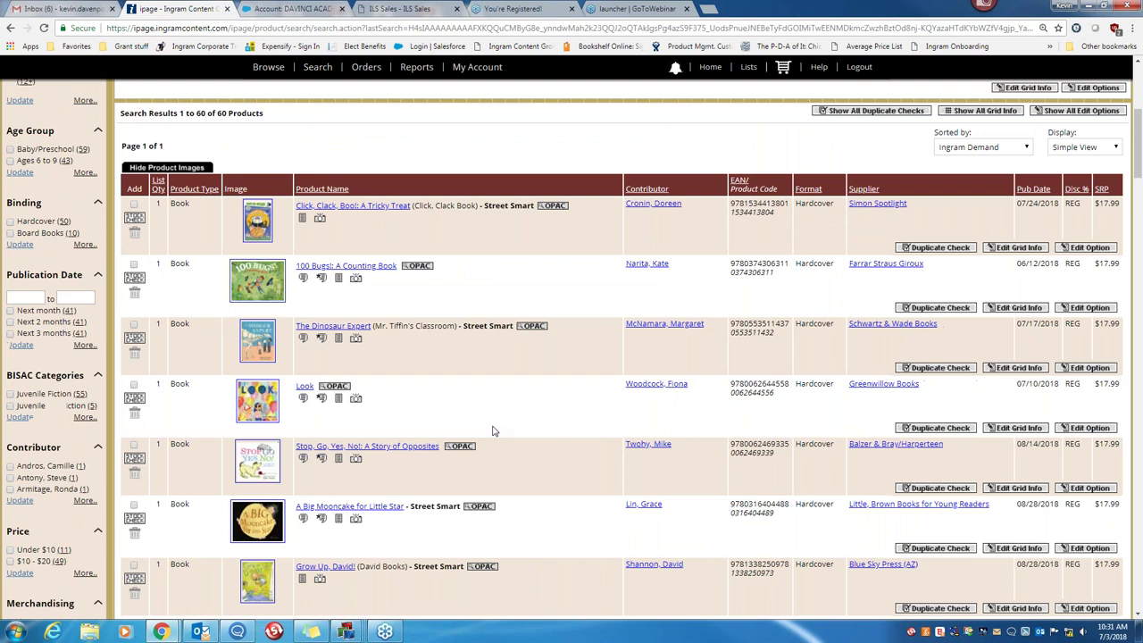
{"action": "scroll", "coordinate": [491, 438], "scroll_direction": "up", "scroll_amount": 1}
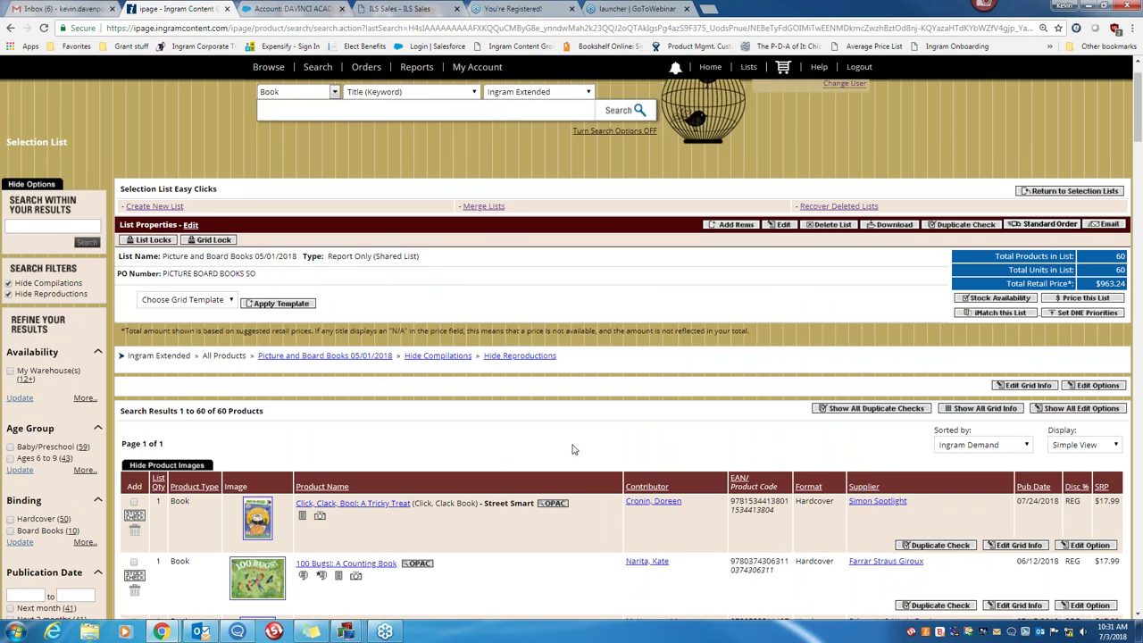
{"action": "scroll", "coordinate": [573, 449], "scroll_direction": "down", "scroll_amount": 3}
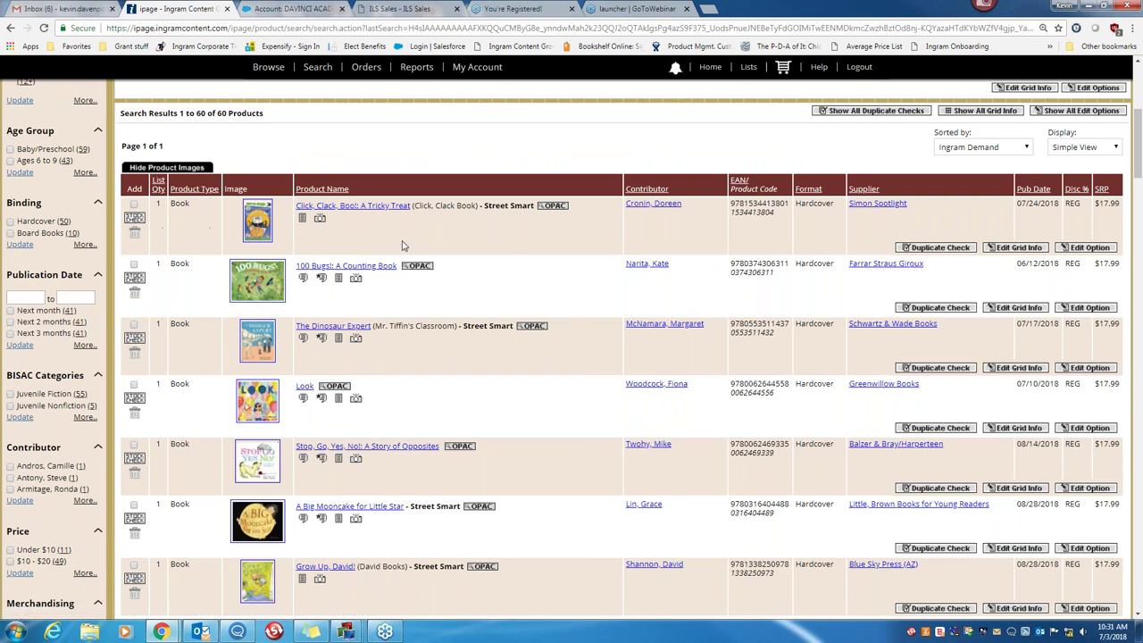
{"action": "scroll", "coordinate": [402, 245], "scroll_direction": "up", "scroll_amount": 2}
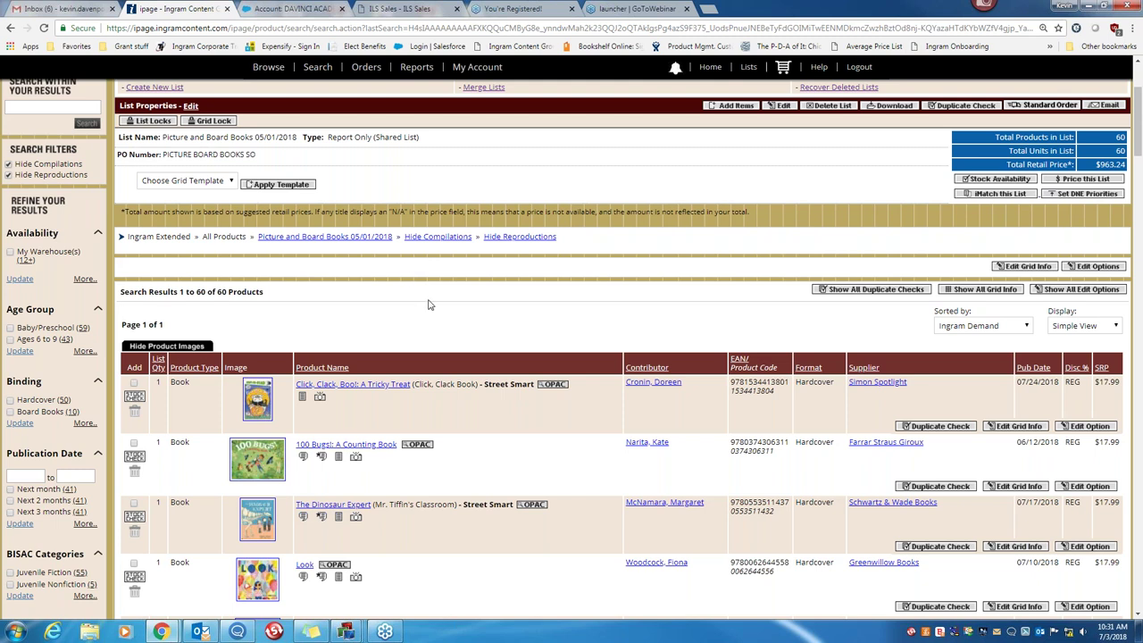
Select the titles Poor Little Rabbit, Ben and the Scaredy-Dog, and Bone Soup: A Spooky, Tasty Tale in the list.
{"action": "scroll", "coordinate": [427, 304], "scroll_direction": "down", "scroll_amount": 6}
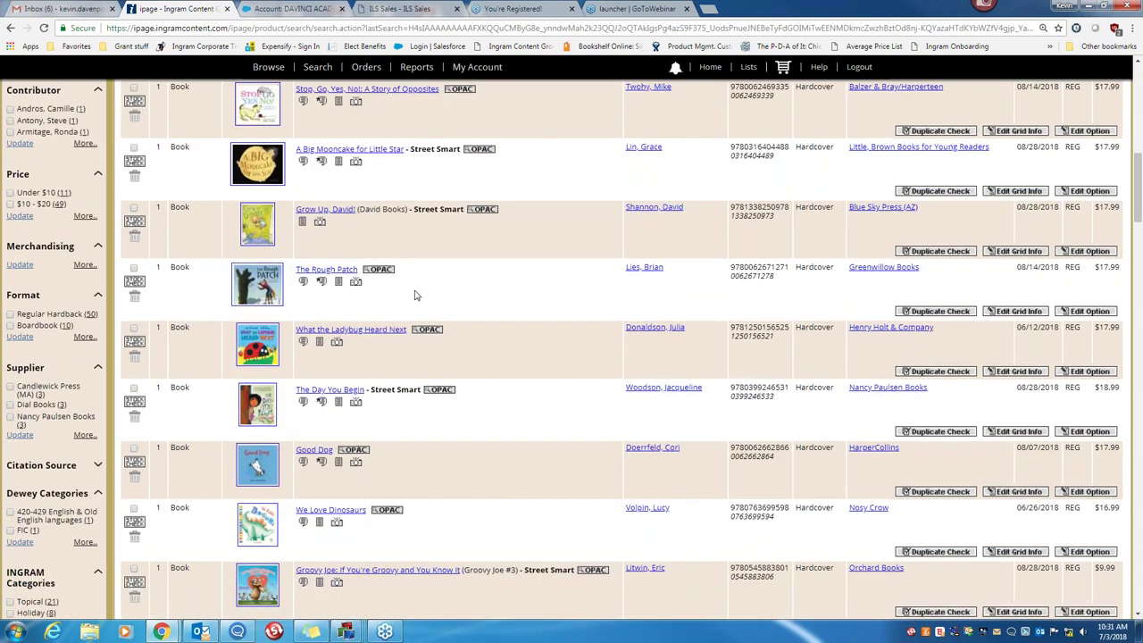
{"action": "scroll", "coordinate": [416, 297], "scroll_direction": "down", "scroll_amount": 8}
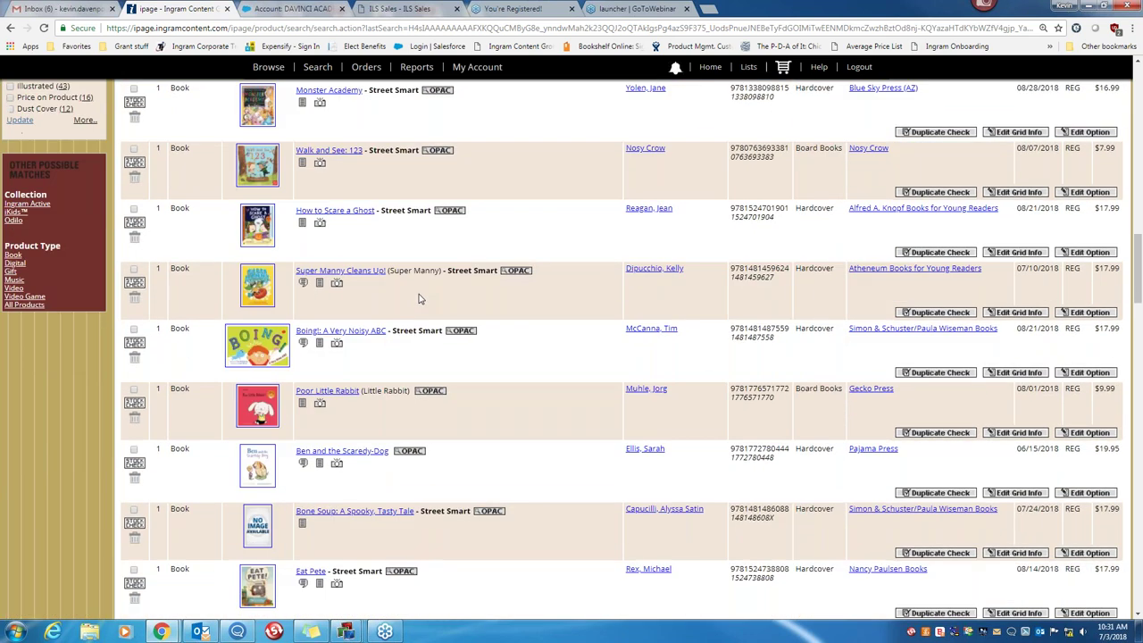
{"action": "scroll", "coordinate": [420, 298], "scroll_direction": "down", "scroll_amount": 1}
{"action": "left_click", "coordinate": [134, 336]}
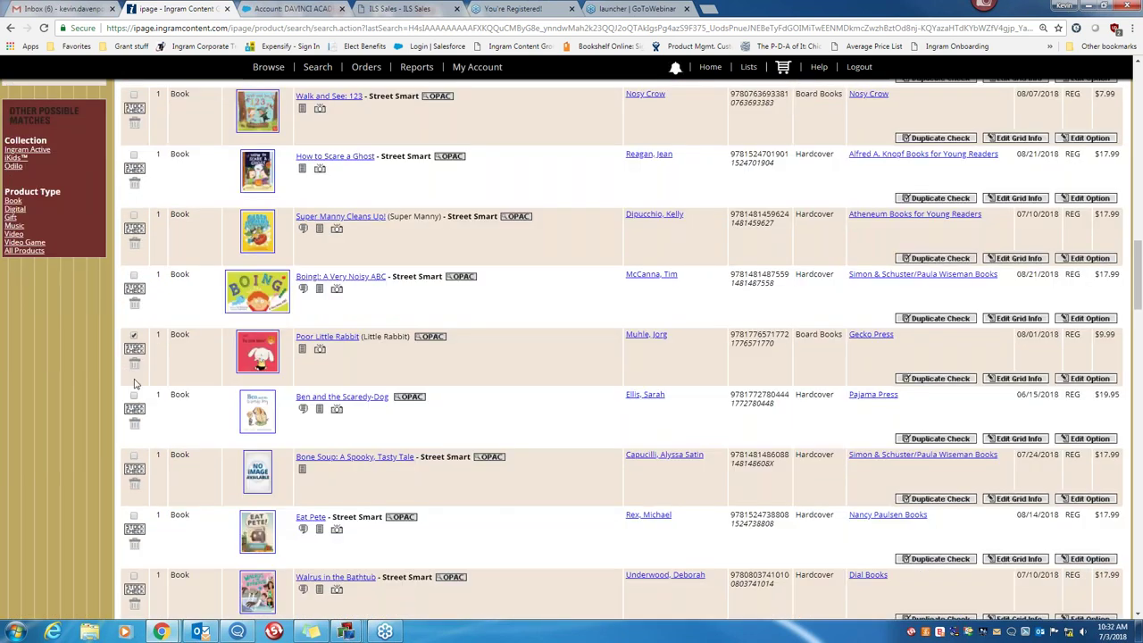
{"action": "left_click", "coordinate": [134, 395]}
{"action": "left_click", "coordinate": [134, 456]}
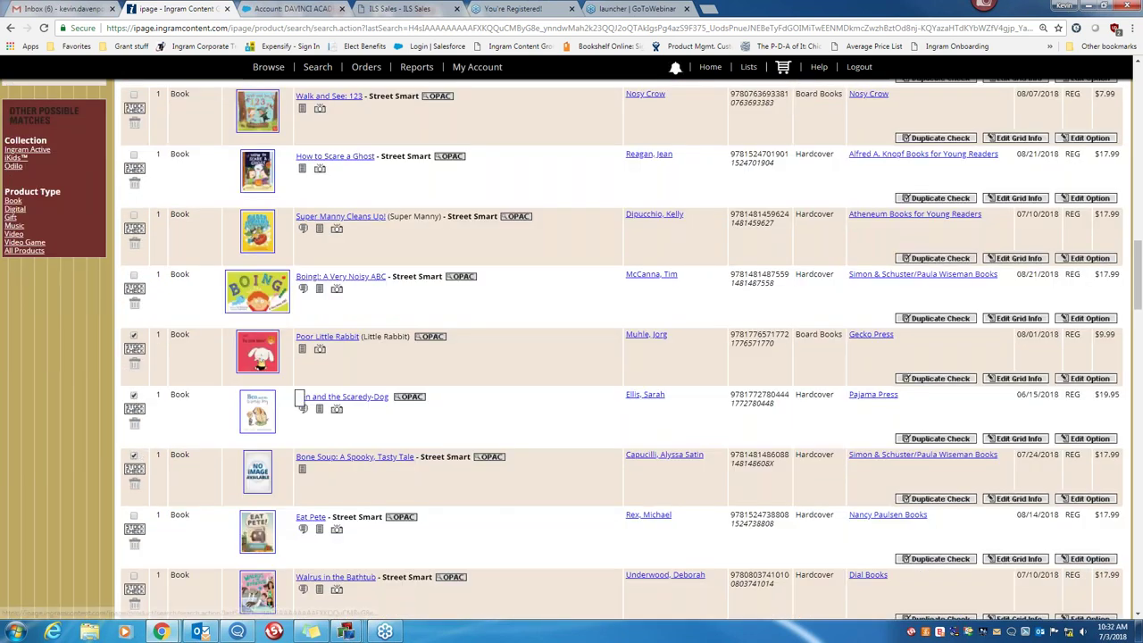
Look over the choices for adding the selected titles to a selection list in the List/Order Options.
{"action": "mouse_move", "coordinate": [300, 398]}
{"action": "scroll", "coordinate": [420, 393], "scroll_direction": "down", "scroll_amount": 15}
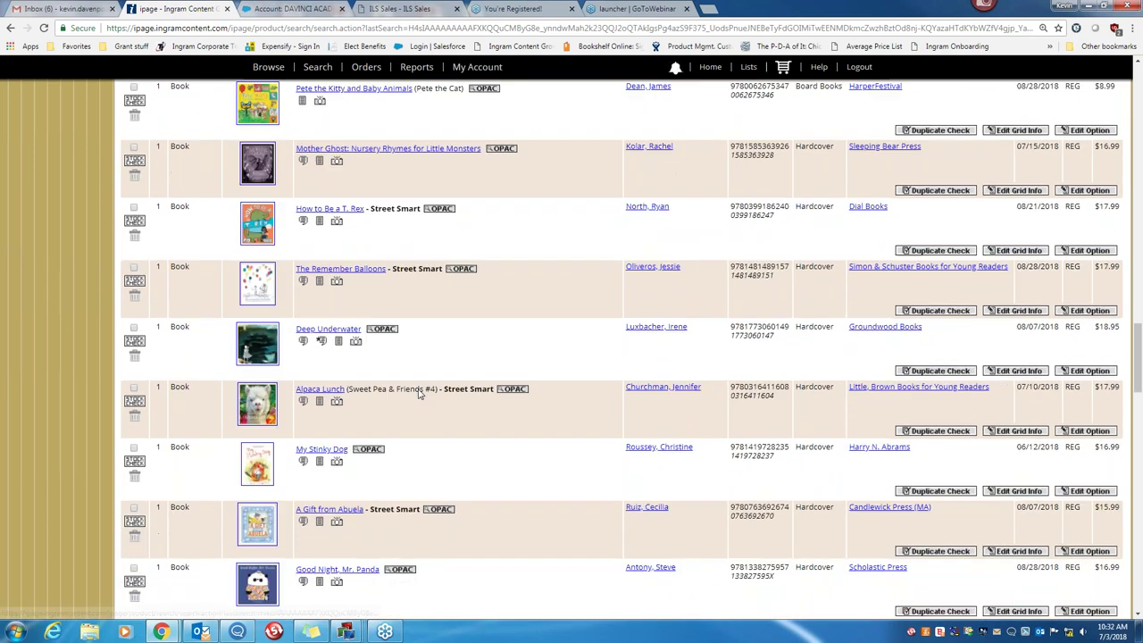
{"action": "scroll", "coordinate": [420, 393], "scroll_direction": "down", "scroll_amount": 20}
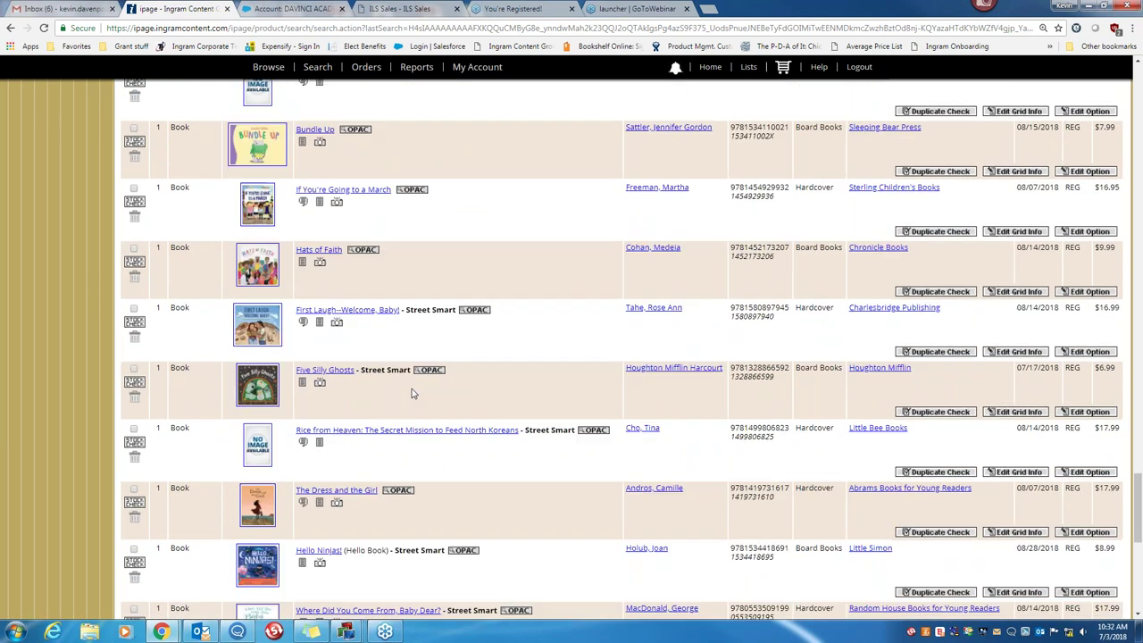
{"action": "scroll", "coordinate": [412, 393], "scroll_direction": "down", "scroll_amount": 2}
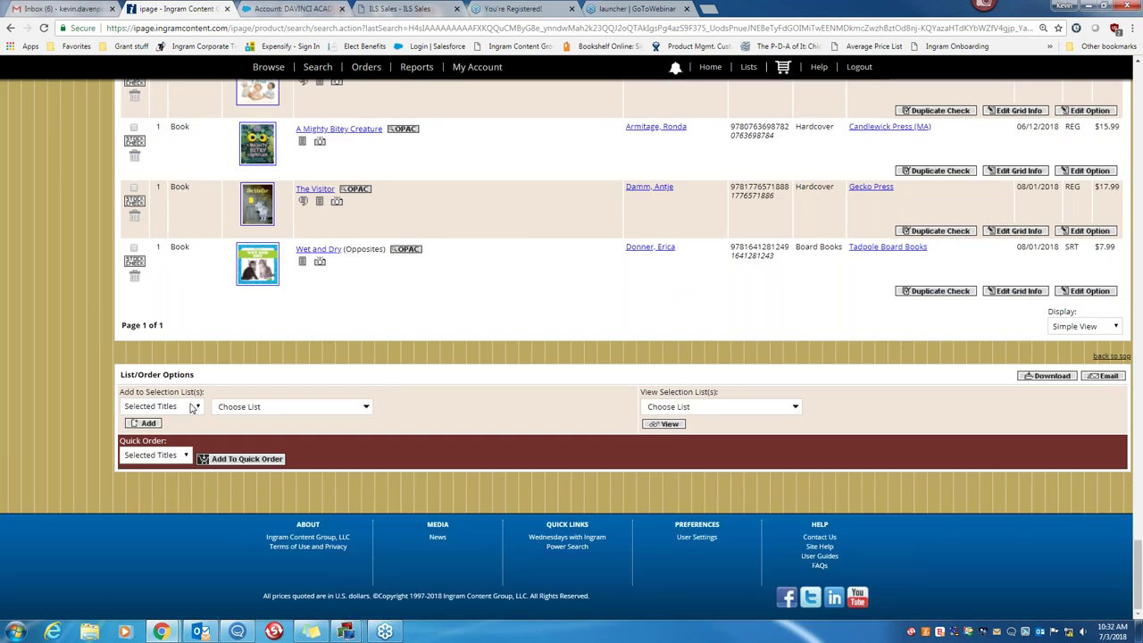
{"action": "left_click", "coordinate": [198, 408]}
{"action": "left_click", "coordinate": [198, 408]}
{"action": "left_click", "coordinate": [366, 408]}
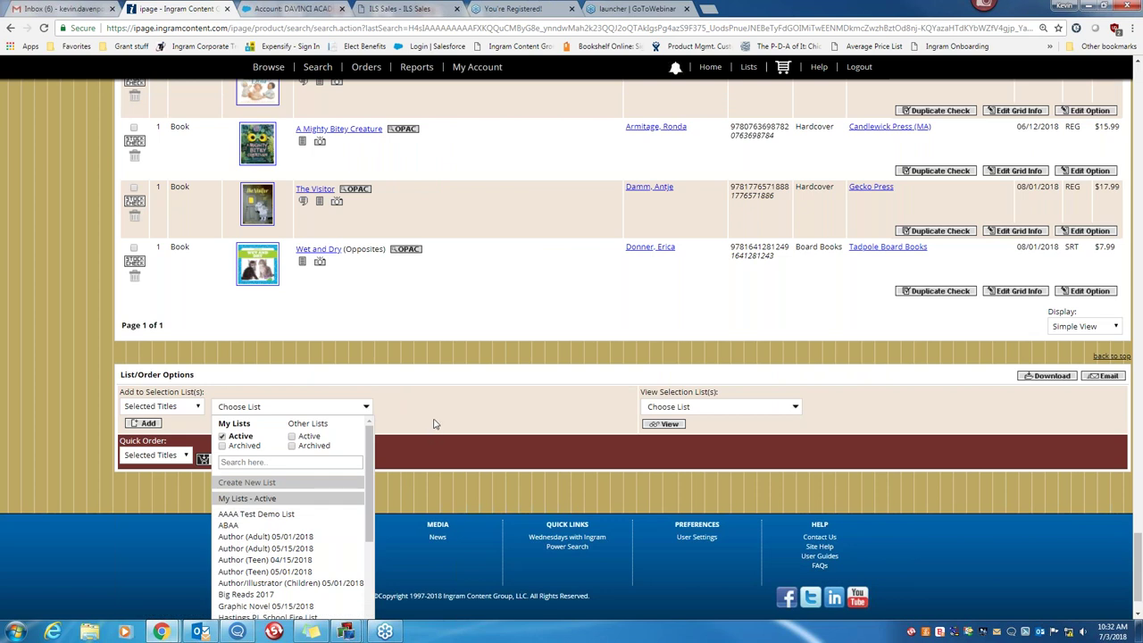
{"action": "left_click", "coordinate": [444, 390]}
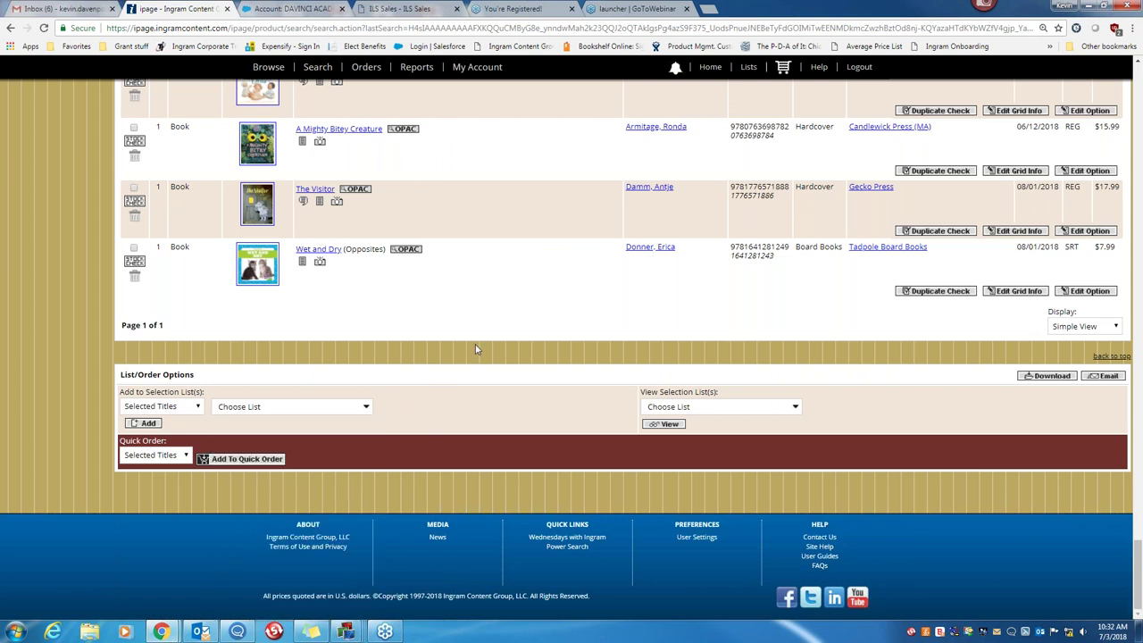
Examine the titles, list properties and search filters of the Picture and Board Books 05/01/2018 list.
{"action": "scroll", "coordinate": [475, 349], "scroll_direction": "up", "scroll_amount": 3}
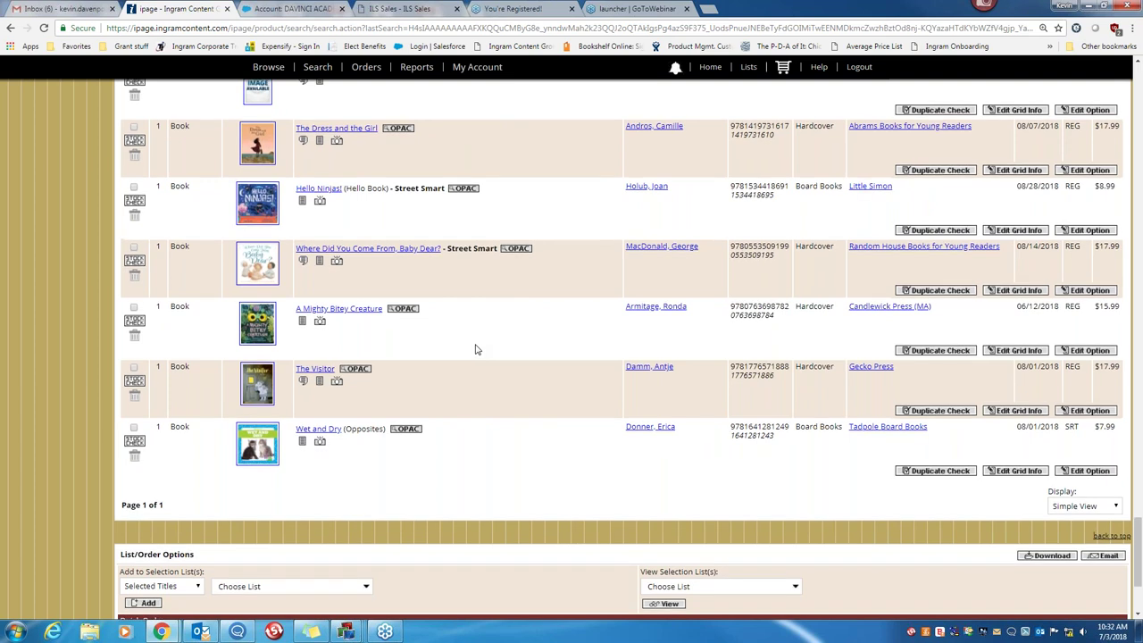
{"action": "scroll", "coordinate": [474, 349], "scroll_direction": "up", "scroll_amount": 10}
{"action": "scroll", "coordinate": [547, 338], "scroll_direction": "up", "scroll_amount": 10}
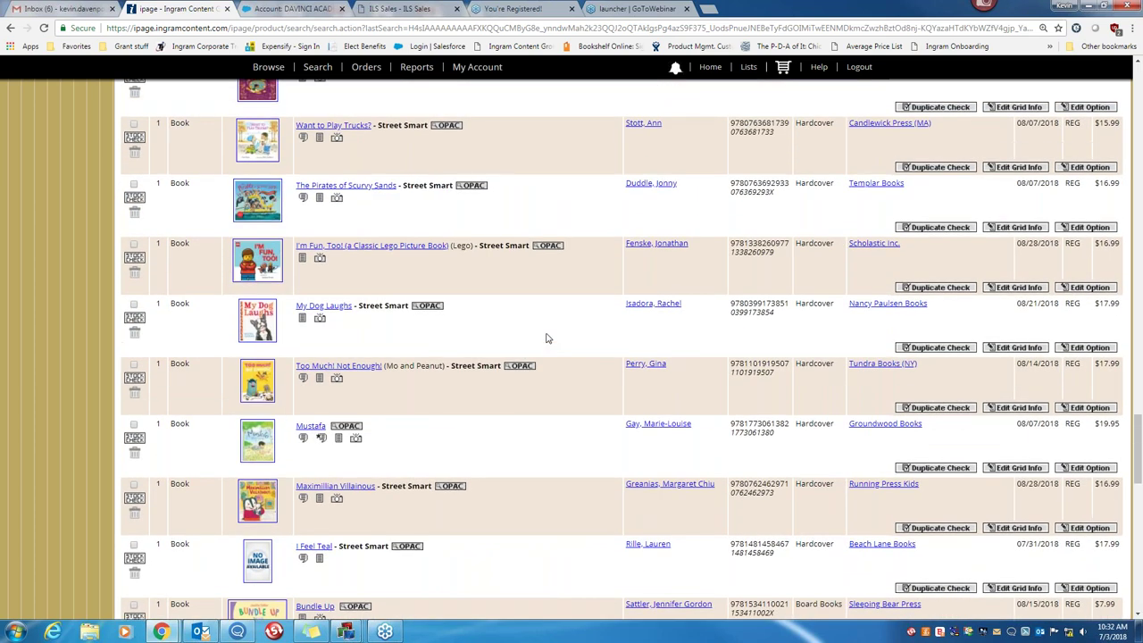
{"action": "scroll", "coordinate": [548, 339], "scroll_direction": "up", "scroll_amount": 10}
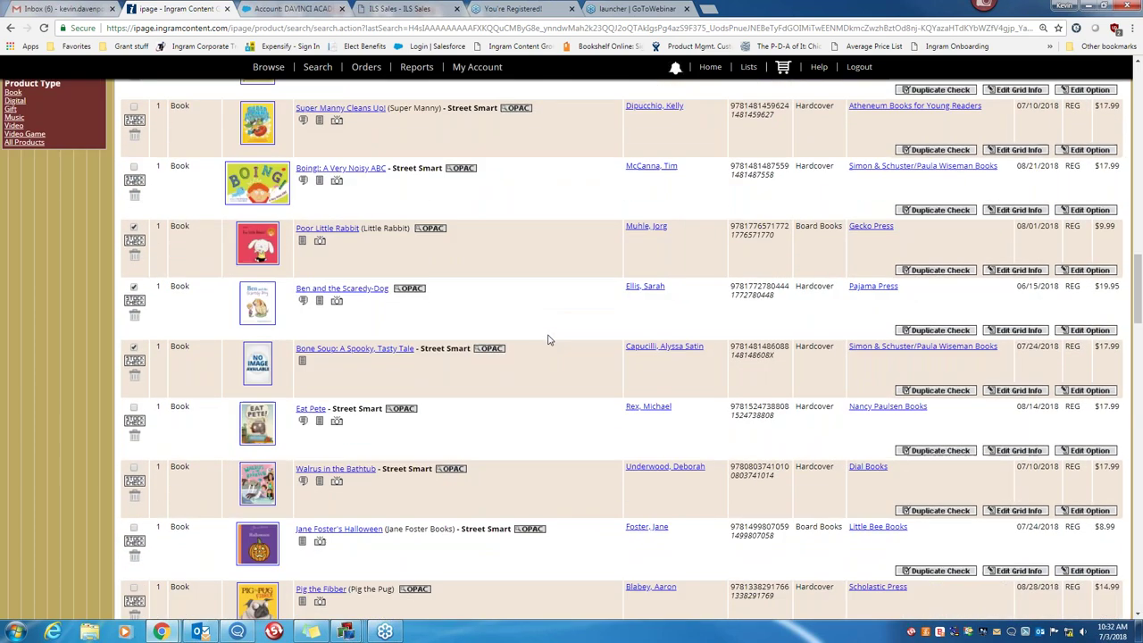
{"action": "scroll", "coordinate": [548, 339], "scroll_direction": "up", "scroll_amount": 10}
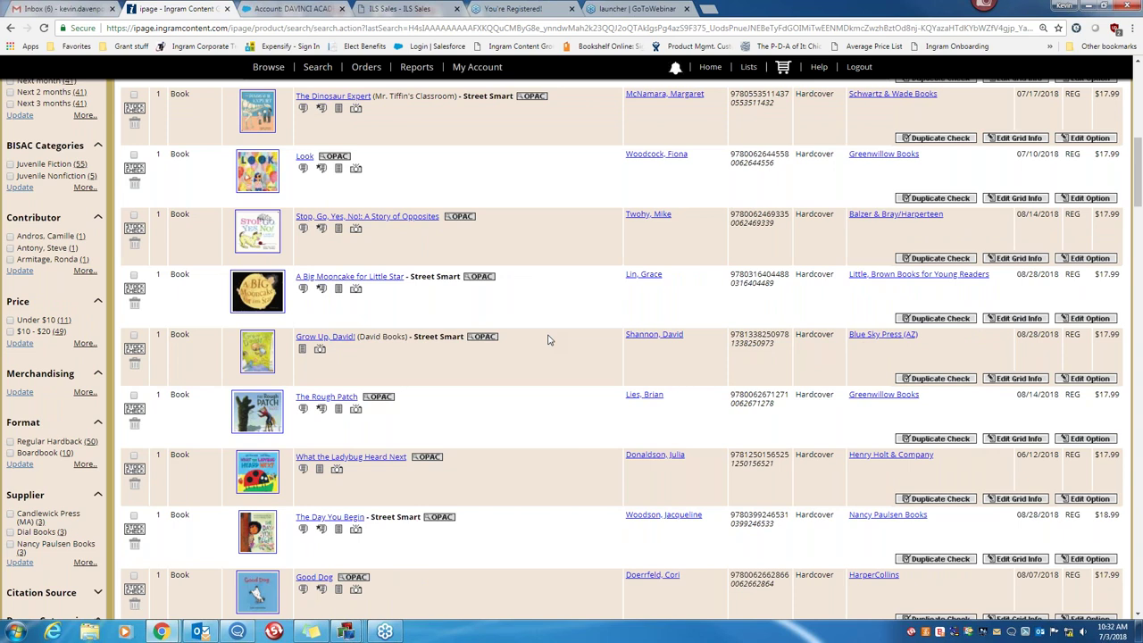
{"action": "scroll", "coordinate": [548, 339], "scroll_direction": "up", "scroll_amount": 3}
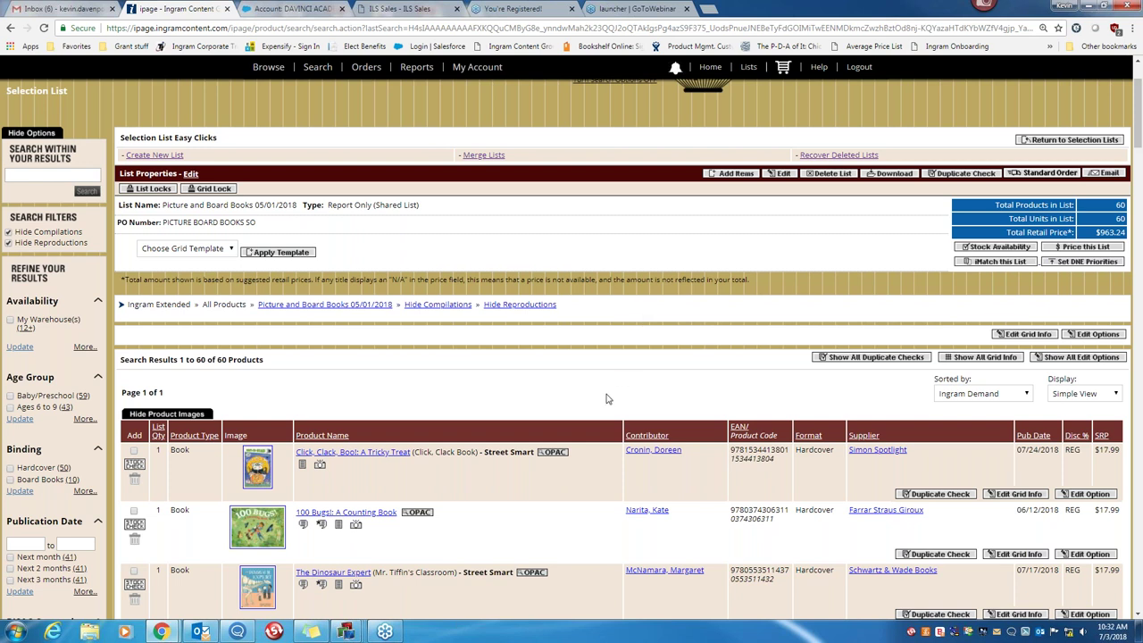
{"action": "scroll", "coordinate": [591, 399], "scroll_direction": "down", "scroll_amount": 2}
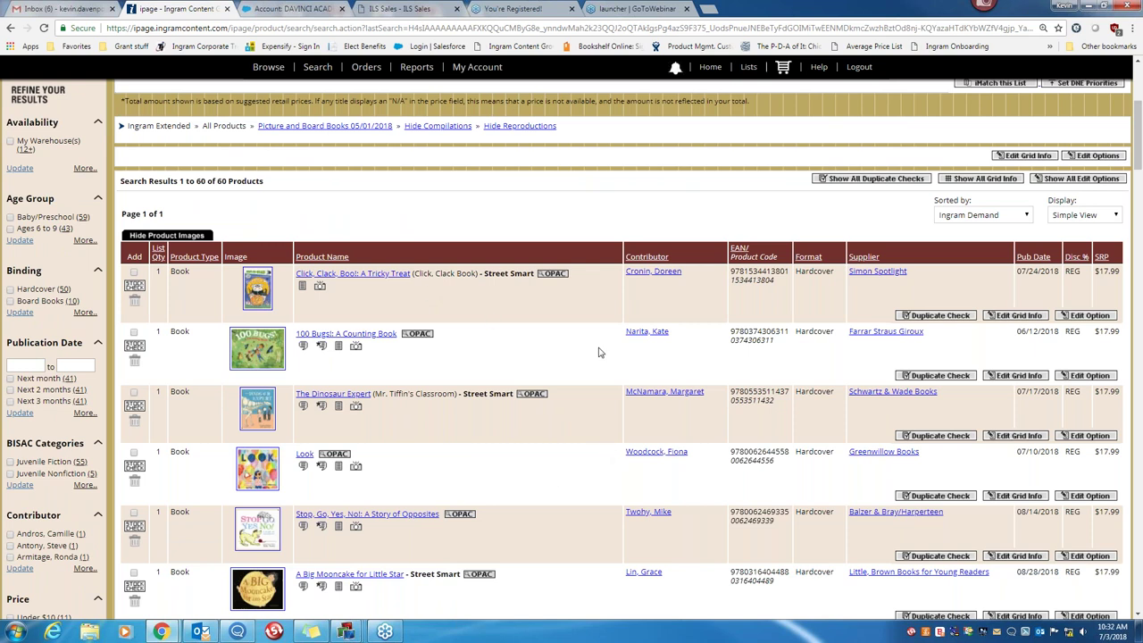
{"action": "scroll", "coordinate": [599, 358], "scroll_direction": "down", "scroll_amount": 2}
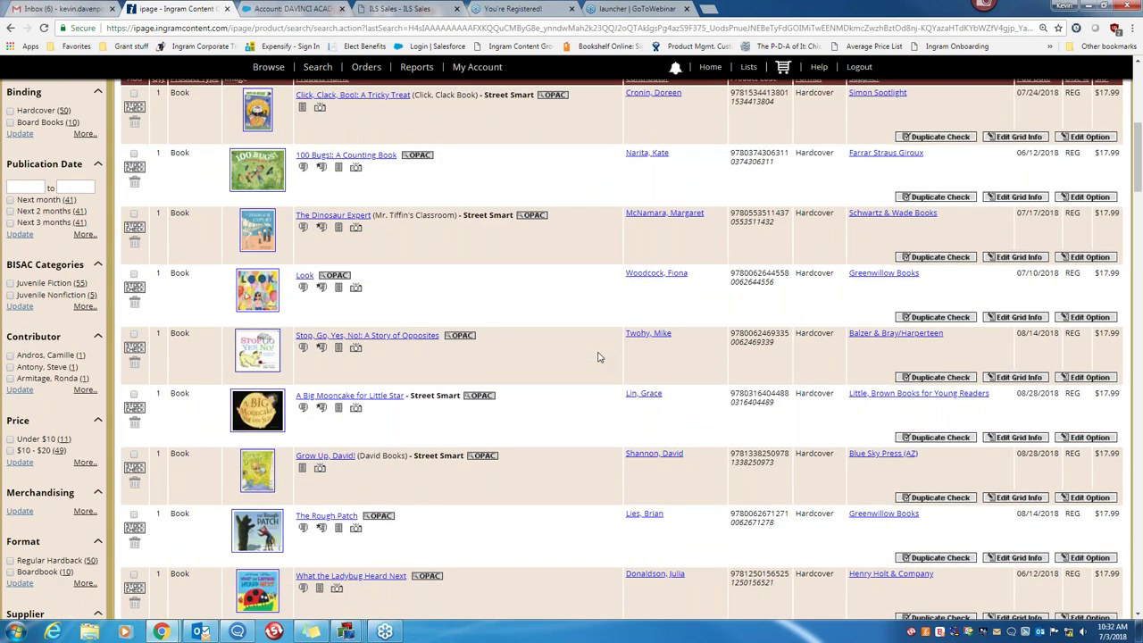
{"action": "scroll", "coordinate": [598, 357], "scroll_direction": "down", "scroll_amount": 3}
{"action": "scroll", "coordinate": [591, 364], "scroll_direction": "down", "scroll_amount": 3}
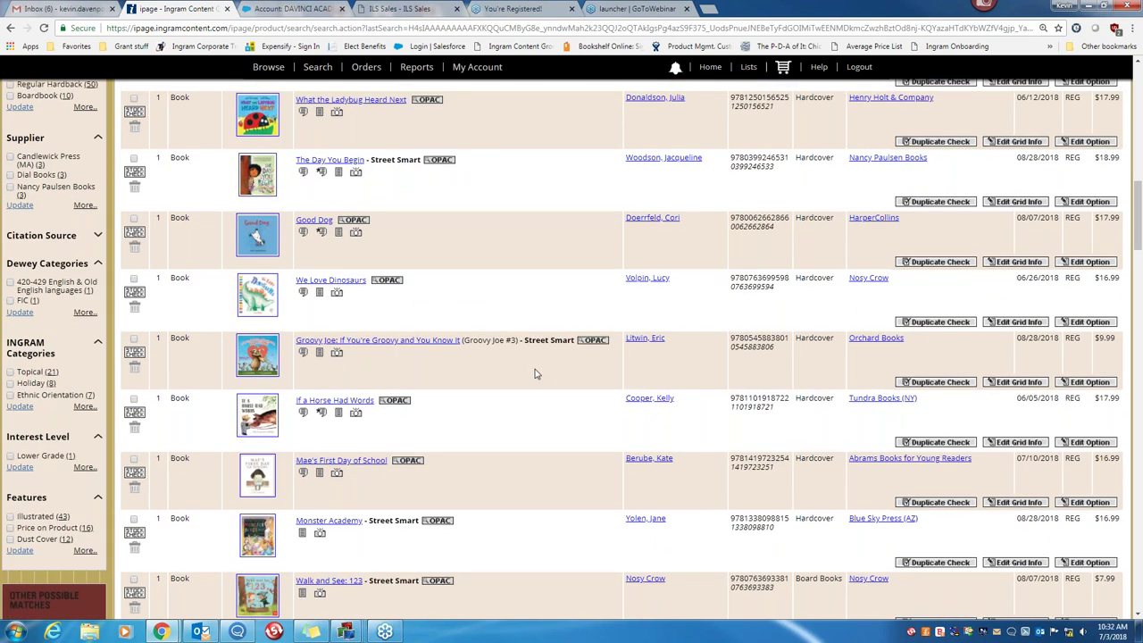
{"action": "scroll", "coordinate": [535, 373], "scroll_direction": "up", "scroll_amount": 3}
{"action": "scroll", "coordinate": [536, 373], "scroll_direction": "up", "scroll_amount": 8}
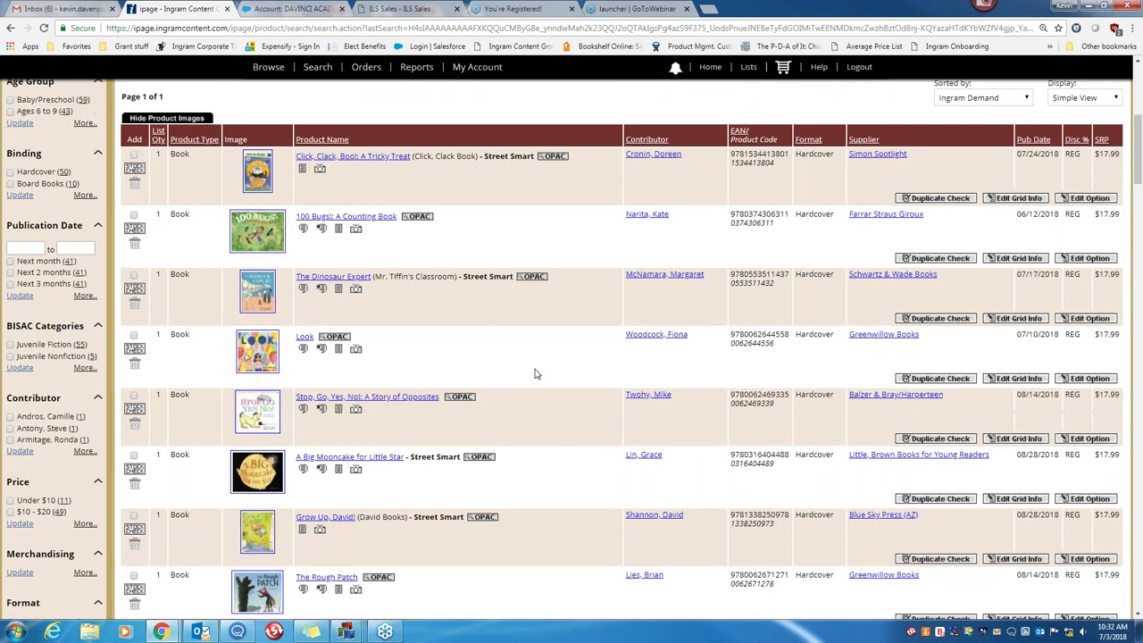
{"action": "scroll", "coordinate": [536, 373], "scroll_direction": "up", "scroll_amount": 2}
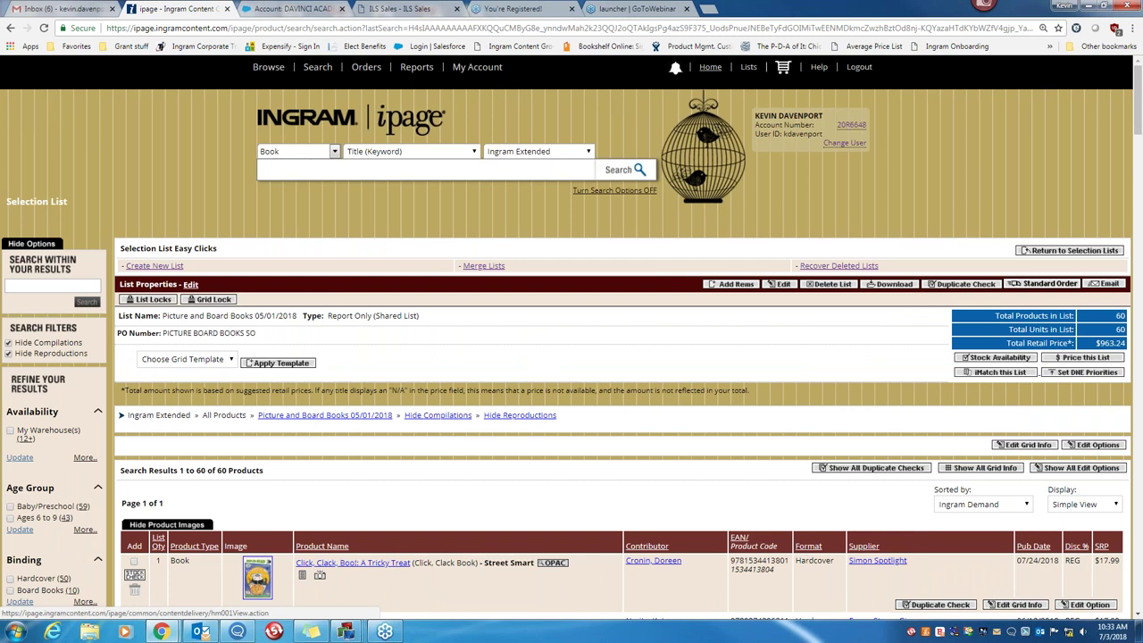
View the AAAA Test Demo List from Recently Added/Edited Lists on the home page, and return to the home page.
{"action": "left_click", "coordinate": [712, 71]}
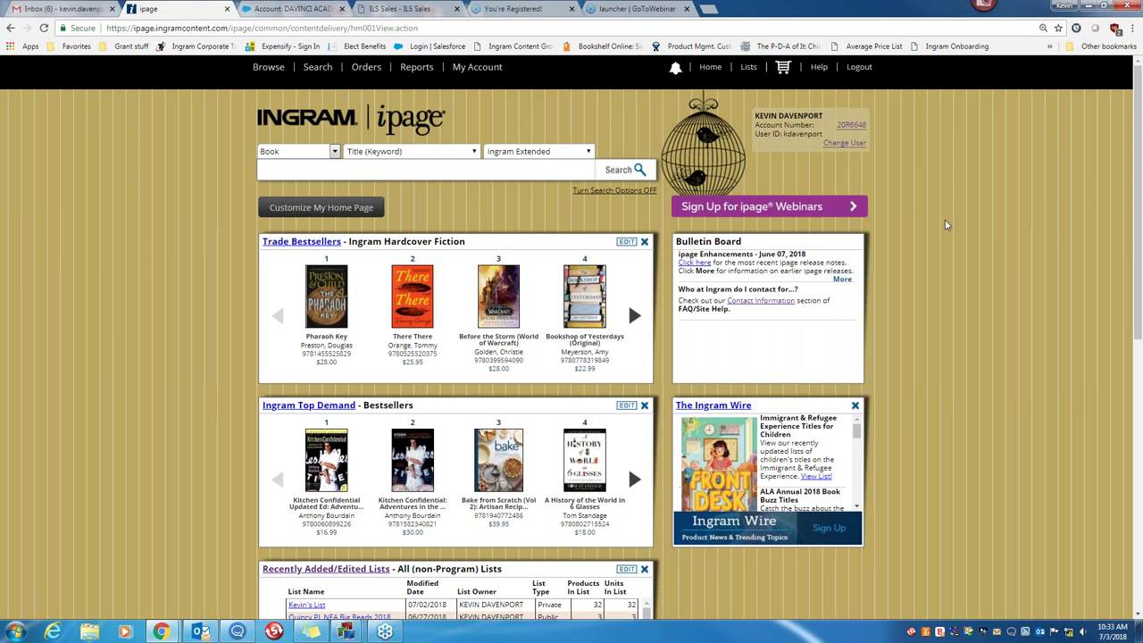
{"action": "scroll", "coordinate": [948, 227], "scroll_direction": "down", "scroll_amount": 2}
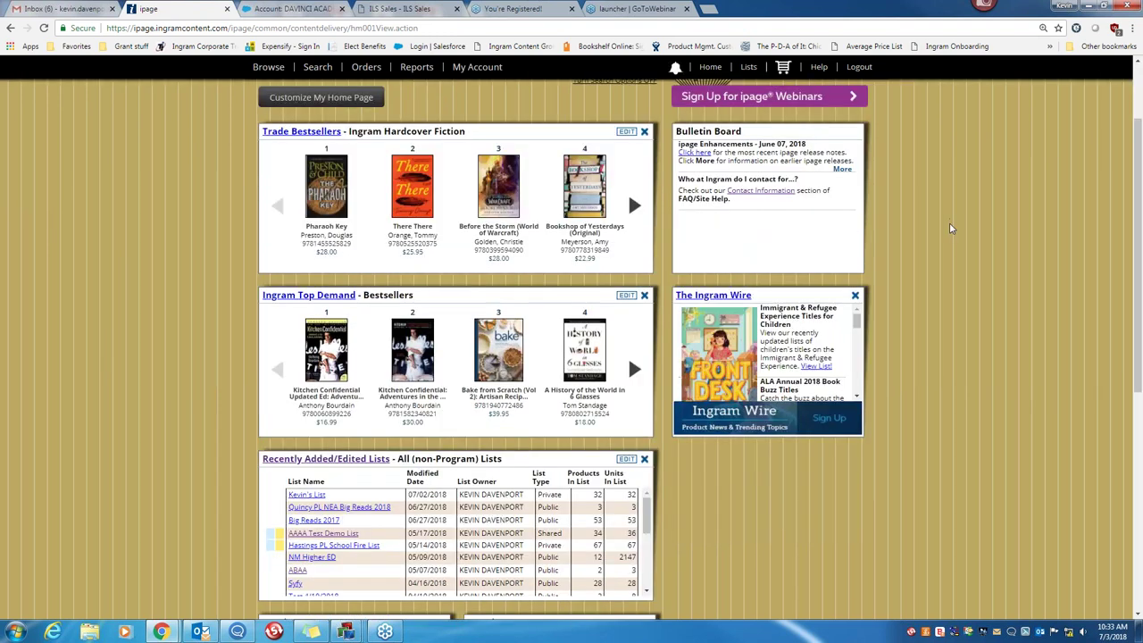
{"action": "scroll", "coordinate": [951, 228], "scroll_direction": "down", "scroll_amount": 2}
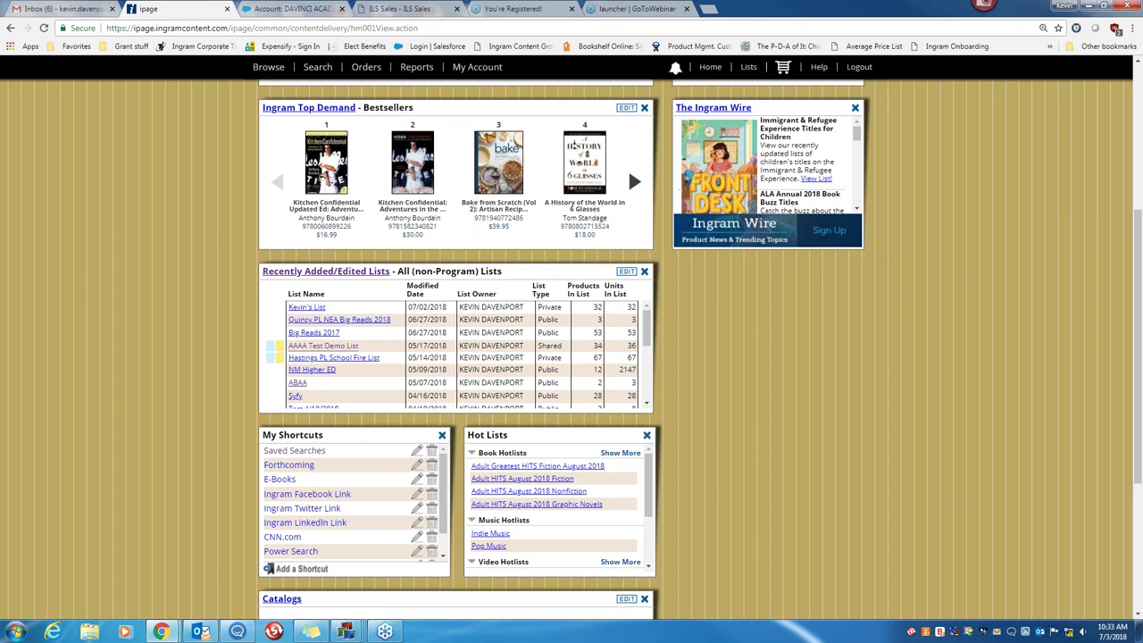
{"action": "left_click", "coordinate": [315, 352]}
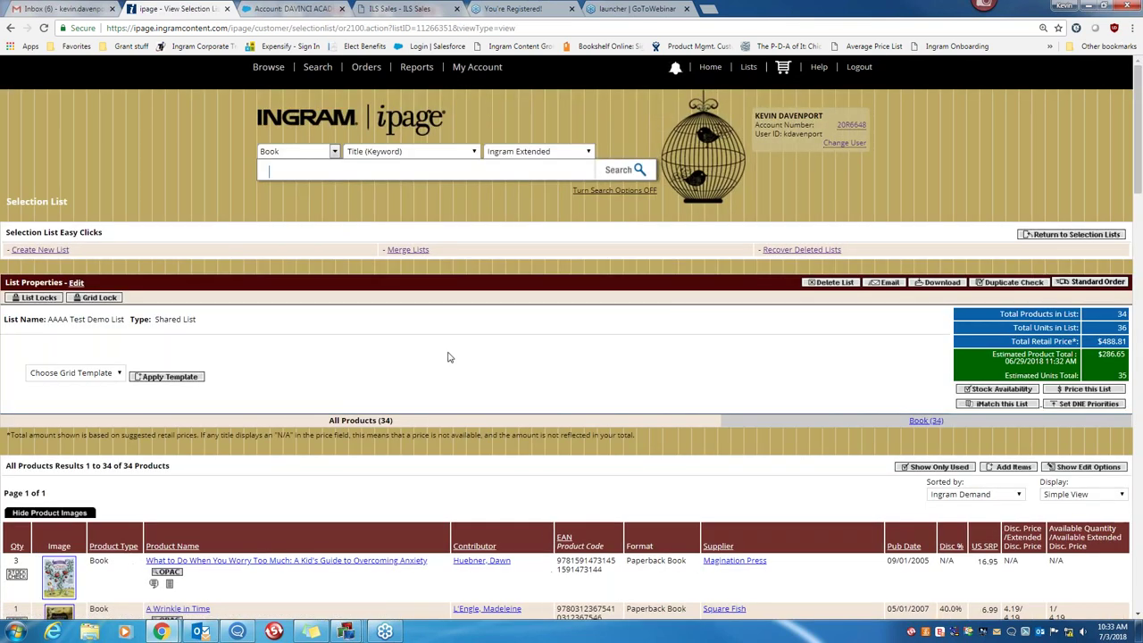
{"action": "scroll", "coordinate": [449, 357], "scroll_direction": "down", "scroll_amount": 3}
{"action": "left_click", "coordinate": [10, 30]}
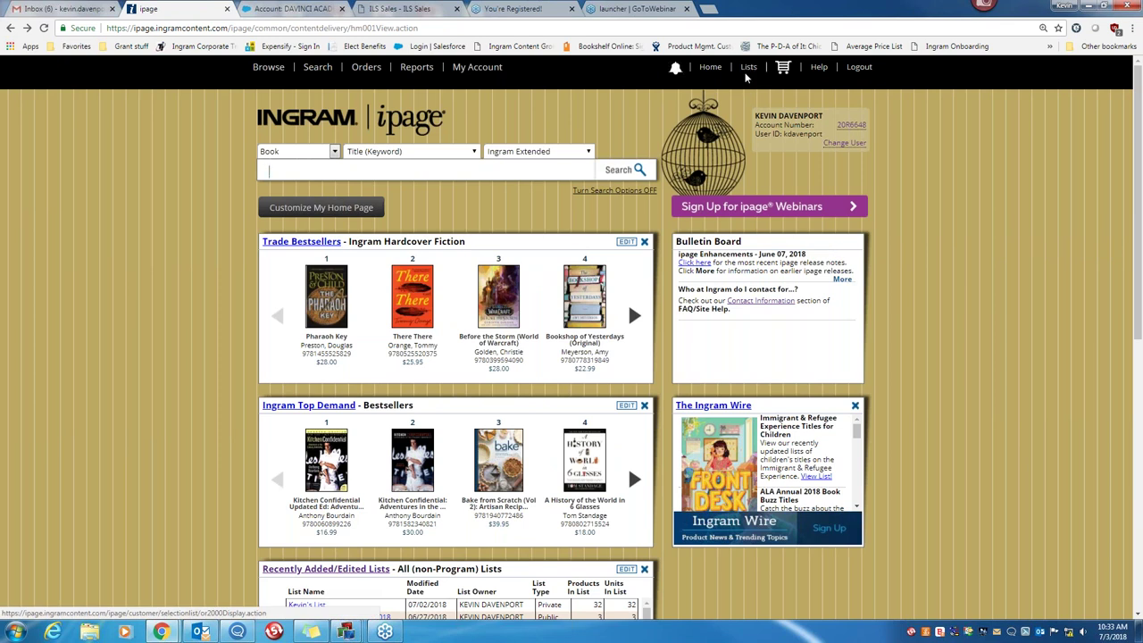
Open the selection lists, switch to the Active folder and look over its lists and their viewing options.
{"action": "left_click", "coordinate": [749, 69]}
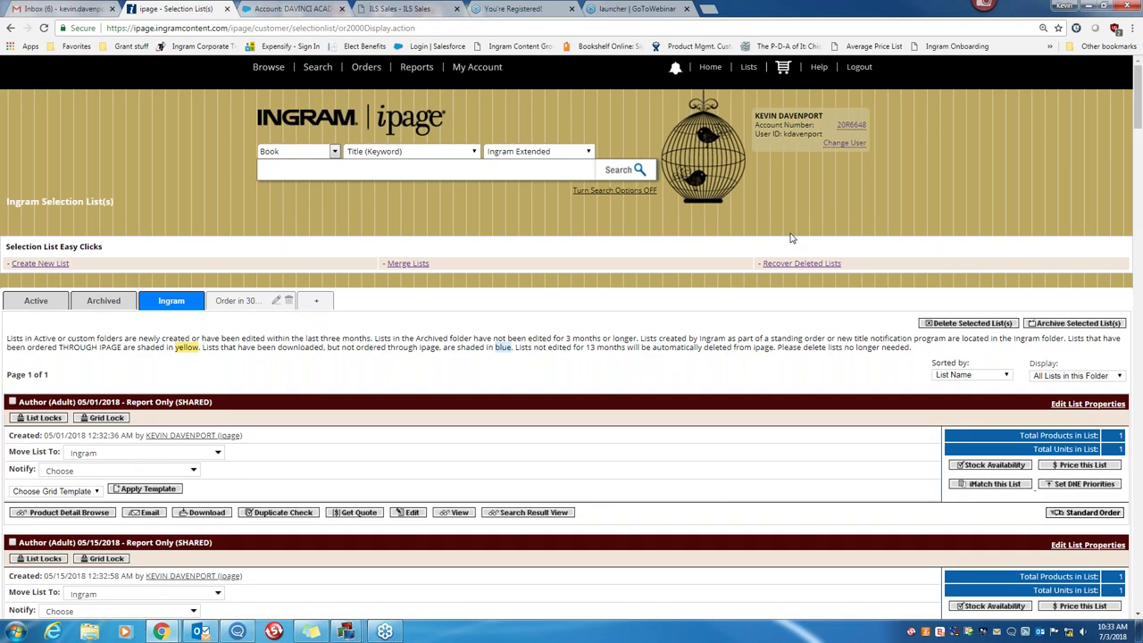
{"action": "scroll", "coordinate": [790, 238], "scroll_direction": "down", "scroll_amount": 1}
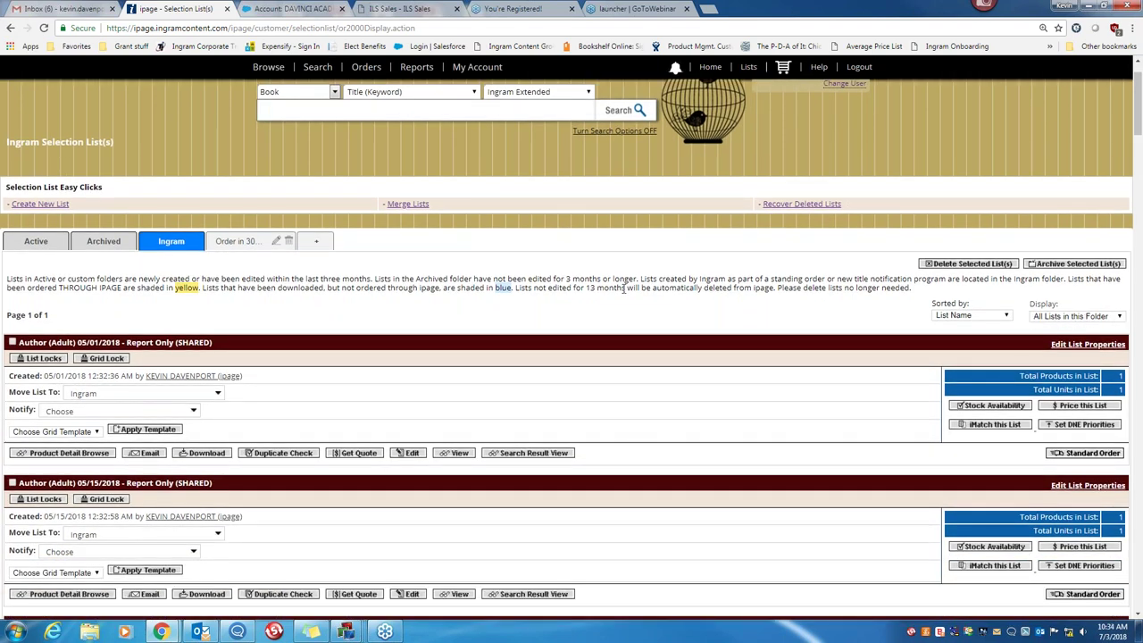
{"action": "left_click", "coordinate": [41, 243]}
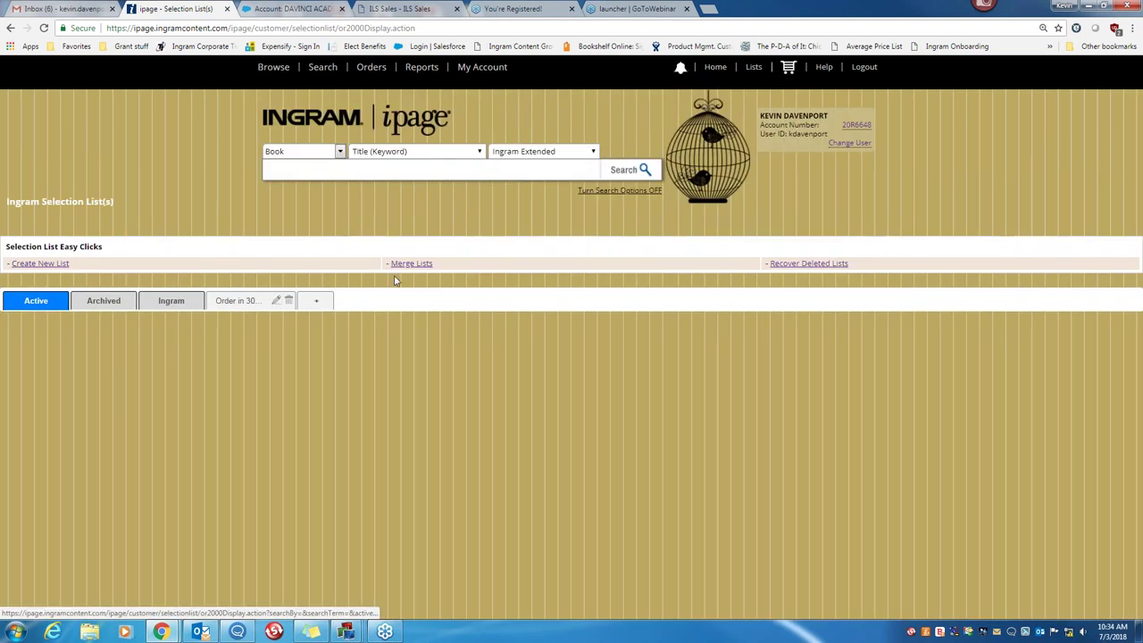
{"action": "scroll", "coordinate": [564, 274], "scroll_direction": "down", "scroll_amount": 2}
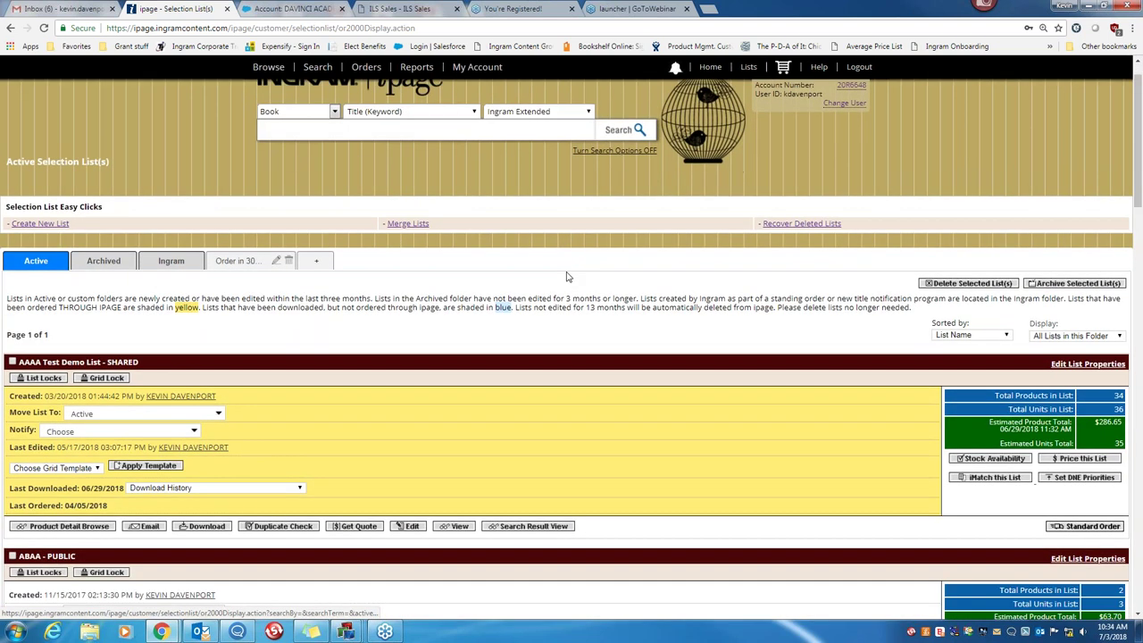
{"action": "scroll", "coordinate": [424, 338], "scroll_direction": "down", "scroll_amount": 1}
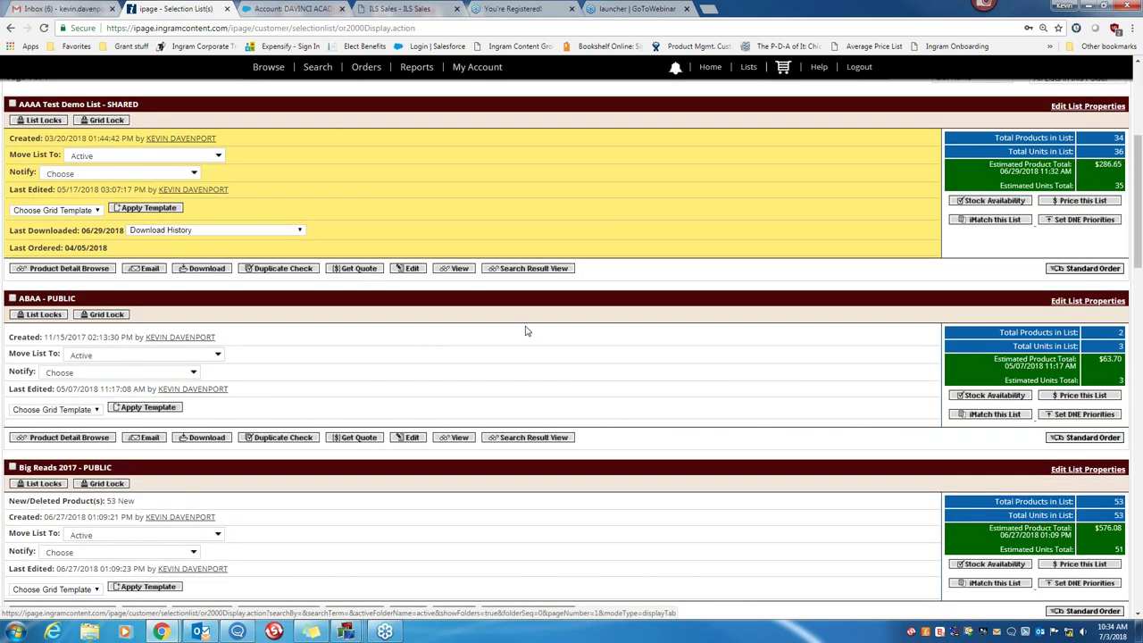
{"action": "scroll", "coordinate": [800, 257], "scroll_direction": "up", "scroll_amount": 2}
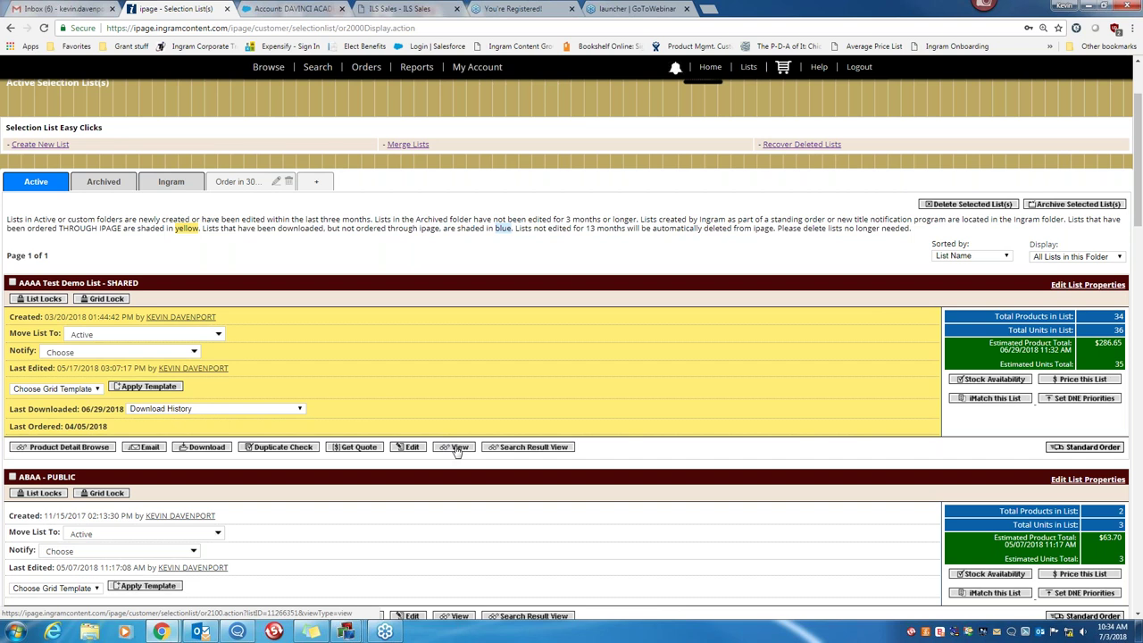
Open the AAAA Test Demo List in Search Result View and bring up its form for adding items by product code.
{"action": "left_click", "coordinate": [535, 447]}
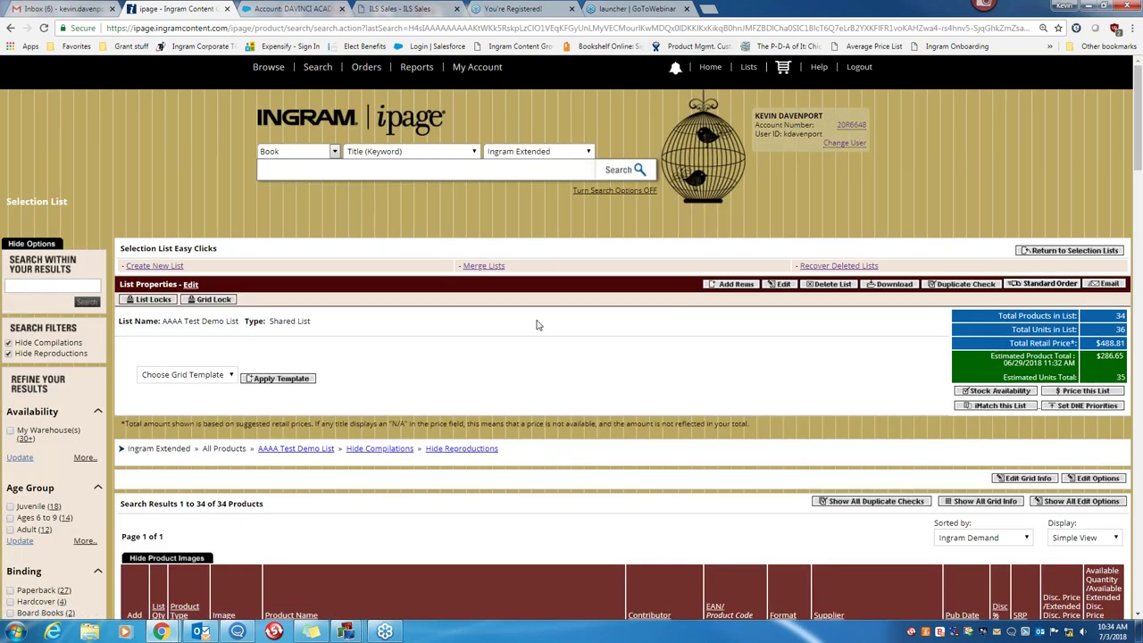
{"action": "scroll", "coordinate": [536, 325], "scroll_direction": "down", "scroll_amount": 2}
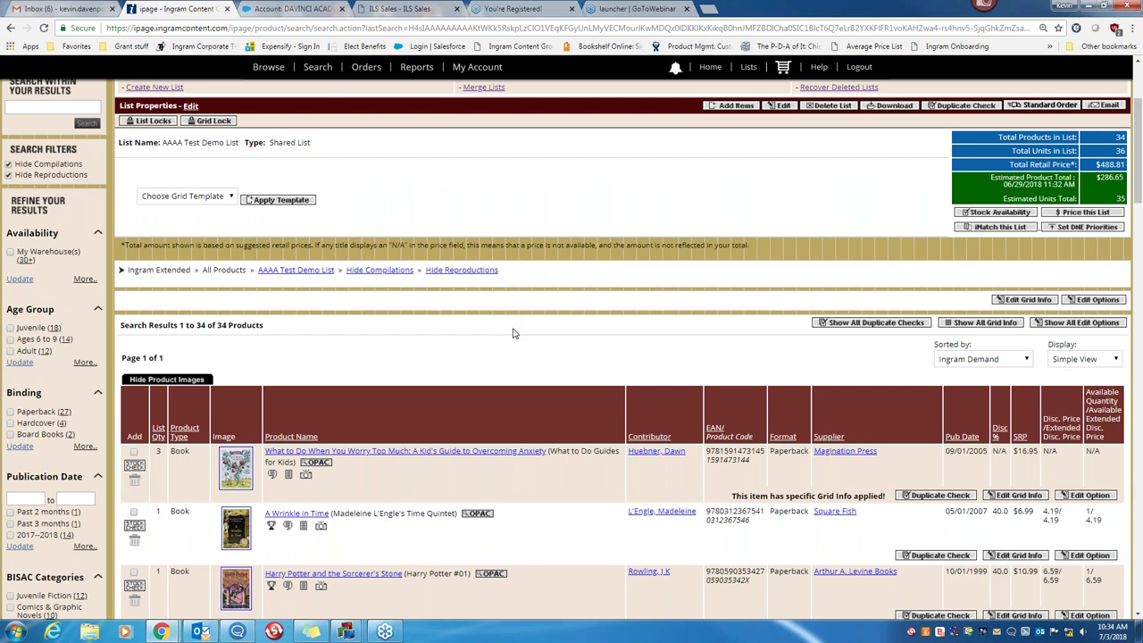
{"action": "scroll", "coordinate": [534, 339], "scroll_direction": "up", "scroll_amount": 2}
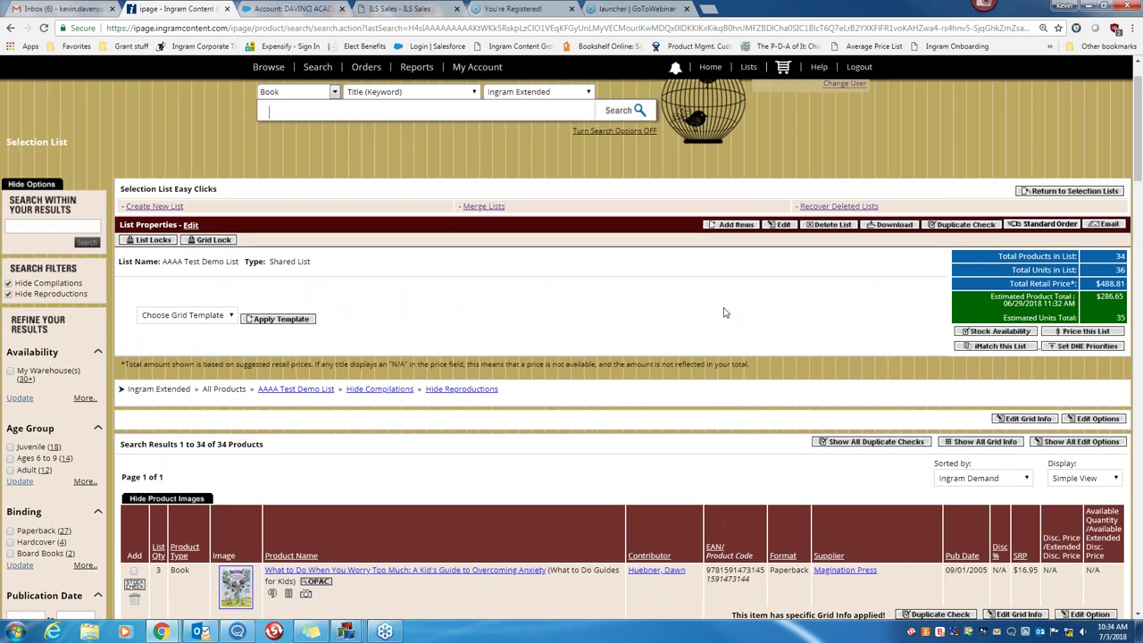
{"action": "left_click", "coordinate": [735, 226]}
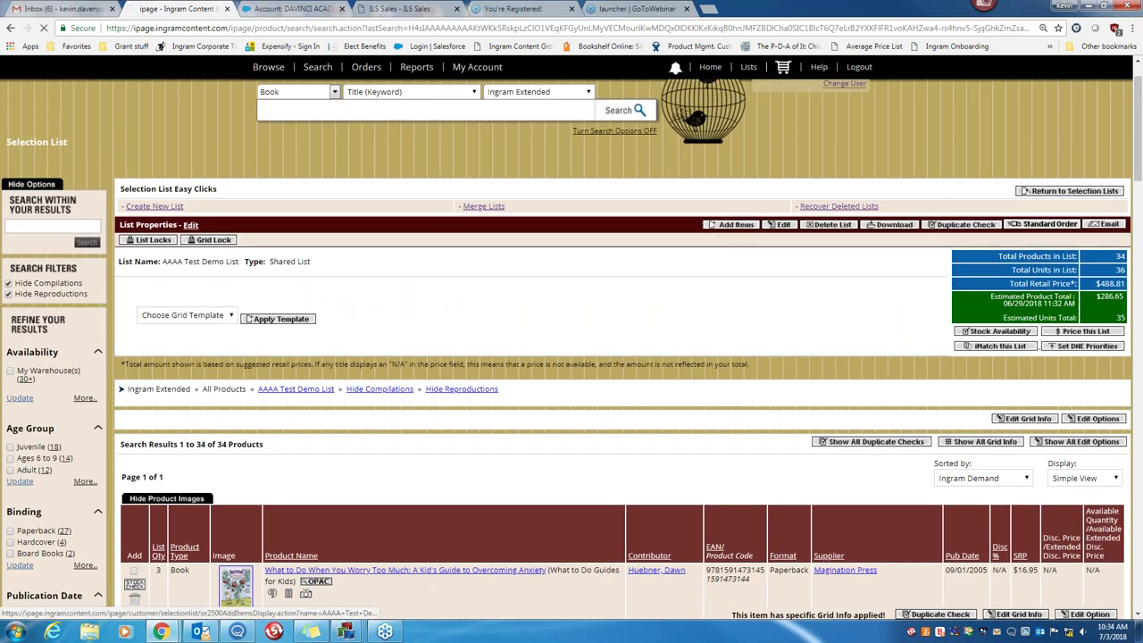
{"action": "left_click", "coordinate": [306, 358]}
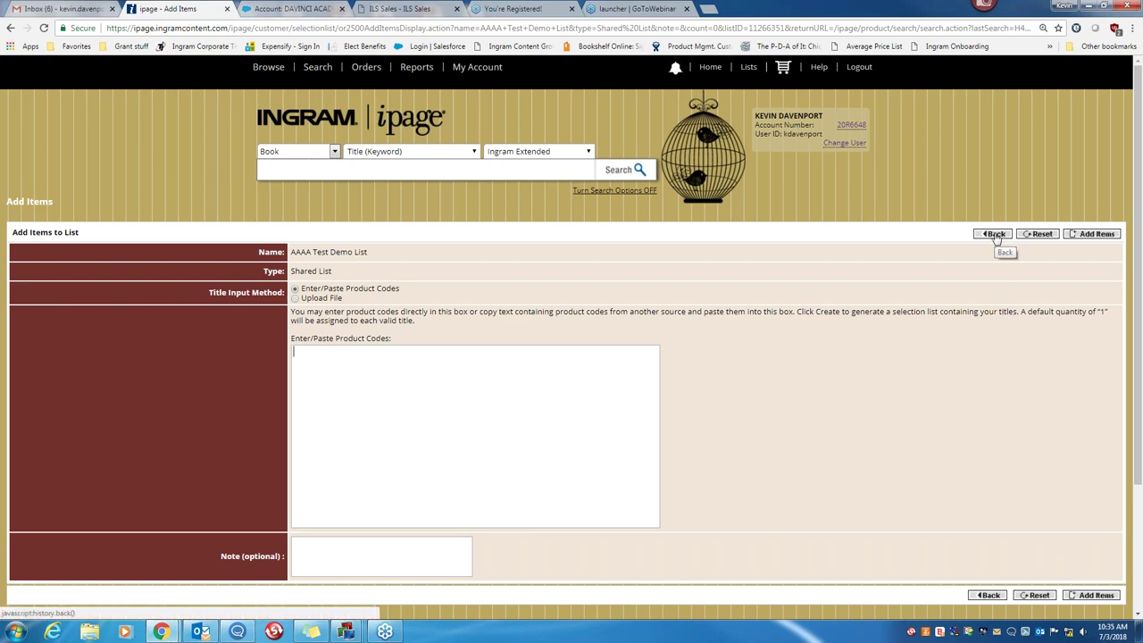
View the Upload File input method for adding items, and return to the AAAA Test Demo List to look over its titles.
{"action": "left_click", "coordinate": [295, 298]}
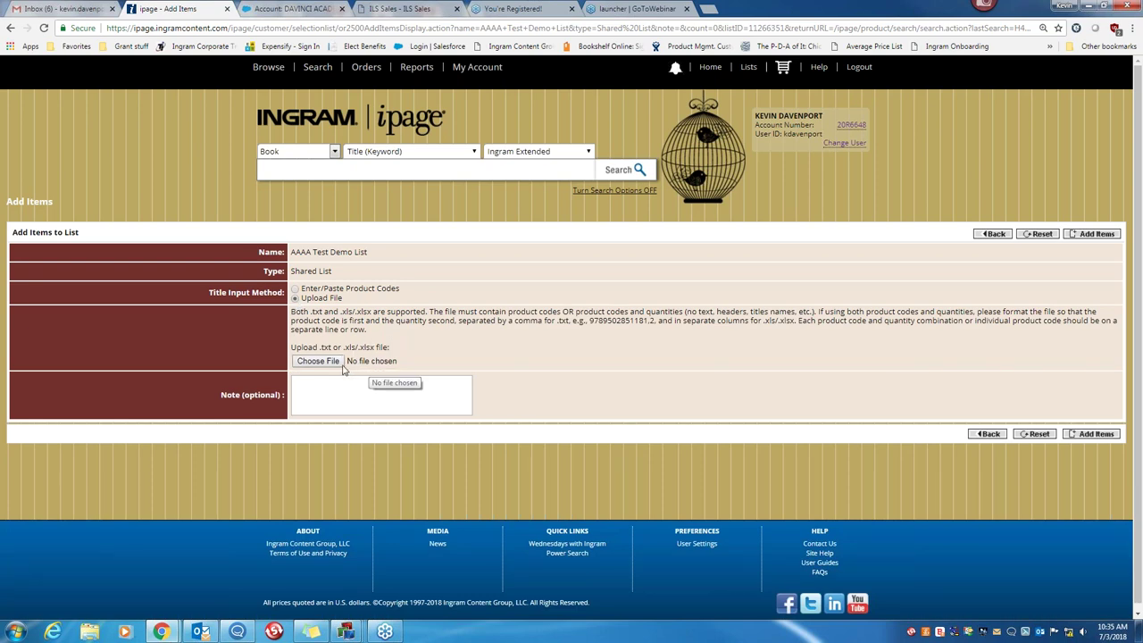
{"action": "left_click", "coordinate": [990, 235]}
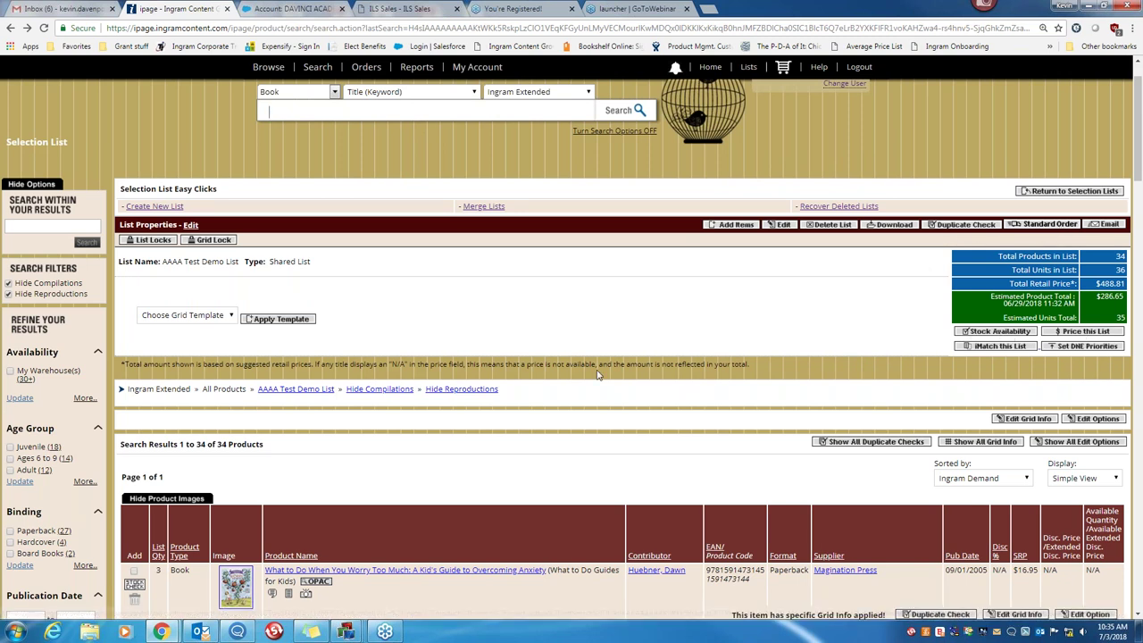
{"action": "scroll", "coordinate": [596, 369], "scroll_direction": "down", "scroll_amount": 3}
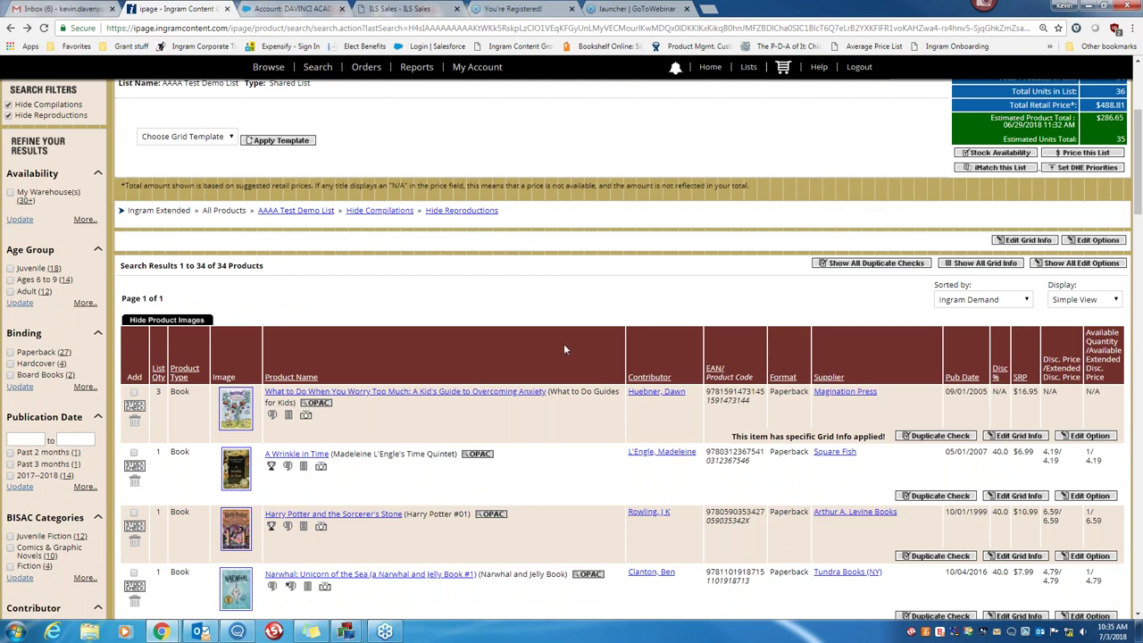
{"action": "scroll", "coordinate": [525, 346], "scroll_direction": "down", "scroll_amount": 3}
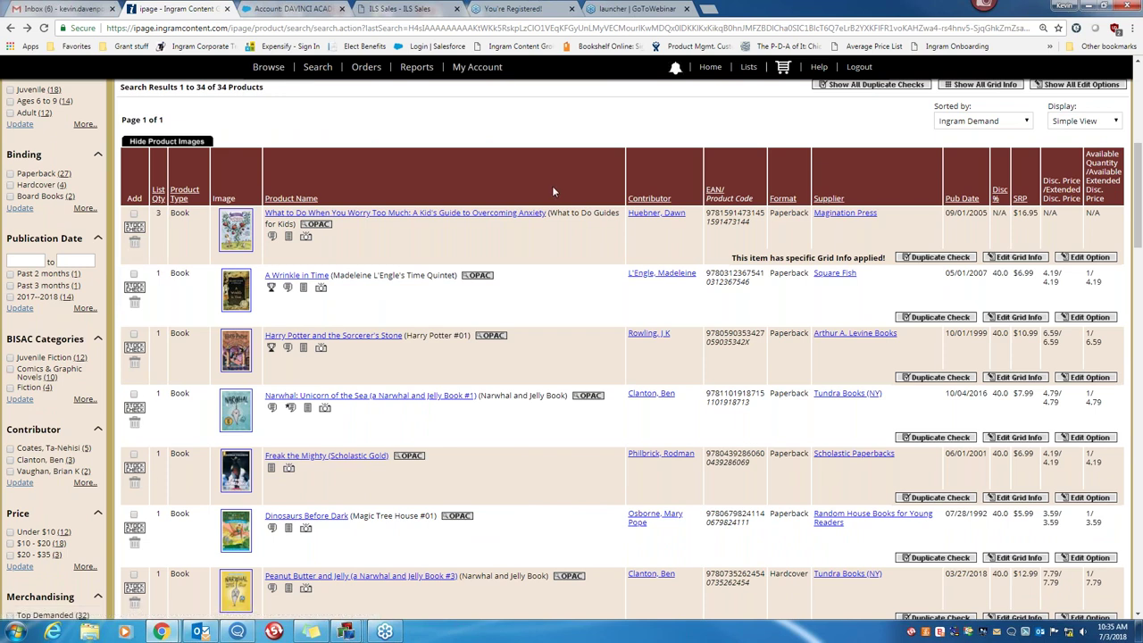
{"action": "scroll", "coordinate": [625, 192], "scroll_direction": "up", "scroll_amount": 2}
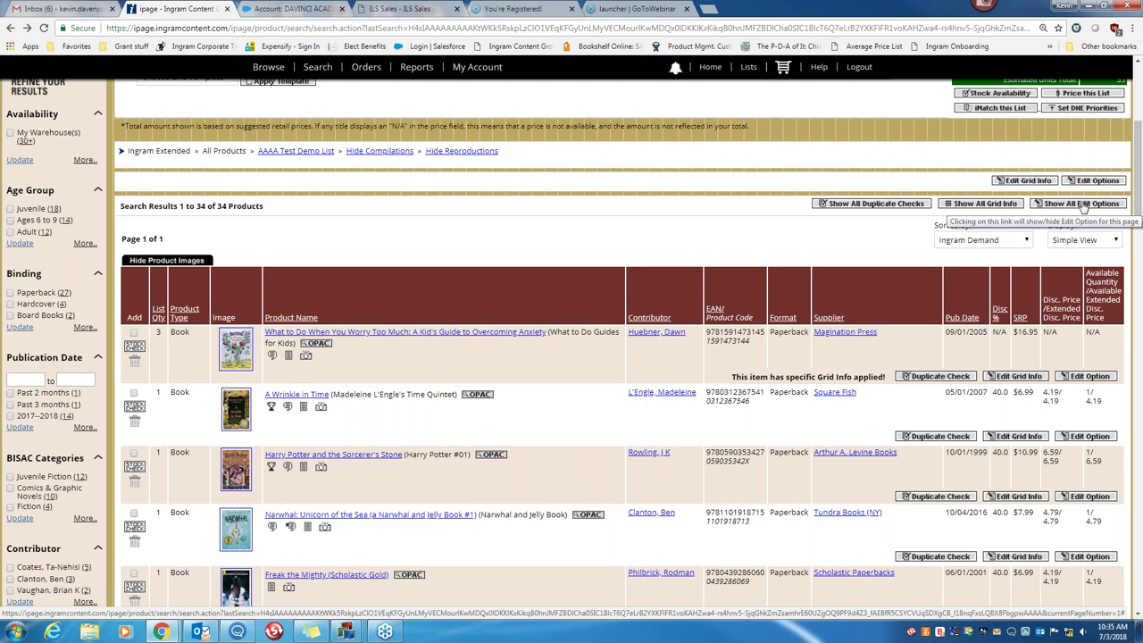
Show the edit options for all titles and examine the first titles' copy/move choices, notes and backorder fields.
{"action": "left_click", "coordinate": [1083, 205]}
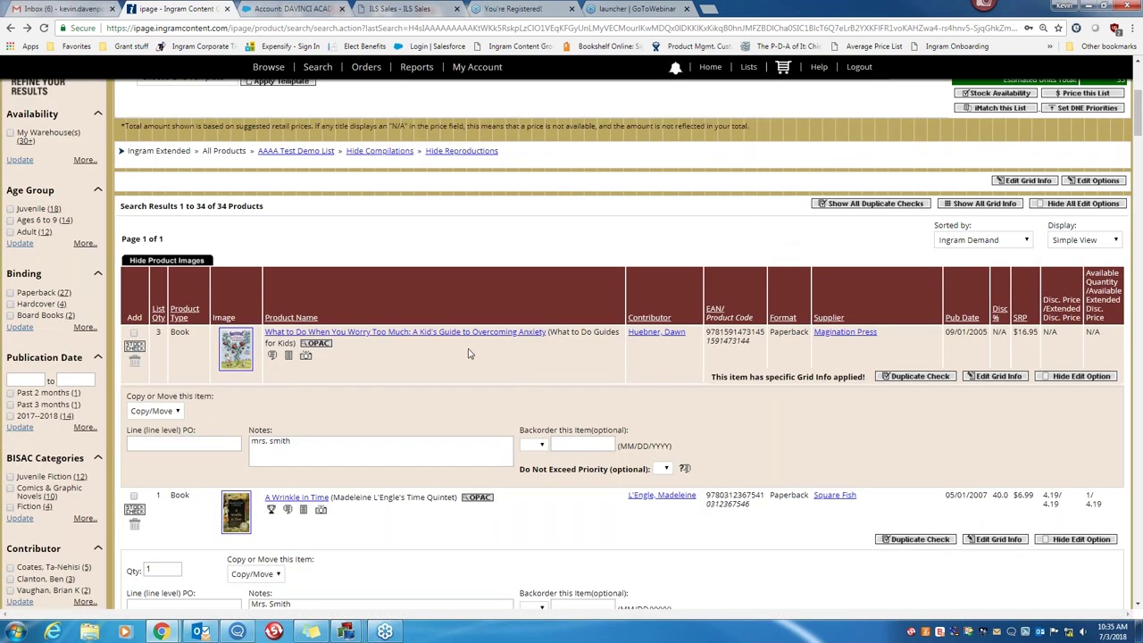
{"action": "scroll", "coordinate": [452, 358], "scroll_direction": "down", "scroll_amount": 3}
{"action": "left_click", "coordinate": [177, 292]}
{"action": "left_click", "coordinate": [177, 292]}
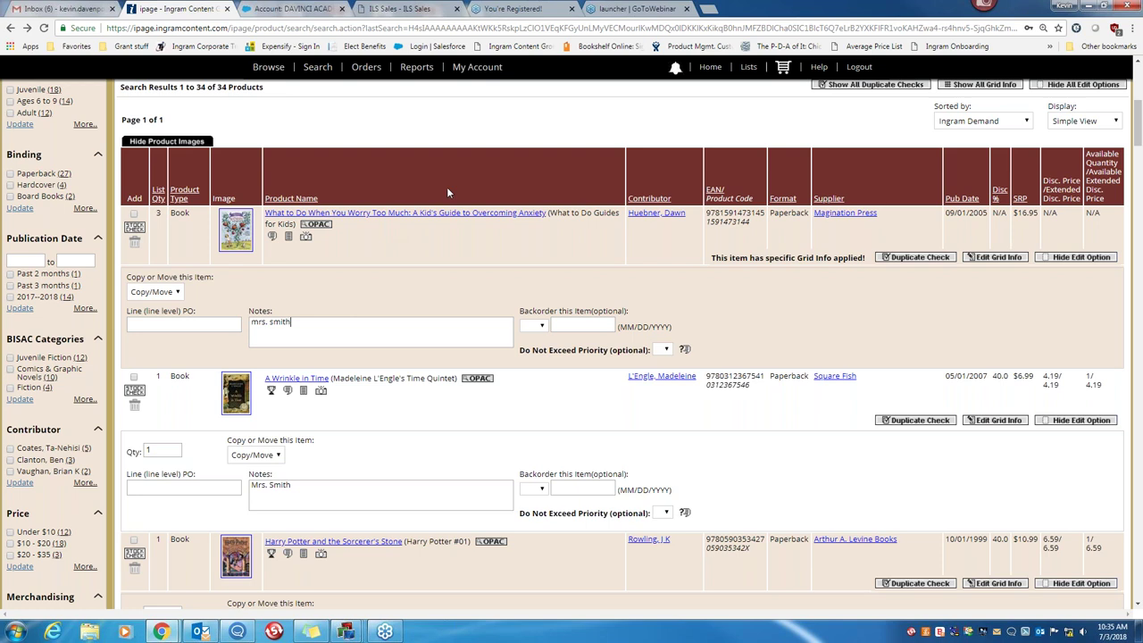
{"action": "scroll", "coordinate": [581, 259], "scroll_direction": "down", "scroll_amount": 2}
{"action": "scroll", "coordinate": [714, 286], "scroll_direction": "up", "scroll_amount": 1}
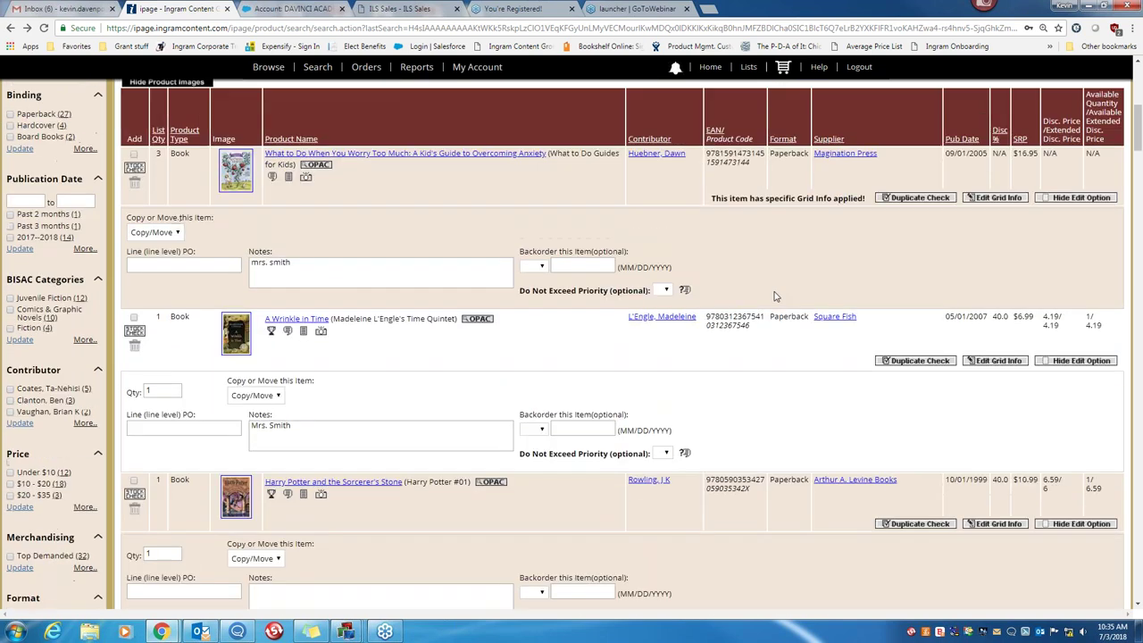
{"action": "scroll", "coordinate": [767, 297], "scroll_direction": "up", "scroll_amount": 1}
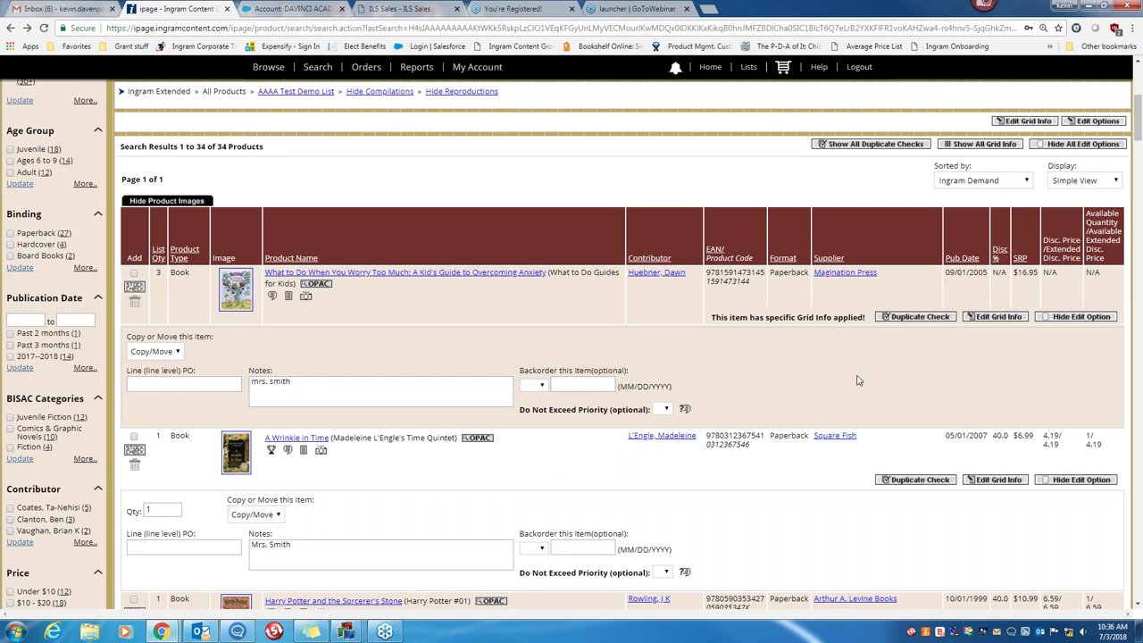
Hide the edit options individually for the first five titles, through Freak the Mighty.
{"action": "left_click", "coordinate": [1079, 317]}
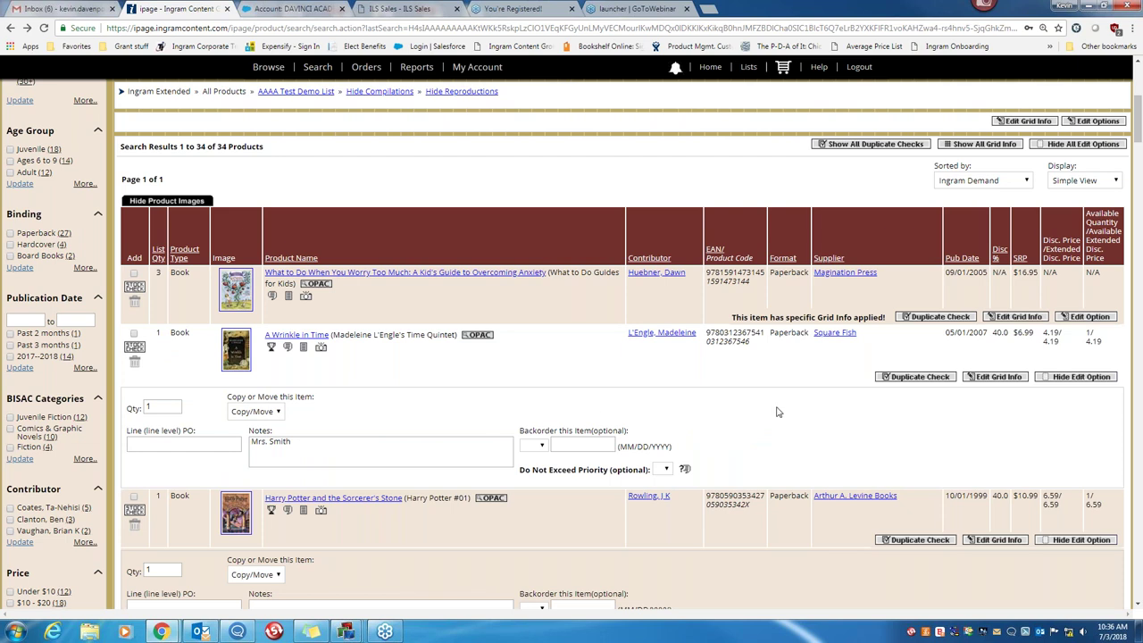
{"action": "scroll", "coordinate": [776, 412], "scroll_direction": "down", "scroll_amount": 1}
{"action": "left_click", "coordinate": [1076, 258]}
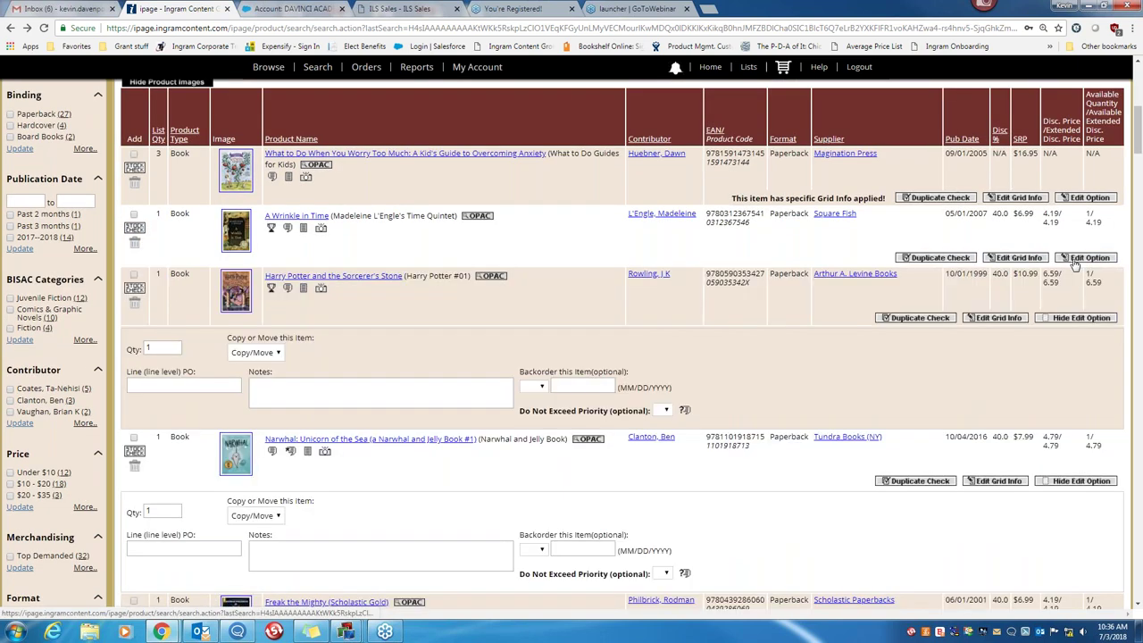
{"action": "left_click", "coordinate": [1059, 318]}
{"action": "scroll", "coordinate": [634, 403], "scroll_direction": "down", "scroll_amount": 1}
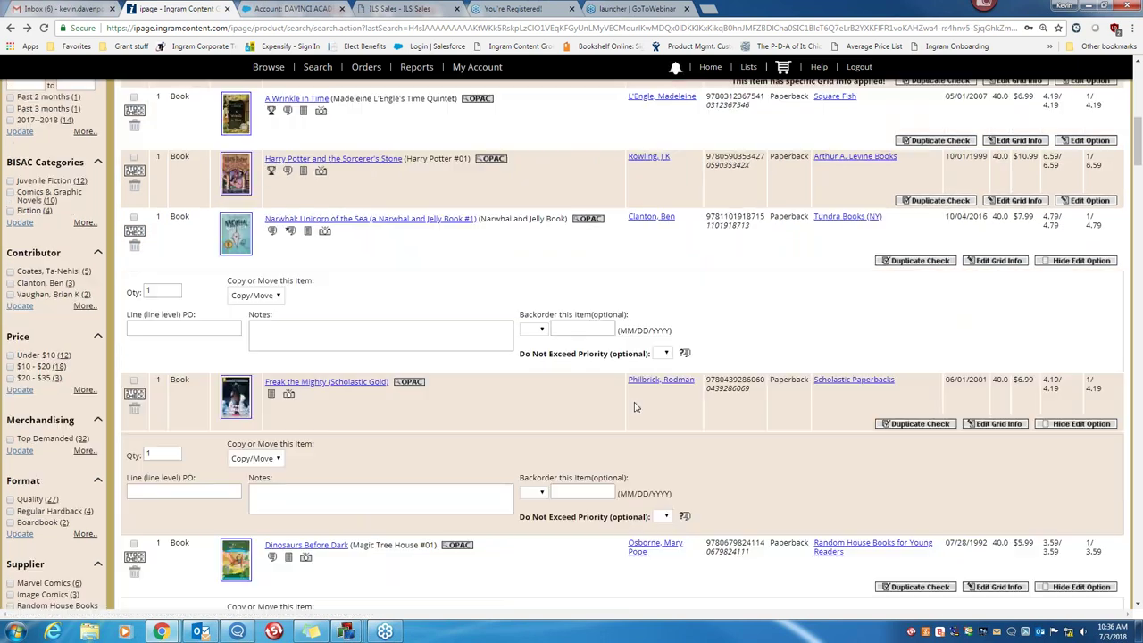
{"action": "scroll", "coordinate": [798, 294], "scroll_direction": "down", "scroll_amount": 1}
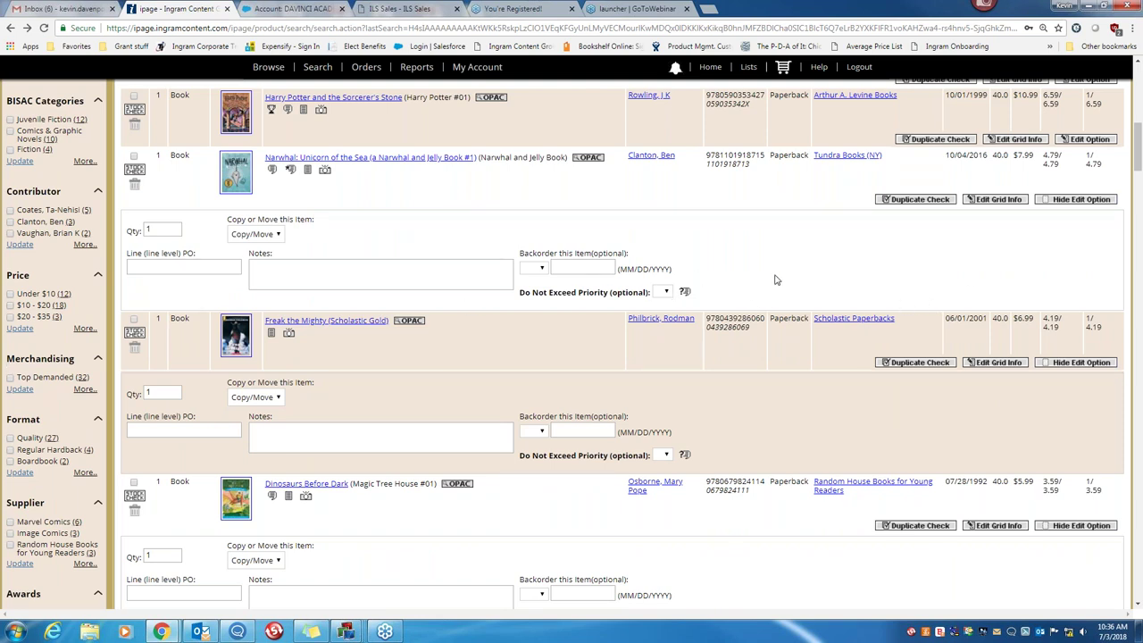
{"action": "left_click", "coordinate": [1081, 199]}
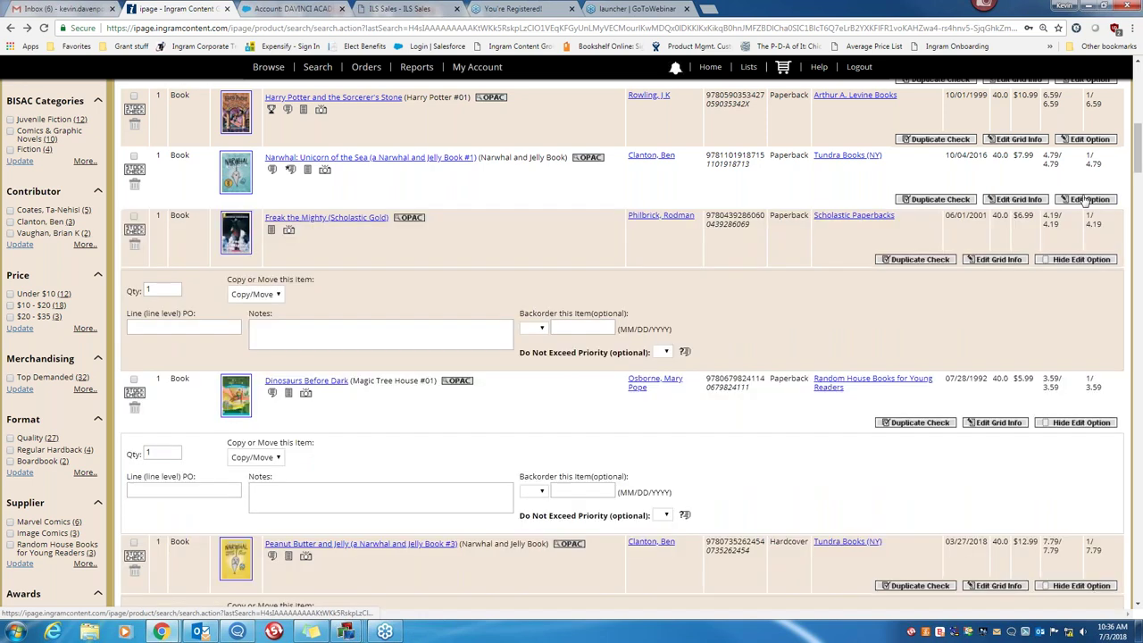
{"action": "left_click", "coordinate": [1082, 259]}
Hide the edit options for all remaining titles at once and look through the list to its end.
{"action": "scroll", "coordinate": [804, 347], "scroll_direction": "down", "scroll_amount": 3}
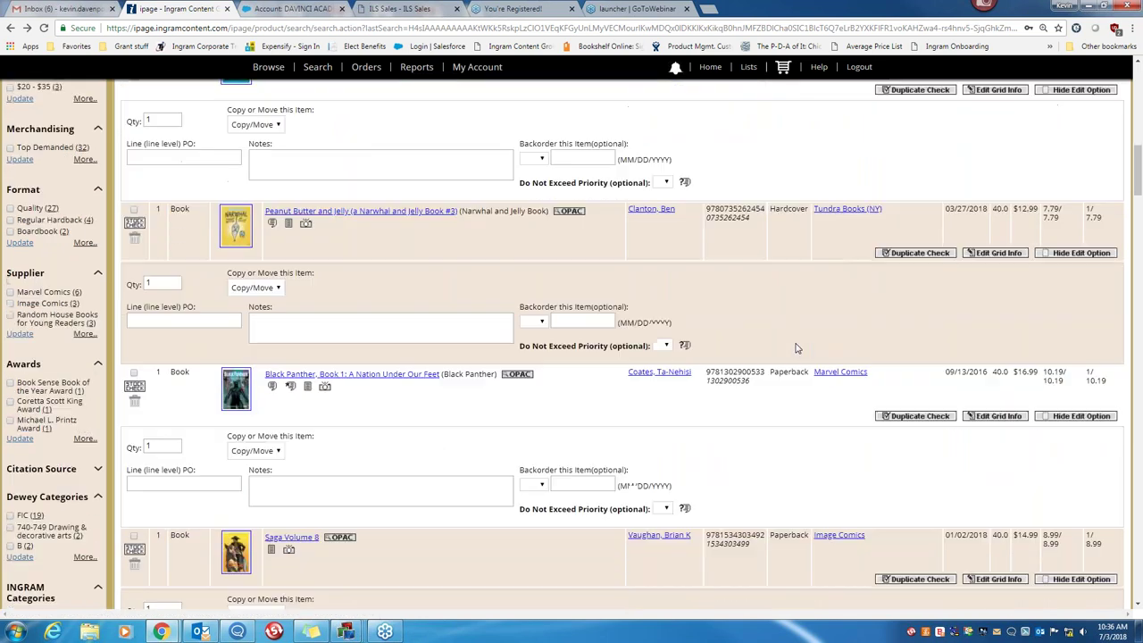
{"action": "scroll", "coordinate": [797, 348], "scroll_direction": "down", "scroll_amount": 1}
{"action": "scroll", "coordinate": [798, 348], "scroll_direction": "down", "scroll_amount": 3}
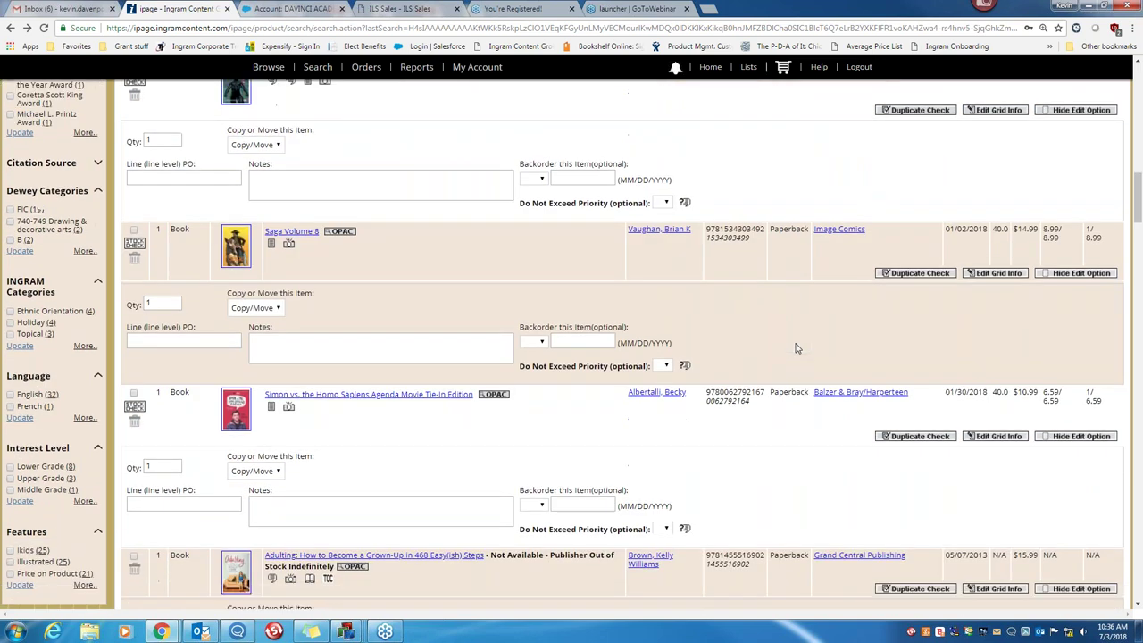
{"action": "scroll", "coordinate": [794, 340], "scroll_direction": "down", "scroll_amount": 2}
{"action": "scroll", "coordinate": [798, 327], "scroll_direction": "up", "scroll_amount": 7}
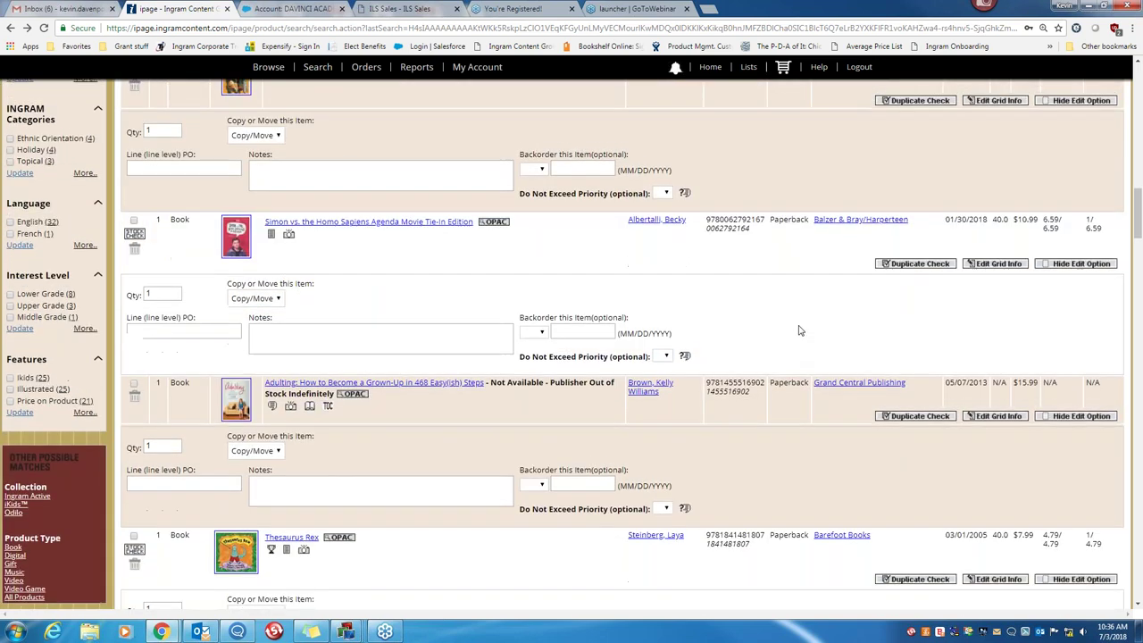
{"action": "scroll", "coordinate": [878, 249], "scroll_direction": "up", "scroll_amount": 9}
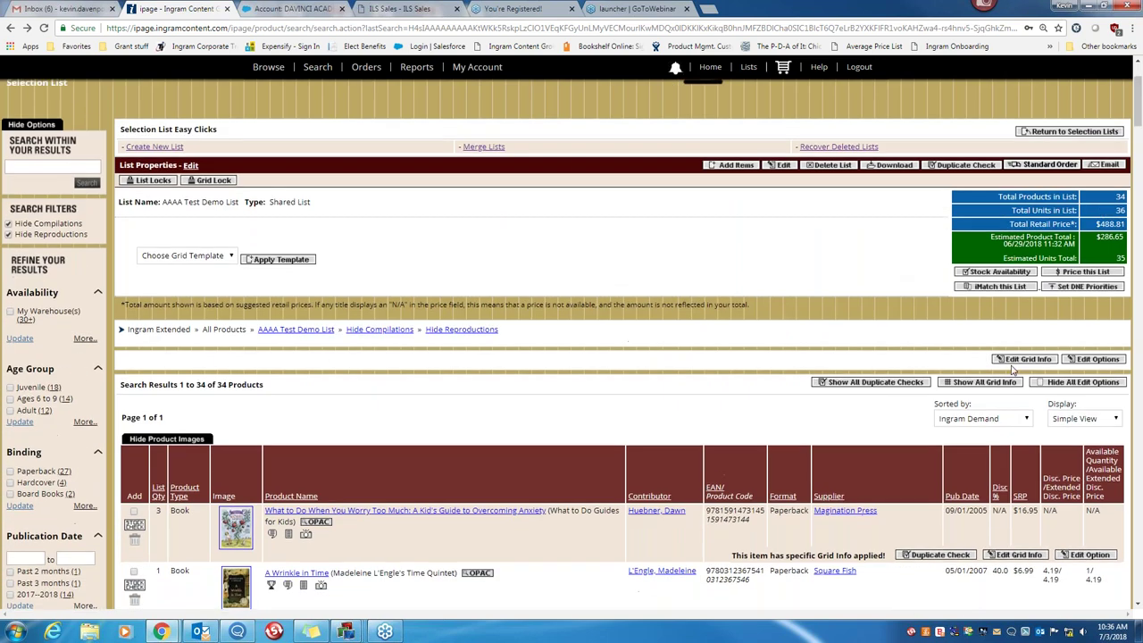
{"action": "left_click", "coordinate": [1083, 382]}
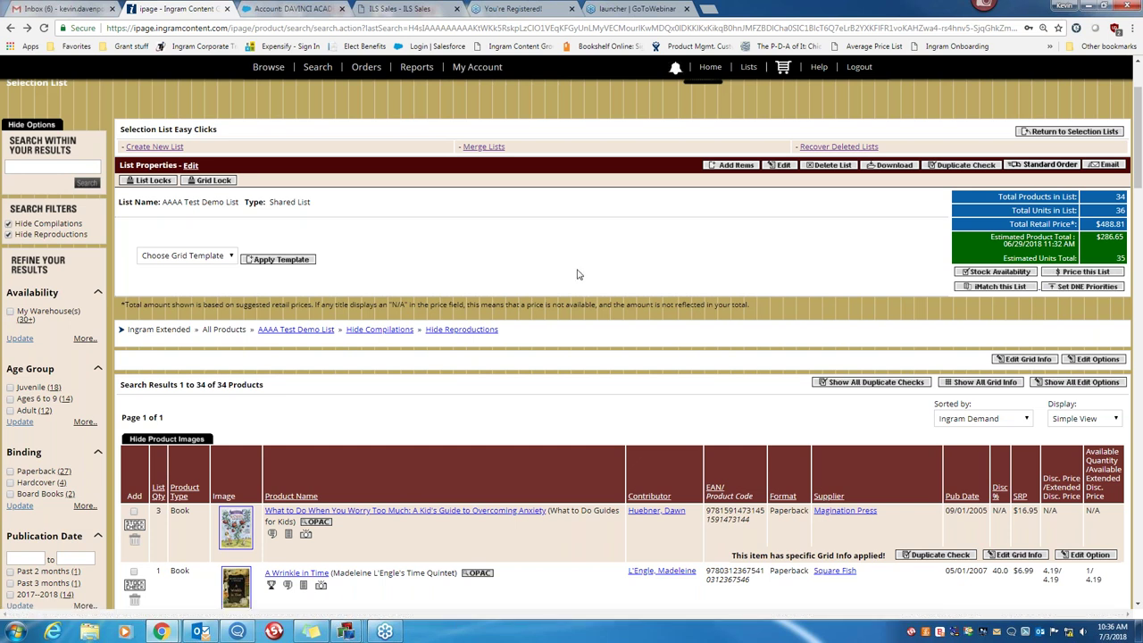
{"action": "scroll", "coordinate": [577, 274], "scroll_direction": "down", "scroll_amount": 6}
{"action": "scroll", "coordinate": [576, 274], "scroll_direction": "down", "scroll_amount": 10}
{"action": "scroll", "coordinate": [577, 275], "scroll_direction": "down", "scroll_amount": 6}
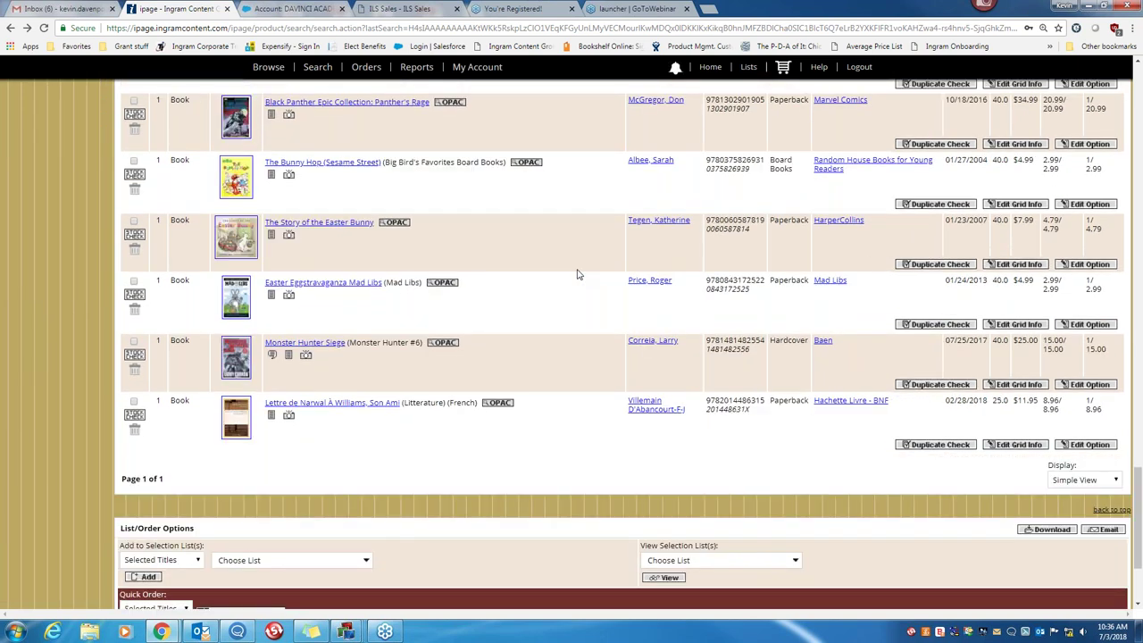
{"action": "scroll", "coordinate": [577, 274], "scroll_direction": "up", "scroll_amount": 15}
{"action": "scroll", "coordinate": [654, 312], "scroll_direction": "up", "scroll_amount": 20}
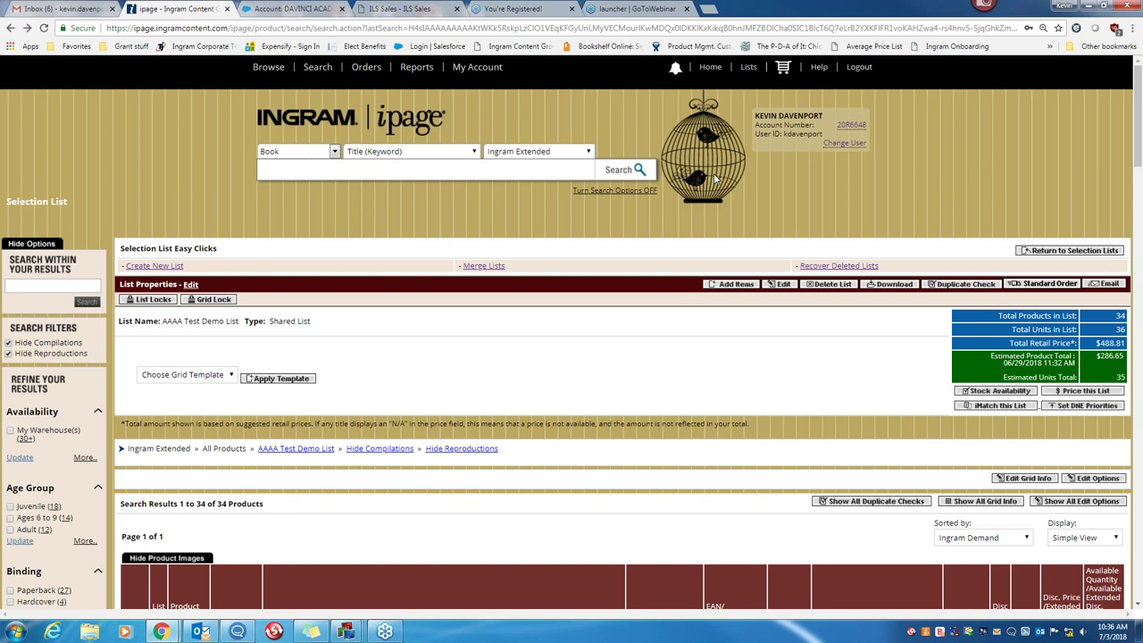
Return to the selection lists, look over the lists in the Active folder and check their sorting choices.
{"action": "left_click", "coordinate": [748, 67]}
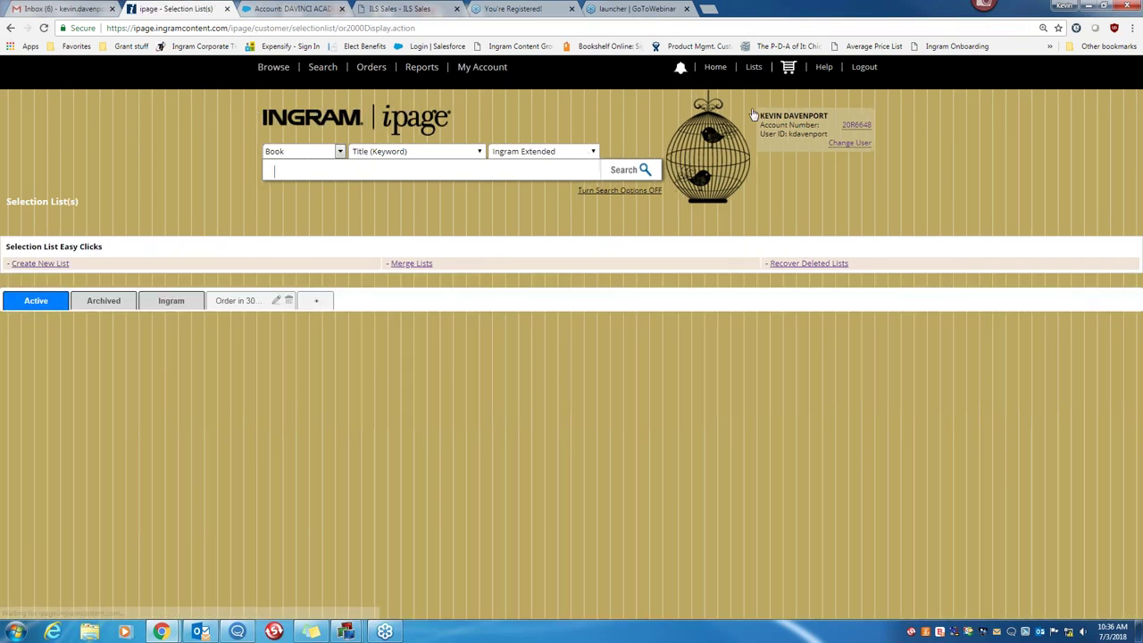
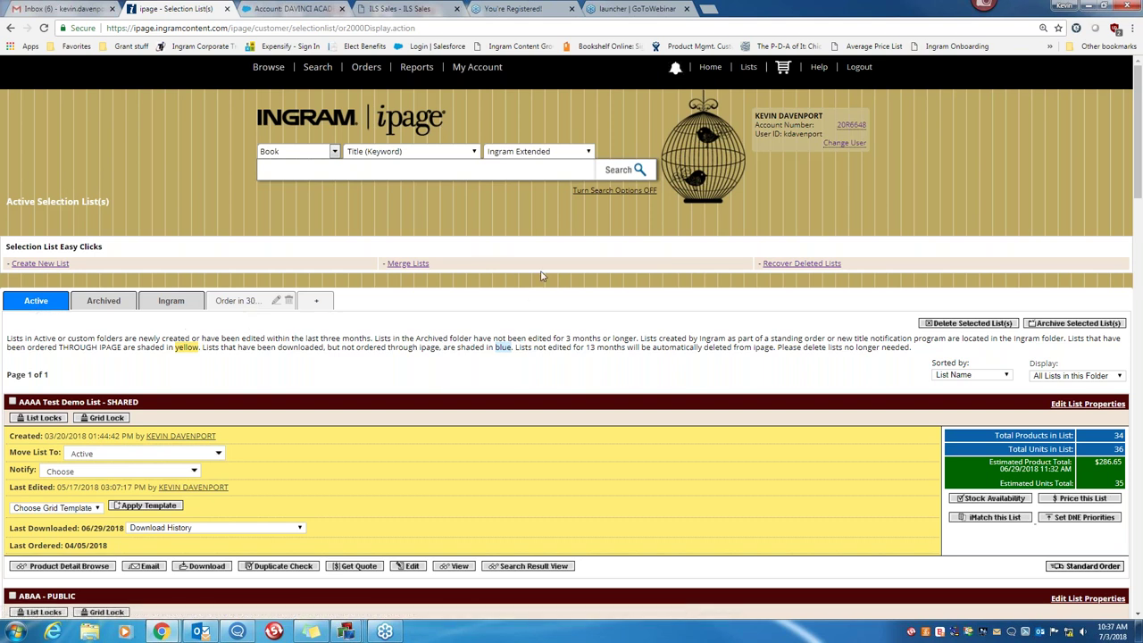
{"action": "scroll", "coordinate": [548, 278], "scroll_direction": "down", "scroll_amount": 4}
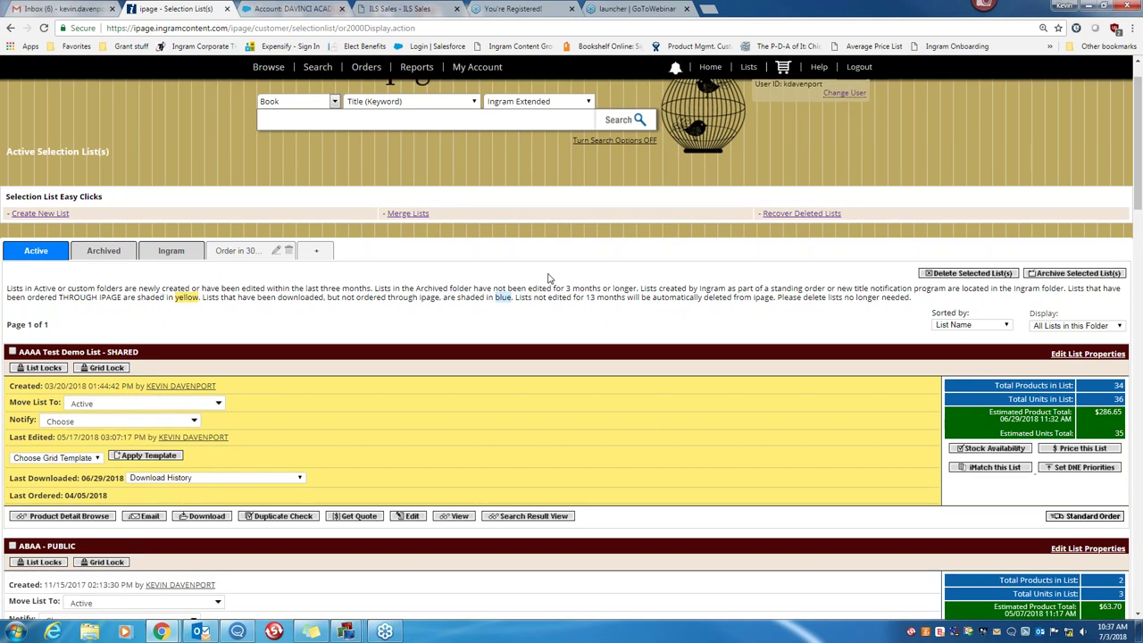
{"action": "scroll", "coordinate": [549, 279], "scroll_direction": "down", "scroll_amount": 3}
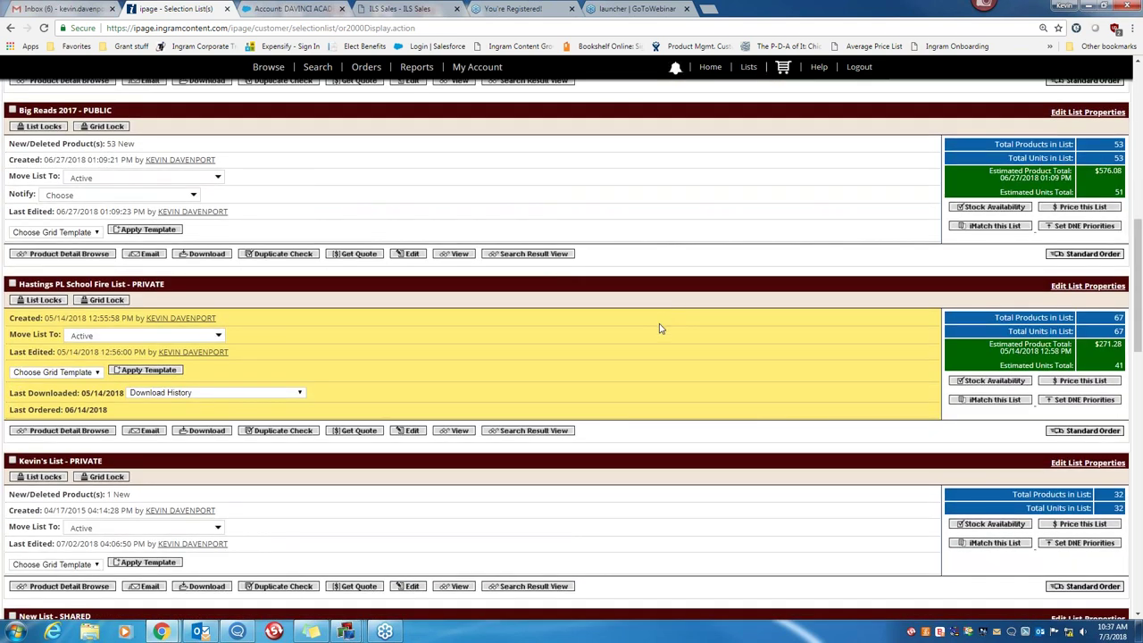
{"action": "scroll", "coordinate": [659, 329], "scroll_direction": "up", "scroll_amount": 8}
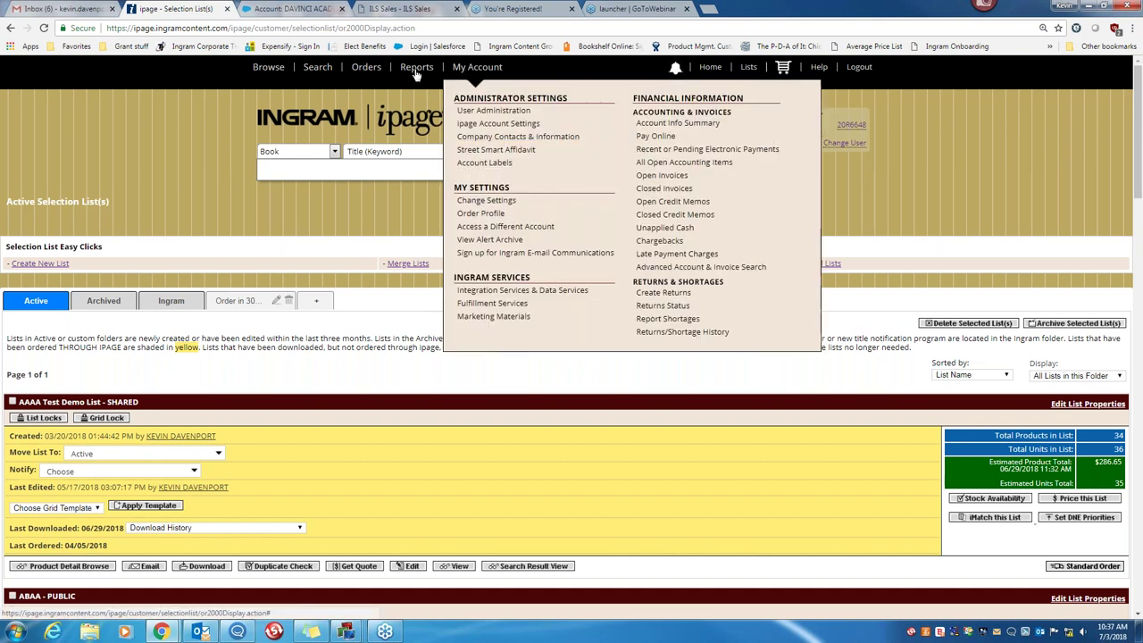
{"action": "mouse_move", "coordinate": [415, 75]}
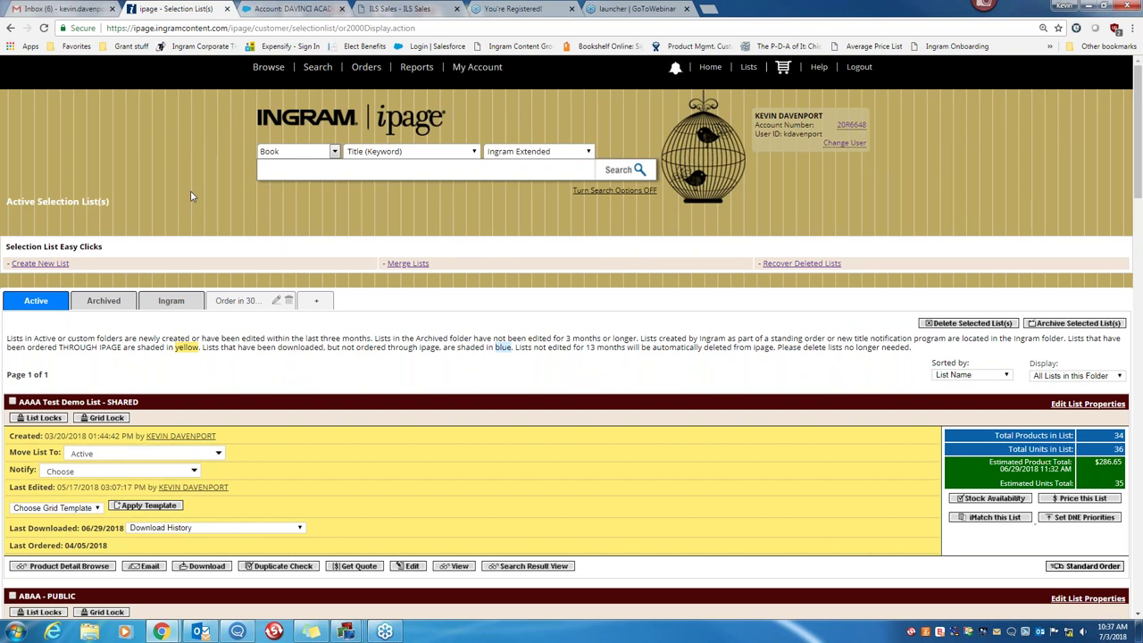
{"action": "left_click", "coordinate": [1006, 375]}
{"action": "left_click", "coordinate": [1004, 376]}
Set the search to Selection Lists and view the criteria available for finding a list.
{"action": "left_click", "coordinate": [335, 152]}
{"action": "left_click", "coordinate": [264, 247]}
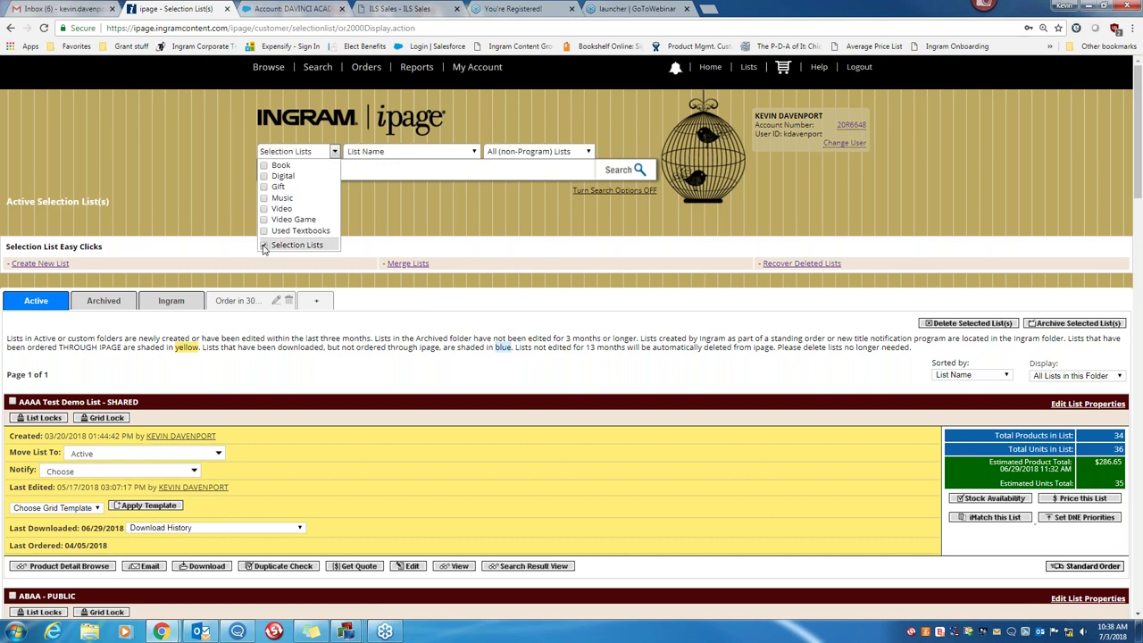
{"action": "left_click", "coordinate": [473, 152]}
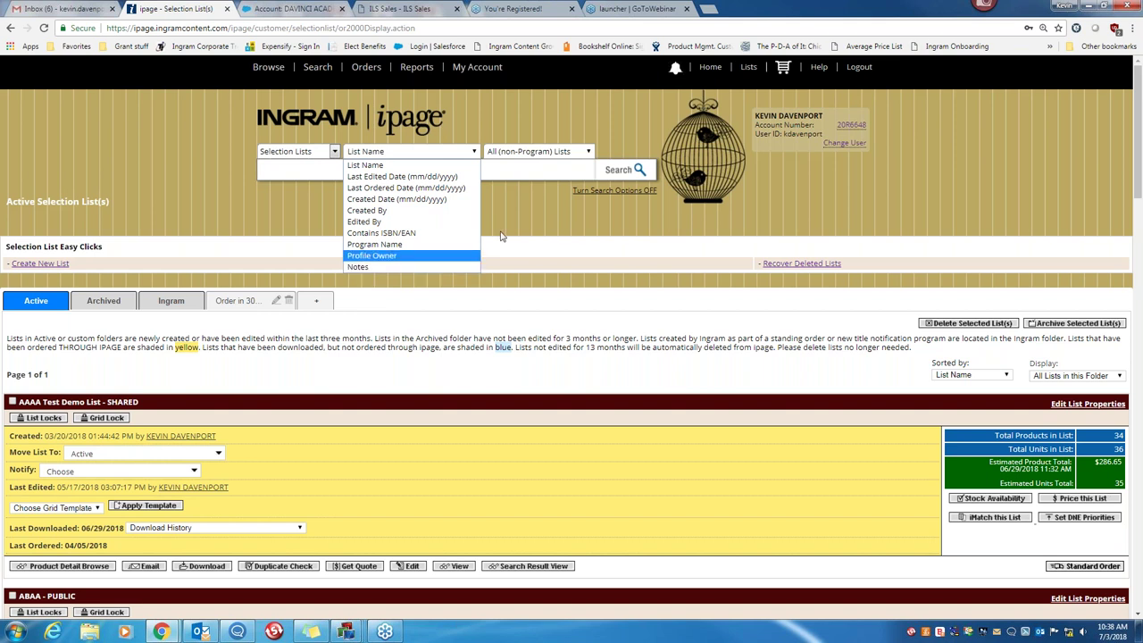
{"action": "left_click", "coordinate": [526, 219]}
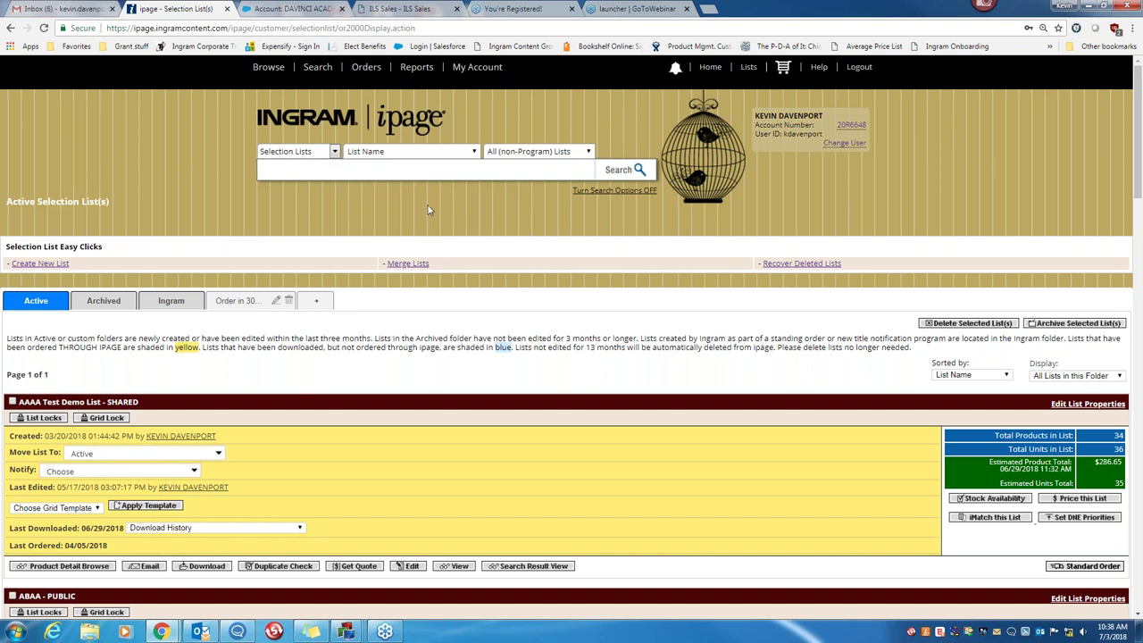
Switch the search back to Book and look over the lists in the Active folder.
{"action": "left_click", "coordinate": [335, 152]}
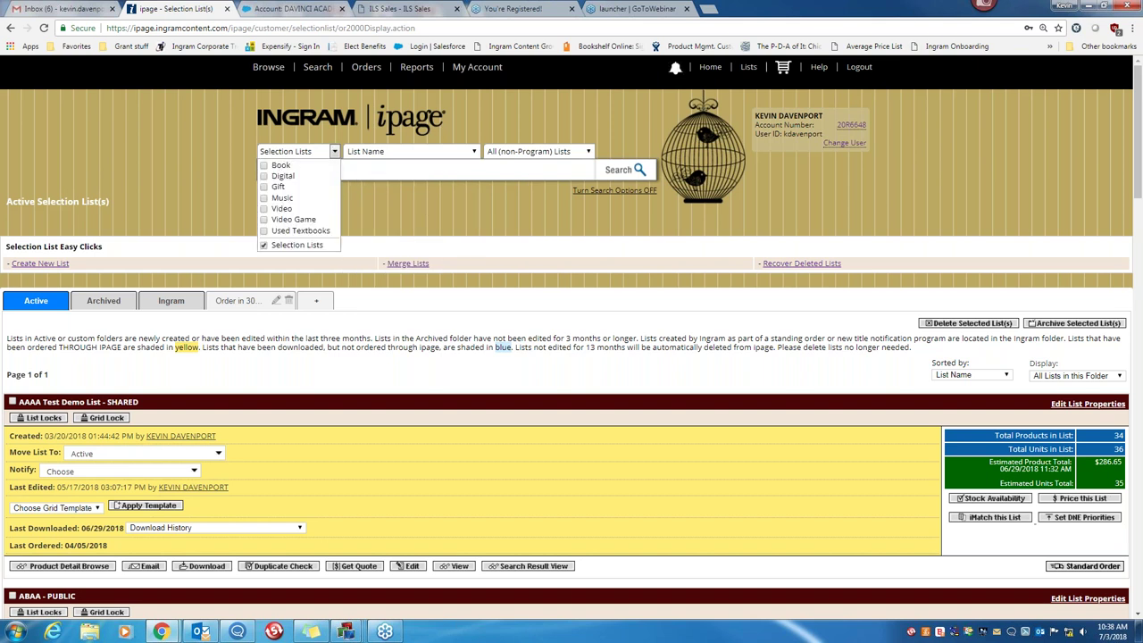
{"action": "left_click", "coordinate": [265, 167]}
{"action": "left_click", "coordinate": [411, 169]}
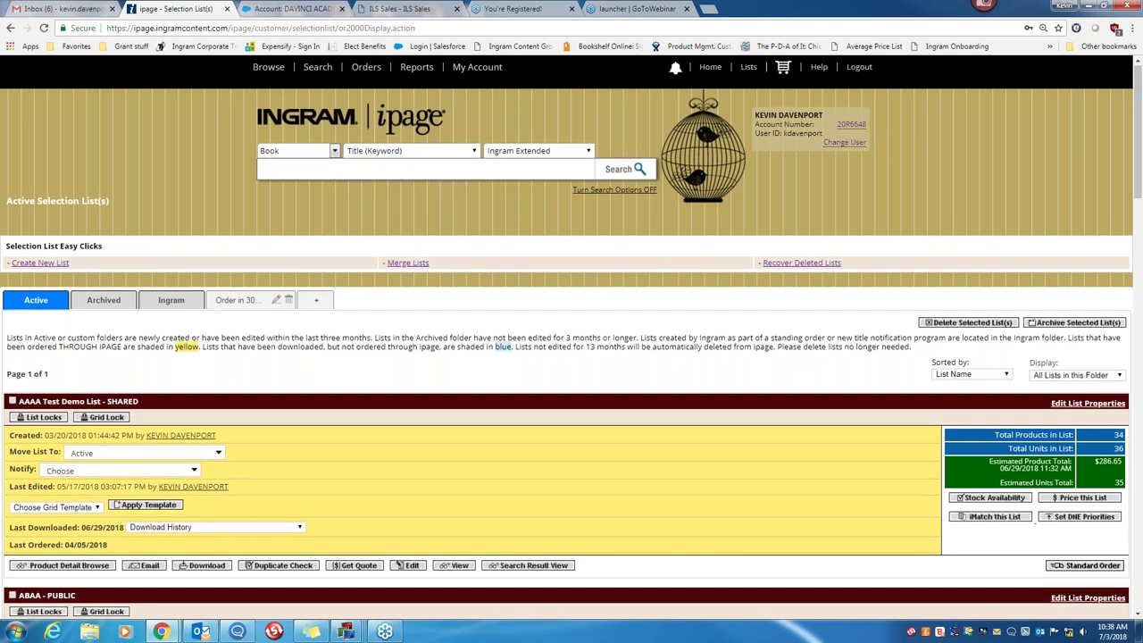
{"action": "scroll", "coordinate": [631, 313], "scroll_direction": "down", "scroll_amount": 4}
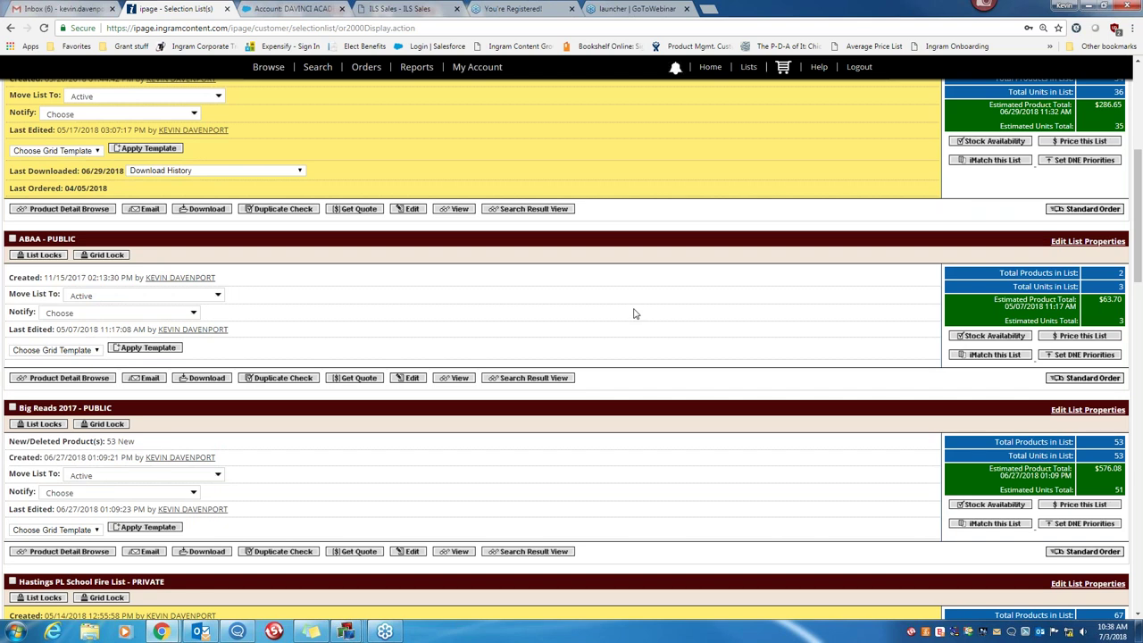
{"action": "scroll", "coordinate": [632, 313], "scroll_direction": "up", "scroll_amount": 4}
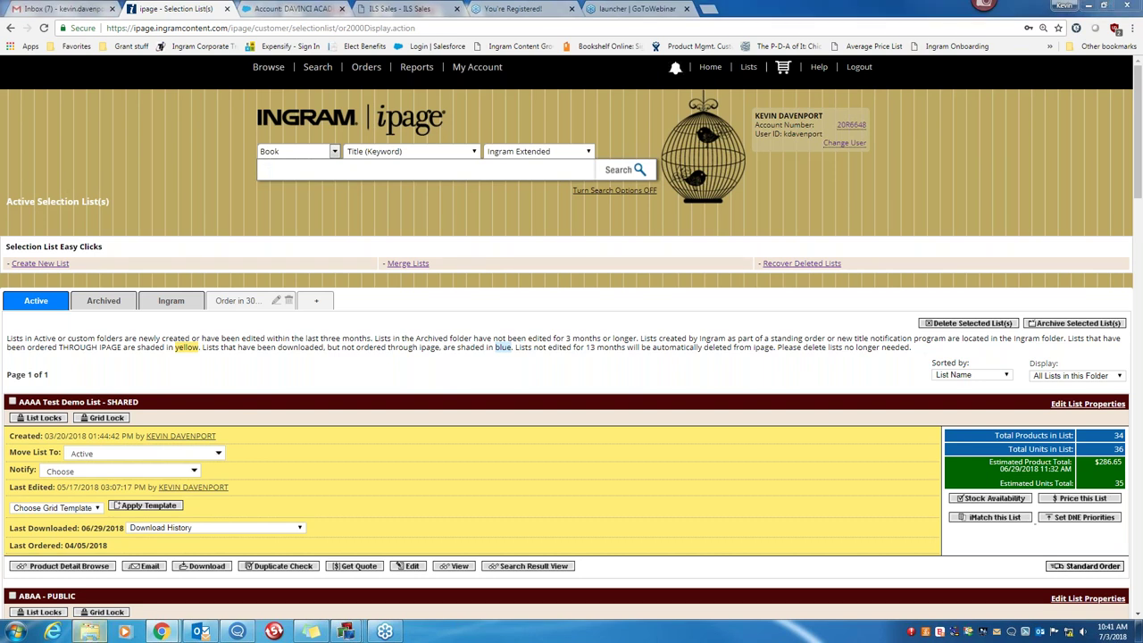
Switch to the file explorer and open the Agreements folder on the Desktop.
{"action": "left_click", "coordinate": [96, 634]}
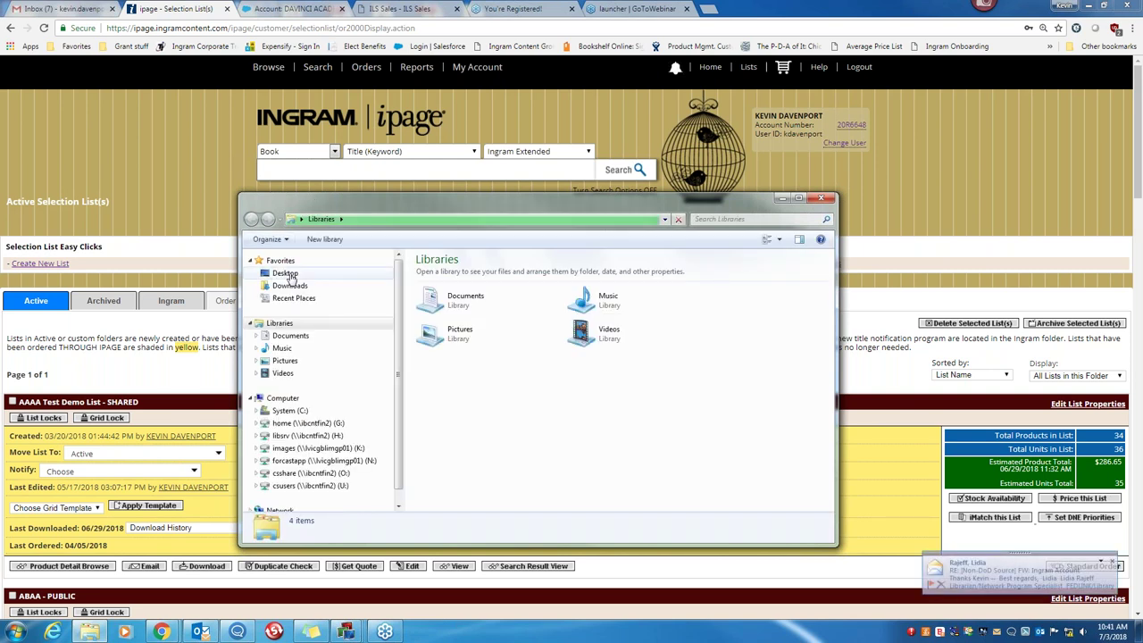
{"action": "left_click", "coordinate": [285, 274]}
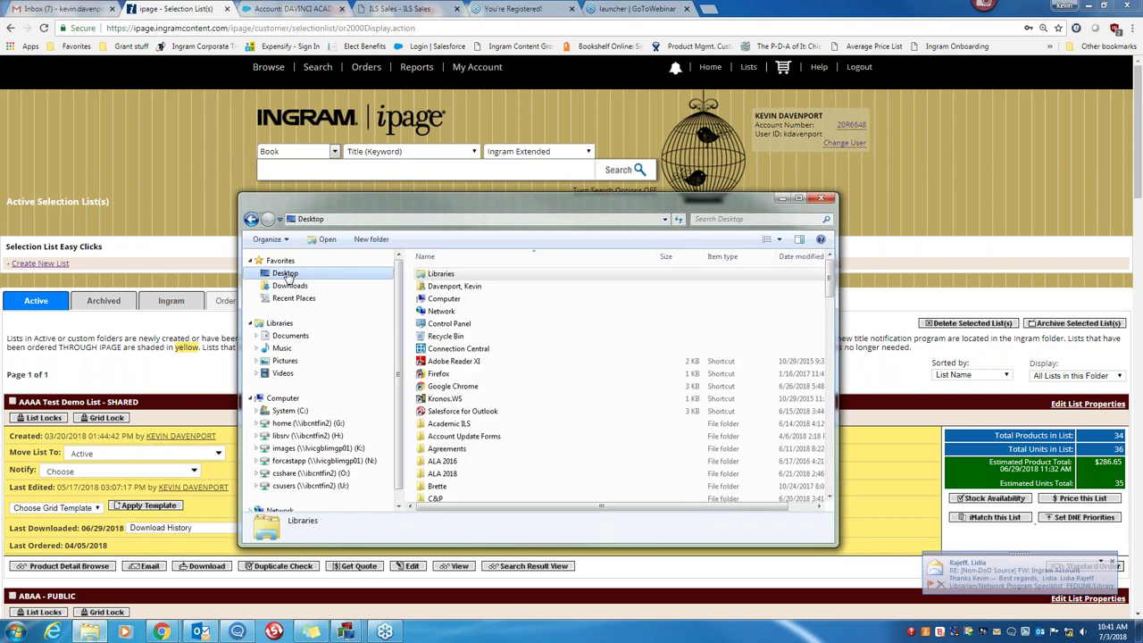
{"action": "left_click", "coordinate": [513, 423]}
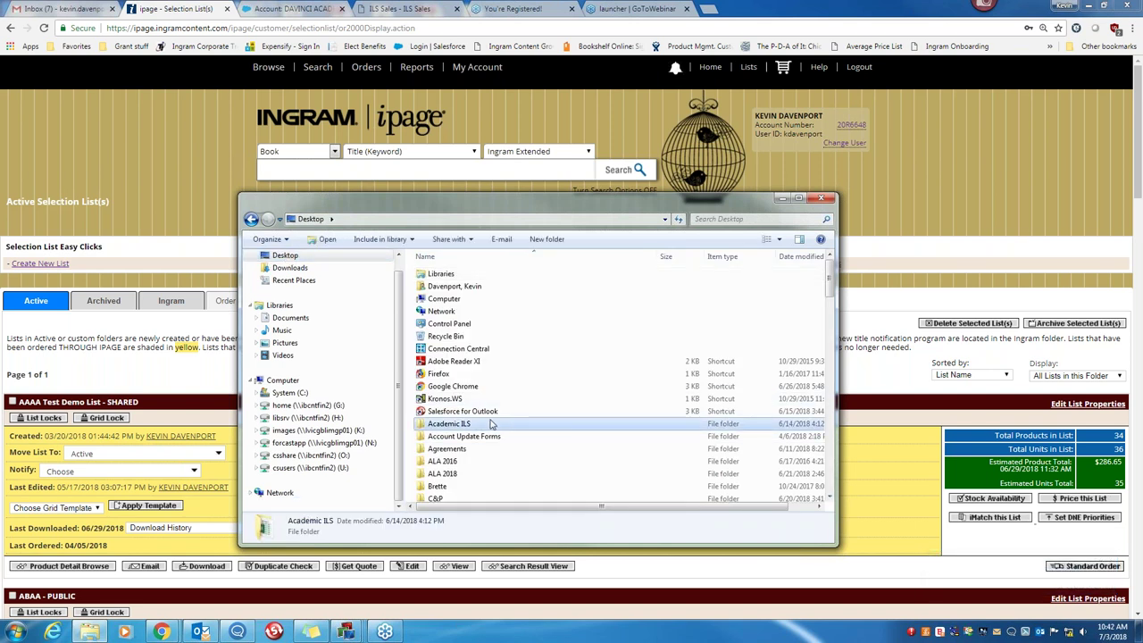
{"action": "scroll", "coordinate": [496, 418], "scroll_direction": "down", "scroll_amount": 3}
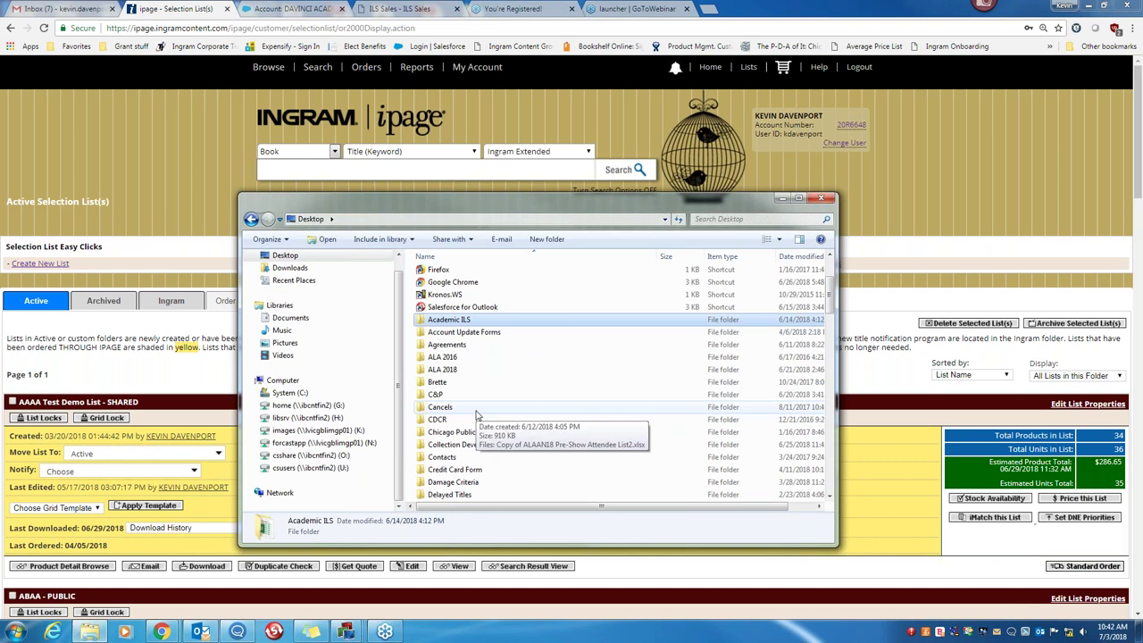
{"action": "scroll", "coordinate": [477, 416], "scroll_direction": "down", "scroll_amount": 2}
{"action": "scroll", "coordinate": [477, 416], "scroll_direction": "up", "scroll_amount": 2}
{"action": "double_click", "coordinate": [447, 332]}
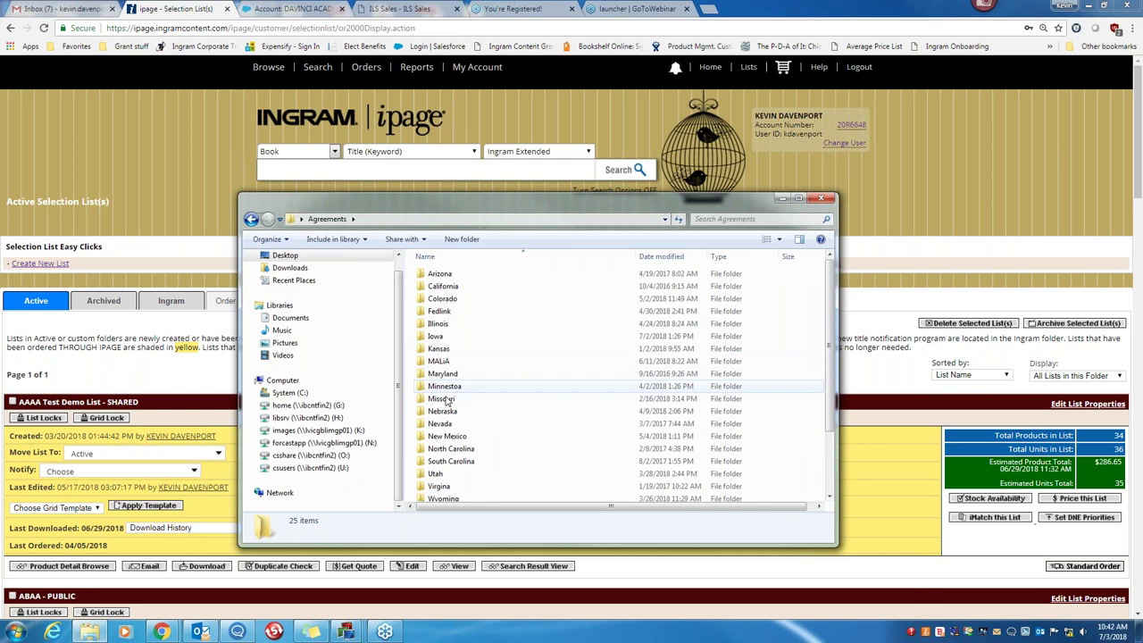
Open the Nebraska Library Commission public library agreement dated 2/16/2018 from the Nebraska folder.
{"action": "left_click", "coordinate": [421, 413]}
{"action": "double_click", "coordinate": [421, 412]}
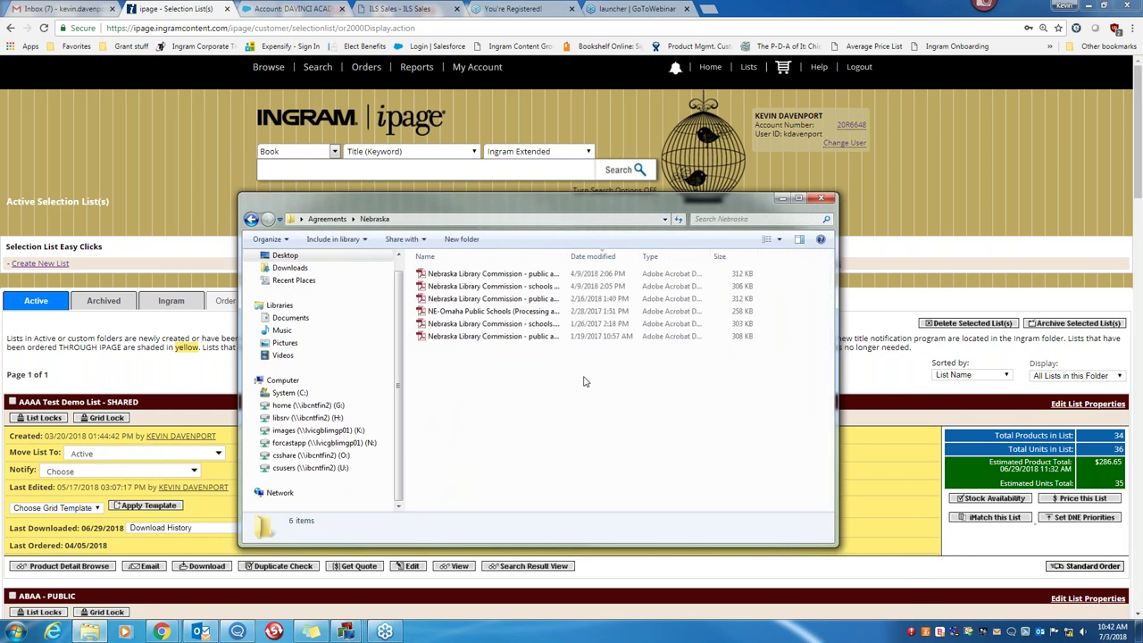
{"action": "left_click", "coordinate": [479, 300]}
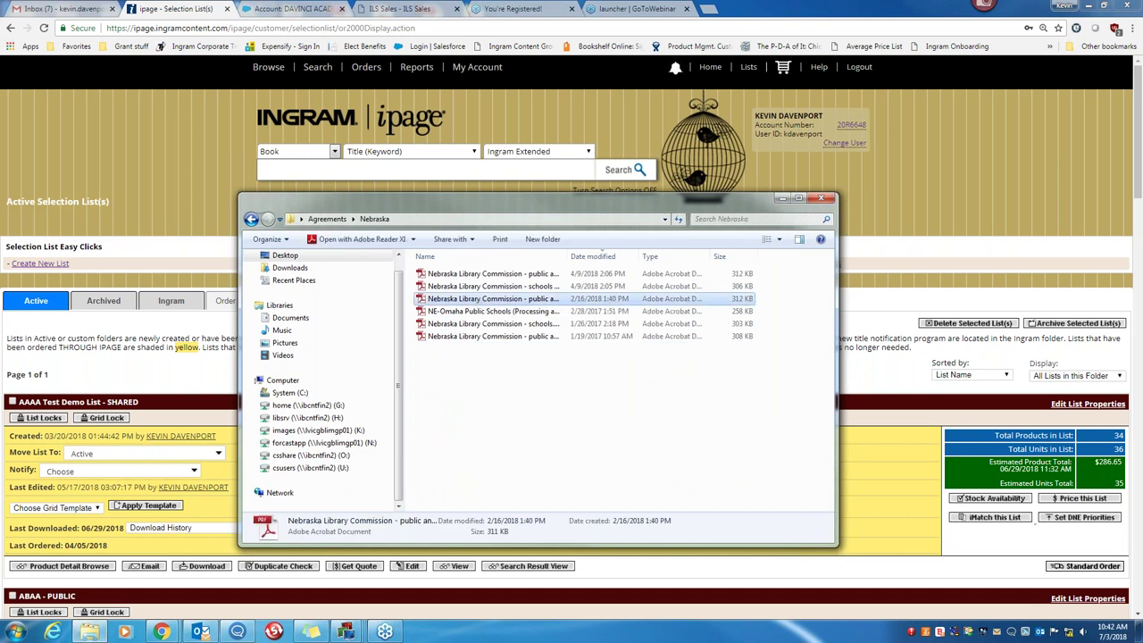
{"action": "key", "text": "Return"}
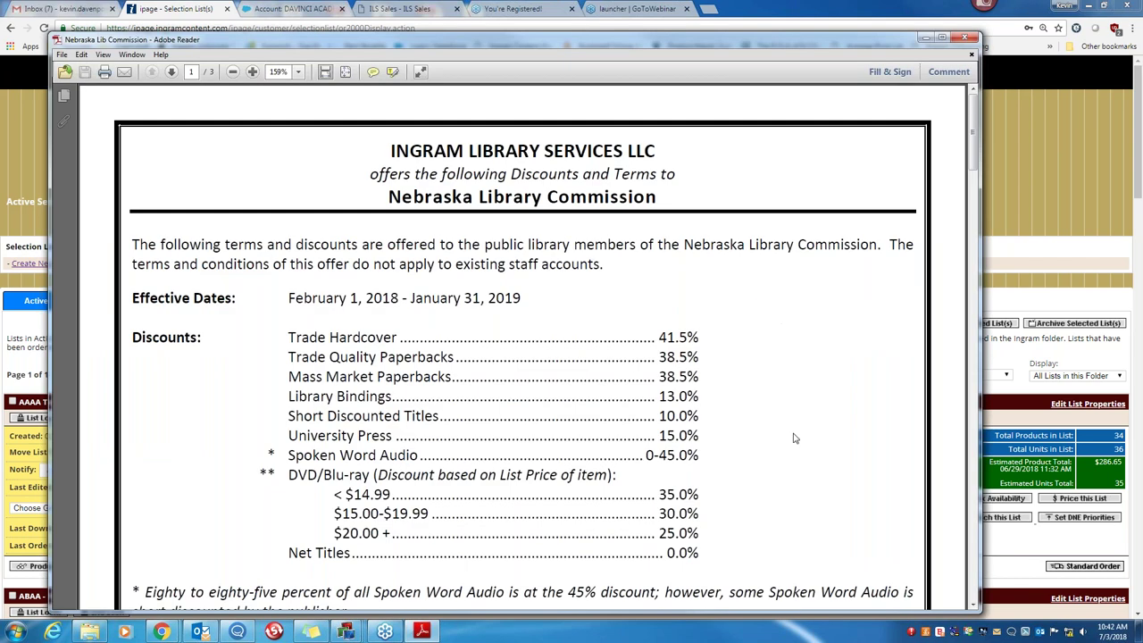
Read the discounts, standing order, freight and payment terms in the Nebraska Library Commission agreement.
{"action": "scroll", "coordinate": [795, 439], "scroll_direction": "down", "scroll_amount": 1}
{"action": "scroll", "coordinate": [795, 438], "scroll_direction": "down", "scroll_amount": 1}
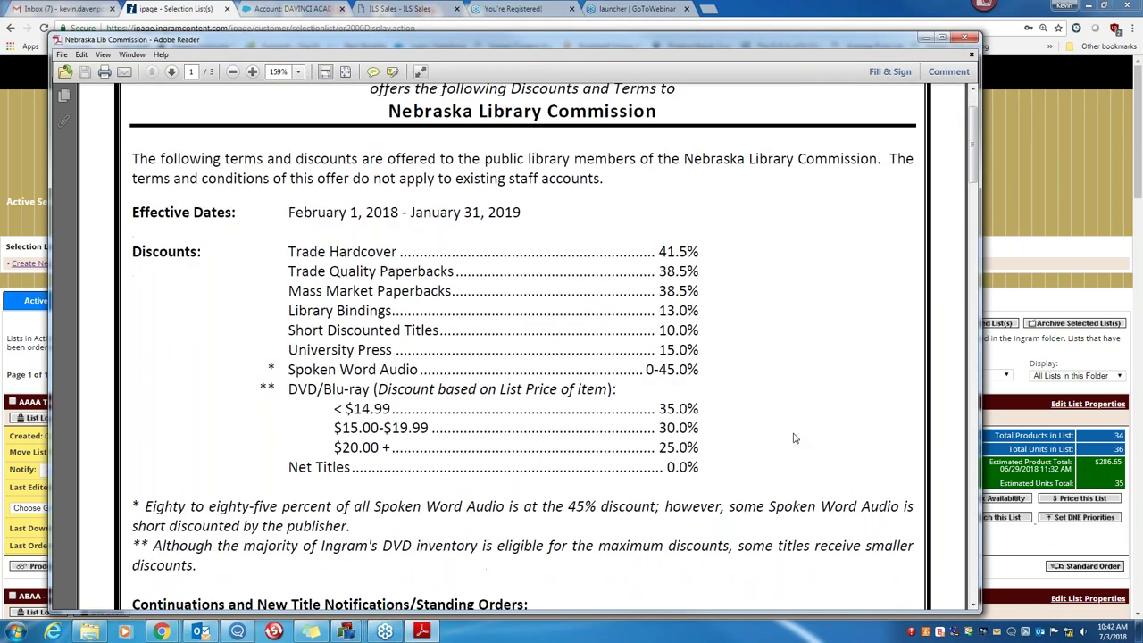
{"action": "scroll", "coordinate": [795, 439], "scroll_direction": "down", "scroll_amount": 5}
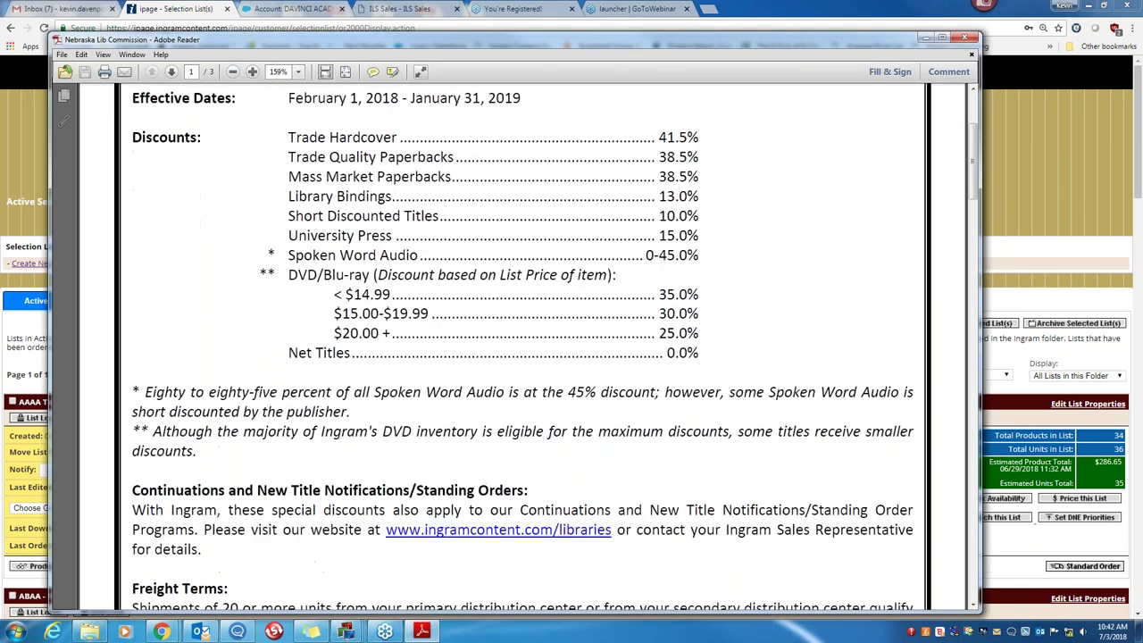
{"action": "scroll", "coordinate": [556, 346], "scroll_direction": "down", "scroll_amount": 2}
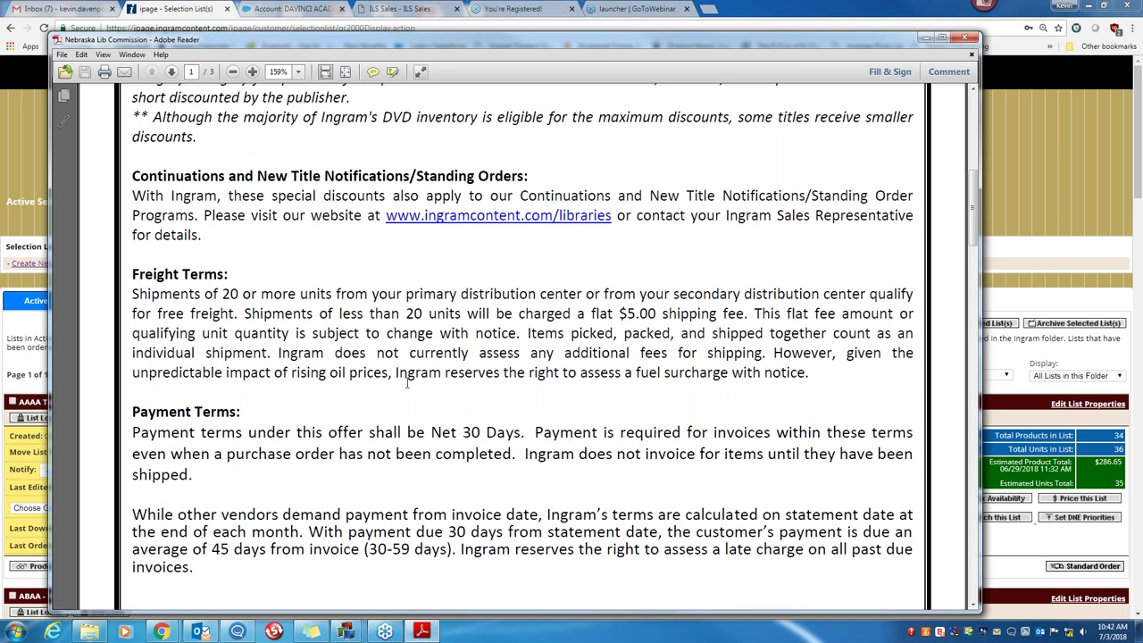
{"action": "scroll", "coordinate": [447, 382], "scroll_direction": "up", "scroll_amount": 1}
{"action": "scroll", "coordinate": [447, 382], "scroll_direction": "up", "scroll_amount": 8}
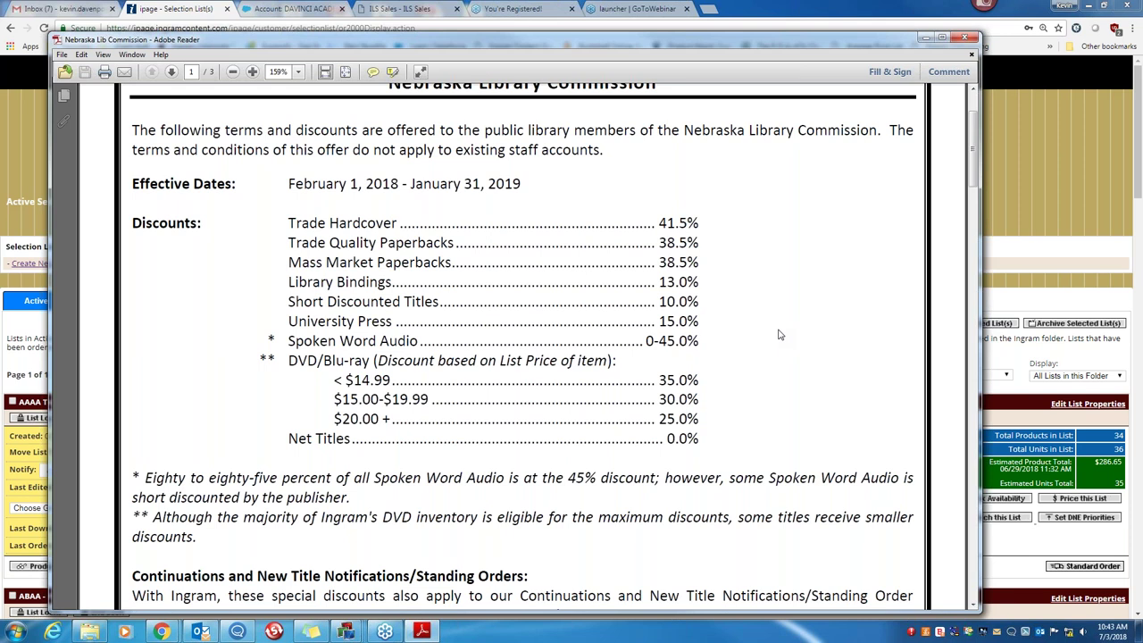
Review the agreement through its ordering, ipage, account set-up and contact sections, and return to its beginning.
{"action": "scroll", "coordinate": [778, 335], "scroll_direction": "down", "scroll_amount": 1}
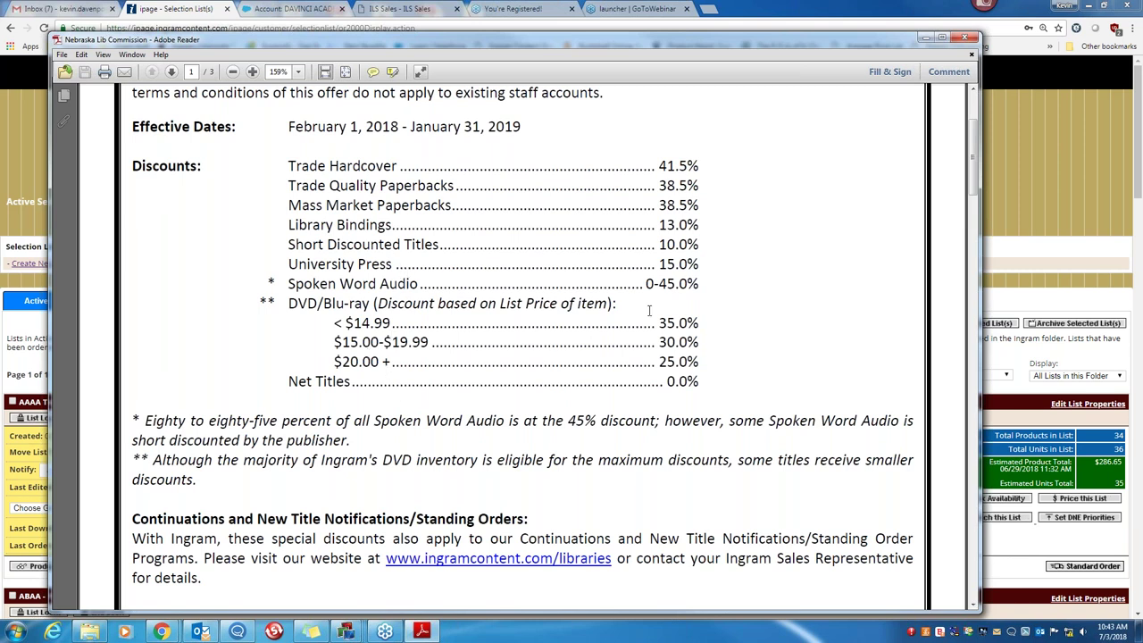
{"action": "scroll", "coordinate": [752, 329], "scroll_direction": "down", "scroll_amount": 1}
{"action": "scroll", "coordinate": [752, 330], "scroll_direction": "down", "scroll_amount": 4}
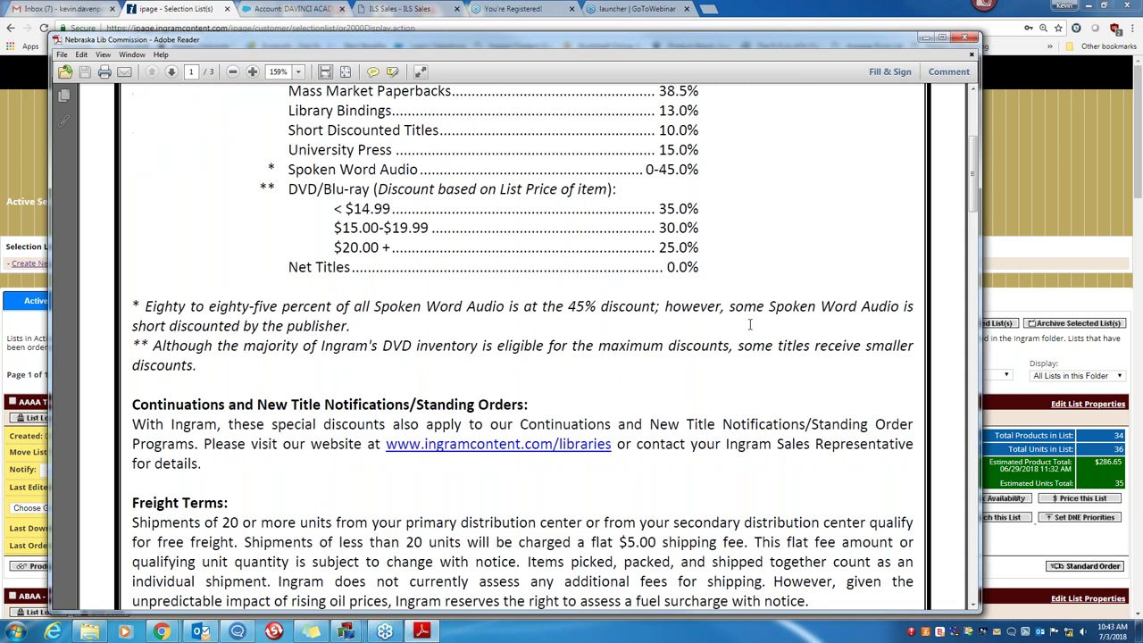
{"action": "scroll", "coordinate": [750, 324], "scroll_direction": "down", "scroll_amount": 10}
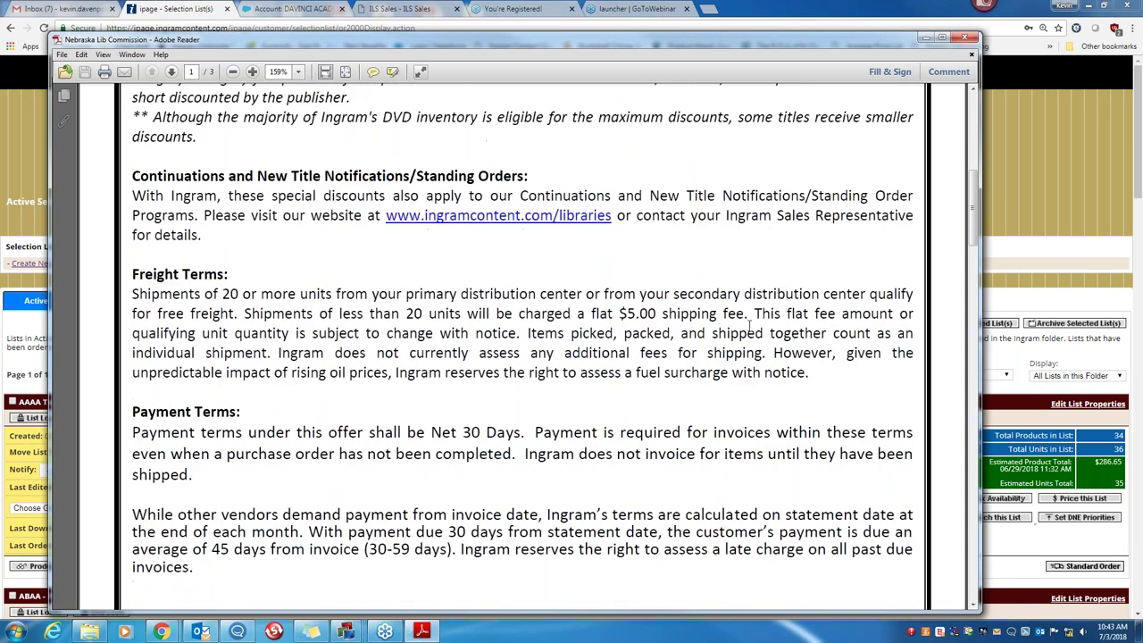
{"action": "scroll", "coordinate": [725, 317], "scroll_direction": "down", "scroll_amount": 9}
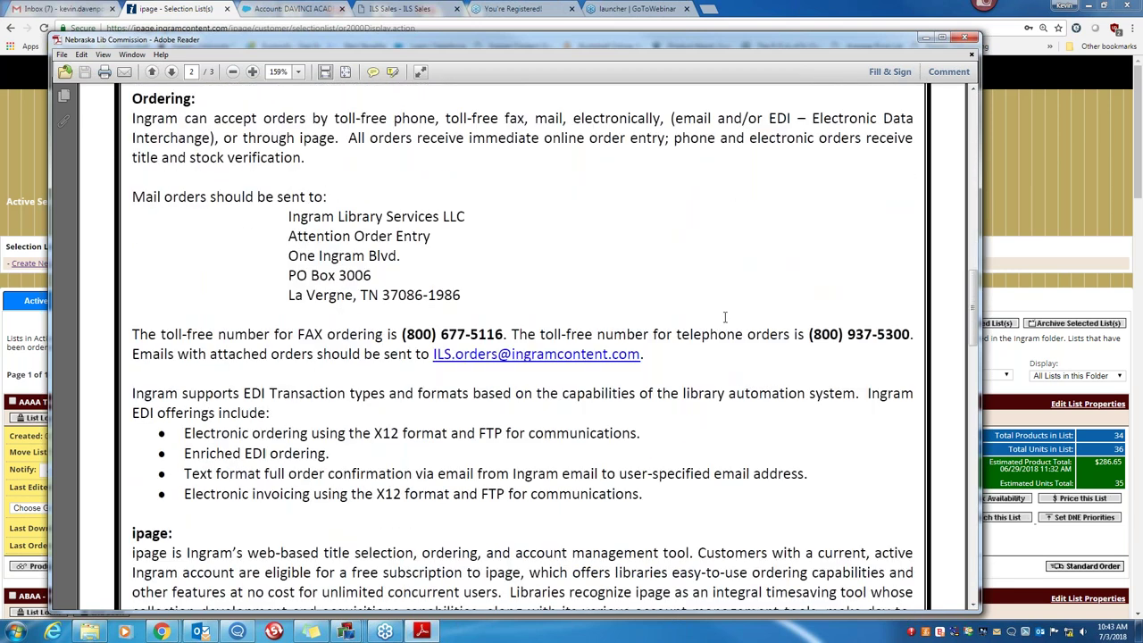
{"action": "scroll", "coordinate": [725, 317], "scroll_direction": "down", "scroll_amount": 2}
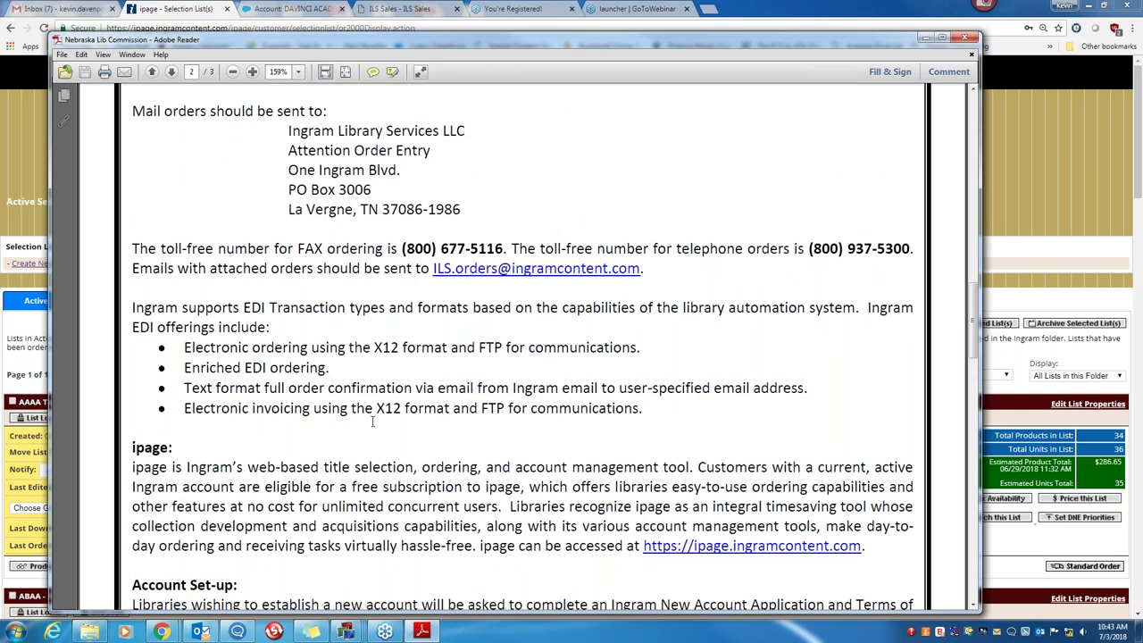
{"action": "scroll", "coordinate": [373, 421], "scroll_direction": "down", "scroll_amount": 1}
{"action": "scroll", "coordinate": [372, 421], "scroll_direction": "down", "scroll_amount": 6}
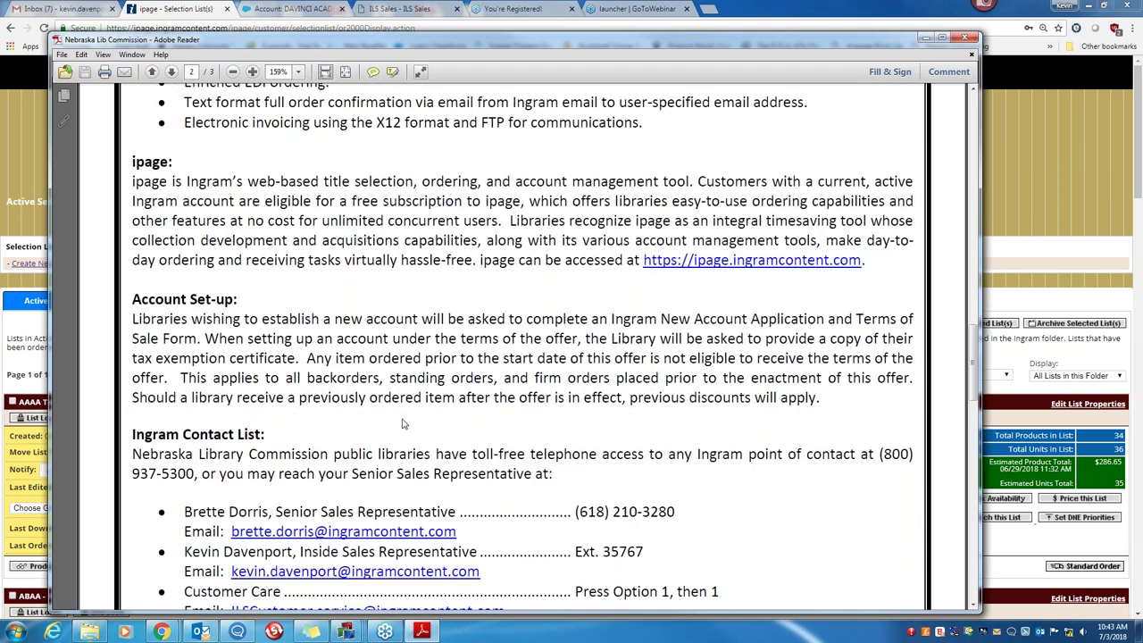
{"action": "scroll", "coordinate": [375, 428], "scroll_direction": "up", "scroll_amount": 6}
{"action": "scroll", "coordinate": [512, 390], "scroll_direction": "up", "scroll_amount": 20}
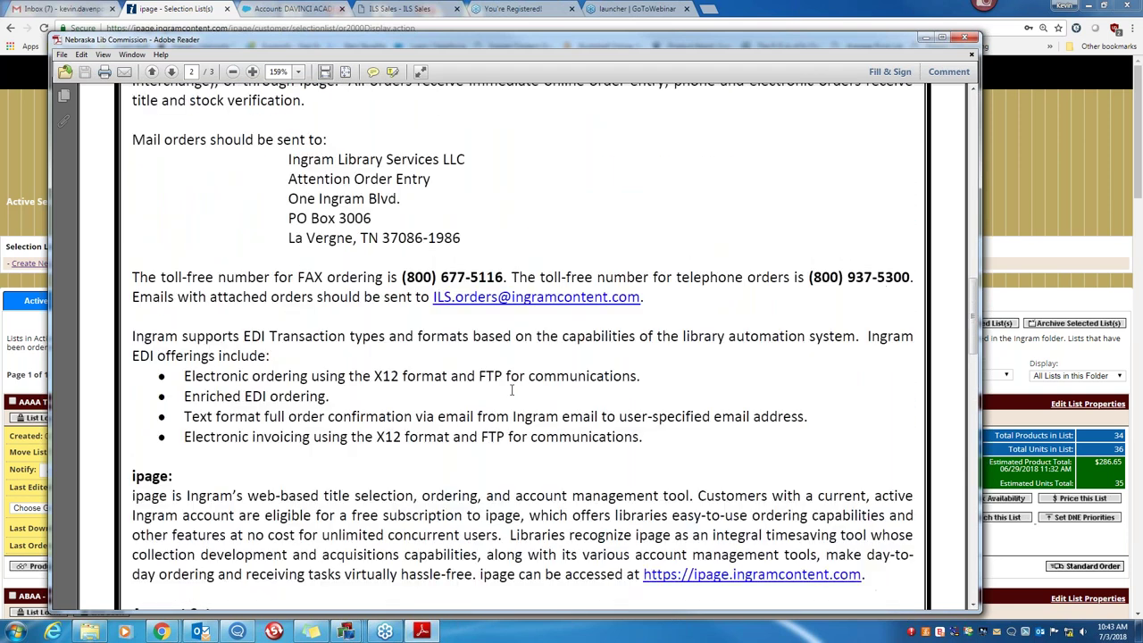
{"action": "scroll", "coordinate": [589, 360], "scroll_direction": "up", "scroll_amount": 3}
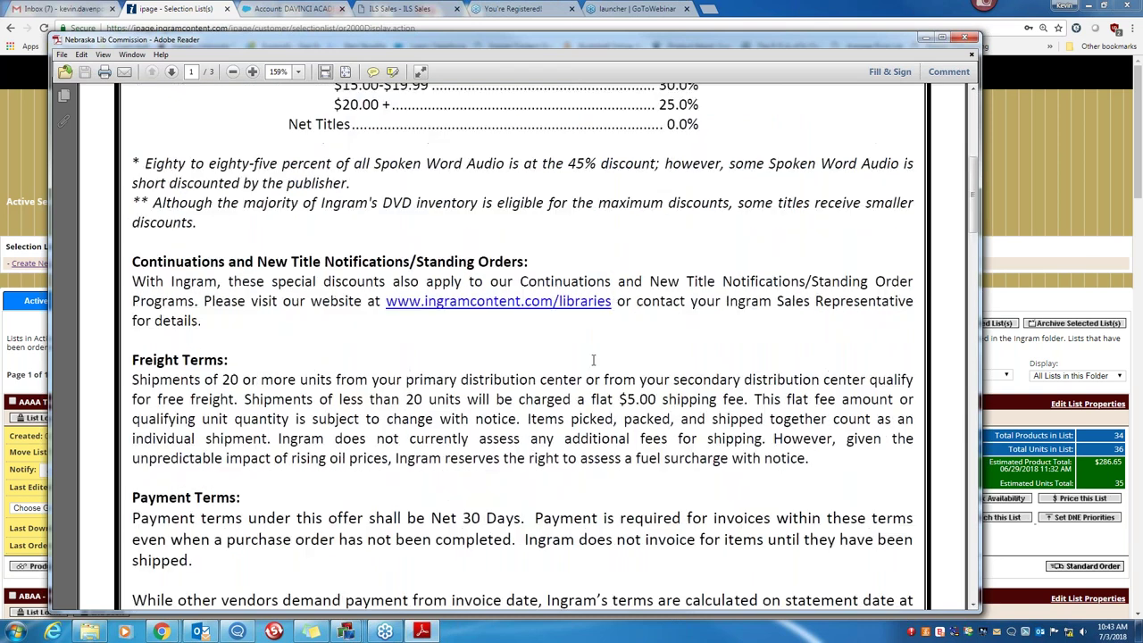
{"action": "scroll", "coordinate": [593, 359], "scroll_direction": "up", "scroll_amount": 10}
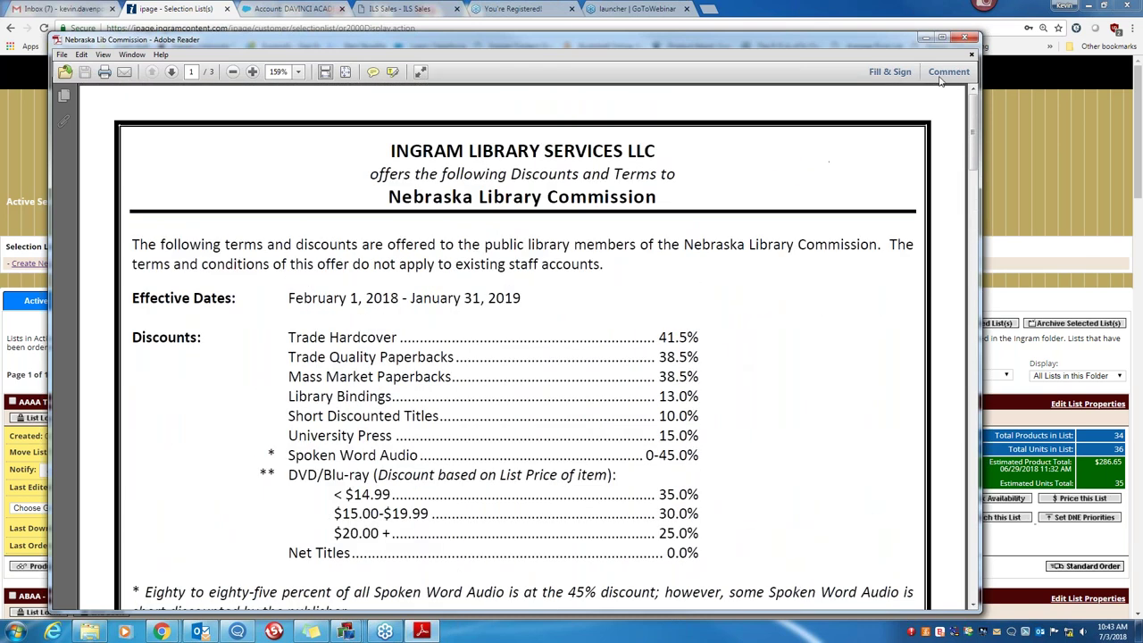
Close the agreement, go back to the Desktop folder and minimize the file explorer to return to ipage.
{"action": "left_click", "coordinate": [964, 36]}
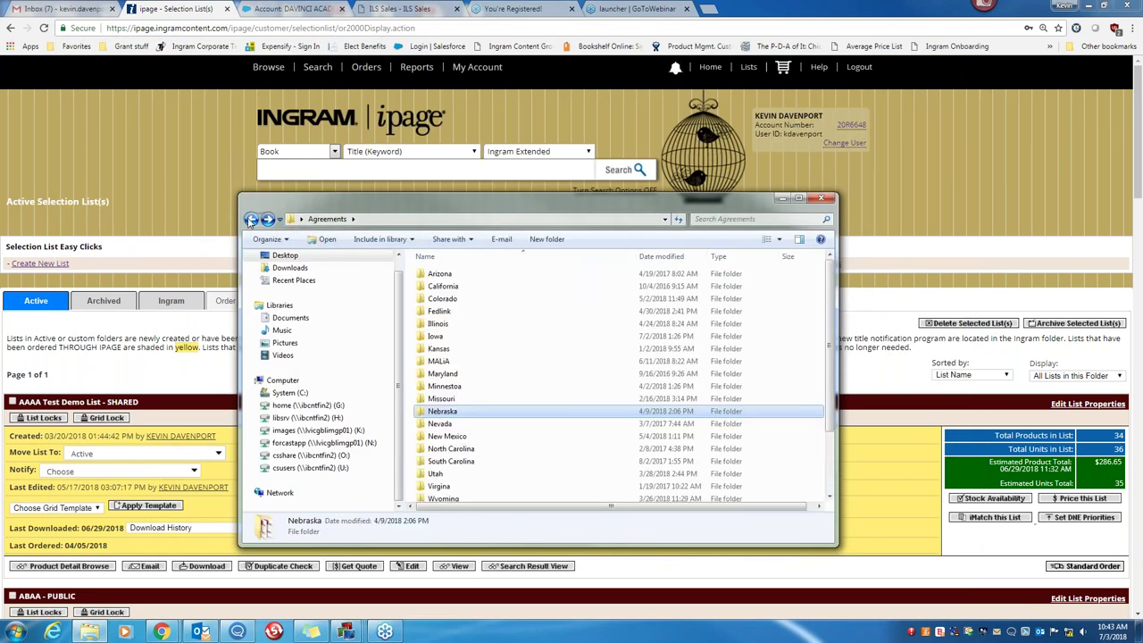
{"action": "left_click", "coordinate": [251, 220]}
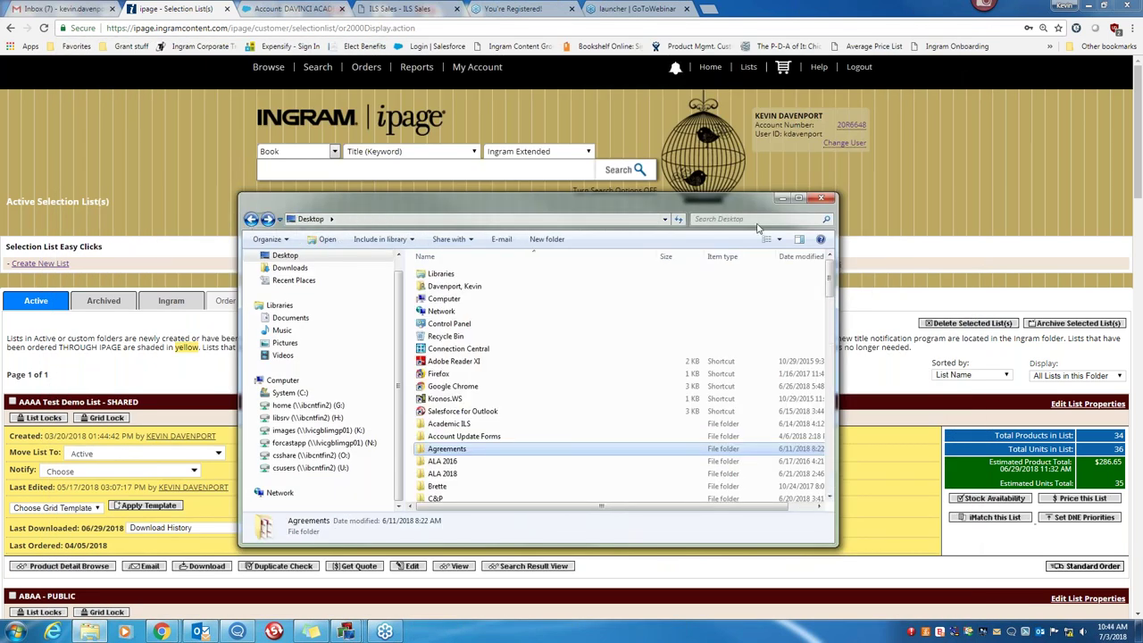
{"action": "left_click", "coordinate": [778, 199]}
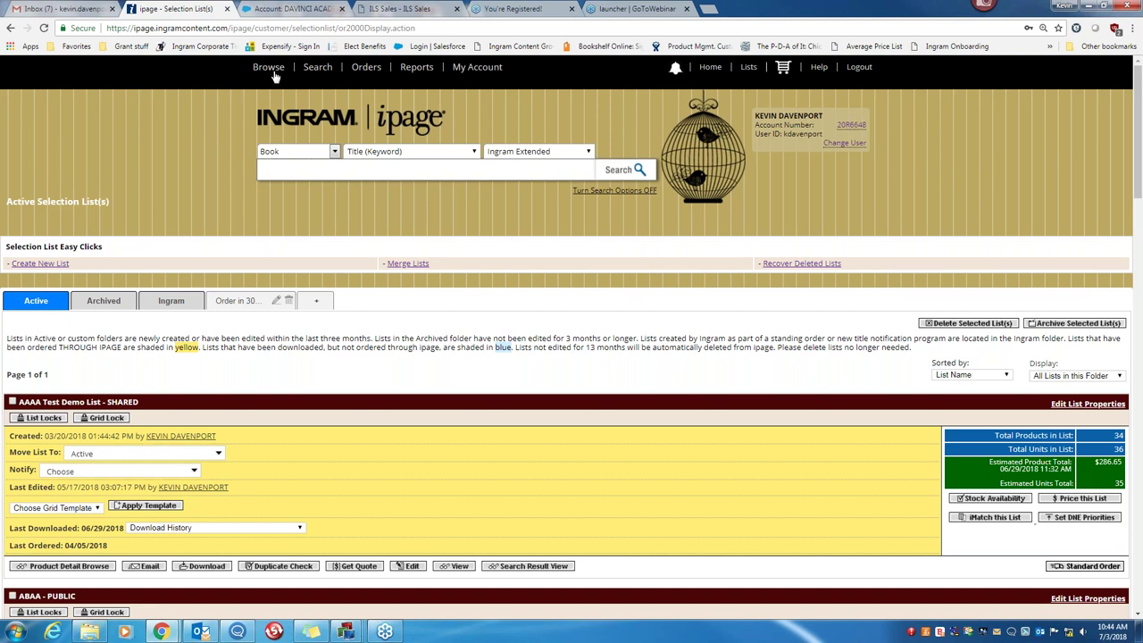
Browse the Gifts, Games, & Sidelines product type and look over its Back to School, Gifts and Featured Titles groups.
{"action": "mouse_move", "coordinate": [274, 75]}
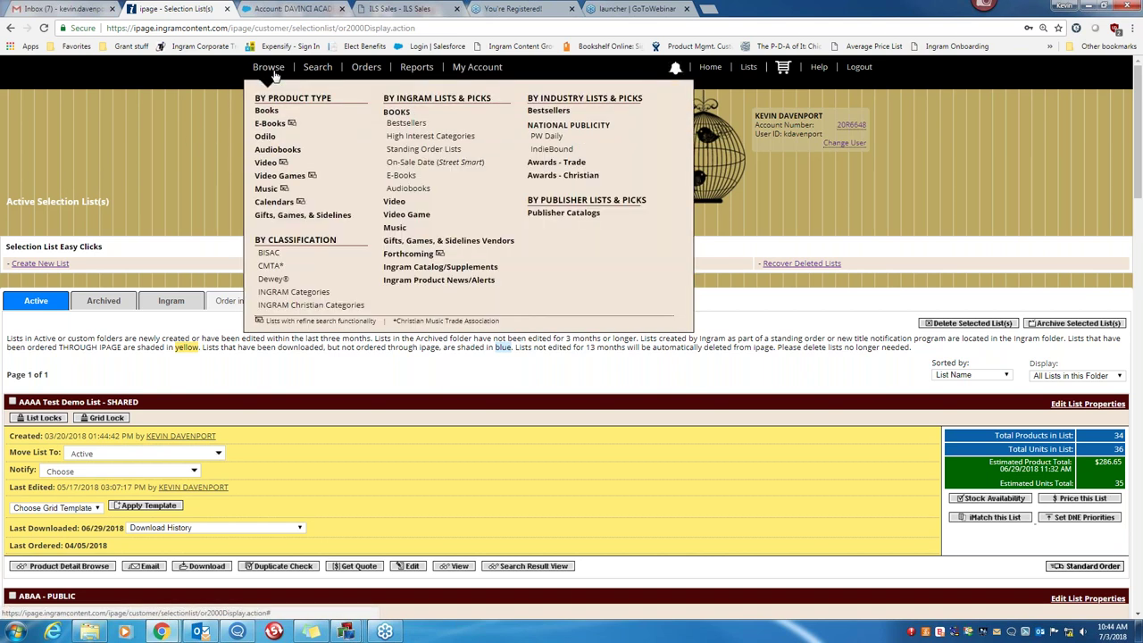
{"action": "left_click", "coordinate": [300, 219]}
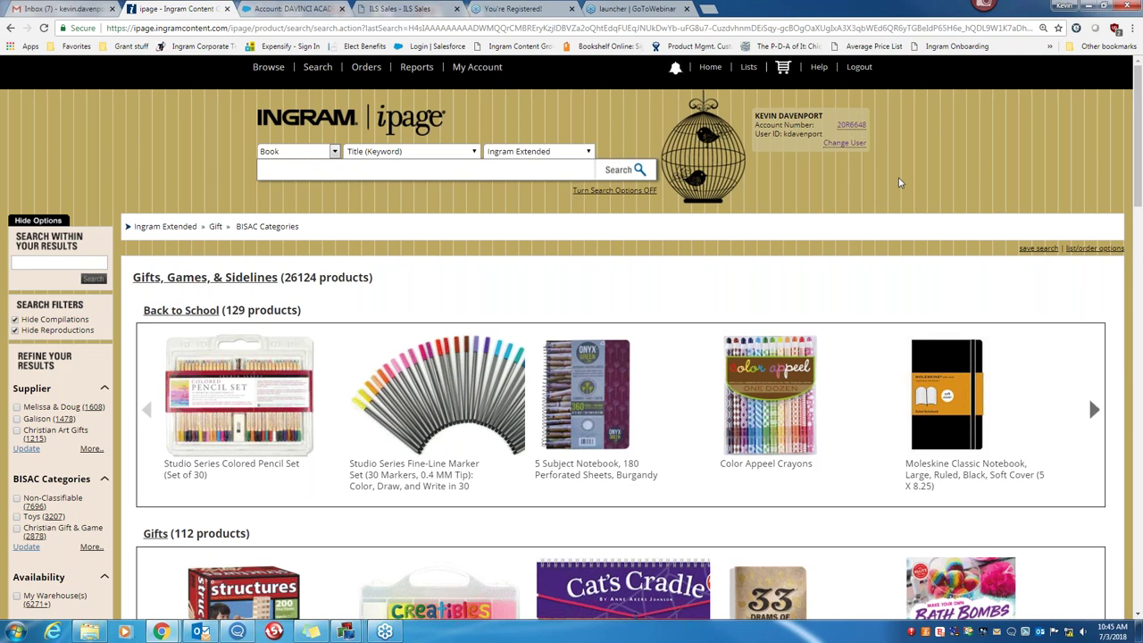
{"action": "scroll", "coordinate": [900, 182], "scroll_direction": "down", "scroll_amount": 2}
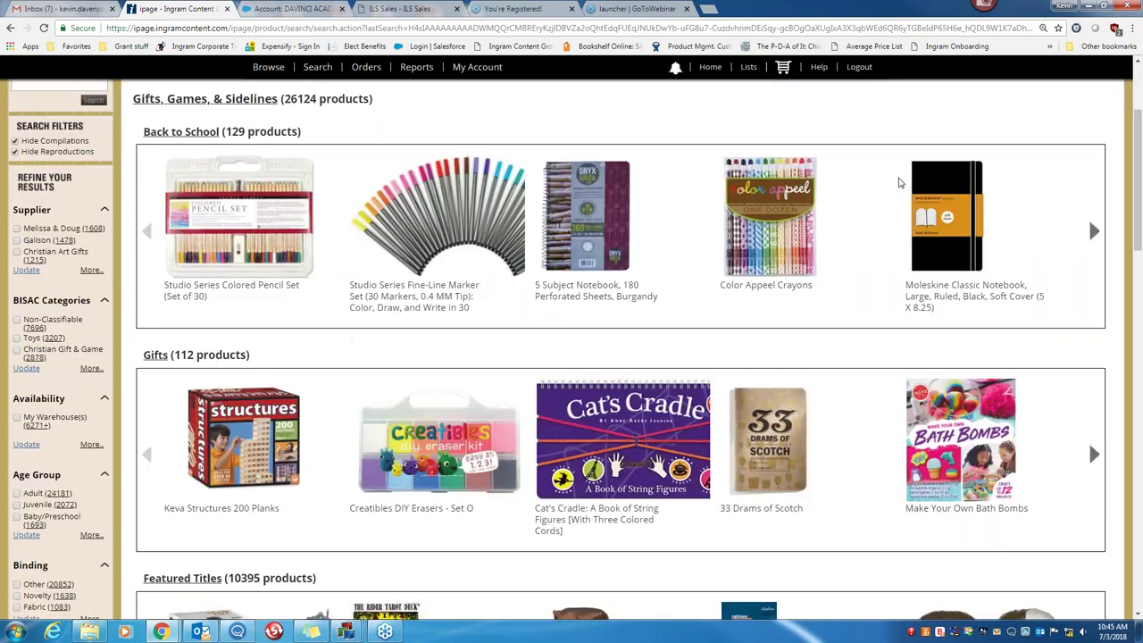
{"action": "scroll", "coordinate": [900, 182], "scroll_direction": "down", "scroll_amount": 4}
{"action": "scroll", "coordinate": [738, 285], "scroll_direction": "up", "scroll_amount": 2}
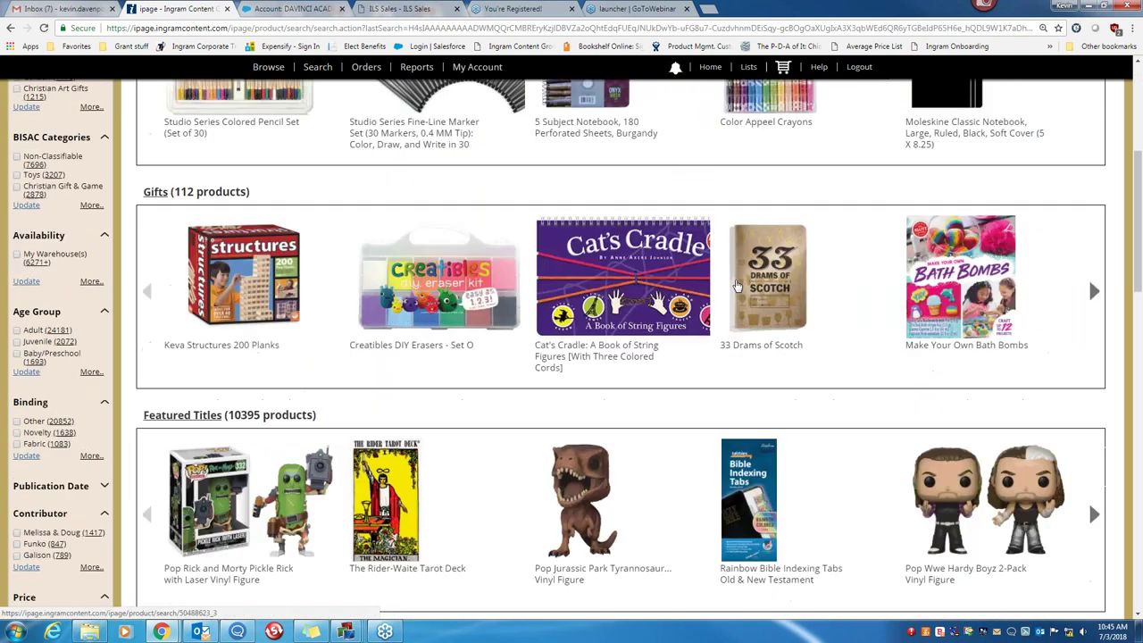
{"action": "scroll", "coordinate": [737, 286], "scroll_direction": "up", "scroll_amount": 4}
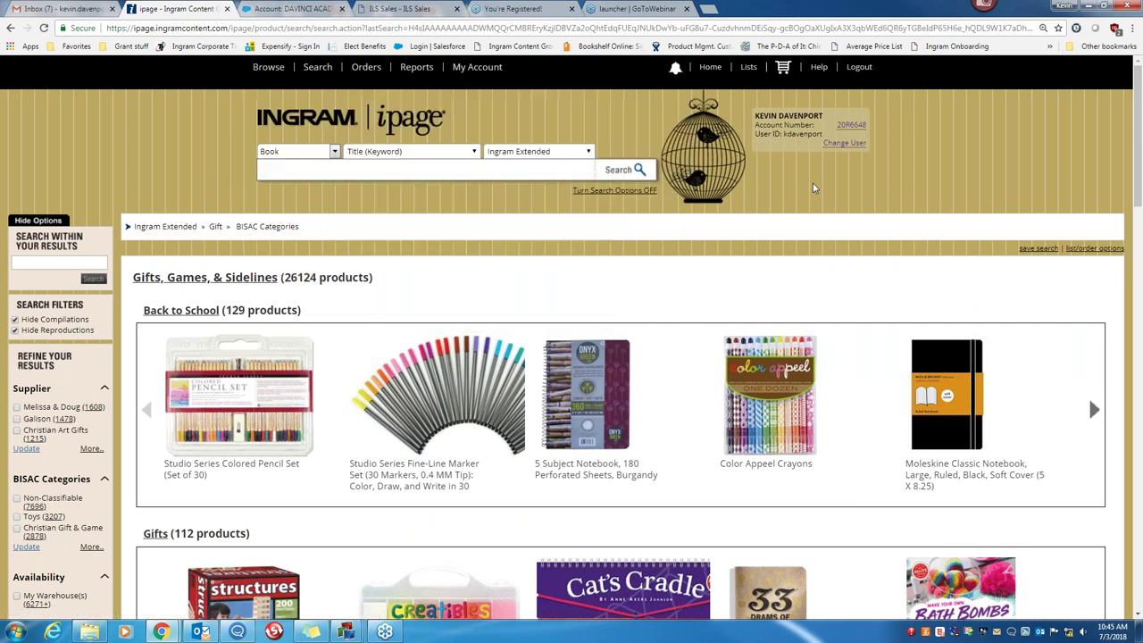
Return to the ipage home page from the gift products and look over its bestseller, list and news sections.
{"action": "mouse_move", "coordinate": [471, 73]}
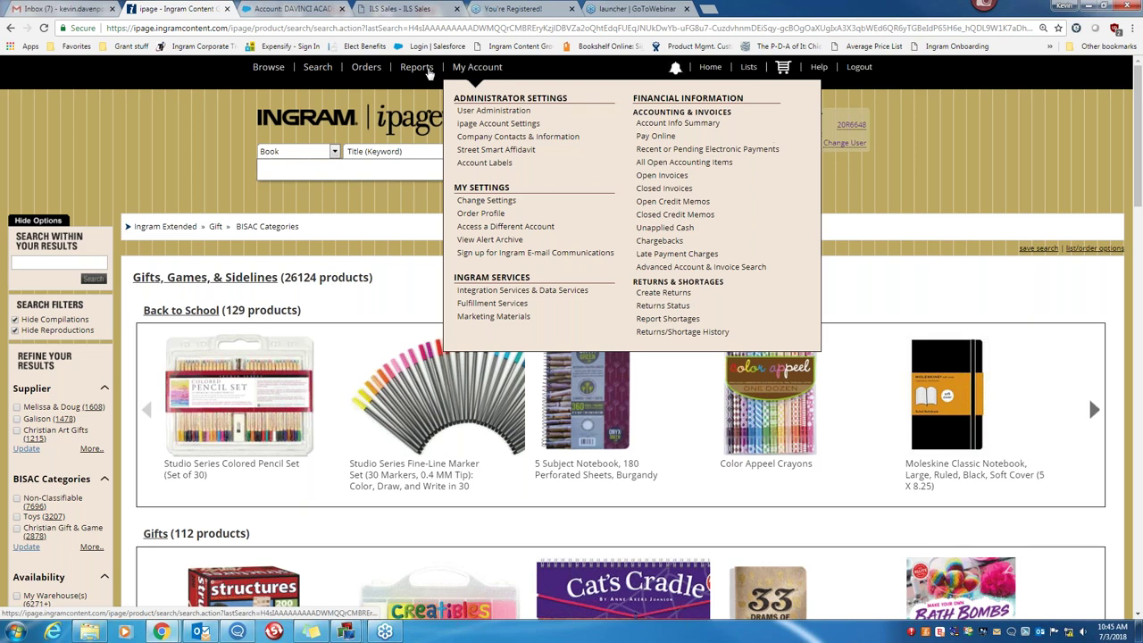
{"action": "mouse_move", "coordinate": [420, 73]}
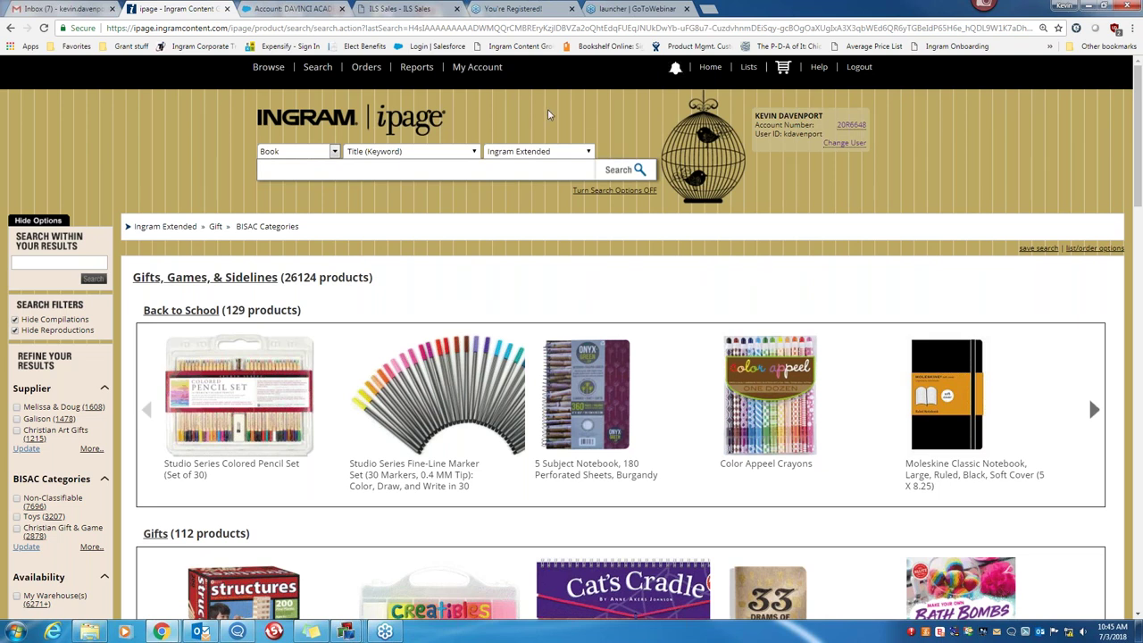
{"action": "left_click", "coordinate": [710, 67]}
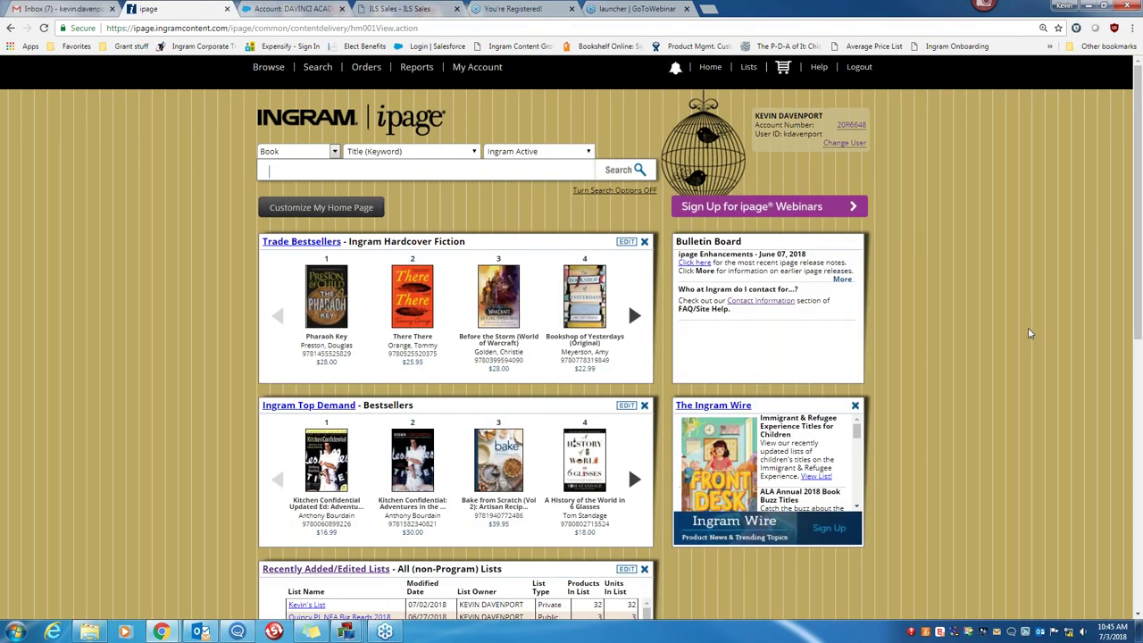
{"action": "scroll", "coordinate": [1028, 333], "scroll_direction": "down", "scroll_amount": 2}
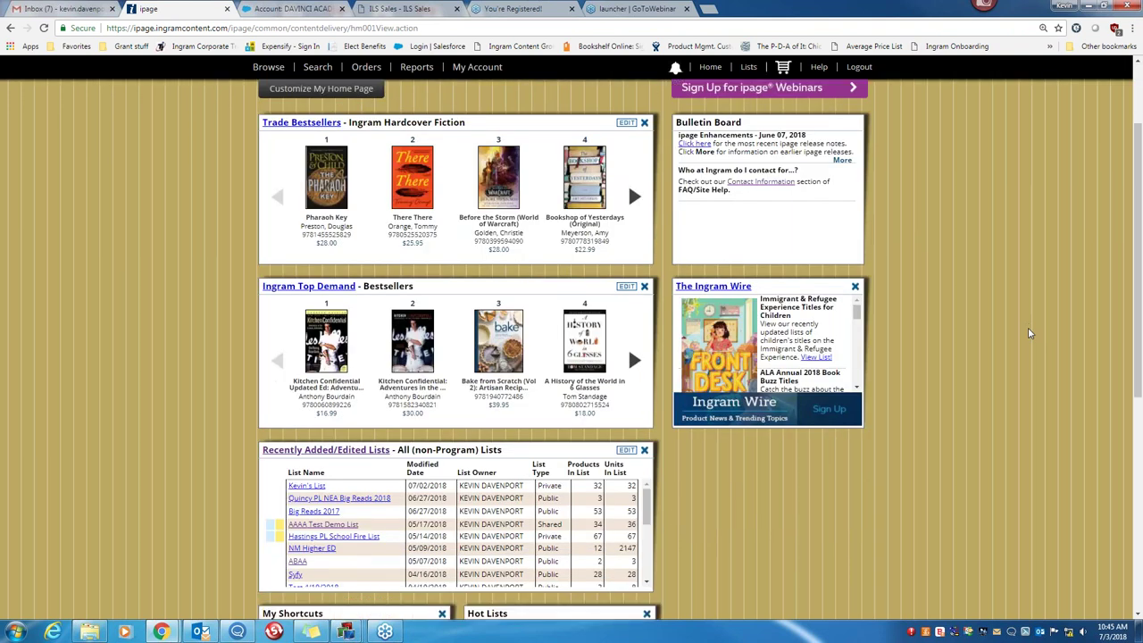
{"action": "scroll", "coordinate": [1029, 333], "scroll_direction": "up", "scroll_amount": 1}
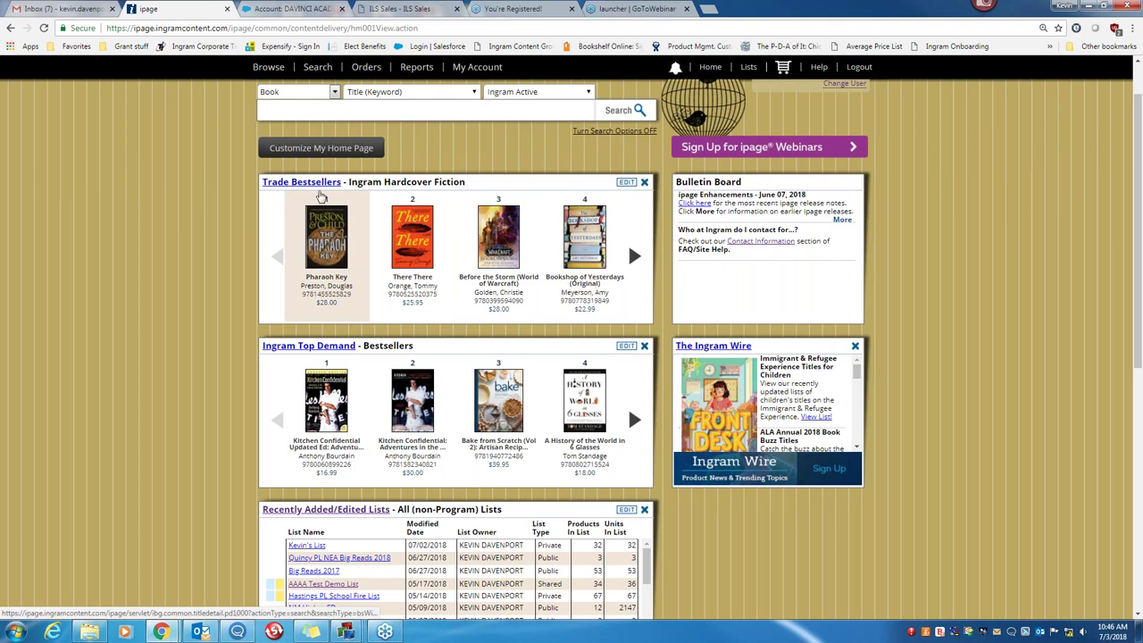
Review the available best seller lists and set the Trade Bestsellers section to display Ingram Hardcover Fiction.
{"action": "left_click", "coordinate": [627, 183]}
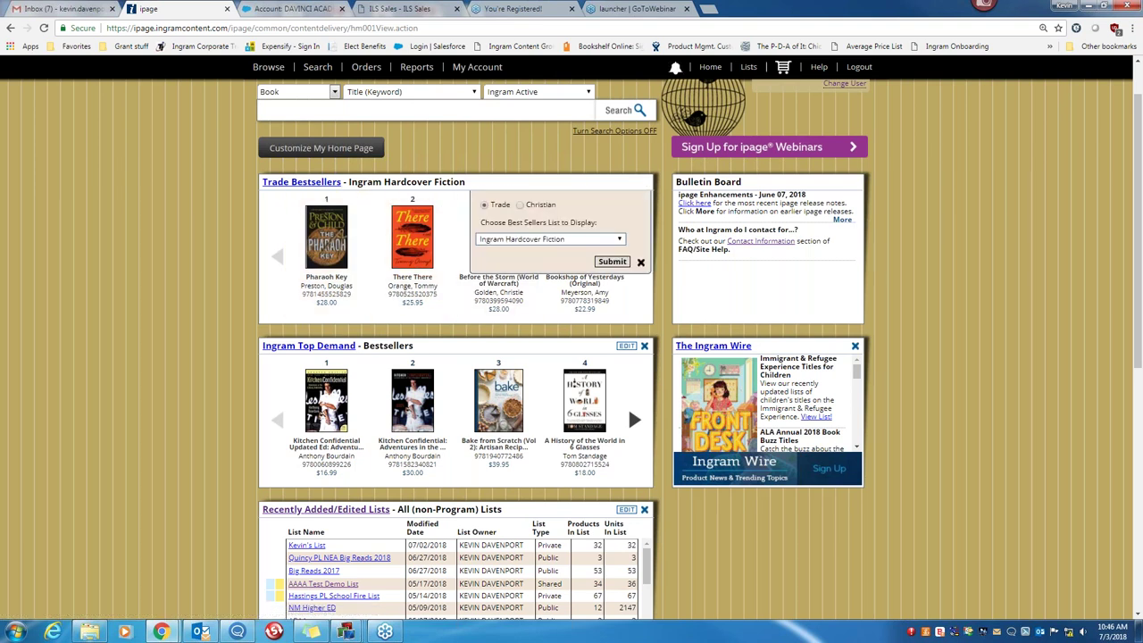
{"action": "left_click", "coordinate": [614, 241]}
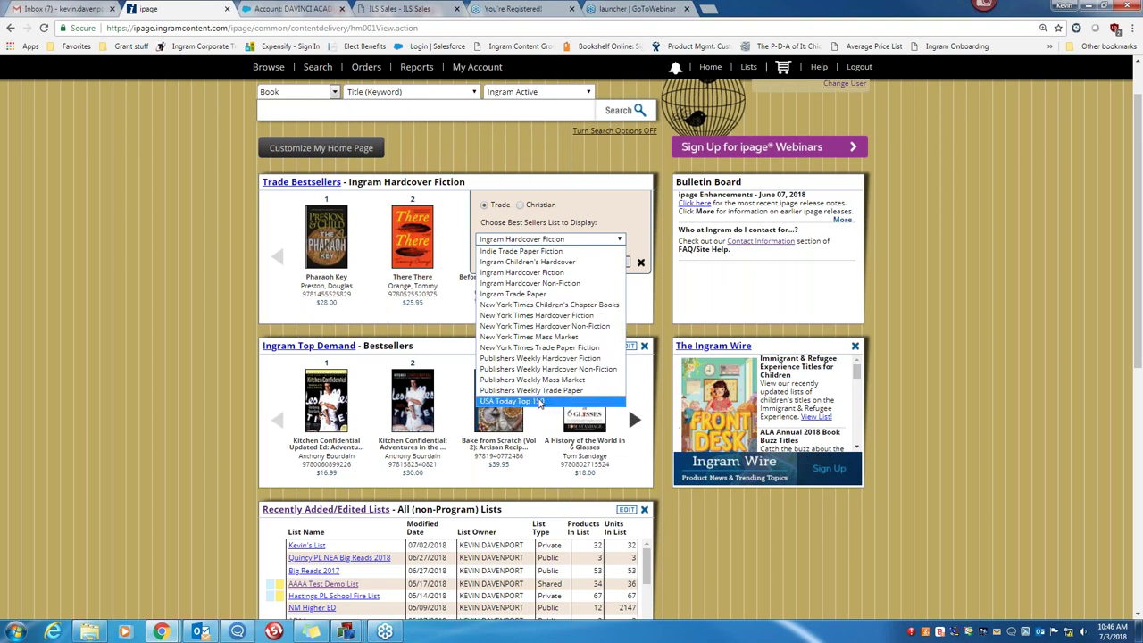
{"action": "left_click", "coordinate": [576, 239]}
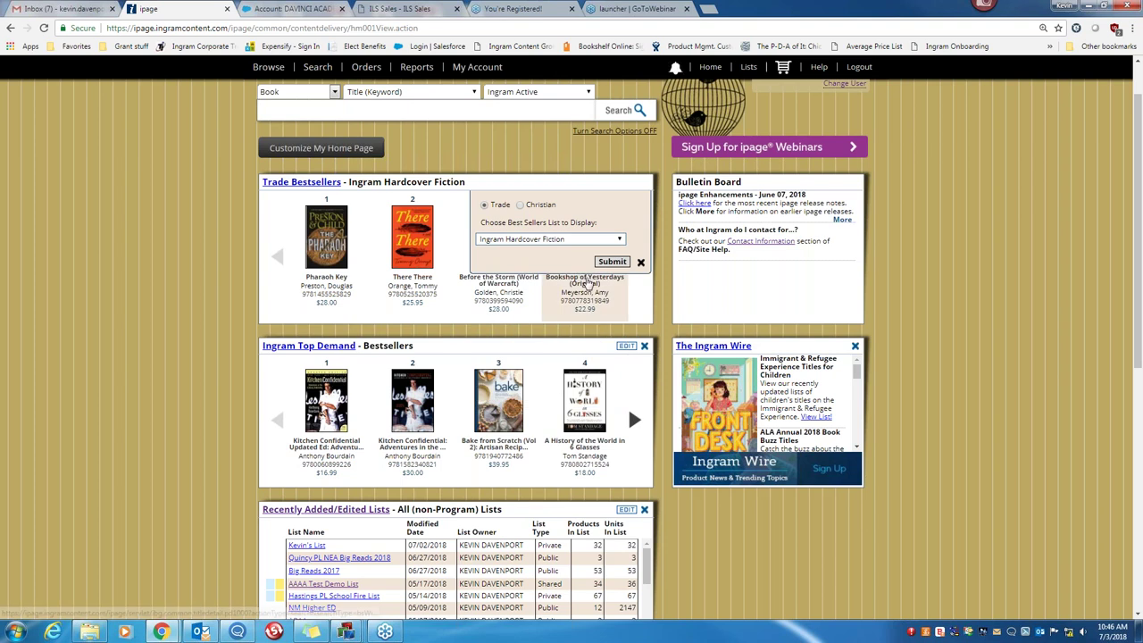
{"action": "left_click", "coordinate": [614, 265]}
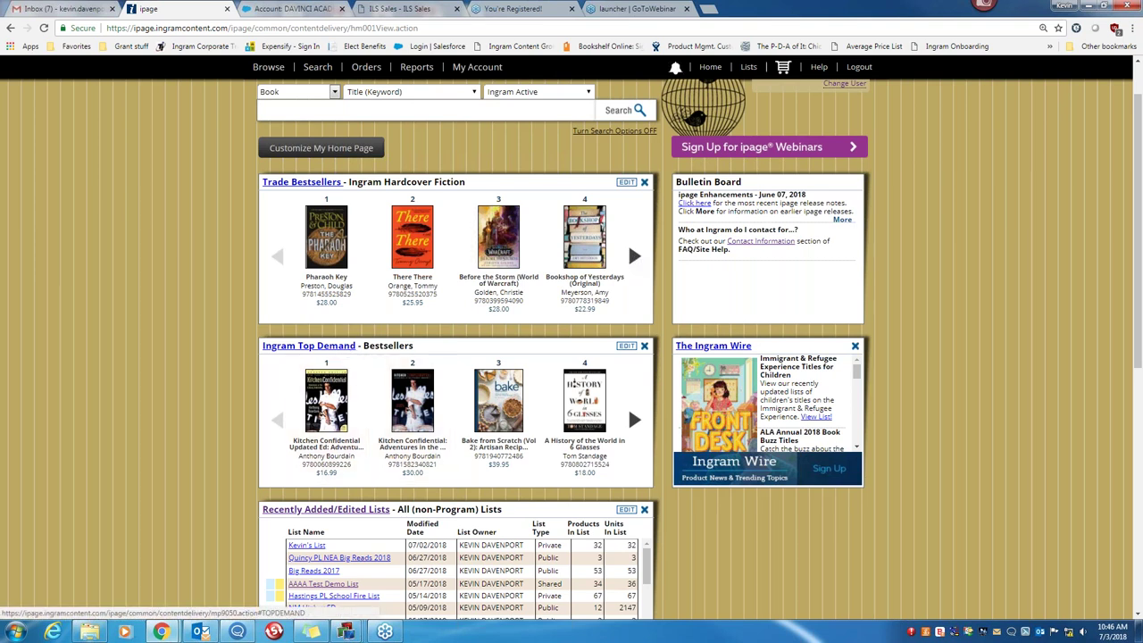
Review the available top demand lists and set the Ingram Top Demand section to display Bestsellers.
{"action": "left_click", "coordinate": [626, 345]}
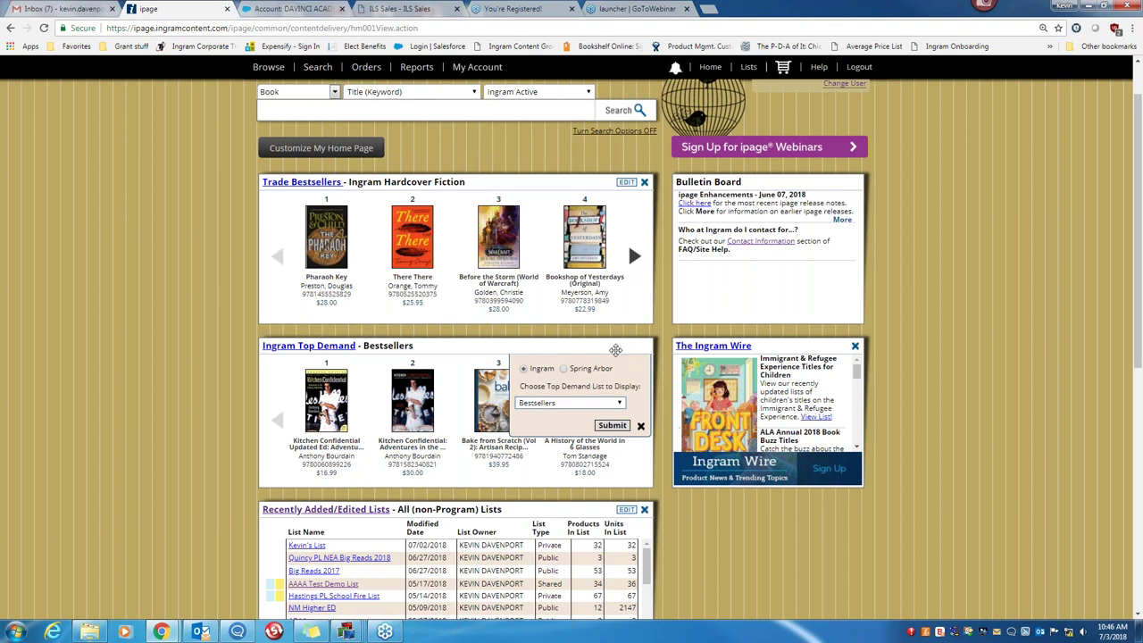
{"action": "left_click", "coordinate": [575, 408]}
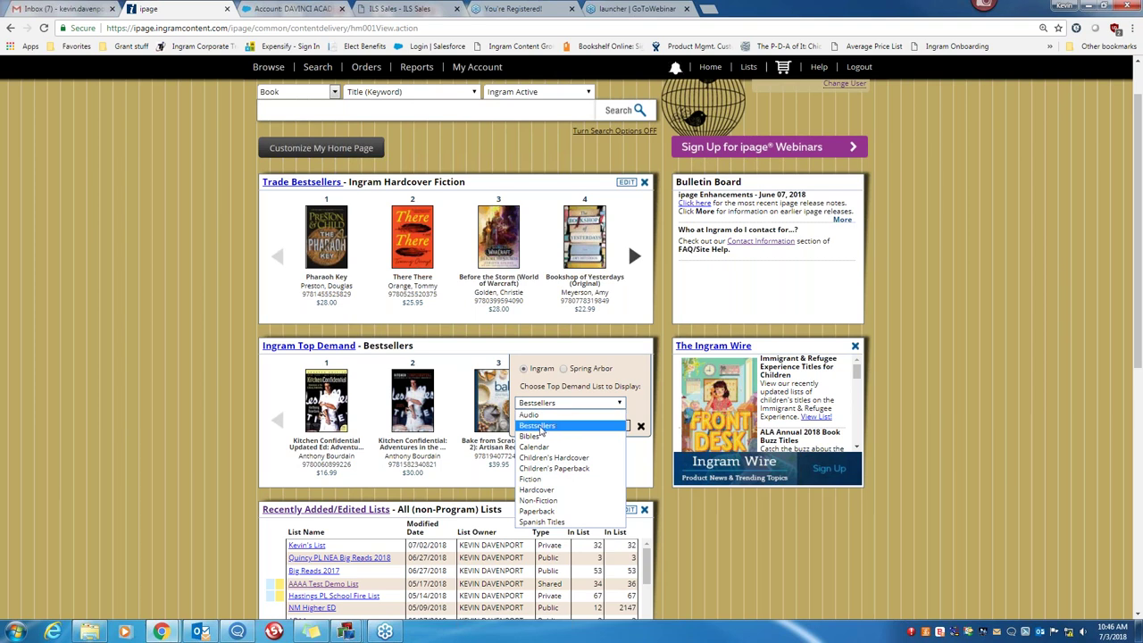
{"action": "left_click", "coordinate": [539, 426]}
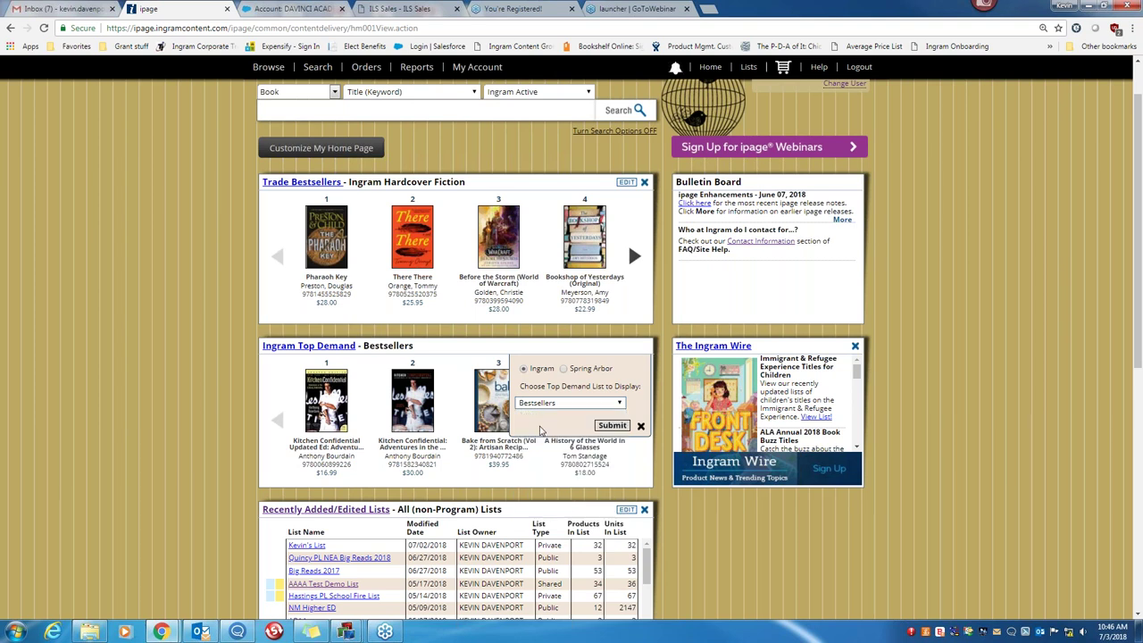
{"action": "left_click", "coordinate": [612, 427]}
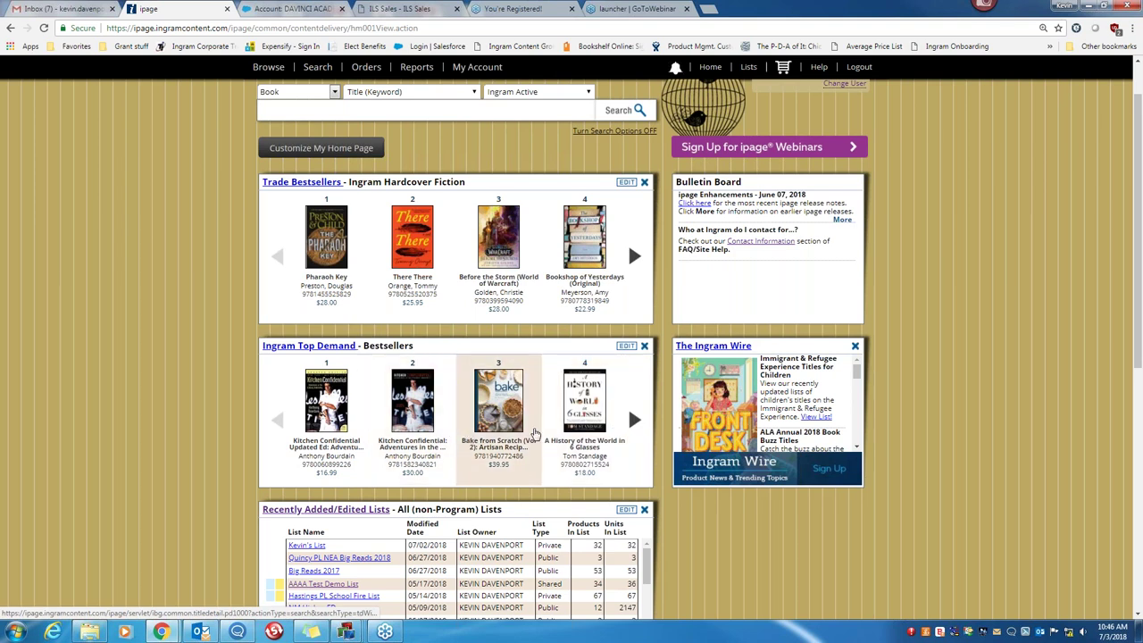
View the Seasonal and Specialty Catalogs among the Publisher Catalogs through the home page's Catalogs section, and return to the home page.
{"action": "scroll", "coordinate": [213, 410], "scroll_direction": "down", "scroll_amount": 3}
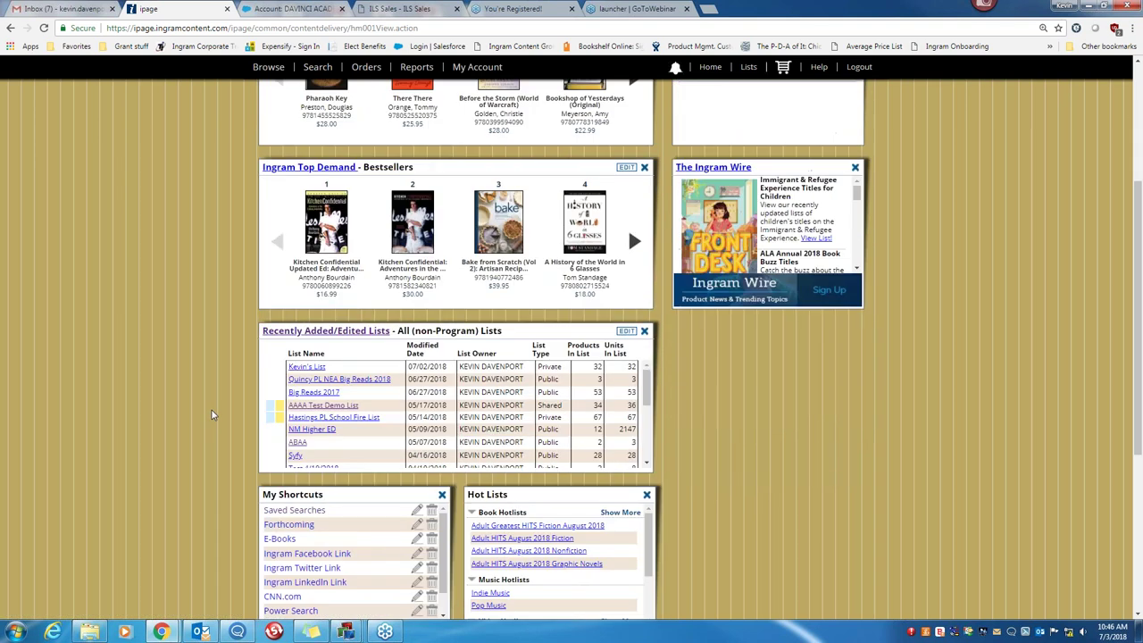
{"action": "scroll", "coordinate": [209, 413], "scroll_direction": "down", "scroll_amount": 1}
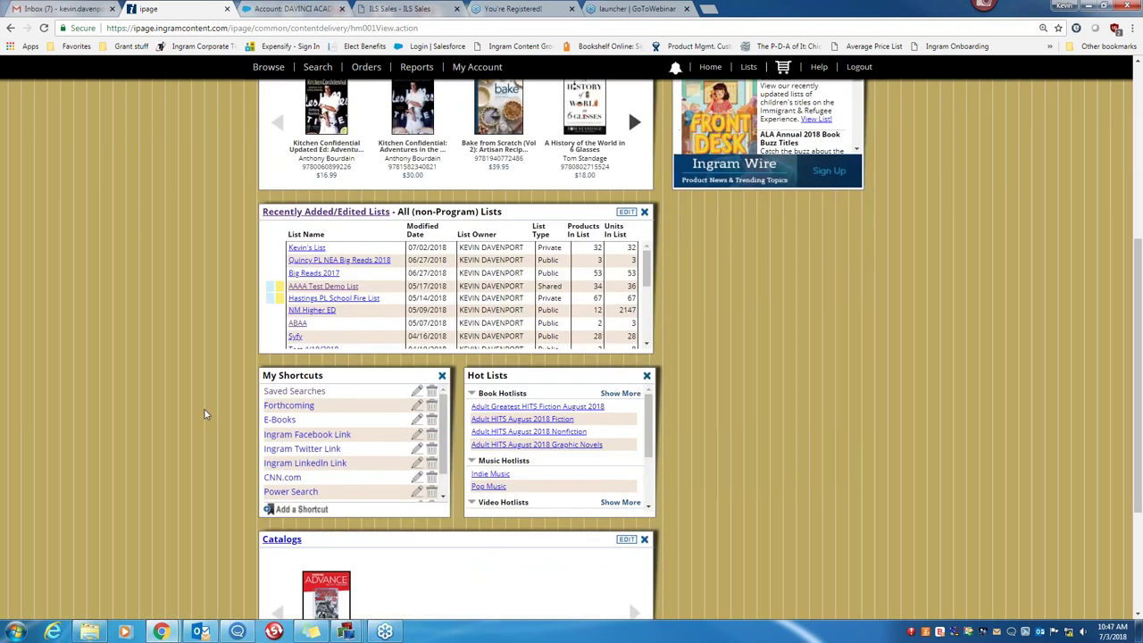
{"action": "scroll", "coordinate": [204, 413], "scroll_direction": "down", "scroll_amount": 3}
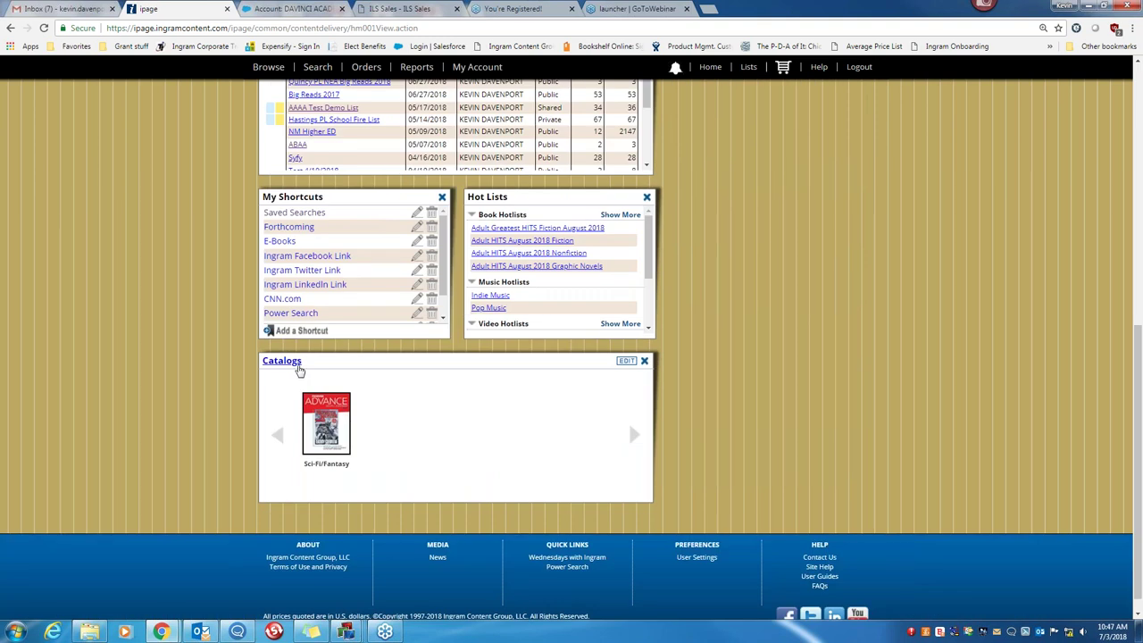
{"action": "left_click", "coordinate": [283, 363]}
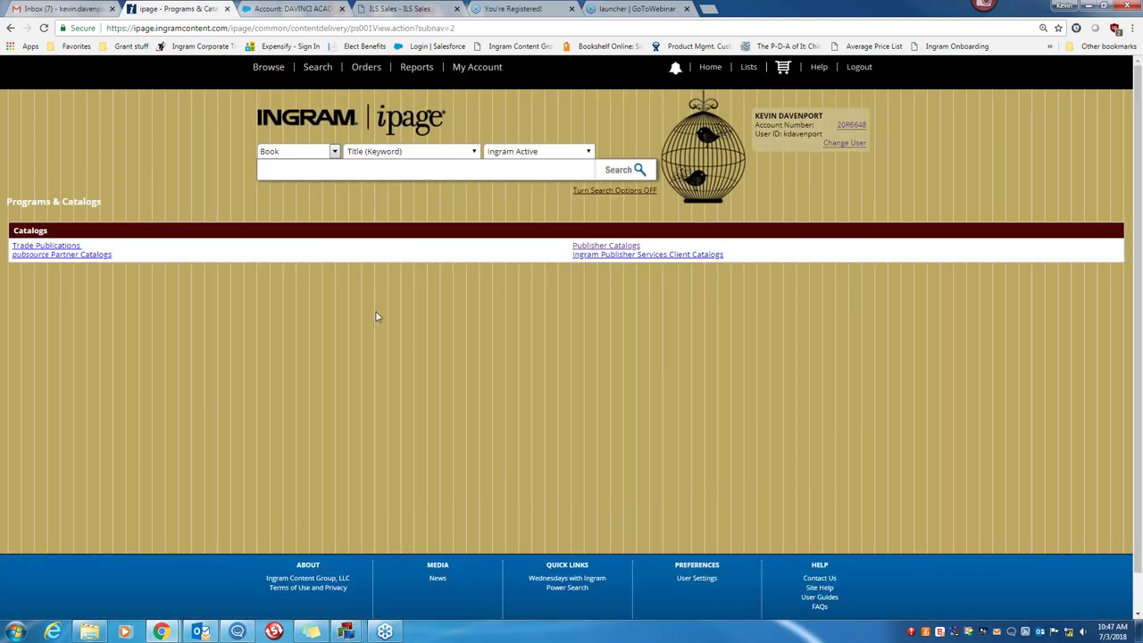
{"action": "left_click", "coordinate": [591, 250]}
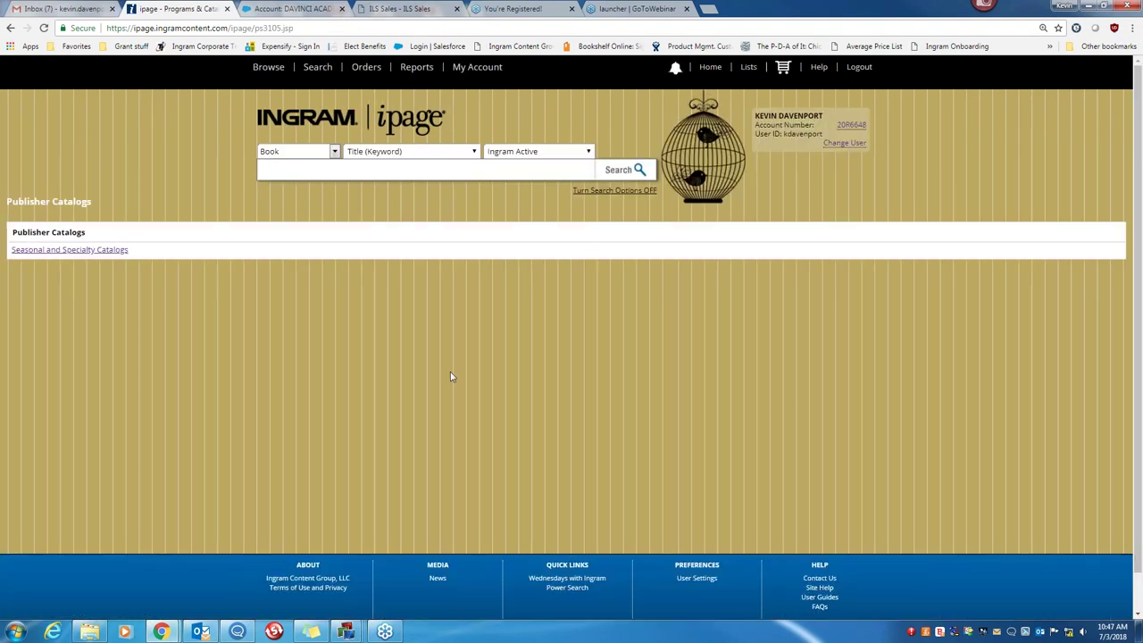
{"action": "left_click", "coordinate": [71, 251]}
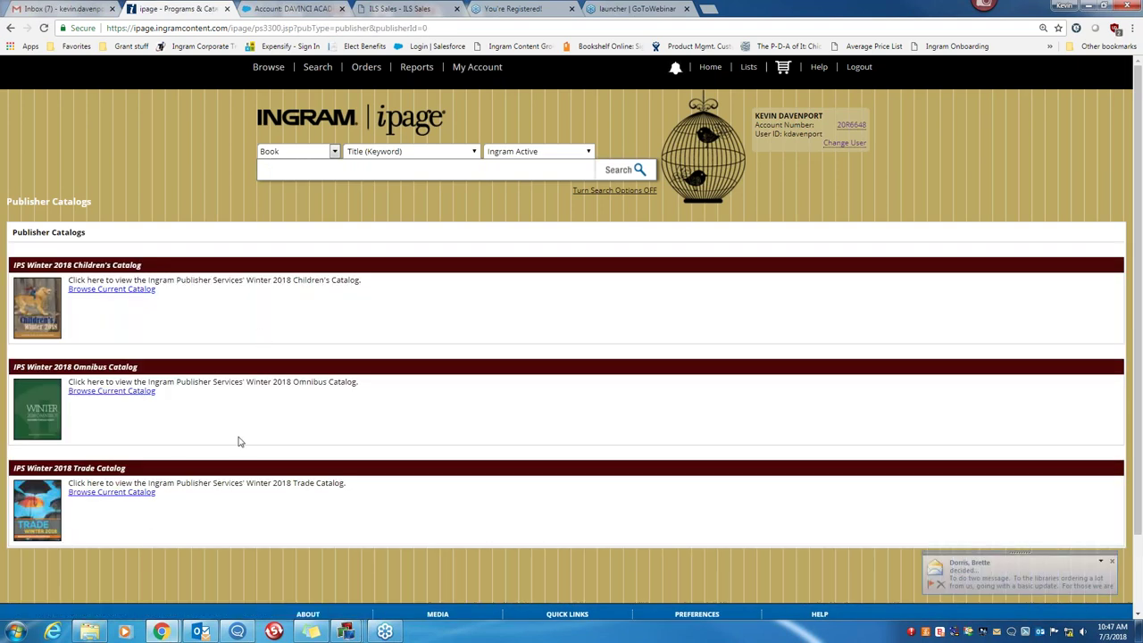
{"action": "left_click", "coordinate": [9, 29]}
{"action": "left_click", "coordinate": [9, 30]}
{"action": "left_click", "coordinate": [9, 30]}
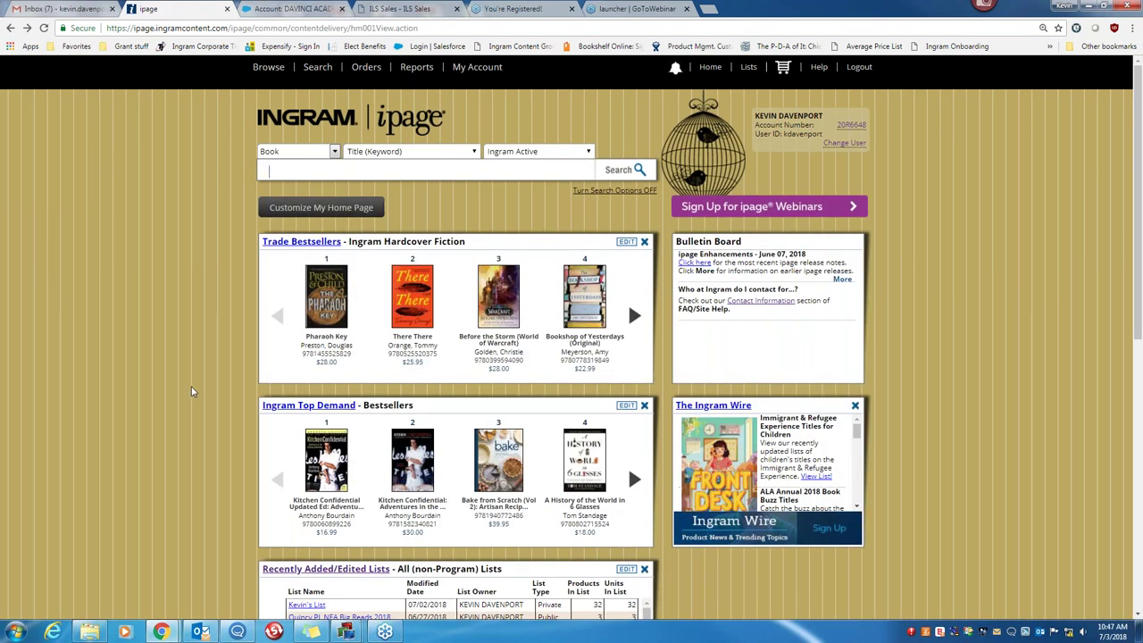
Read through the news items in The Ingram Wire section down to Combat Summer Slide!
{"action": "scroll", "coordinate": [210, 399], "scroll_direction": "down", "scroll_amount": 2}
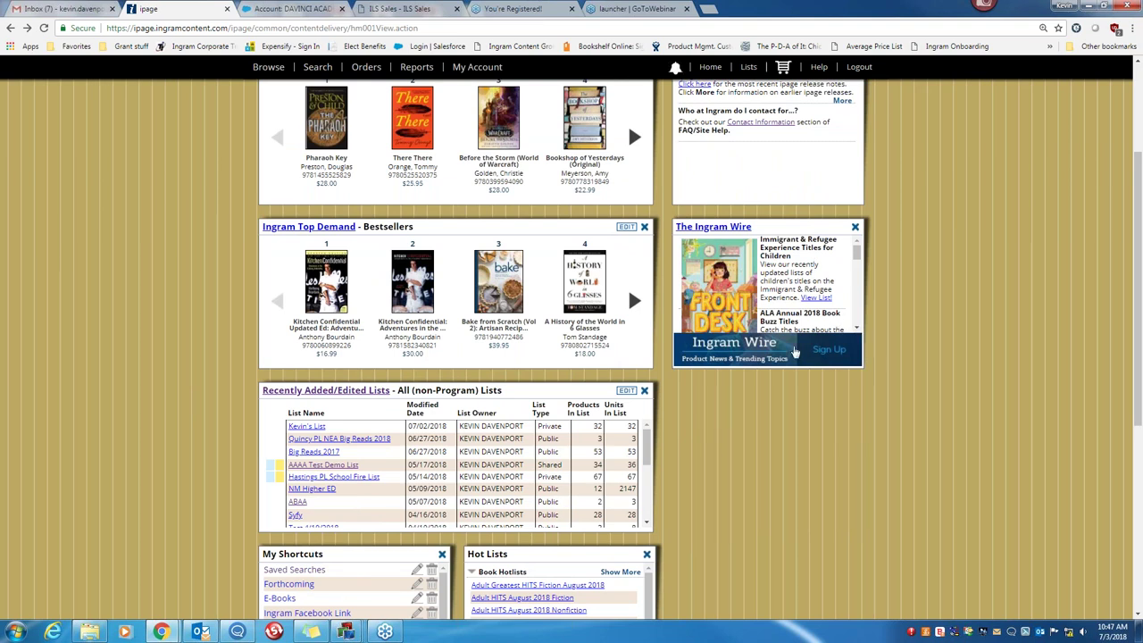
{"action": "left_click", "coordinate": [858, 329]}
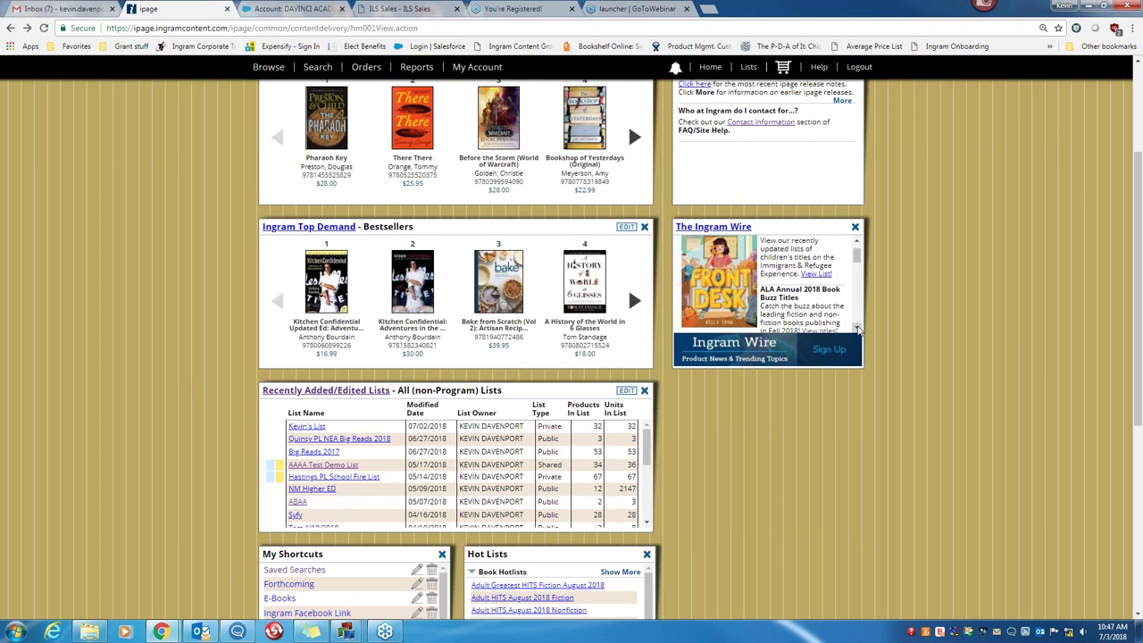
{"action": "left_click", "coordinate": [858, 329]}
{"action": "left_click", "coordinate": [857, 330]}
{"action": "left_click", "coordinate": [857, 330]}
{"action": "left_click", "coordinate": [857, 329]}
{"action": "left_click", "coordinate": [857, 330]}
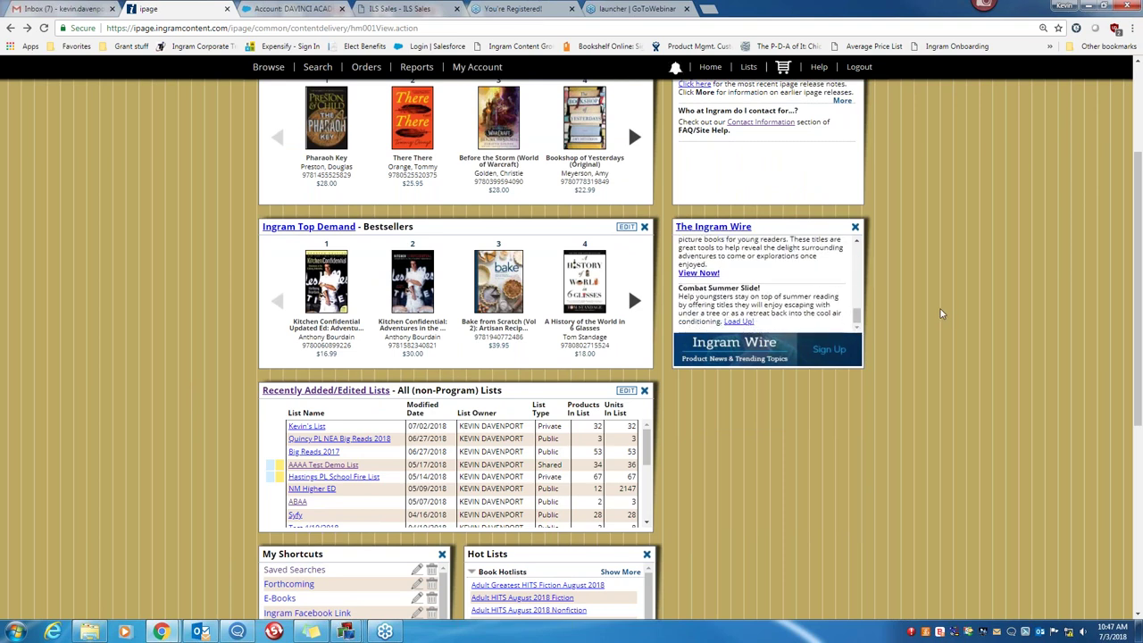
Look over the home page once more, open the ipage Webinars sign-up page and review its on-demand webcasts.
{"action": "scroll", "coordinate": [942, 311], "scroll_direction": "up", "scroll_amount": 2}
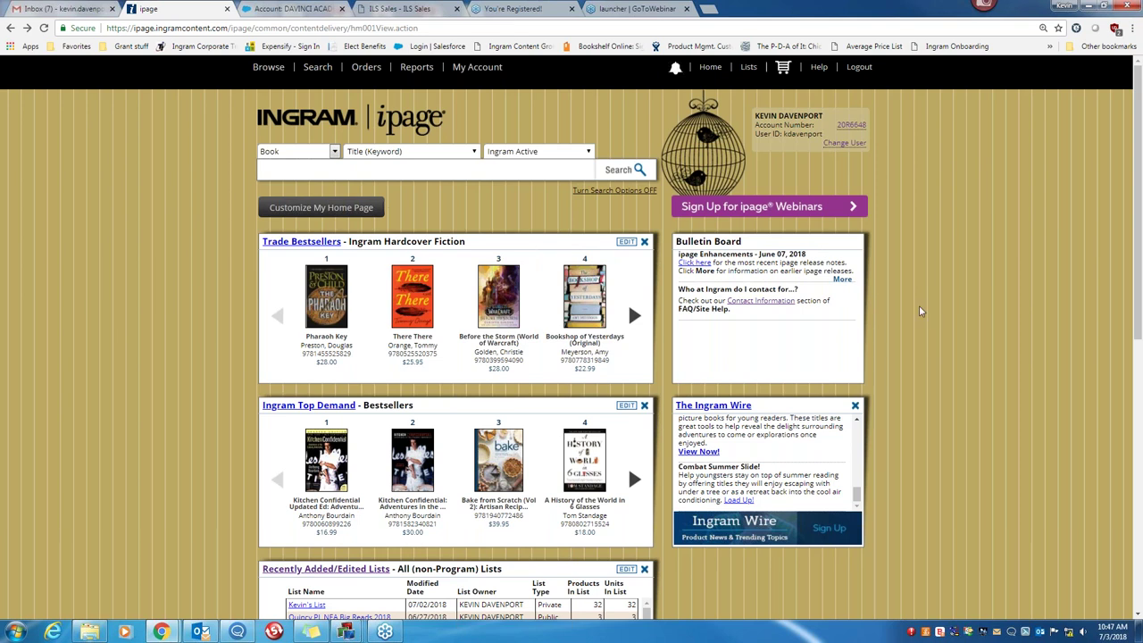
{"action": "scroll", "coordinate": [919, 306], "scroll_direction": "down", "scroll_amount": 4}
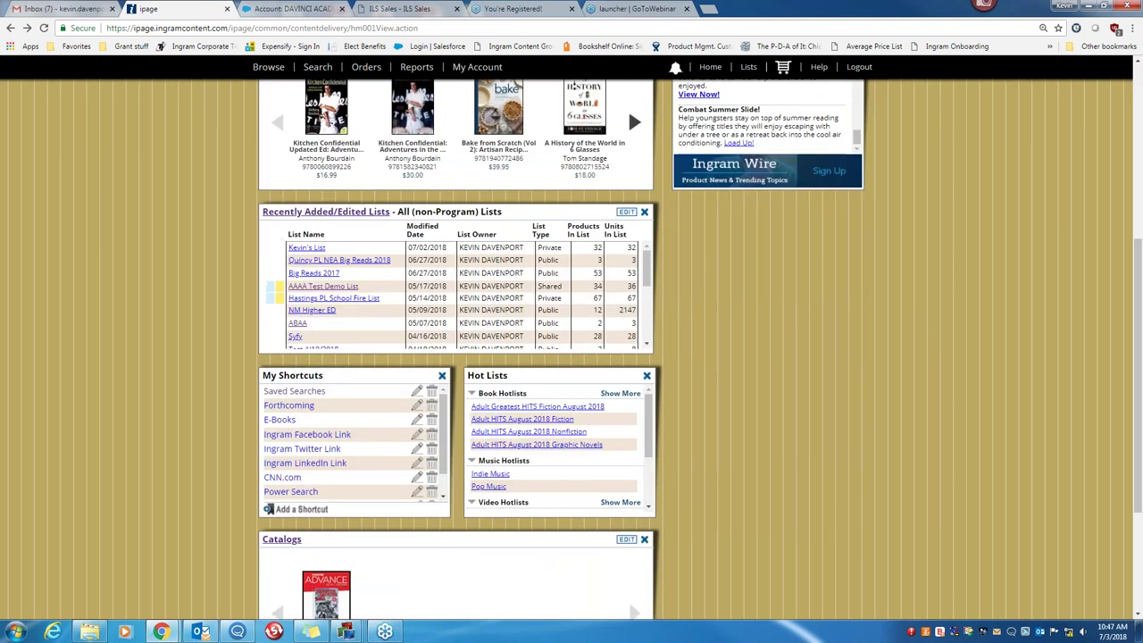
{"action": "scroll", "coordinate": [627, 198], "scroll_direction": "up", "scroll_amount": 4}
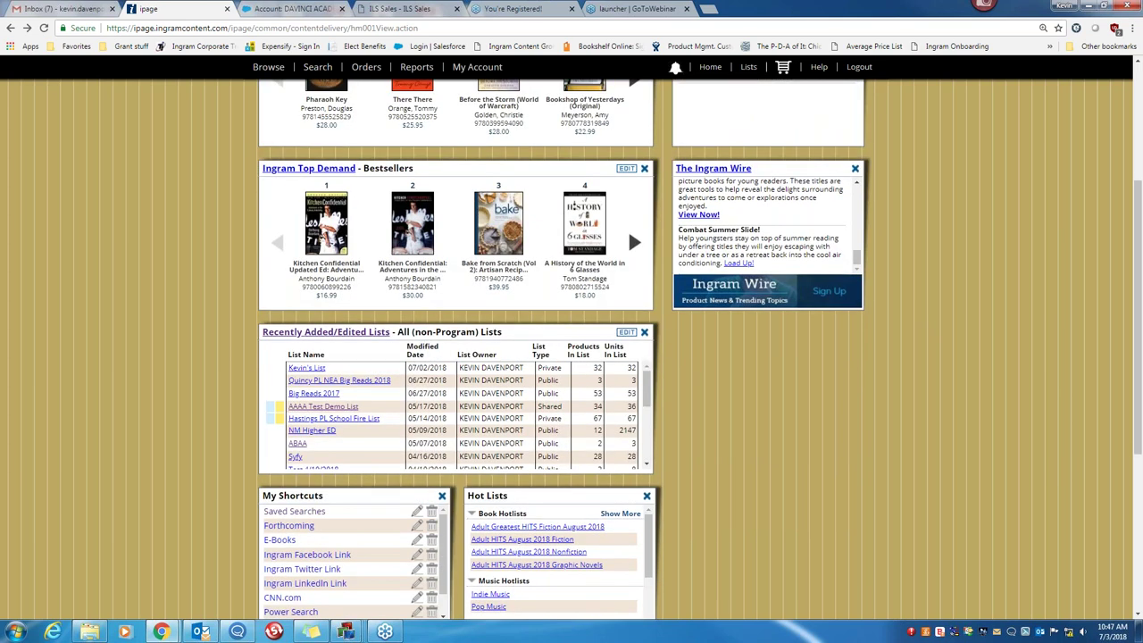
{"action": "scroll", "coordinate": [934, 288], "scroll_direction": "up", "scroll_amount": 1}
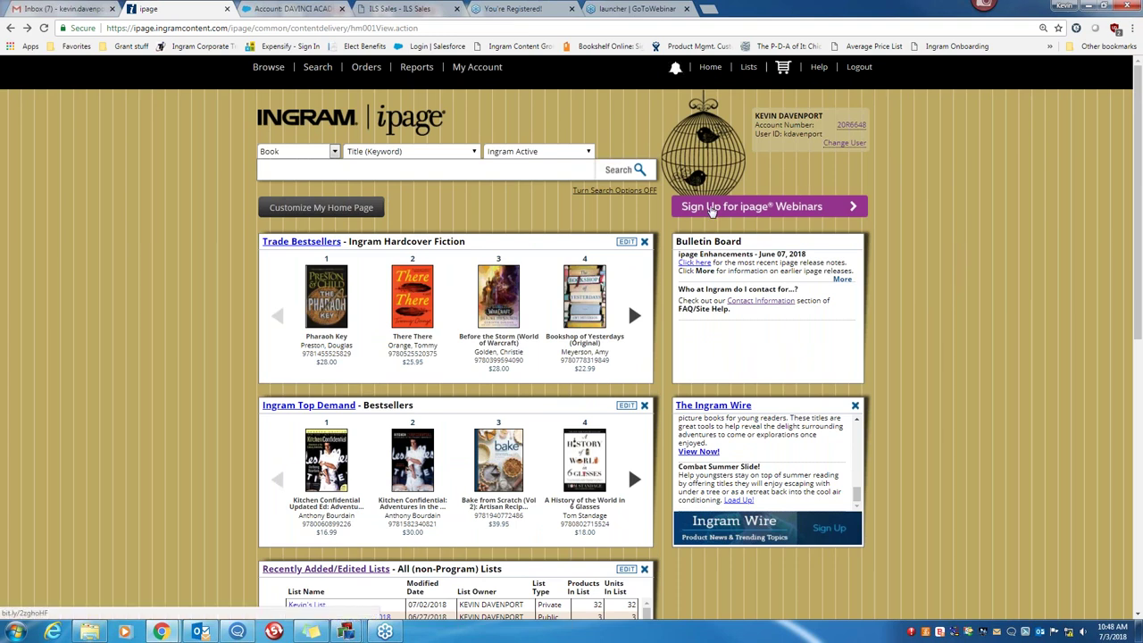
{"action": "left_click", "coordinate": [756, 211]}
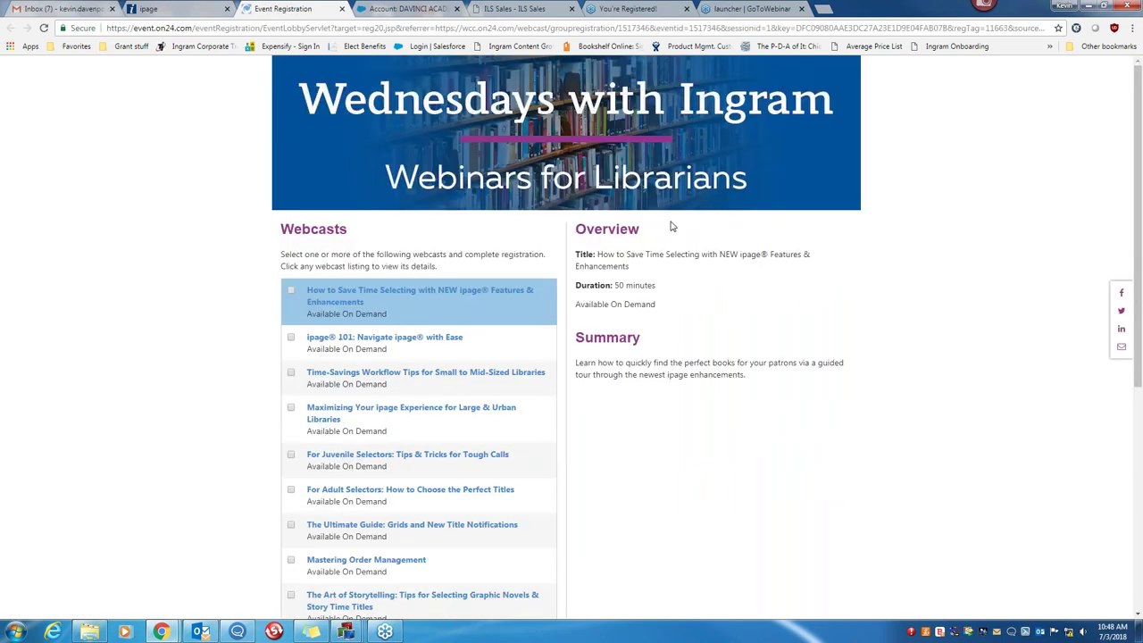
{"action": "scroll", "coordinate": [248, 298], "scroll_direction": "down", "scroll_amount": 1}
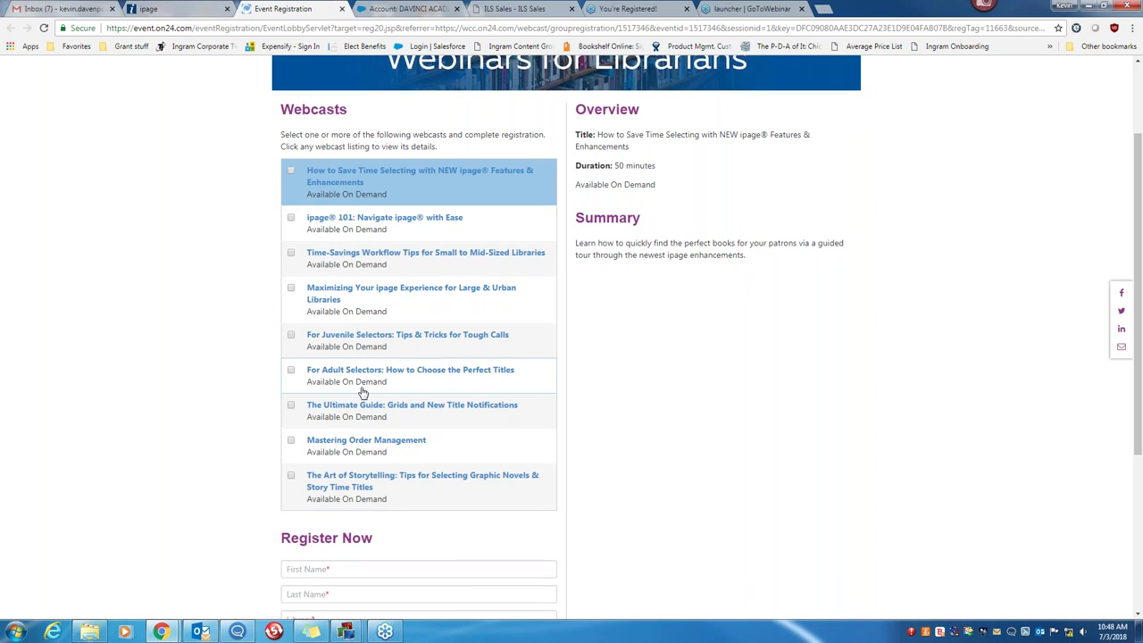
{"action": "scroll", "coordinate": [362, 390], "scroll_direction": "down", "scroll_amount": 2}
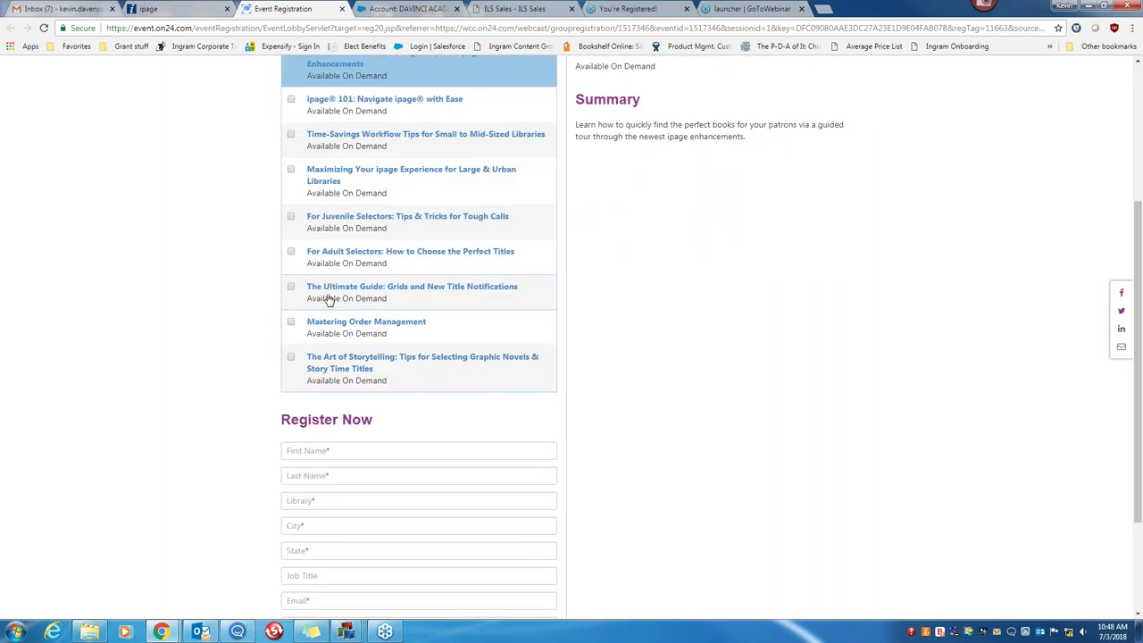
Examine the fields of the webinar registration form, dismissing the autofill suggestions, and review the webcast list again.
{"action": "left_click", "coordinate": [308, 450]}
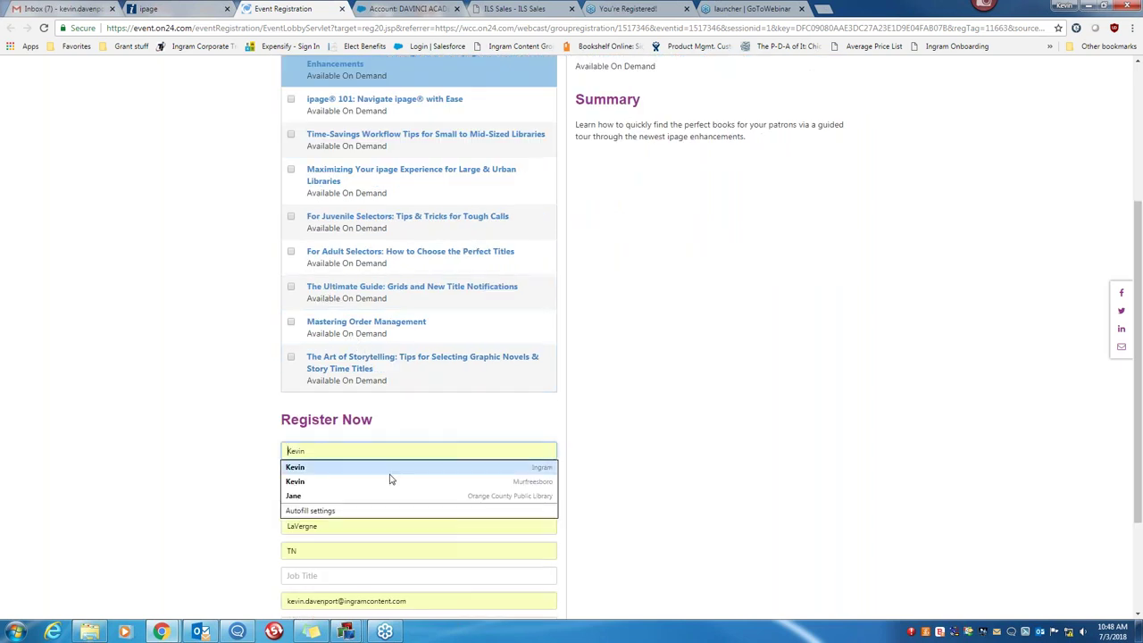
{"action": "left_click", "coordinate": [749, 450]}
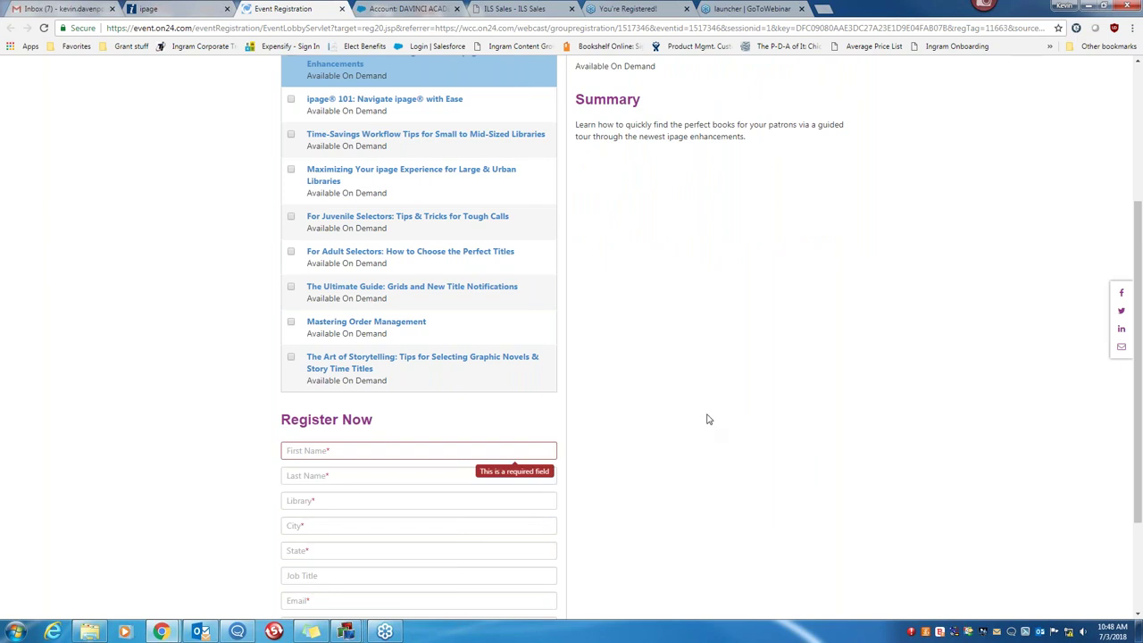
{"action": "scroll", "coordinate": [670, 411], "scroll_direction": "down", "scroll_amount": 3}
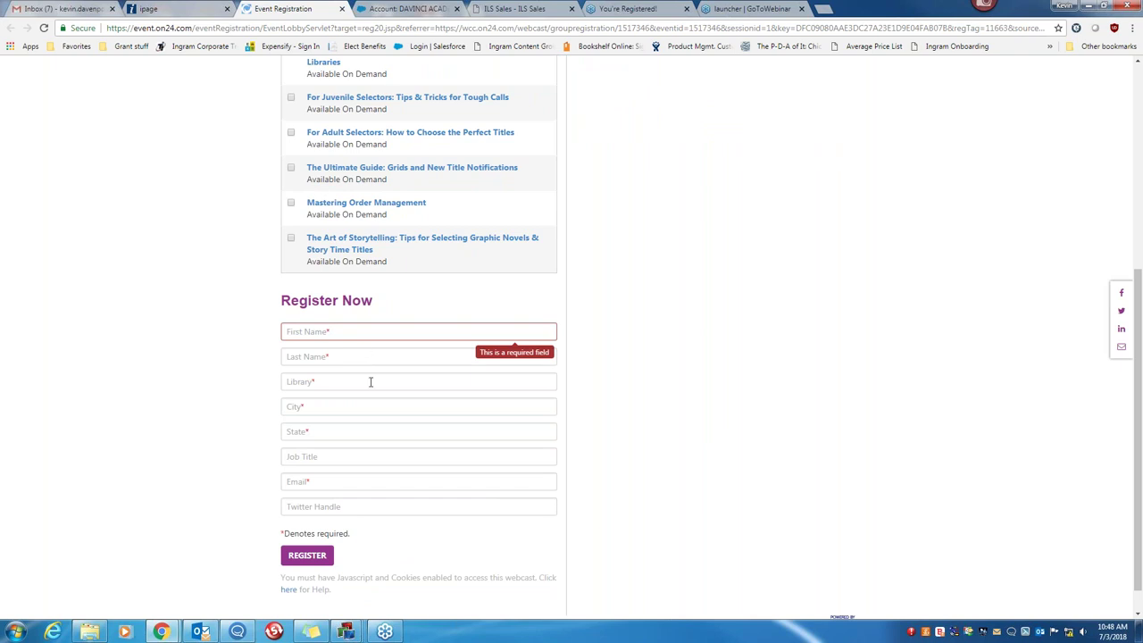
{"action": "scroll", "coordinate": [370, 381], "scroll_direction": "up", "scroll_amount": 3}
{"action": "scroll", "coordinate": [375, 394], "scroll_direction": "up", "scroll_amount": 2}
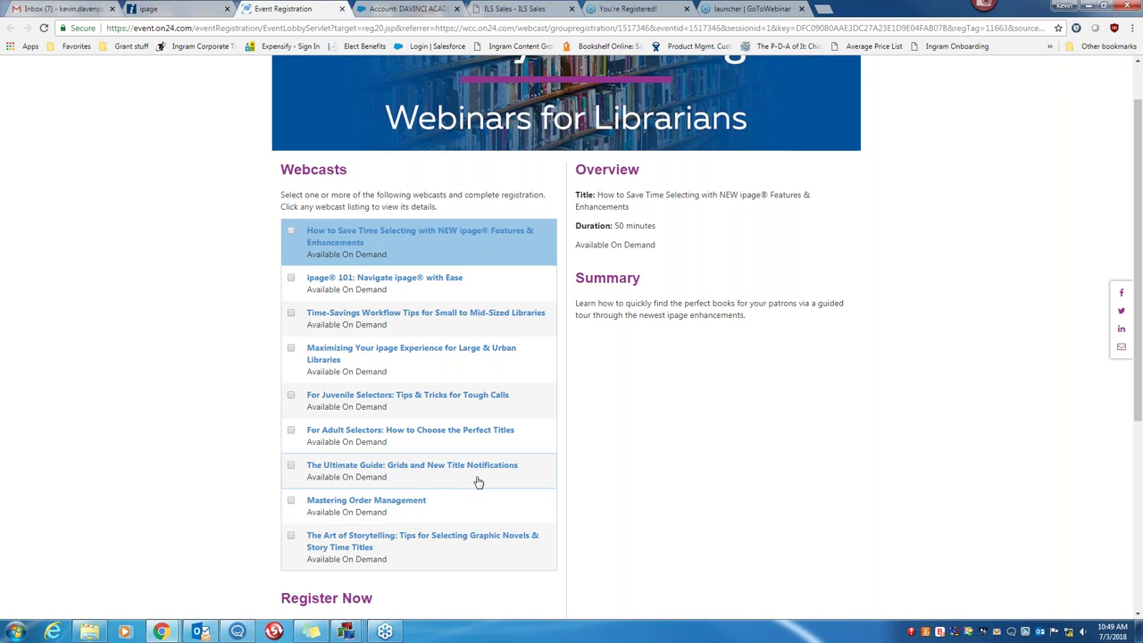
{"action": "scroll", "coordinate": [479, 479], "scroll_direction": "down", "scroll_amount": 1}
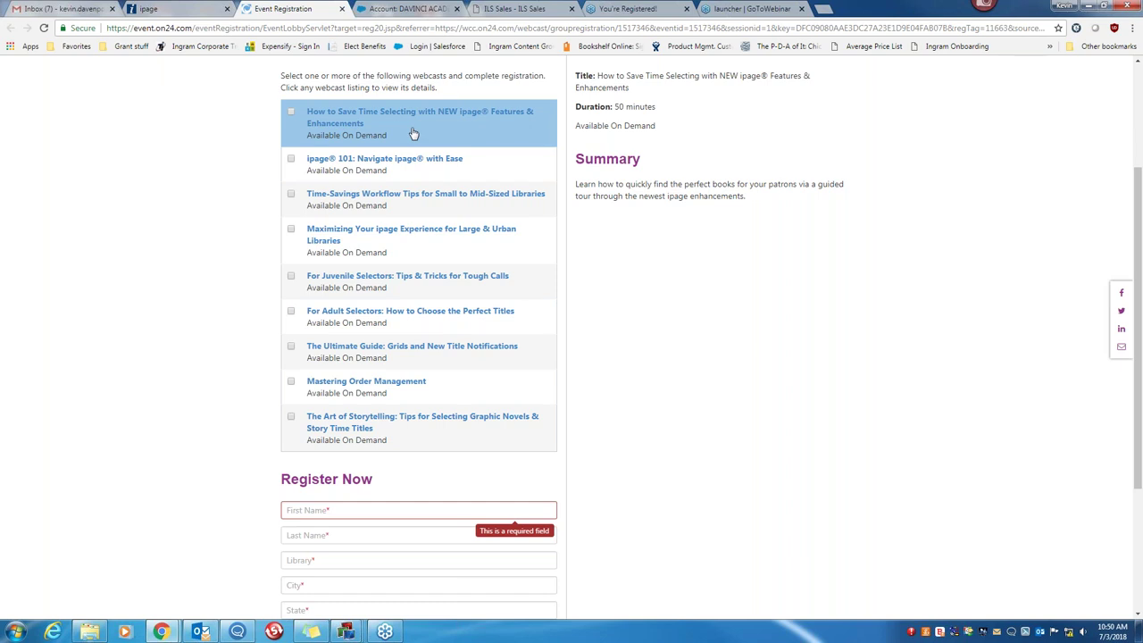
Close the webinar registration page to return to the ipage home page, and dismiss the Salesforce session time-out pop-up.
{"action": "scroll", "coordinate": [168, 336], "scroll_direction": "up", "scroll_amount": 2}
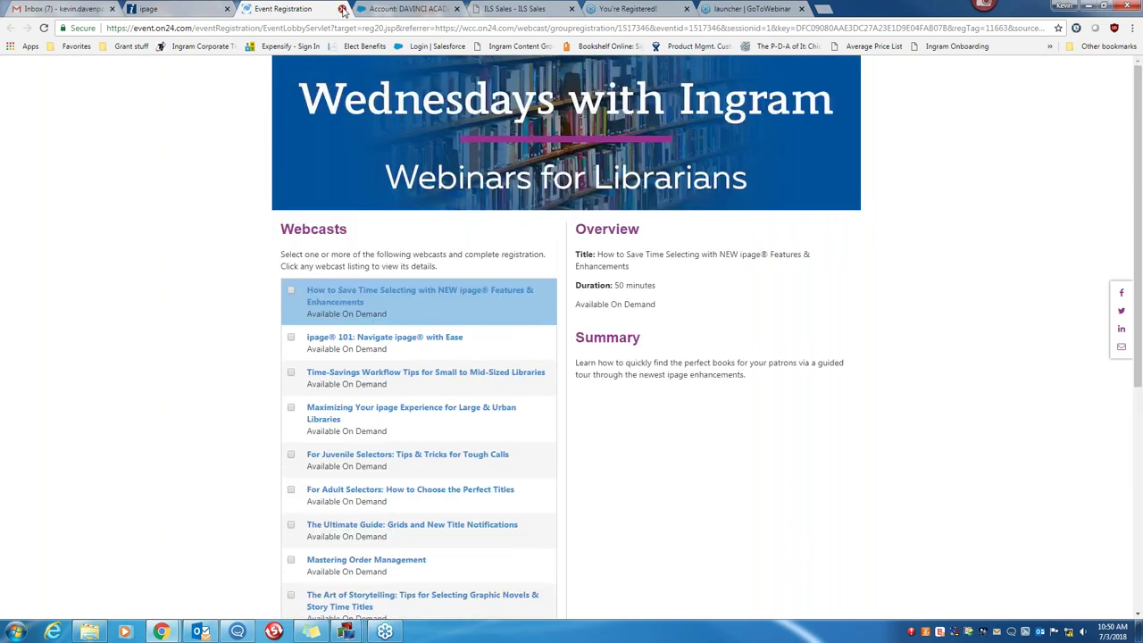
{"action": "left_click", "coordinate": [343, 9]}
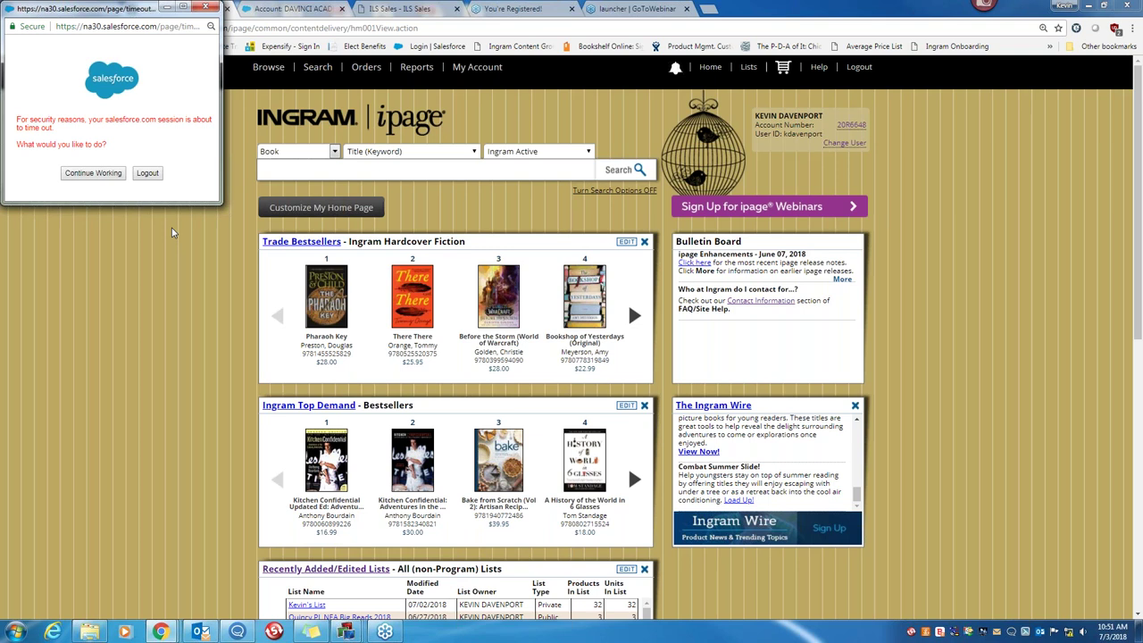
{"action": "left_click", "coordinate": [107, 176]}
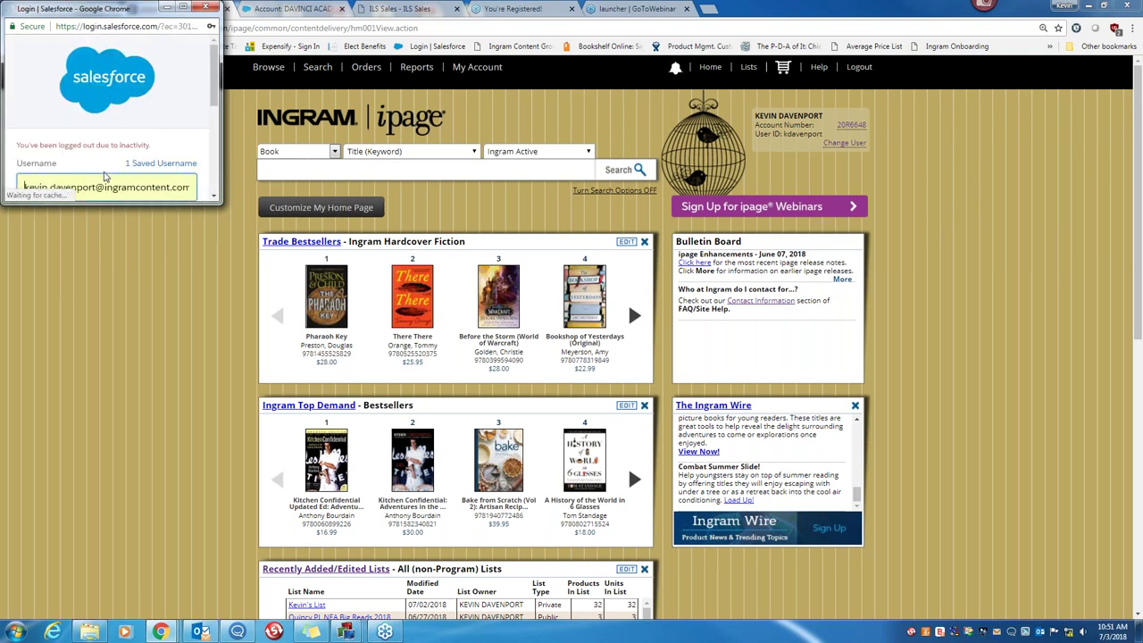
{"action": "left_click", "coordinate": [204, 9]}
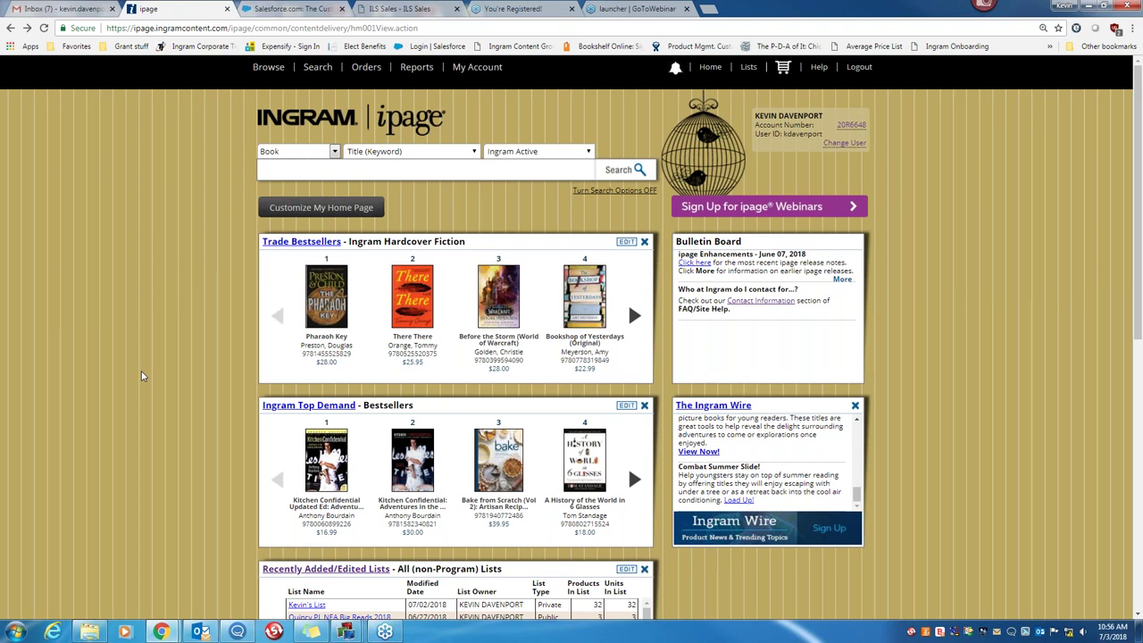
Try the Ingram Extended and iKids inventory options for the home page's book search, and switch back to Ingram Active.
{"action": "left_click", "coordinate": [589, 153]}
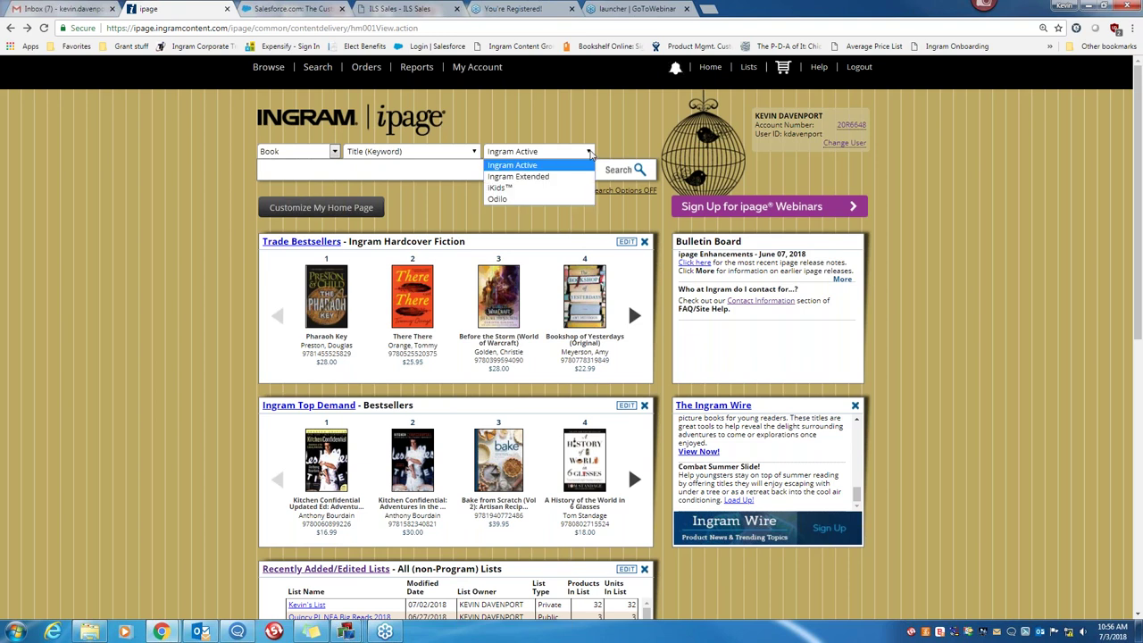
{"action": "left_click", "coordinate": [536, 178]}
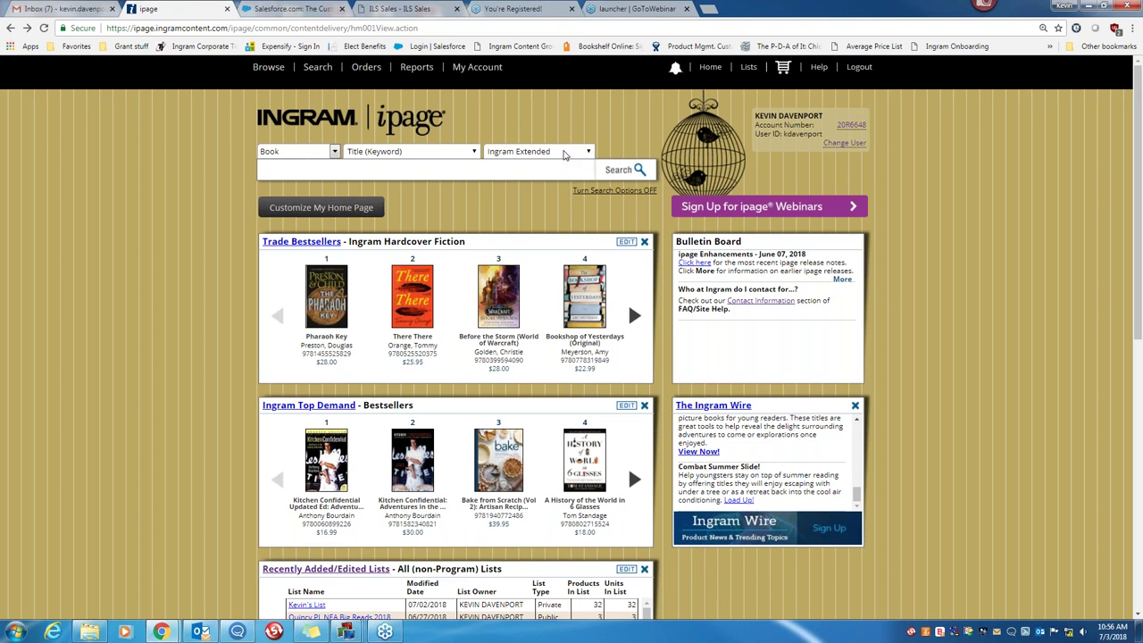
{"action": "left_click", "coordinate": [563, 156]}
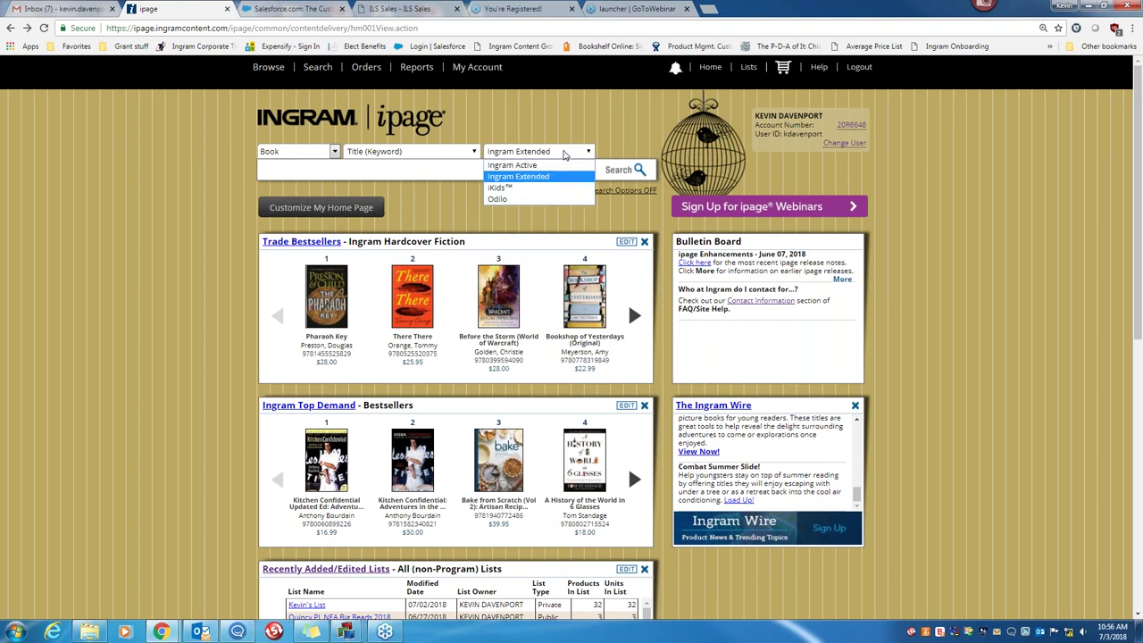
{"action": "left_click", "coordinate": [497, 190]}
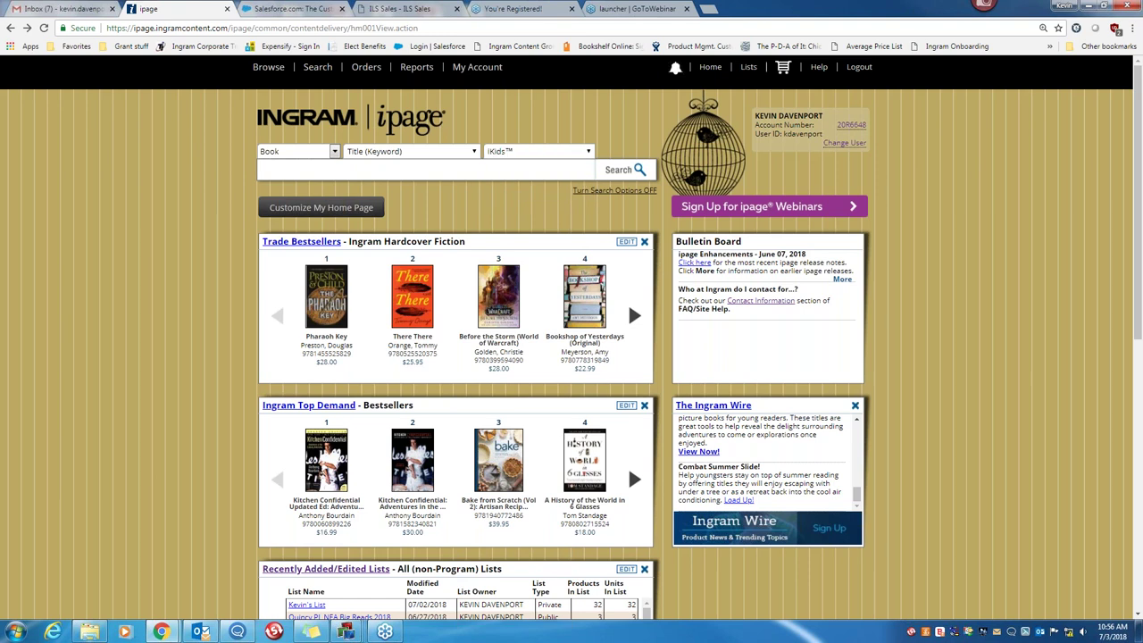
{"action": "left_click", "coordinate": [547, 156]}
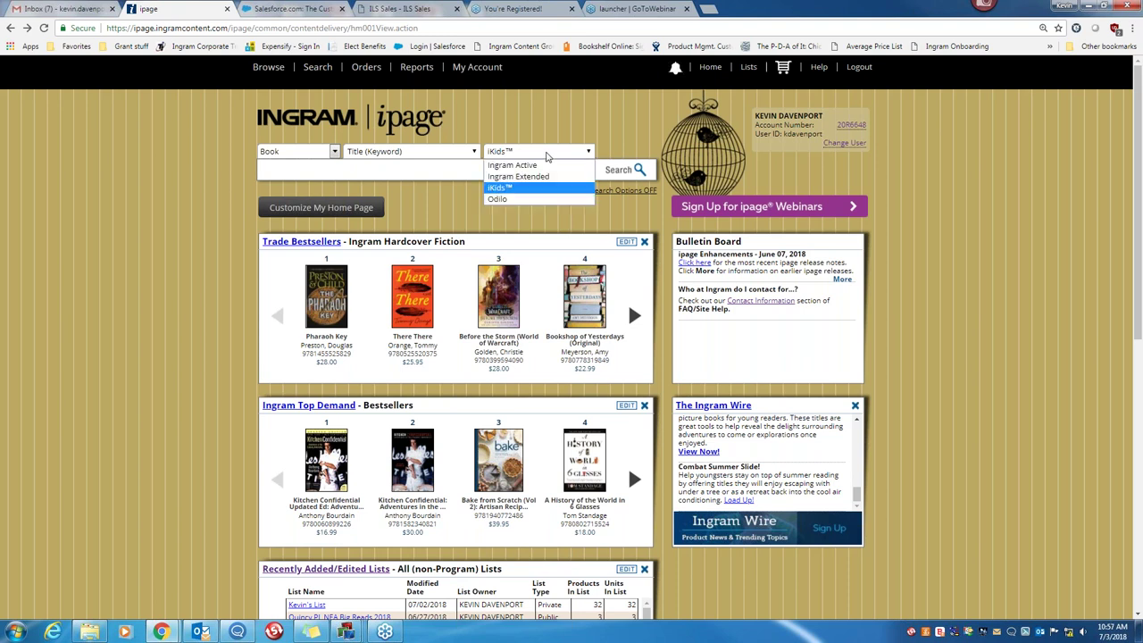
{"action": "left_click", "coordinate": [535, 162]}
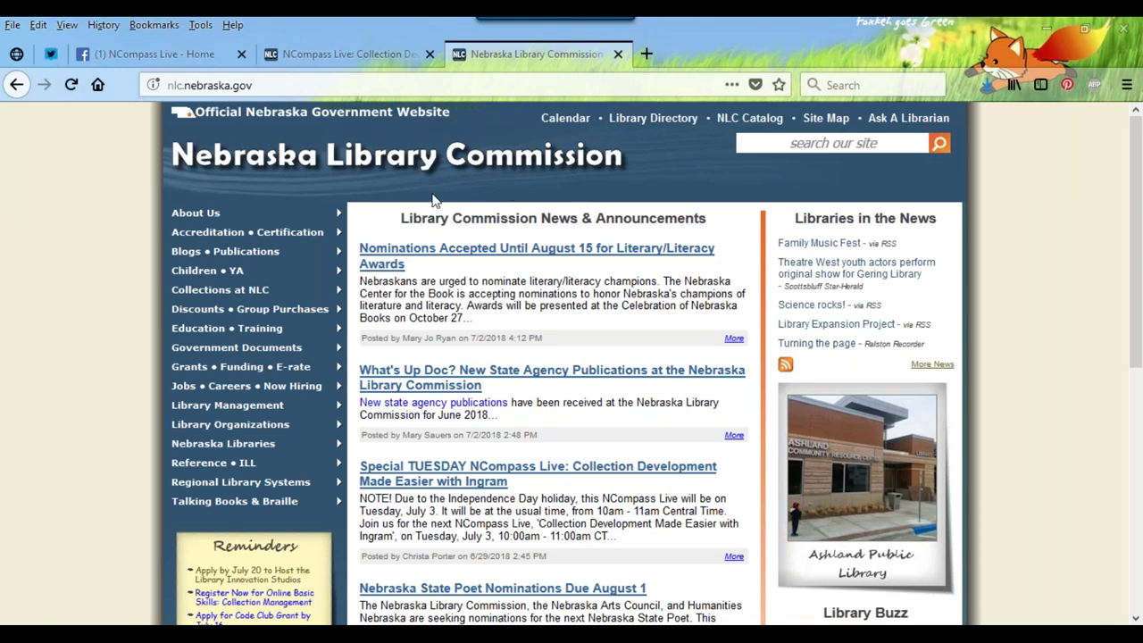
On the Nebraska Library Commission website, open the Books & Supplies discounts and go to the Ingram Library Services Inc. entry.
{"action": "mouse_move", "coordinate": [198, 315]}
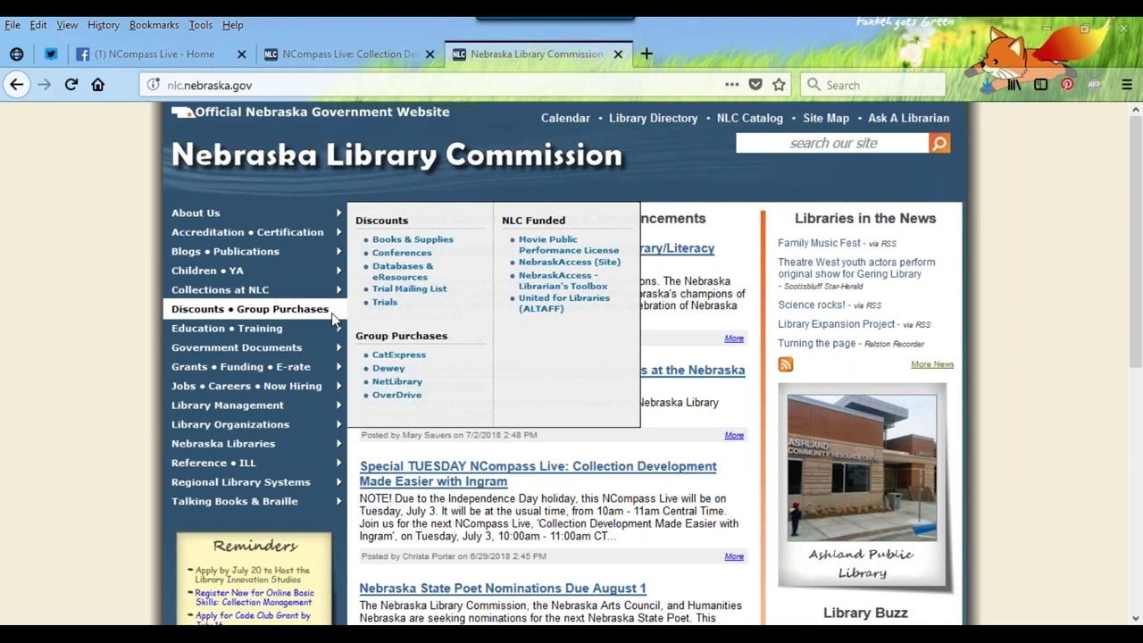
{"action": "left_click", "coordinate": [858, 144]}
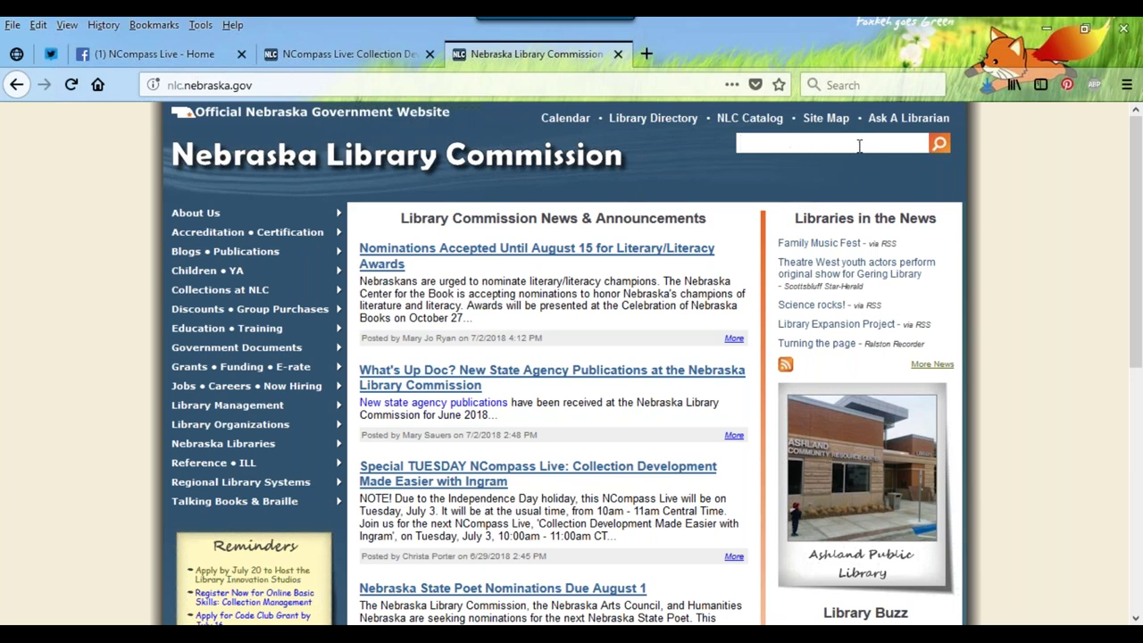
{"action": "mouse_move", "coordinate": [326, 310]}
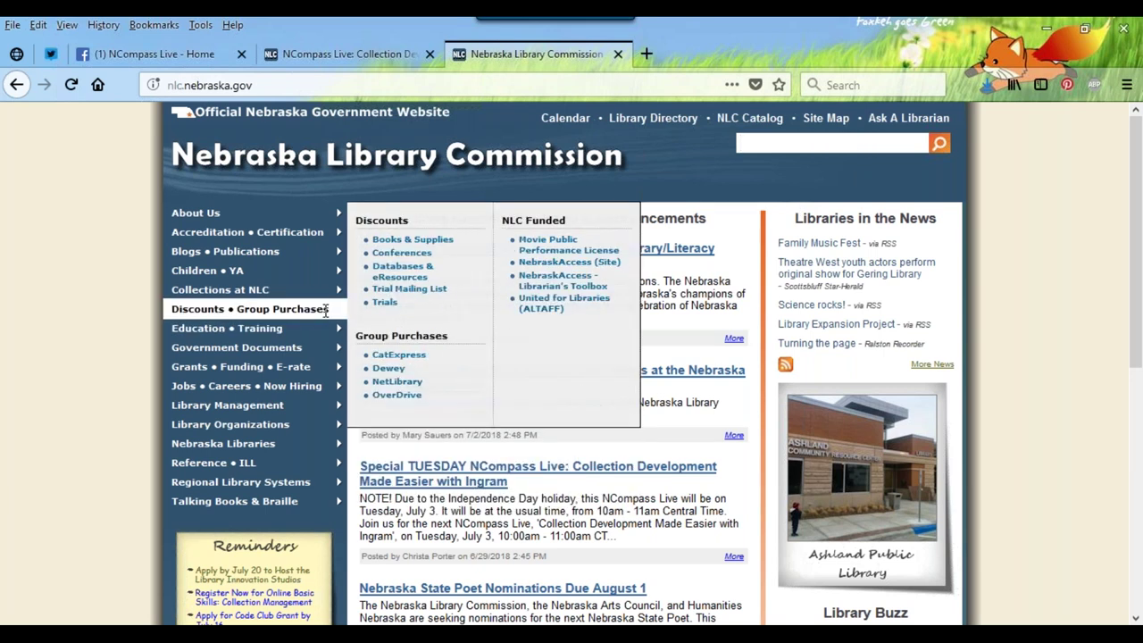
{"action": "left_click", "coordinate": [432, 243]}
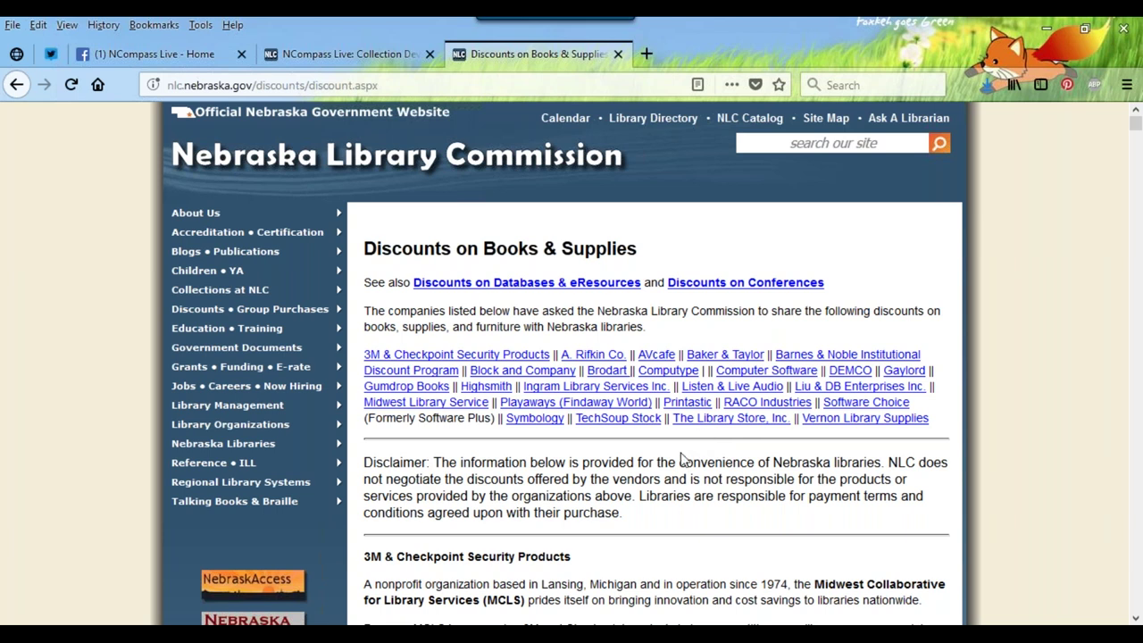
{"action": "left_click", "coordinate": [614, 393]}
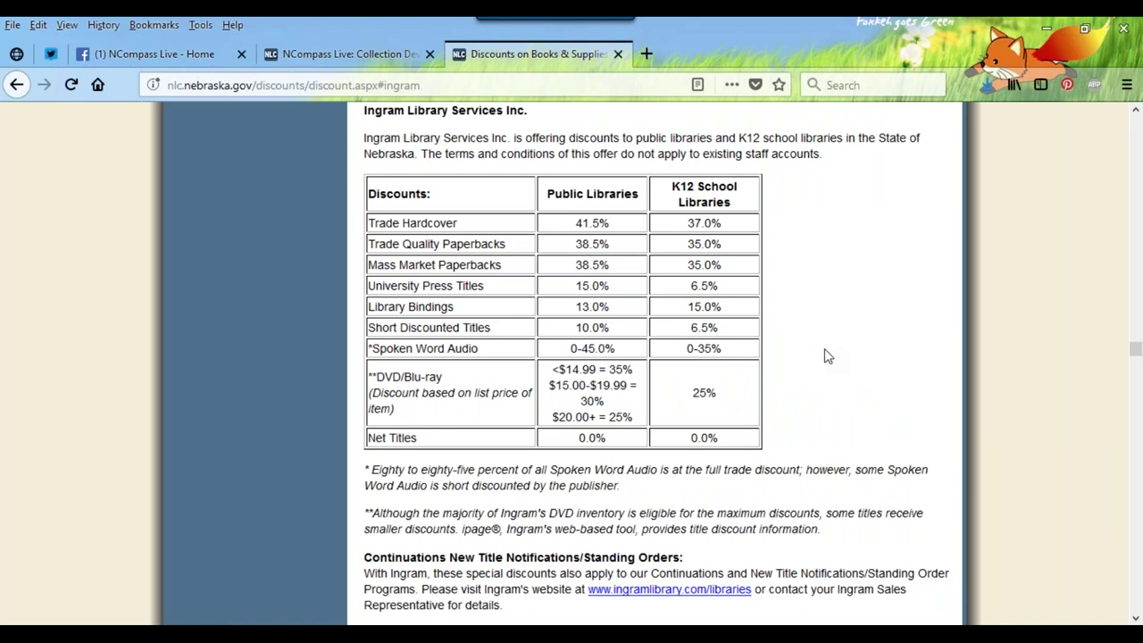
Read Ingram's freight, effective-date and payment terms, recheck the discount table, and return to the start of the vendor discounts page.
{"action": "scroll", "coordinate": [826, 355], "scroll_direction": "down", "scroll_amount": 5}
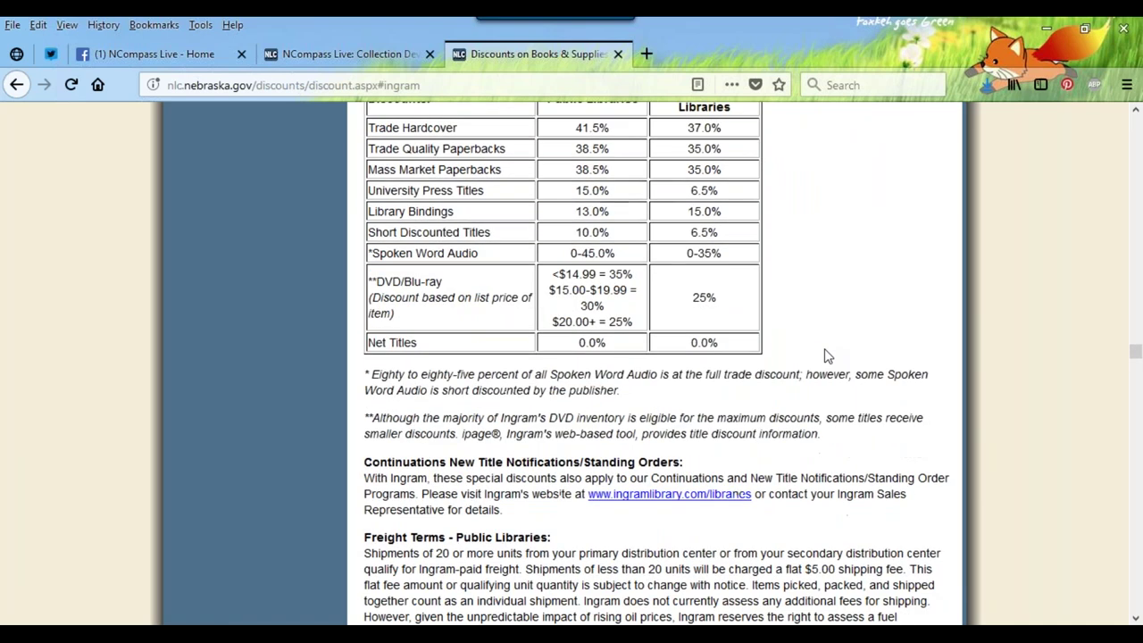
{"action": "scroll", "coordinate": [826, 355], "scroll_direction": "down", "scroll_amount": 3}
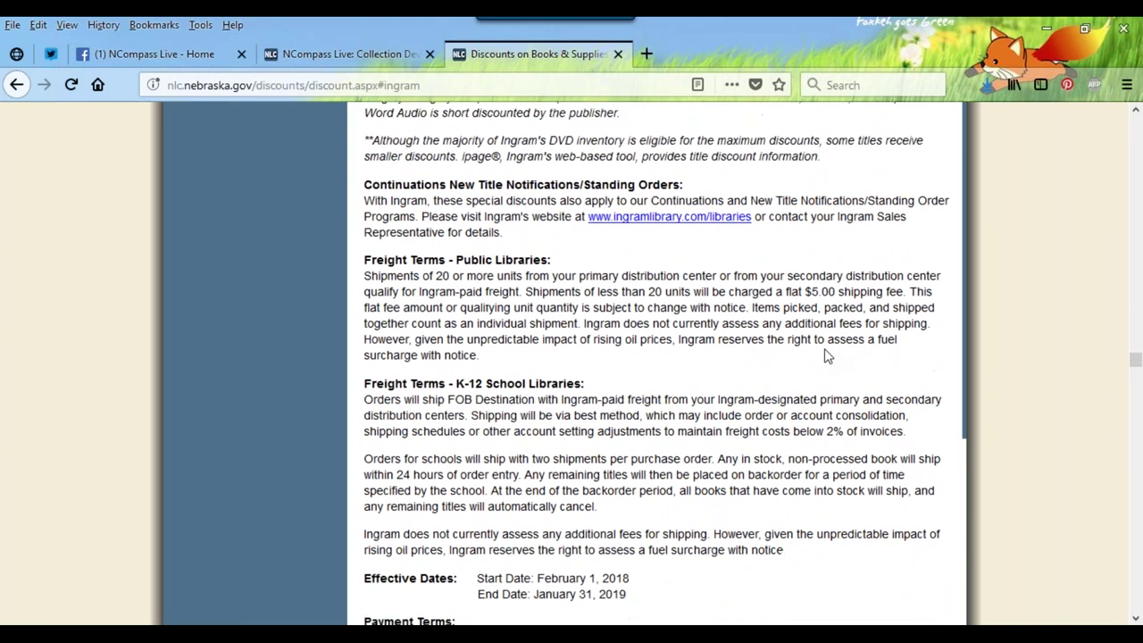
{"action": "scroll", "coordinate": [826, 355], "scroll_direction": "down", "scroll_amount": 2}
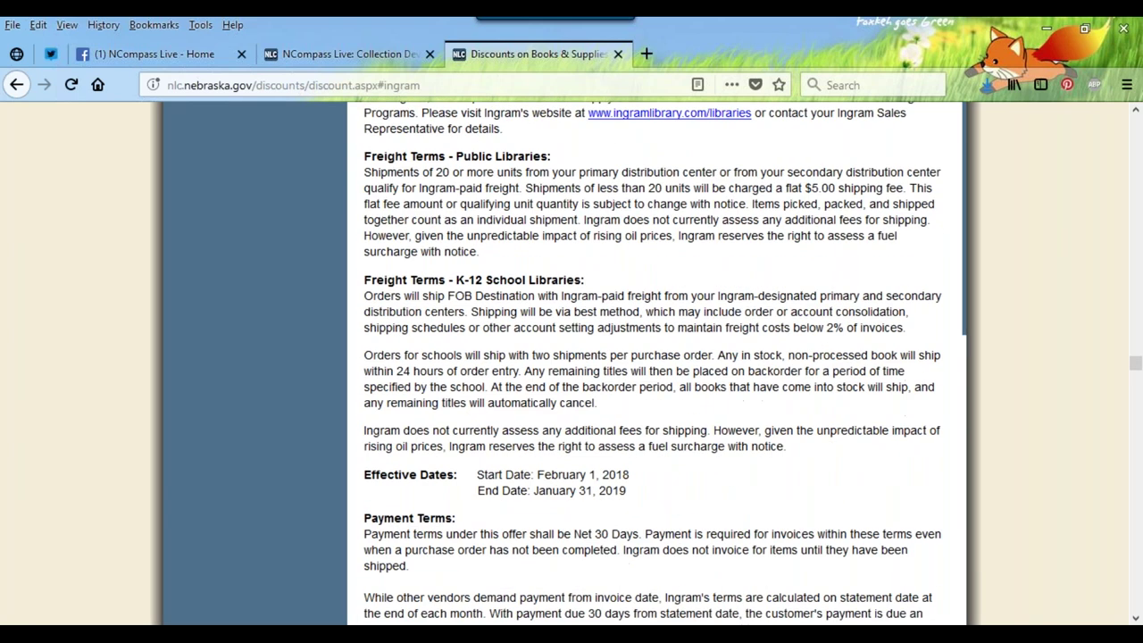
{"action": "scroll", "coordinate": [657, 362], "scroll_direction": "up", "scroll_amount": 10}
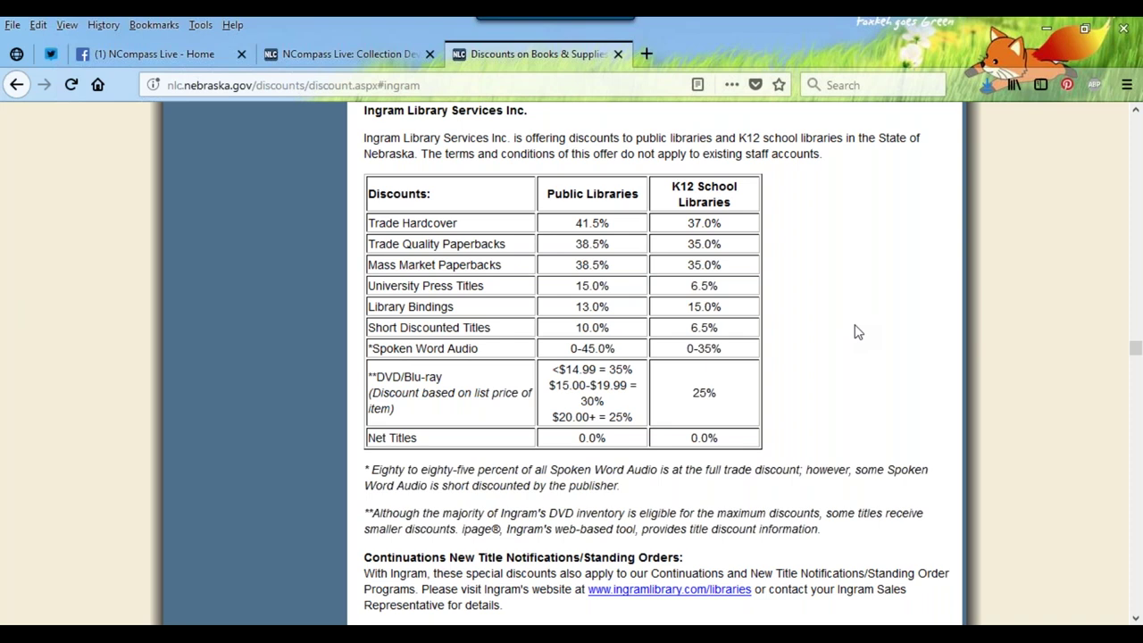
{"action": "left_click_drag", "start_coordinate": [1134, 350], "coordinate": [1131, 116]}
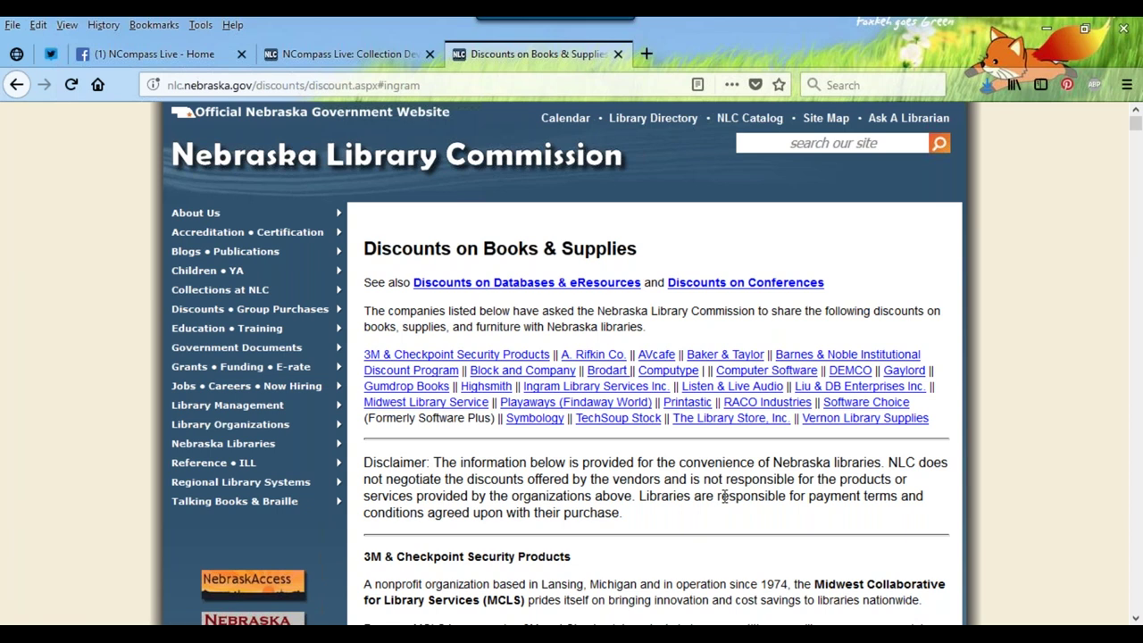
View the Discounts on Databases & eResources page, and read through the Discounts on Conferences page.
{"action": "left_click", "coordinate": [516, 292]}
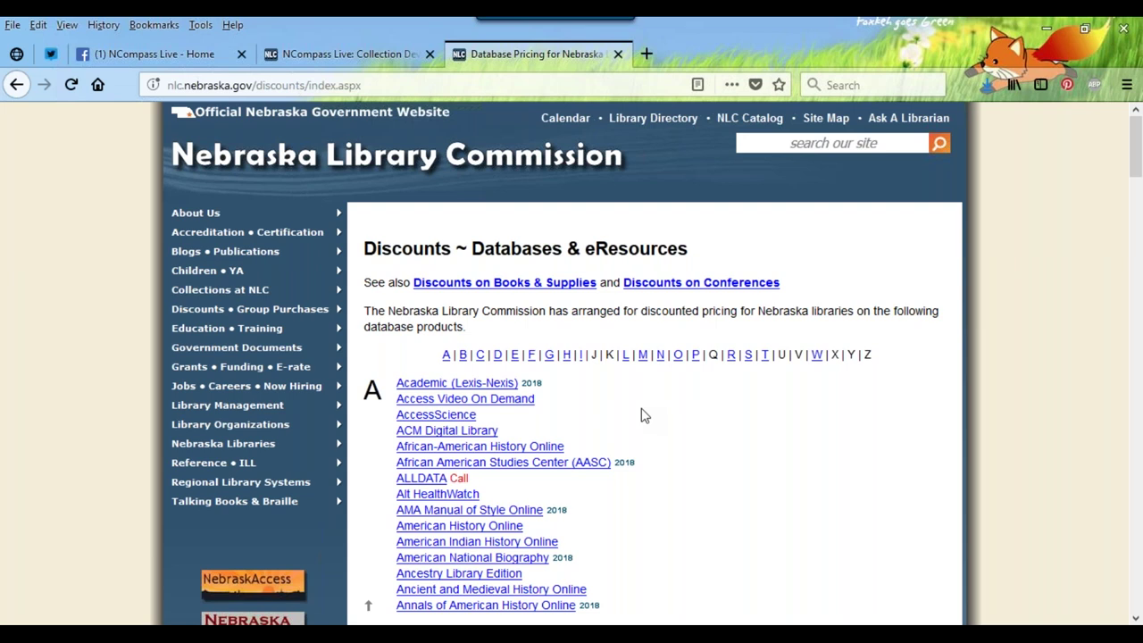
{"action": "left_click", "coordinate": [705, 286]}
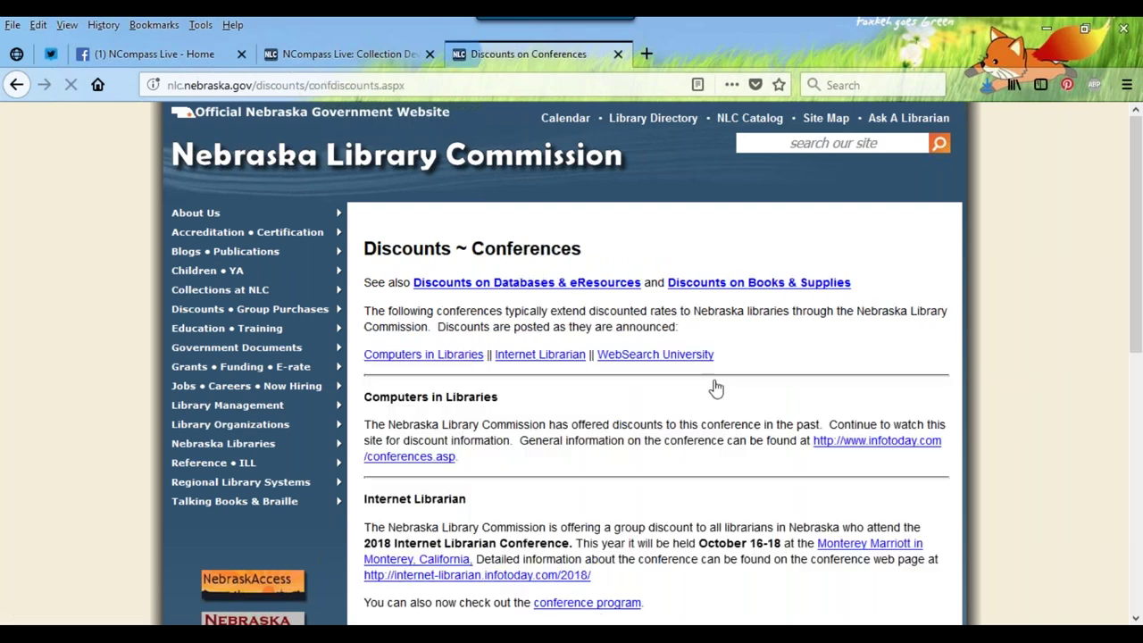
{"action": "scroll", "coordinate": [699, 470], "scroll_direction": "down", "scroll_amount": 2}
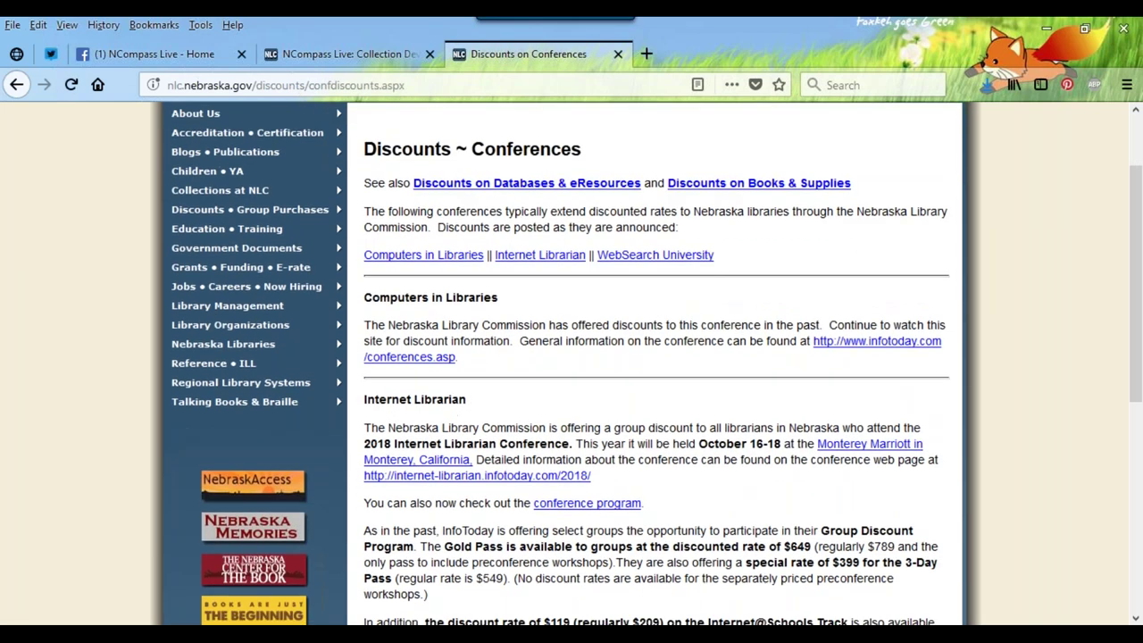
{"action": "scroll", "coordinate": [652, 357], "scroll_direction": "down", "scroll_amount": 8}
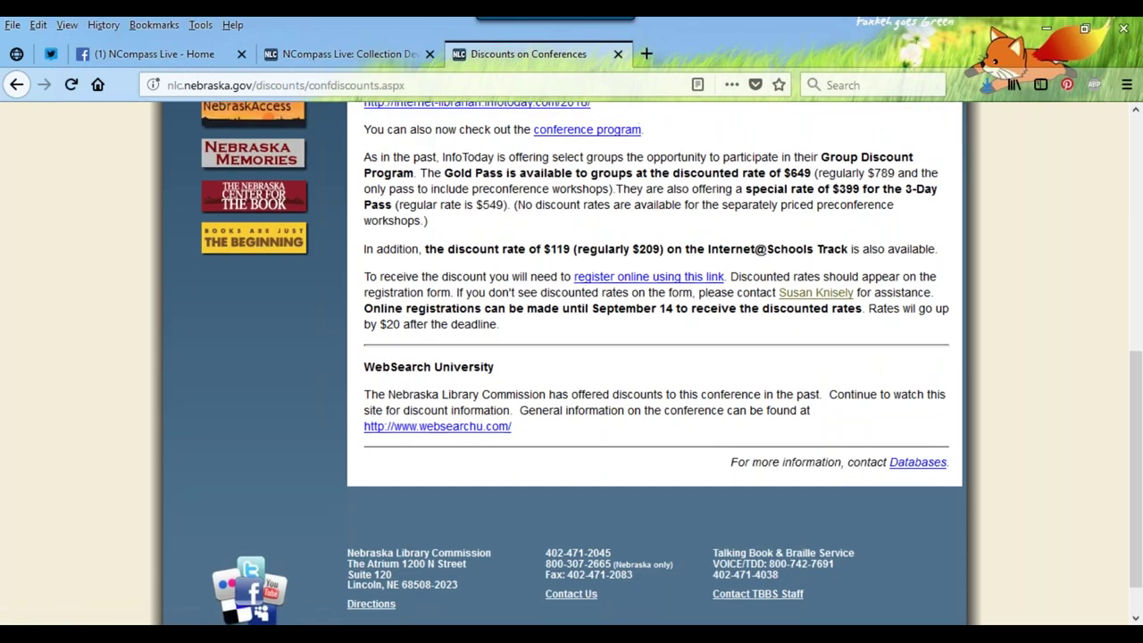
{"action": "scroll", "coordinate": [651, 357], "scroll_direction": "up", "scroll_amount": 2}
{"action": "scroll", "coordinate": [701, 463], "scroll_direction": "up", "scroll_amount": 8}
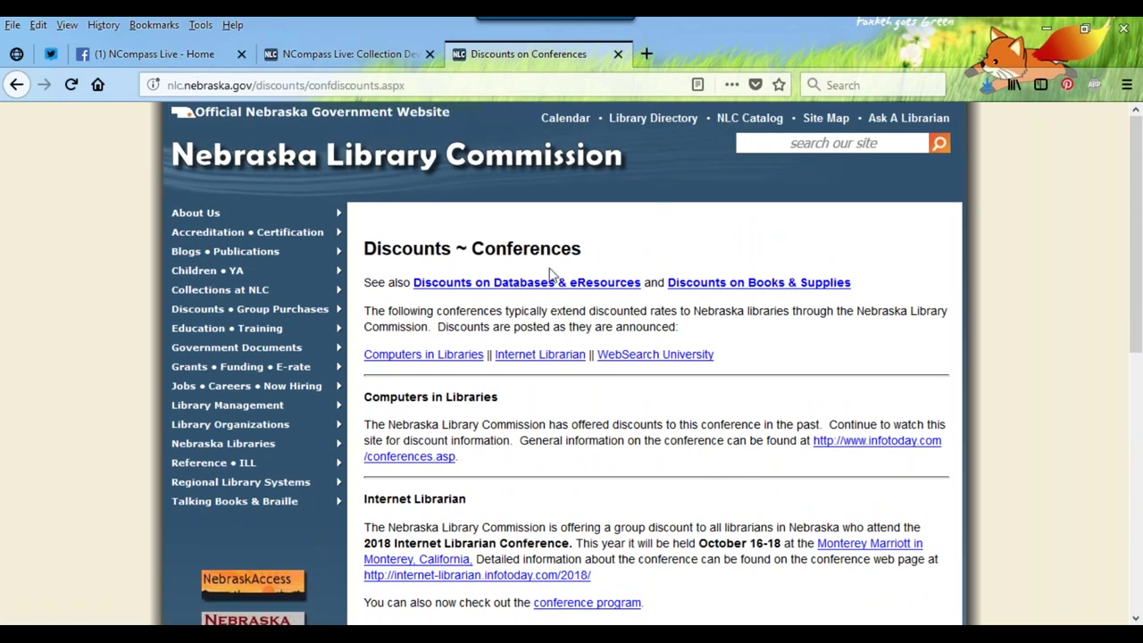
Reopen Discounts on Books & Supplies and read the Ingram Library Services Inc. entry down to the Ingram Contact List.
{"action": "left_click", "coordinate": [702, 283]}
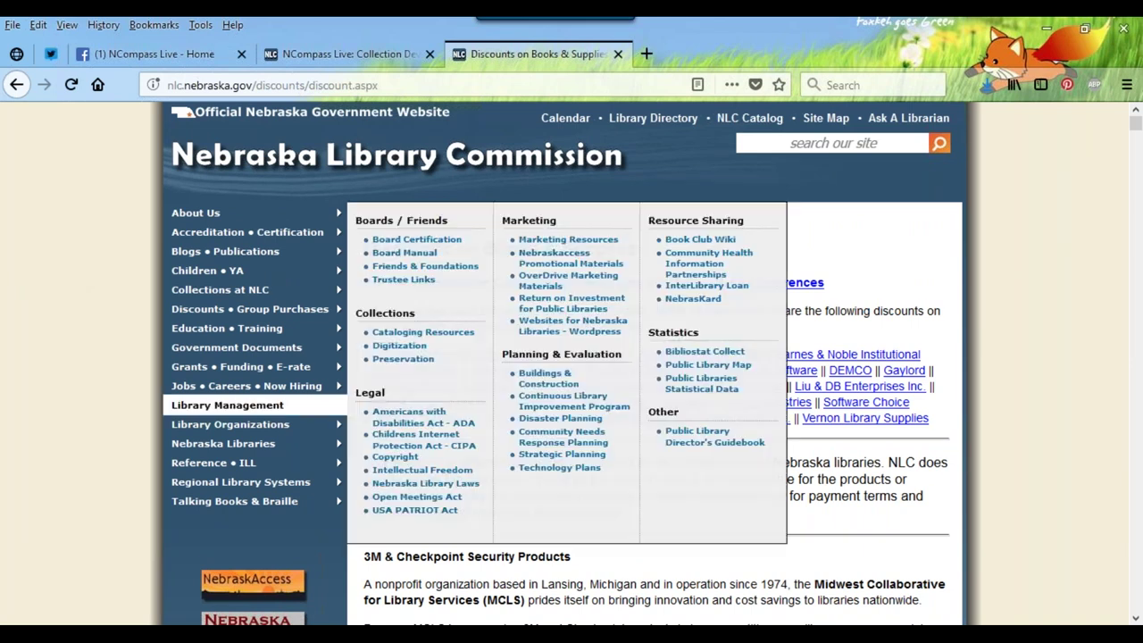
{"action": "left_click", "coordinate": [596, 386]}
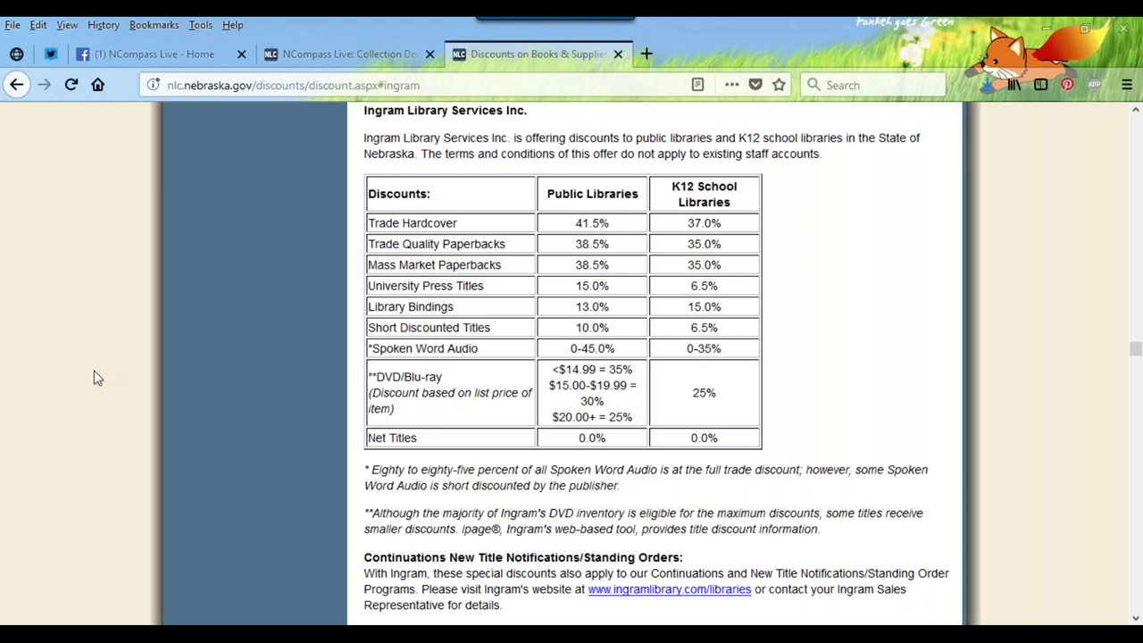
{"action": "scroll", "coordinate": [777, 420], "scroll_direction": "down", "scroll_amount": 1}
{"action": "scroll", "coordinate": [776, 419], "scroll_direction": "down", "scroll_amount": 10}
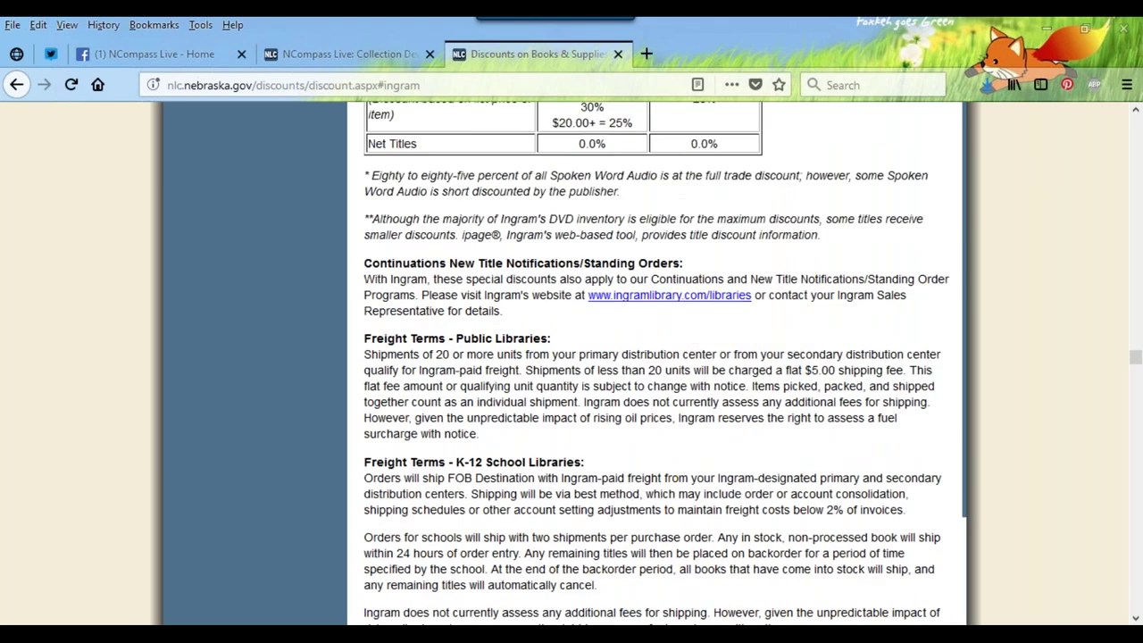
{"action": "scroll", "coordinate": [656, 365], "scroll_direction": "down", "scroll_amount": 8}
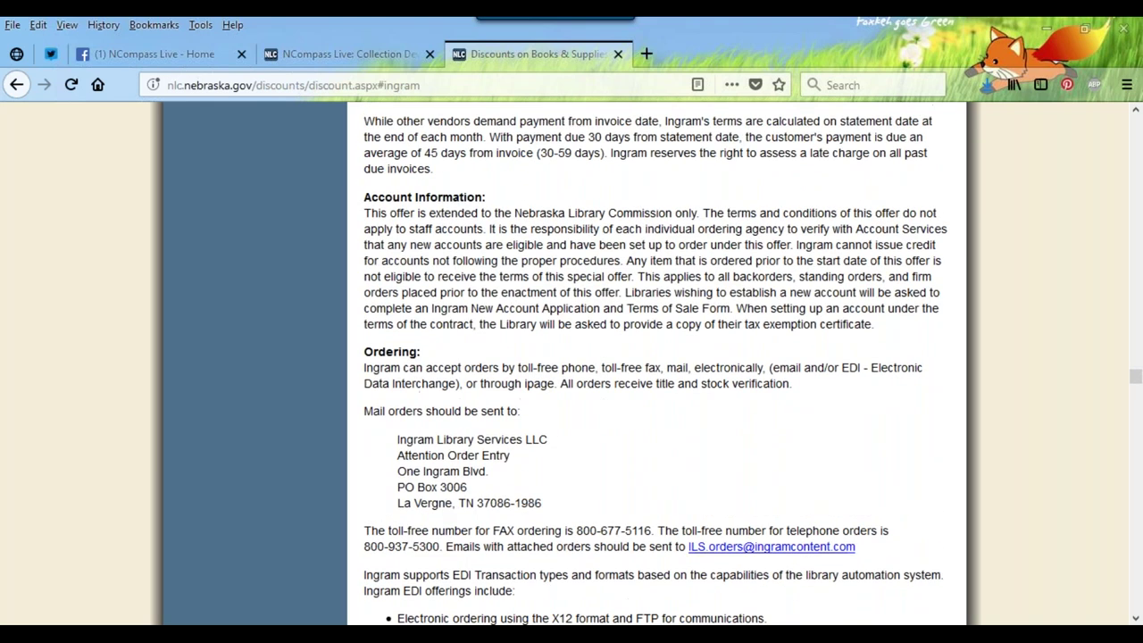
{"action": "scroll", "coordinate": [806, 459], "scroll_direction": "down", "scroll_amount": 2}
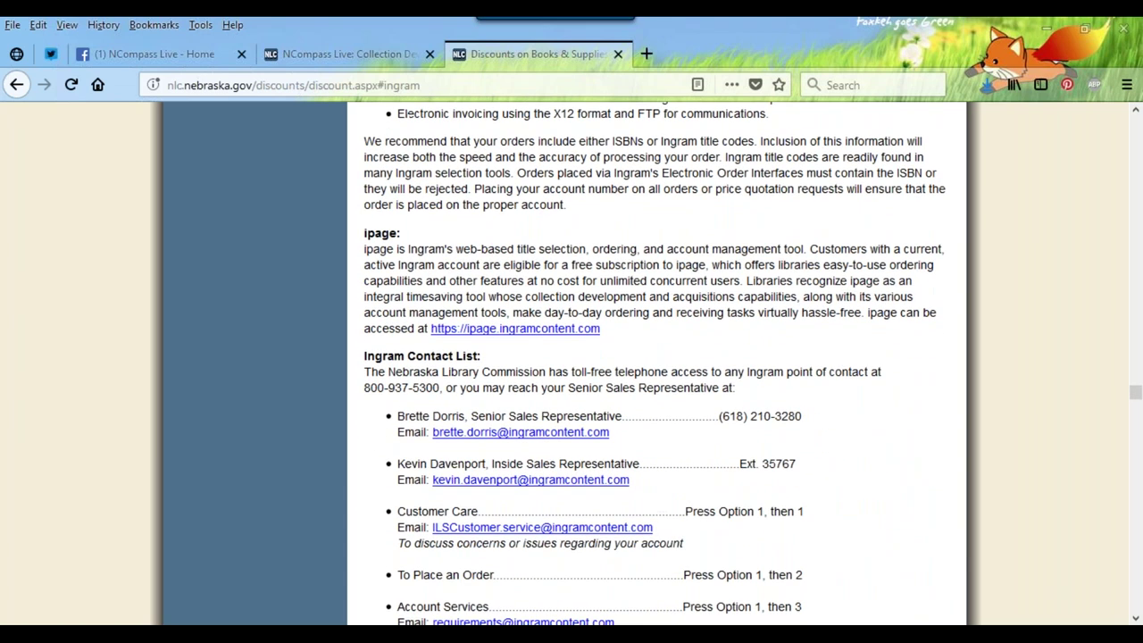
{"action": "scroll", "coordinate": [631, 305], "scroll_direction": "down", "scroll_amount": 1}
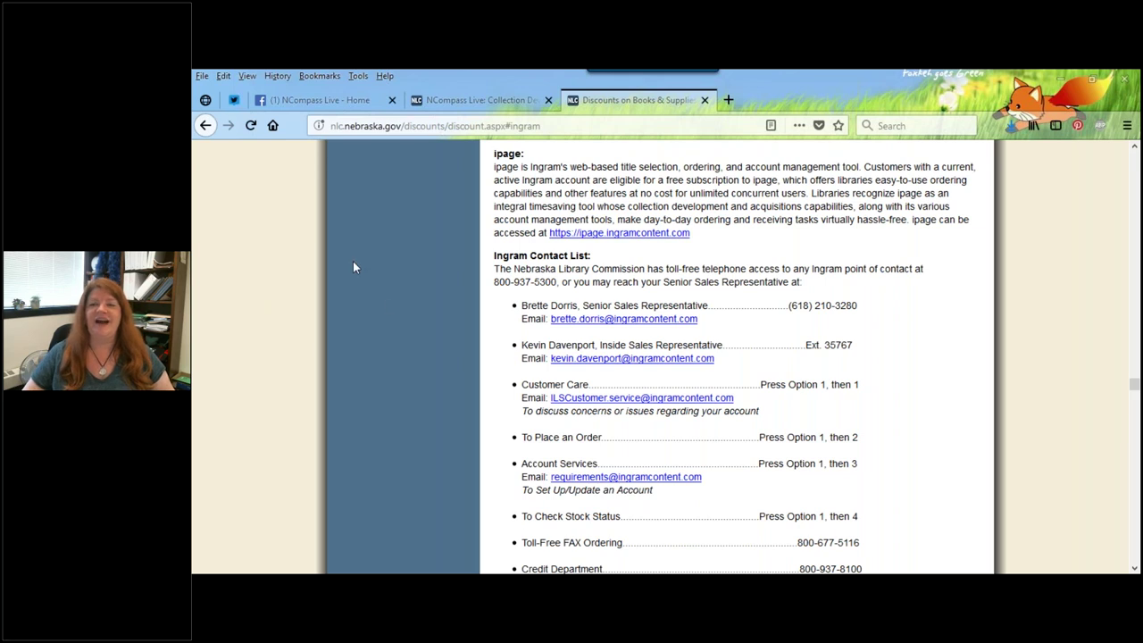
{"action": "scroll", "coordinate": [1001, 329], "scroll_direction": "up", "scroll_amount": 5}
{"action": "scroll", "coordinate": [1001, 329], "scroll_direction": "up", "scroll_amount": 8}
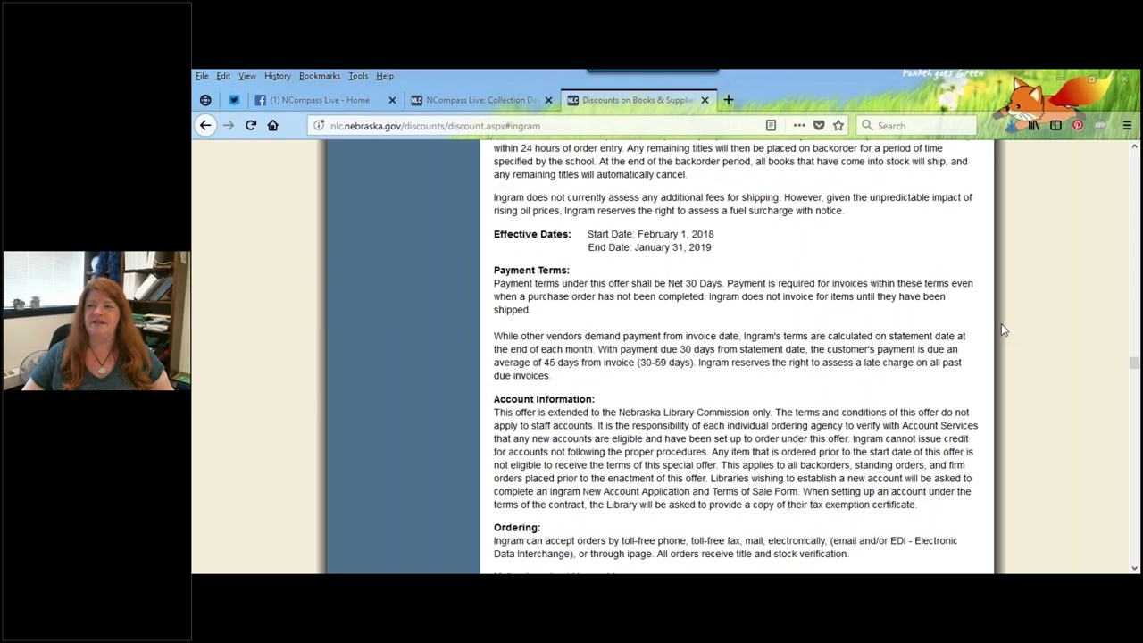
{"action": "scroll", "coordinate": [1001, 329], "scroll_direction": "up", "scroll_amount": 4}
{"action": "scroll", "coordinate": [1001, 329], "scroll_direction": "down", "scroll_amount": 1}
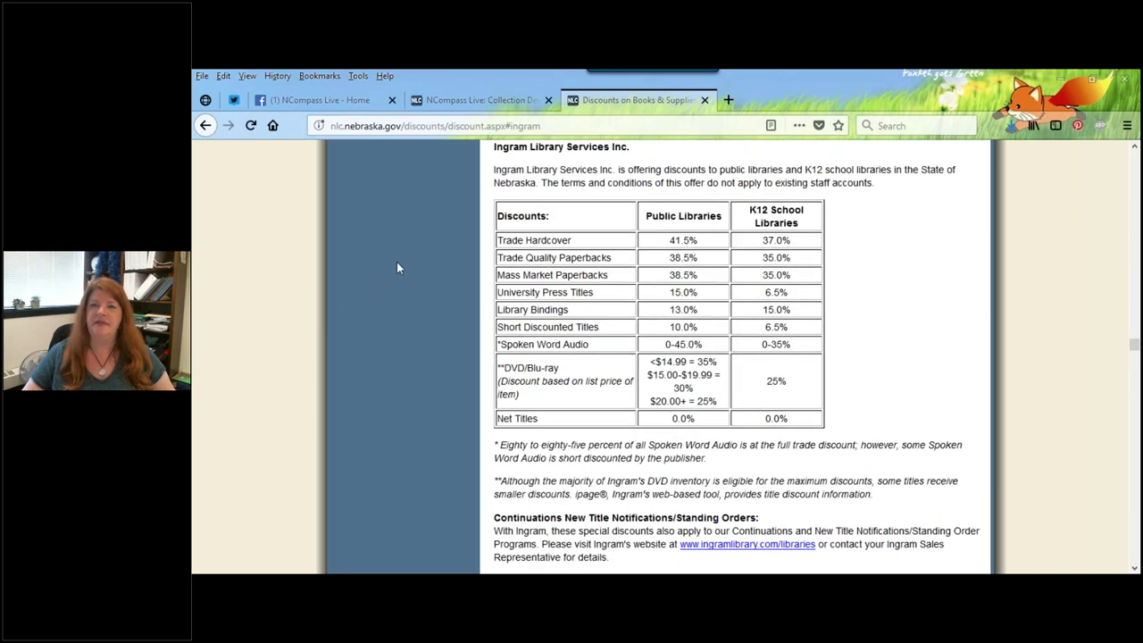
Switch to the NCompass Live event page for Collection Development Made Easier with Ingram and review the attendance and session recording details.
{"action": "left_click", "coordinate": [462, 99]}
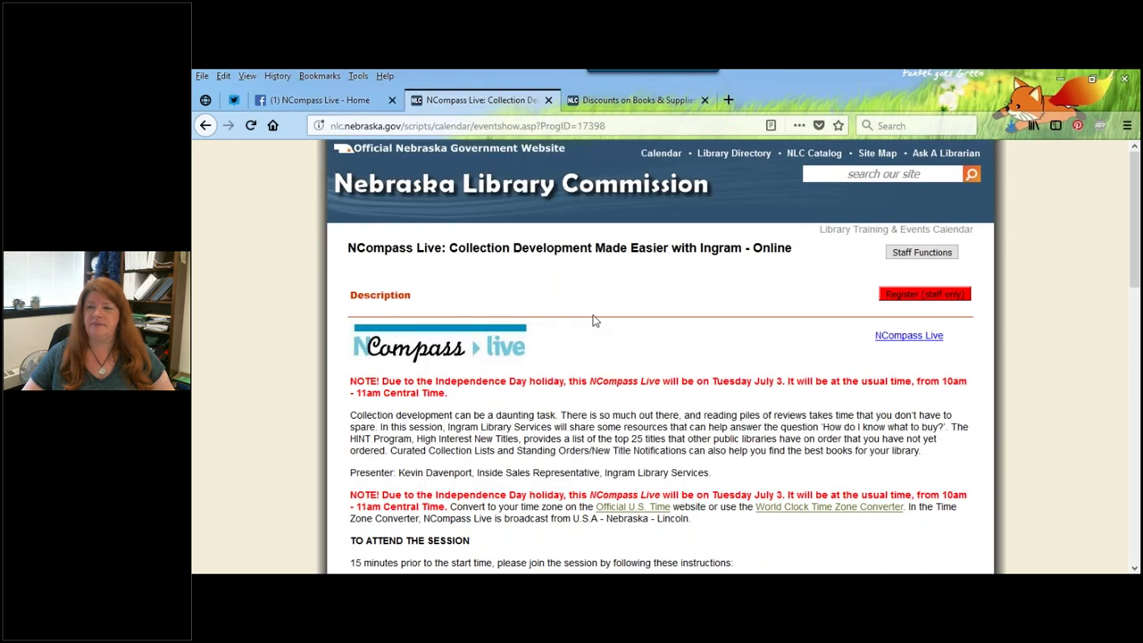
{"action": "scroll", "coordinate": [592, 320], "scroll_direction": "down", "scroll_amount": 3}
{"action": "scroll", "coordinate": [584, 413], "scroll_direction": "up", "scroll_amount": 3}
{"action": "scroll", "coordinate": [500, 447], "scroll_direction": "down", "scroll_amount": 5}
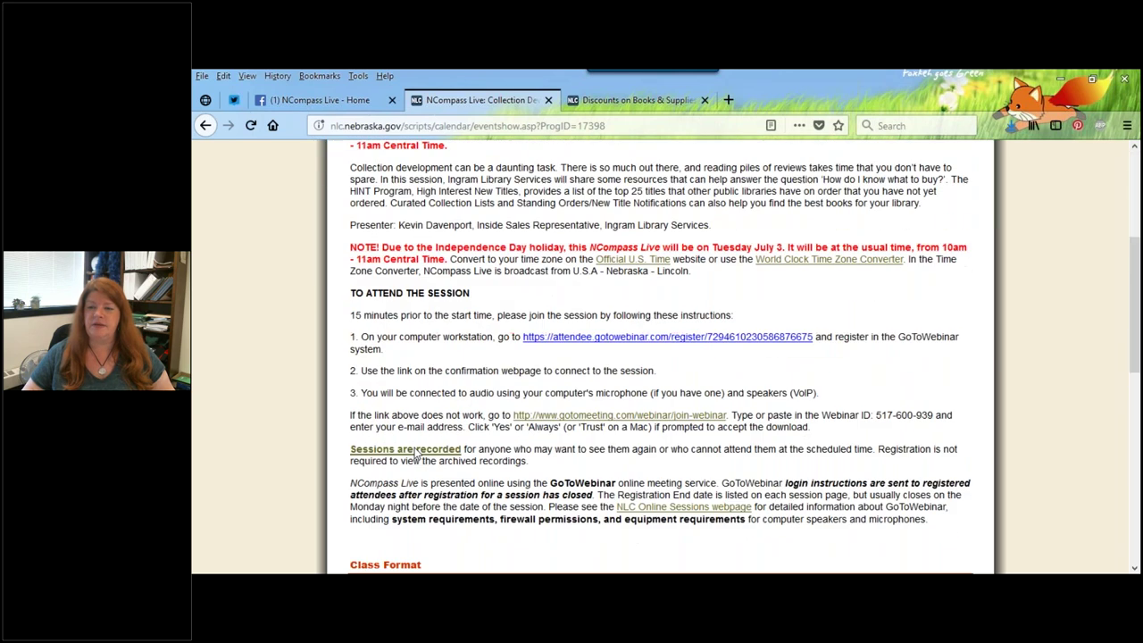
Follow the event page's session recordings link to the archived sessions, and go from there to the NCompass Live main page.
{"action": "scroll", "coordinate": [415, 455], "scroll_direction": "down", "scroll_amount": 2}
{"action": "scroll", "coordinate": [401, 442], "scroll_direction": "up", "scroll_amount": 6}
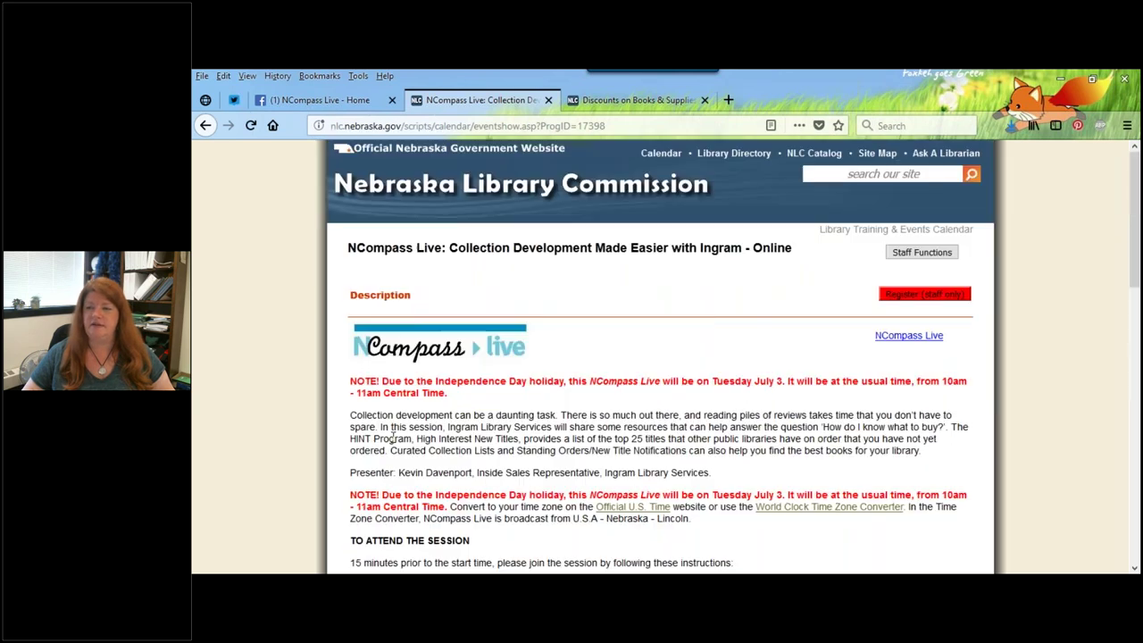
{"action": "scroll", "coordinate": [428, 455], "scroll_direction": "down", "scroll_amount": 3}
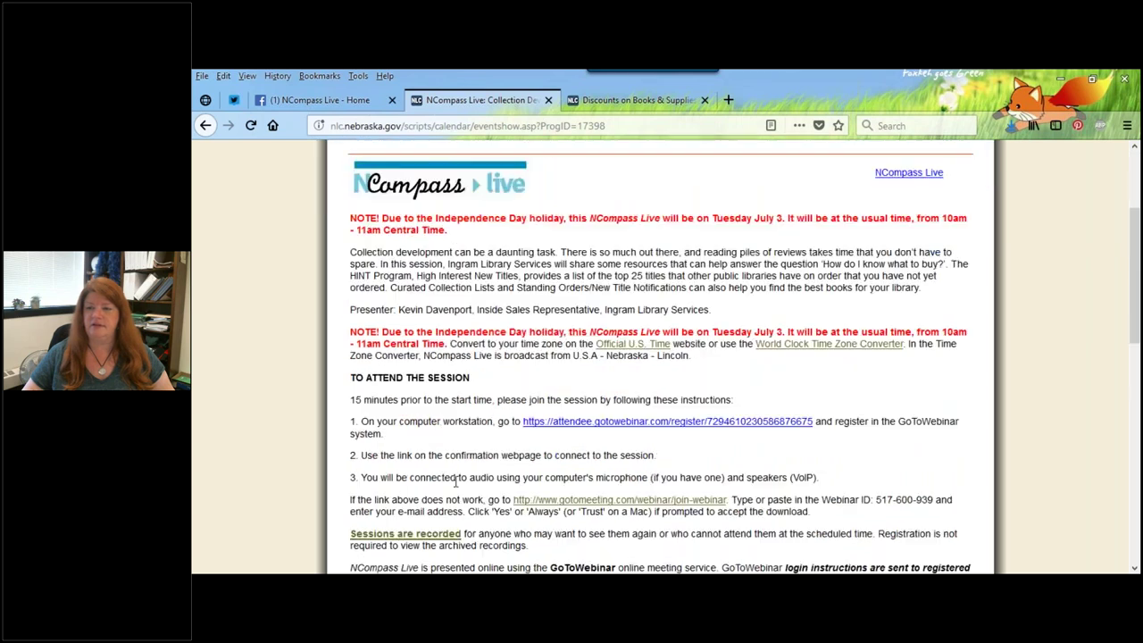
{"action": "scroll", "coordinate": [456, 482], "scroll_direction": "down", "scroll_amount": 1}
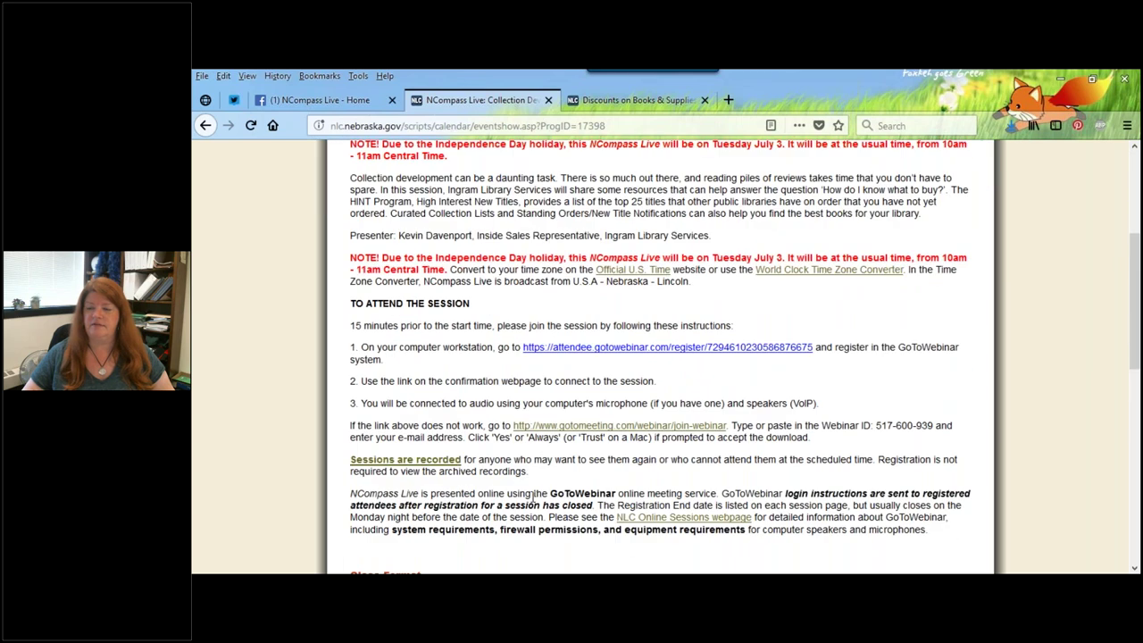
{"action": "left_click", "coordinate": [440, 461]}
{"action": "left_click", "coordinate": [390, 348]}
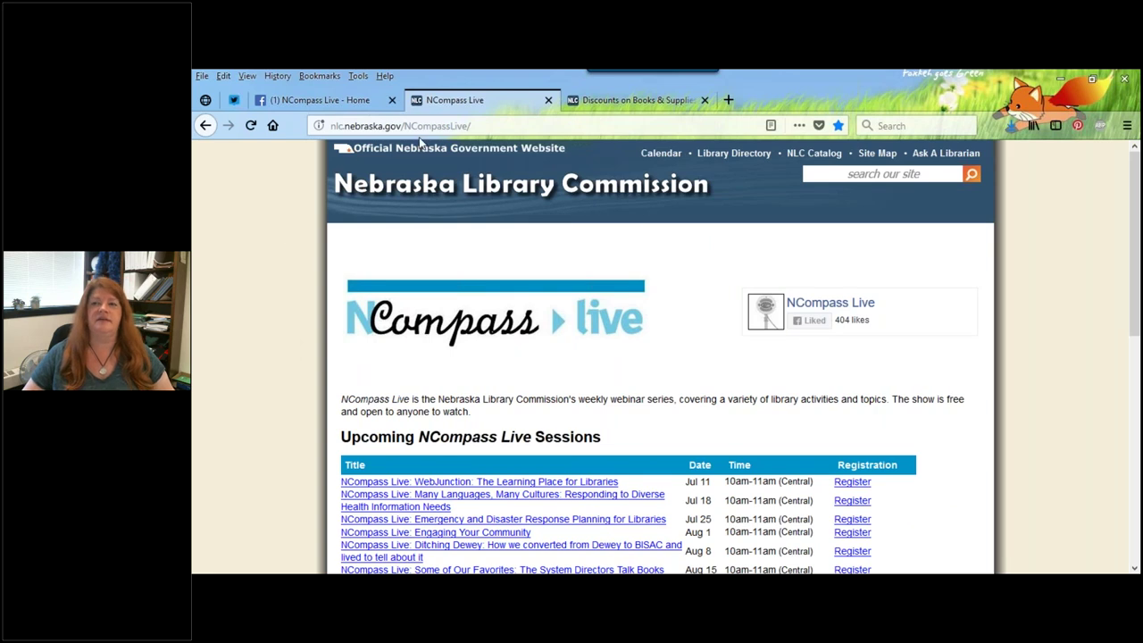
Look over the Upcoming NCompass Live Sessions schedule, and open the Archived NCompass Live Sessions page to view its list of recordings.
{"action": "left_click", "coordinate": [893, 126]}
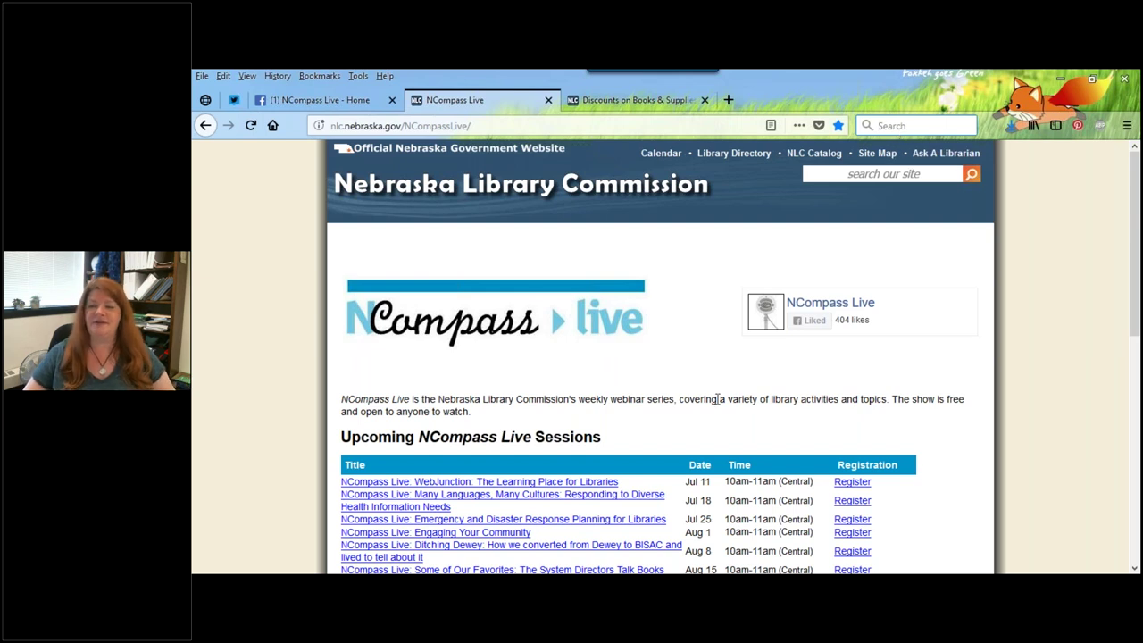
{"action": "scroll", "coordinate": [586, 450], "scroll_direction": "down", "scroll_amount": 2}
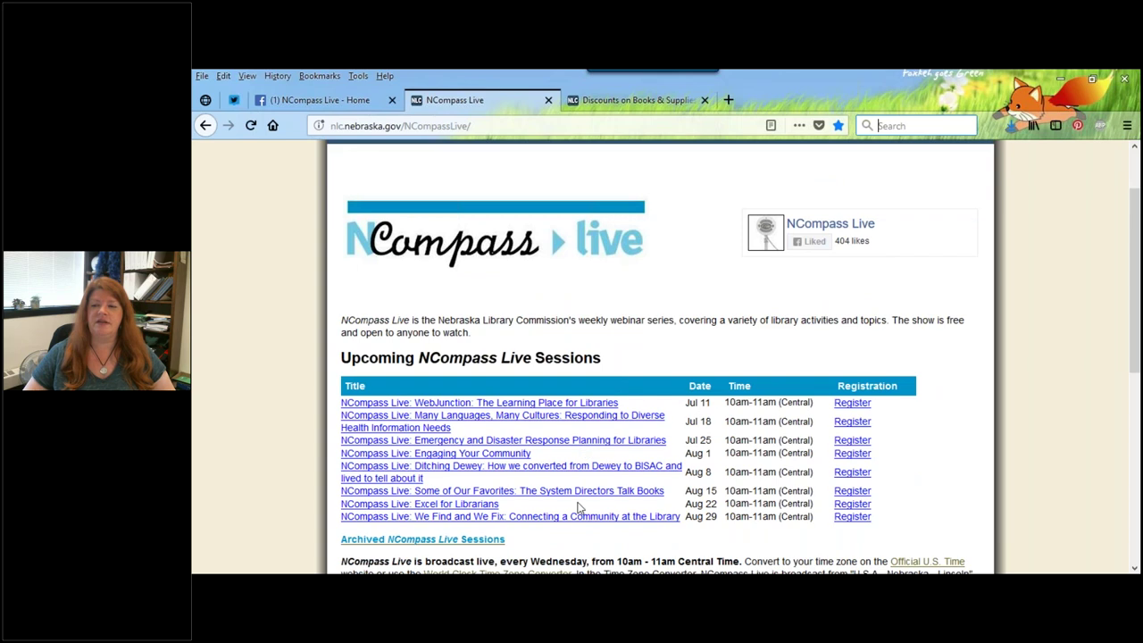
{"action": "scroll", "coordinate": [439, 465], "scroll_direction": "down", "scroll_amount": 2}
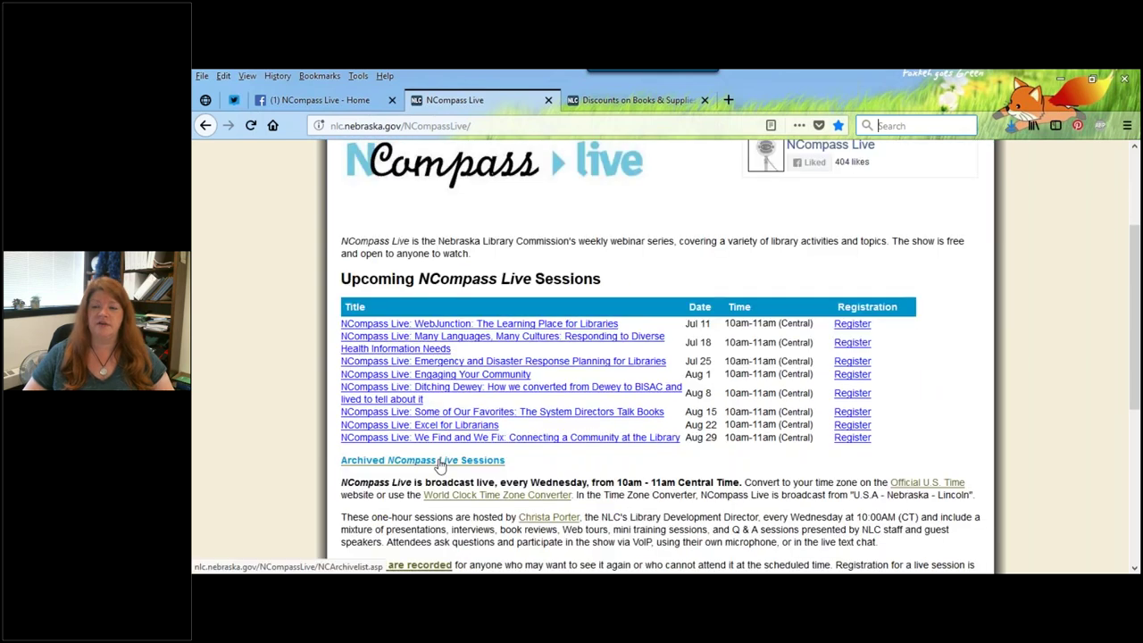
{"action": "left_click", "coordinate": [439, 463]}
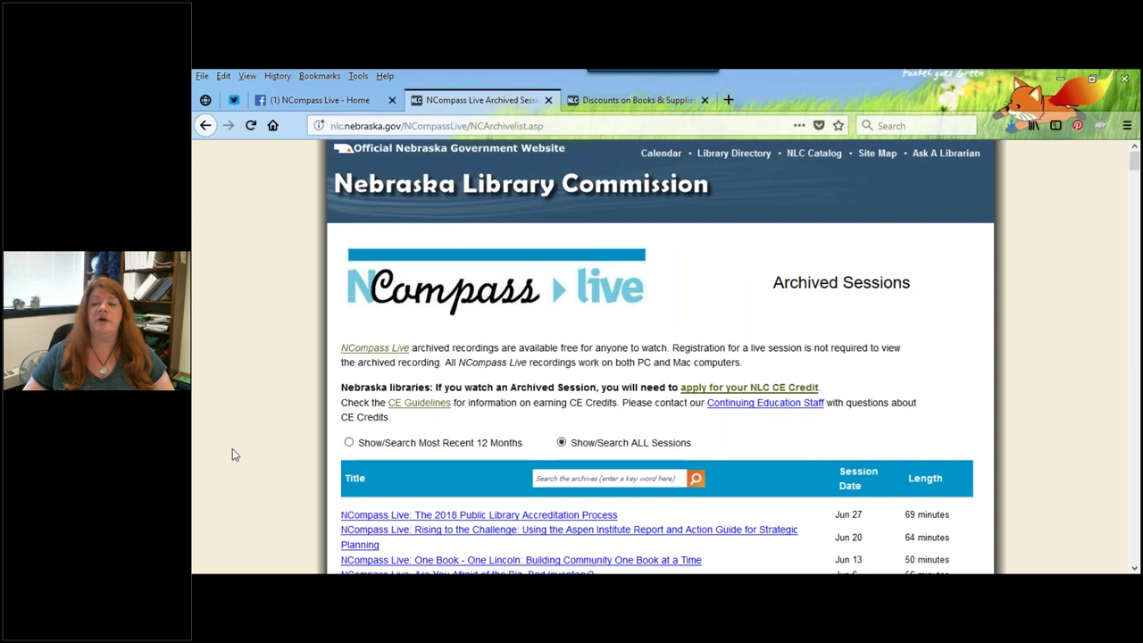
{"action": "scroll", "coordinate": [233, 455], "scroll_direction": "down", "scroll_amount": 2}
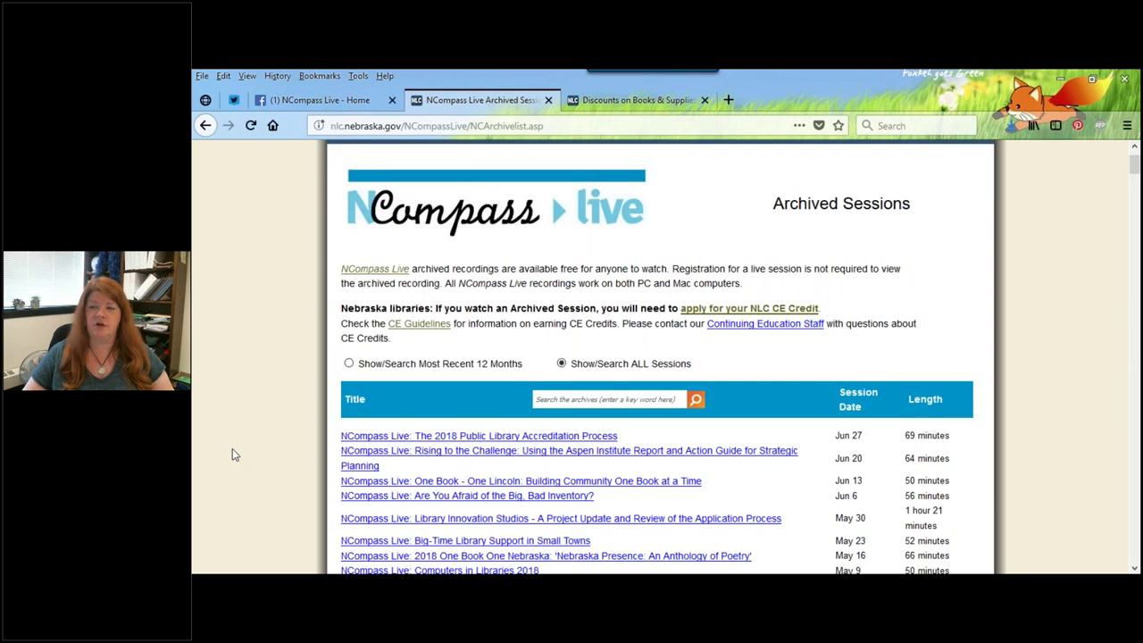